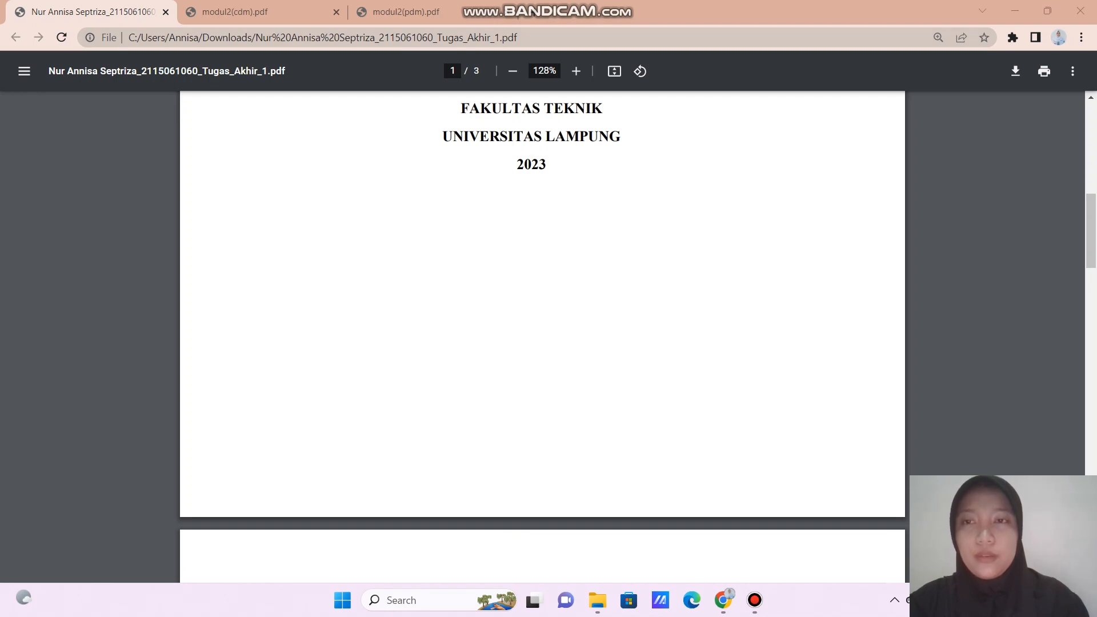
# - Review the start of the conceptual data model module and the auction system's ERD in the assignment PDF
pyautogui.hotkey('ctrl', 'Tab')
pyautogui.scroll(20, 543, 337)
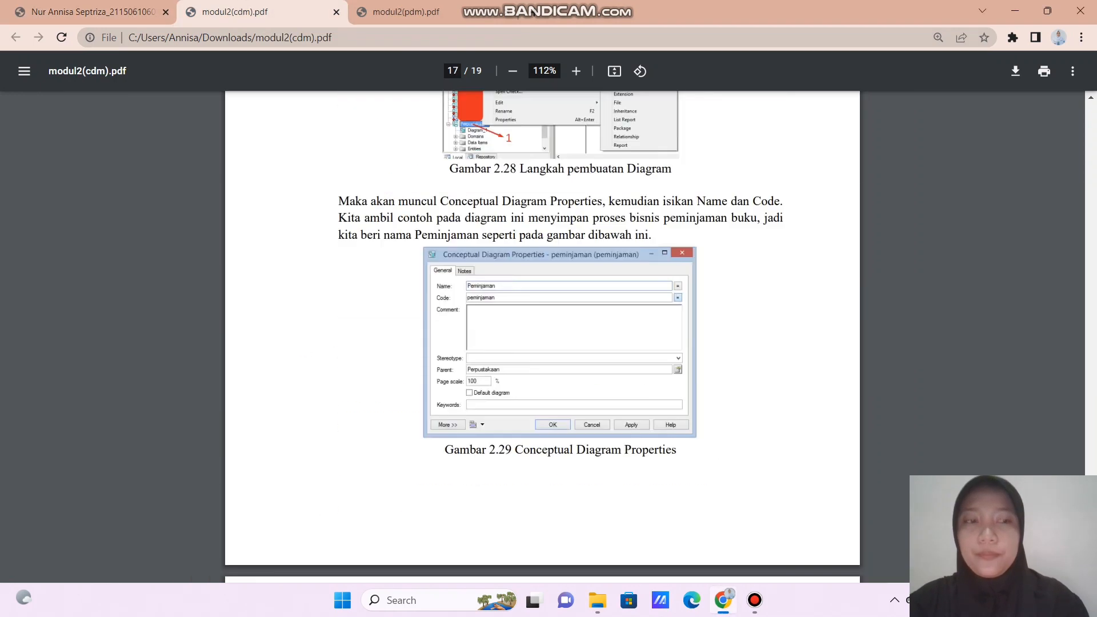
pyautogui.moveTo(1092, 410); pyautogui.dragTo(1091, 110)
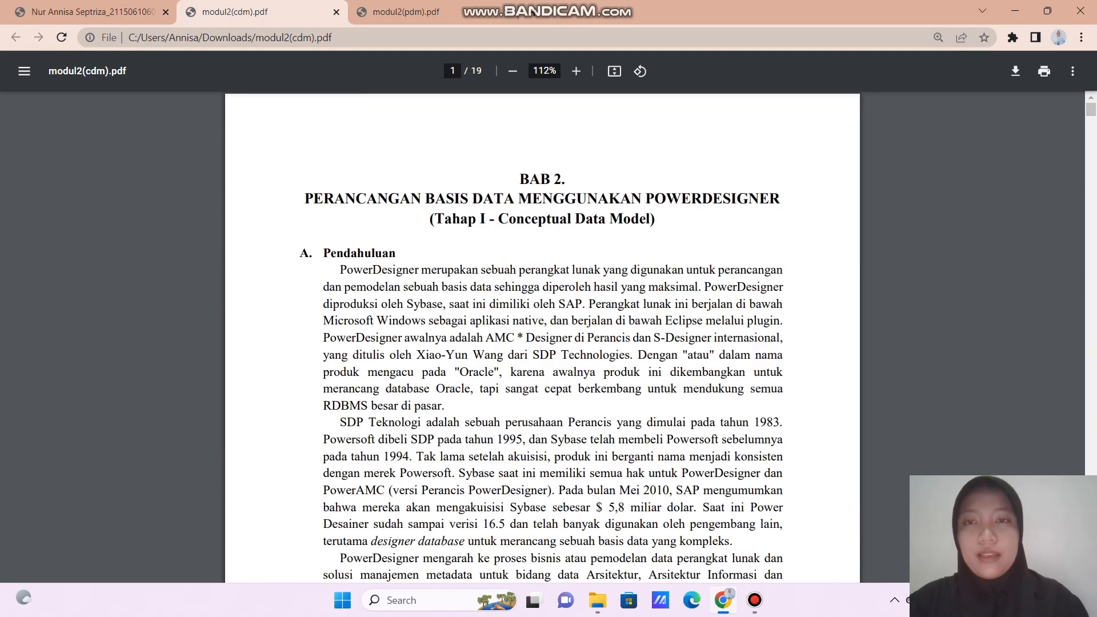
pyautogui.hotkey('ctrl', 'shift', 'Tab')
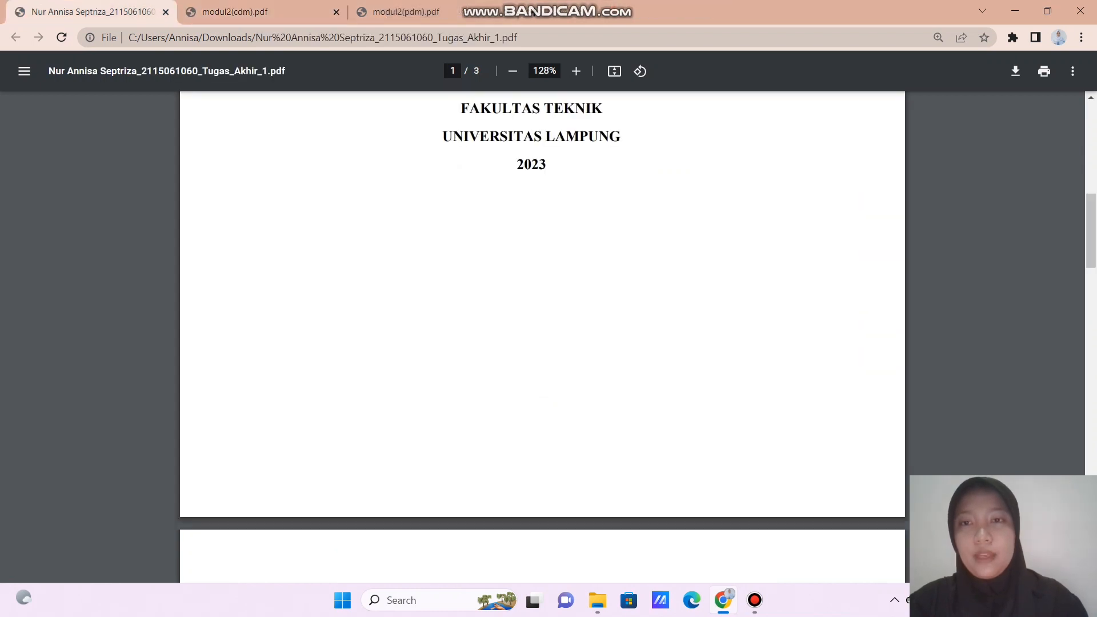
pyautogui.scroll(10, 543, 337)
pyautogui.scroll(-17, 543, 337)
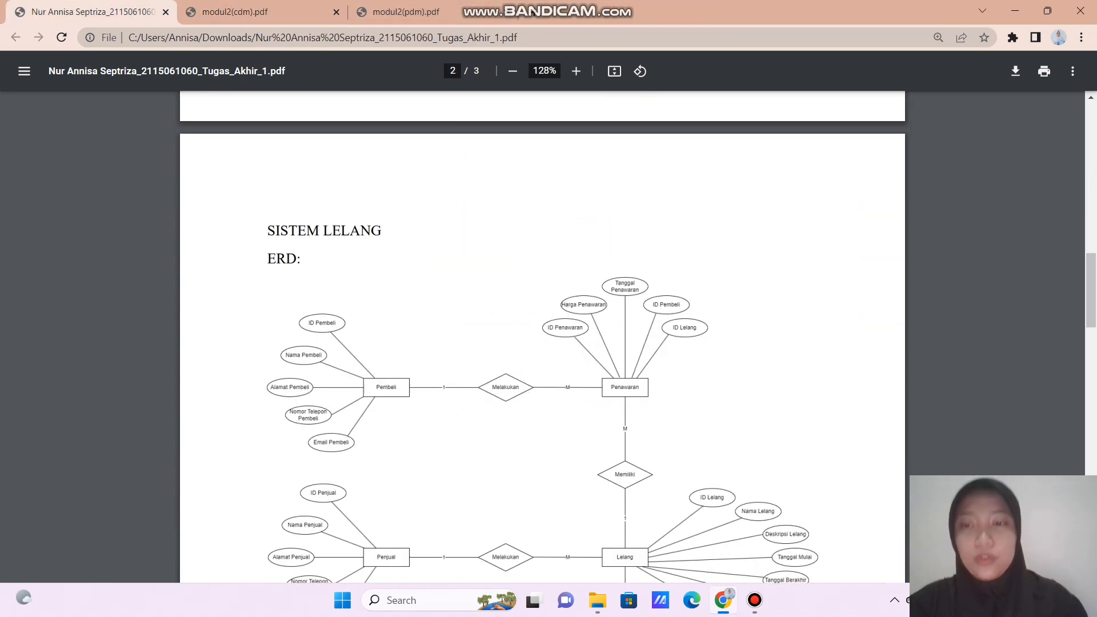
pyautogui.scroll(-3, 543, 337)
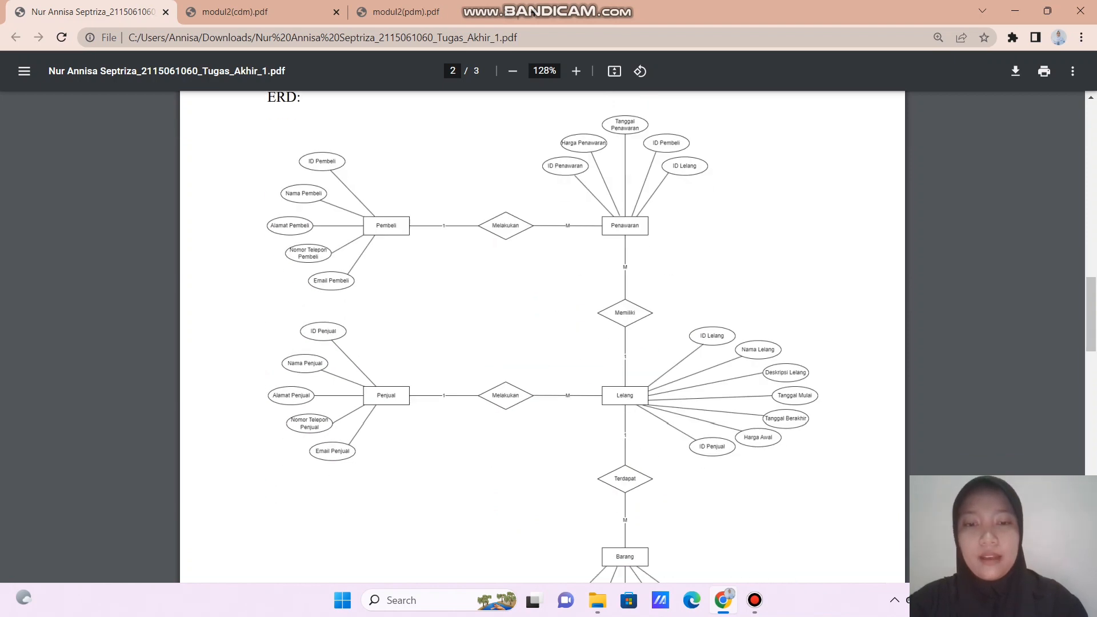
pyautogui.scroll(-2, 543, 338)
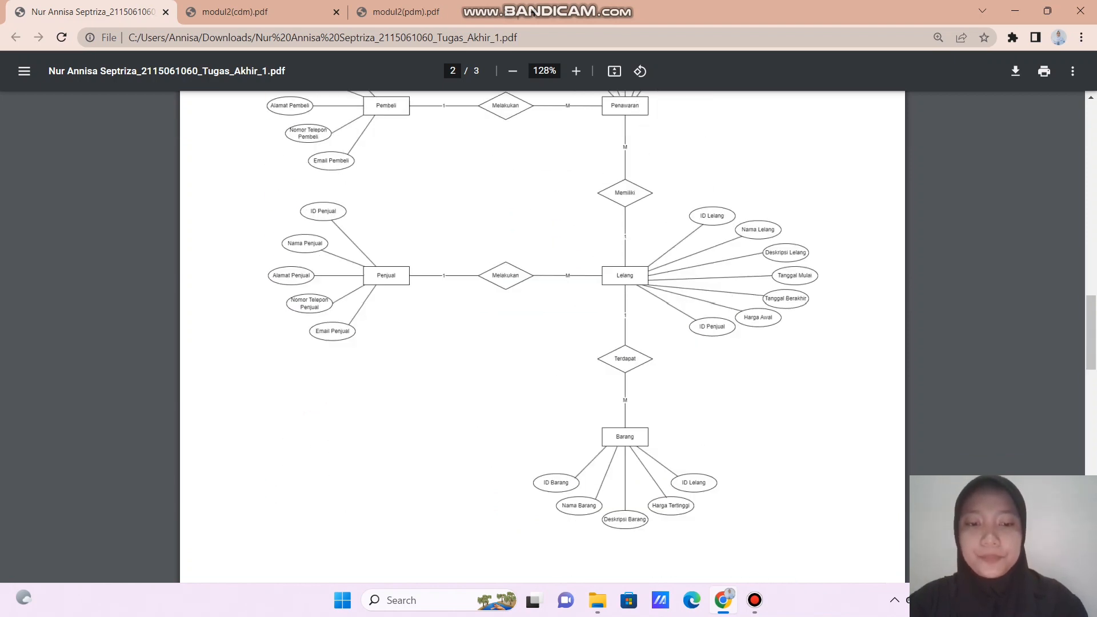
# - Open PowerDesigner and create a Conceptual Data model from the Information category, named lelang
pyautogui.click(423, 600)
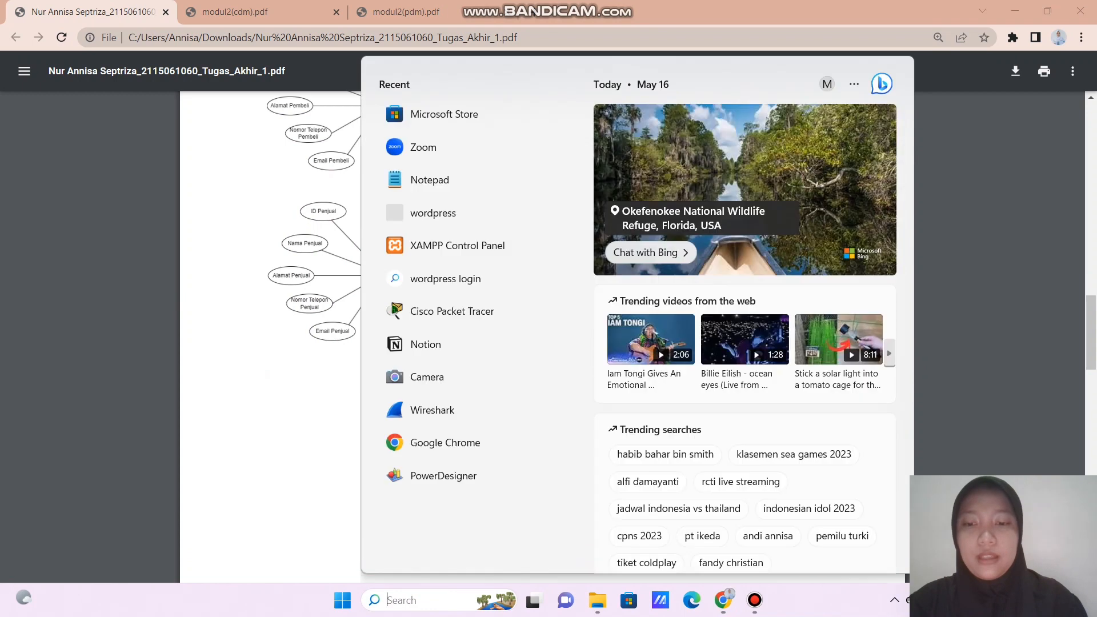
pyautogui.click(443, 476)
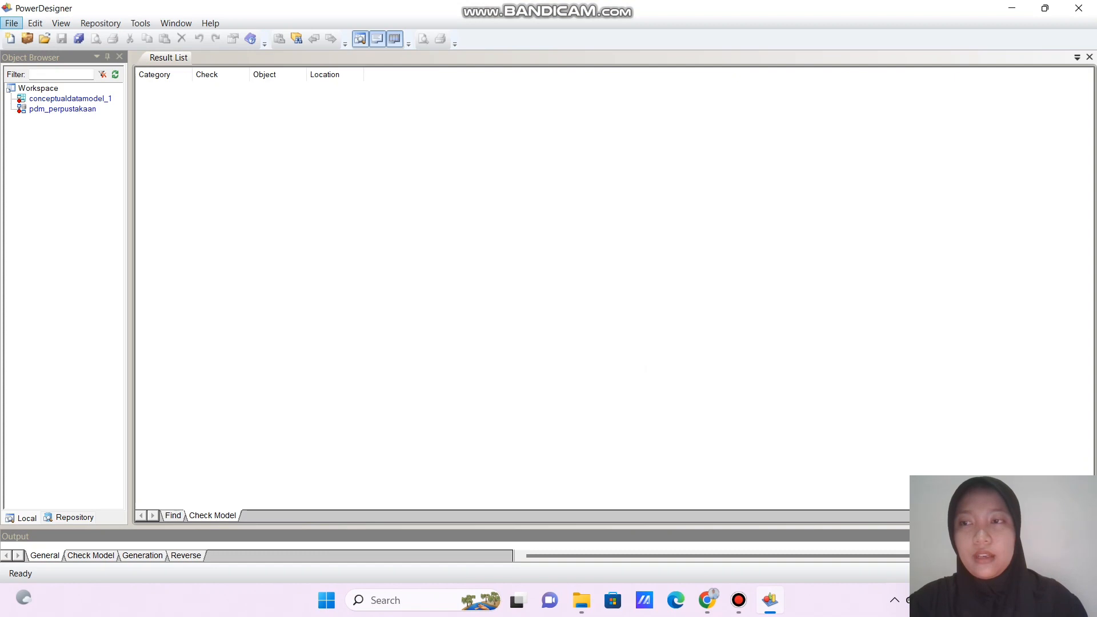
pyautogui.click(12, 23)
pyautogui.click(35, 23)
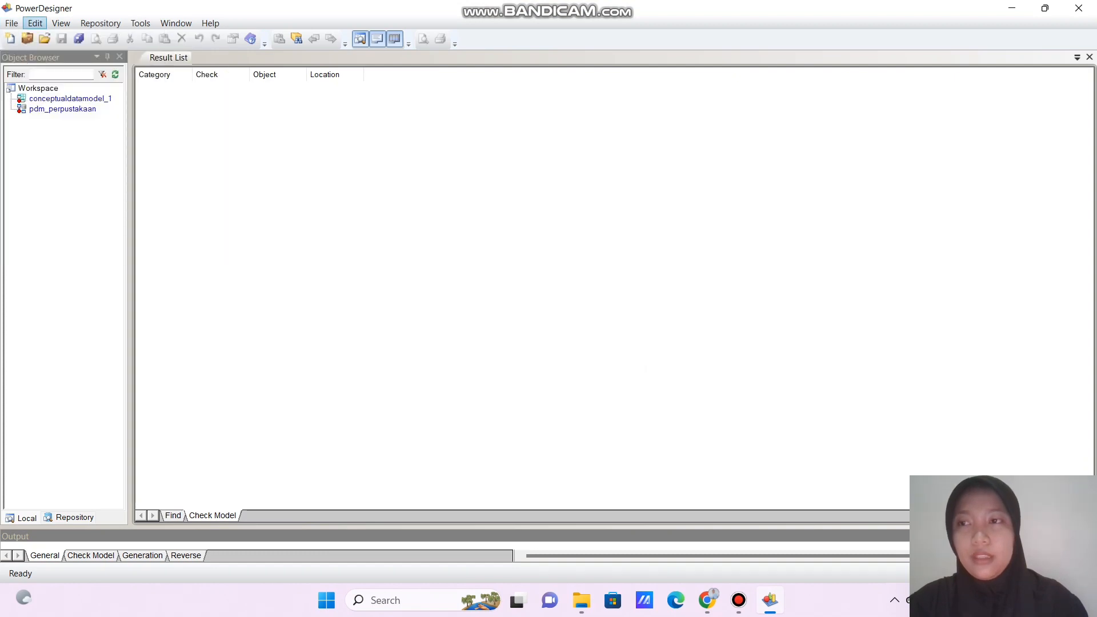
pyautogui.click(12, 23)
pyautogui.click(40, 36)
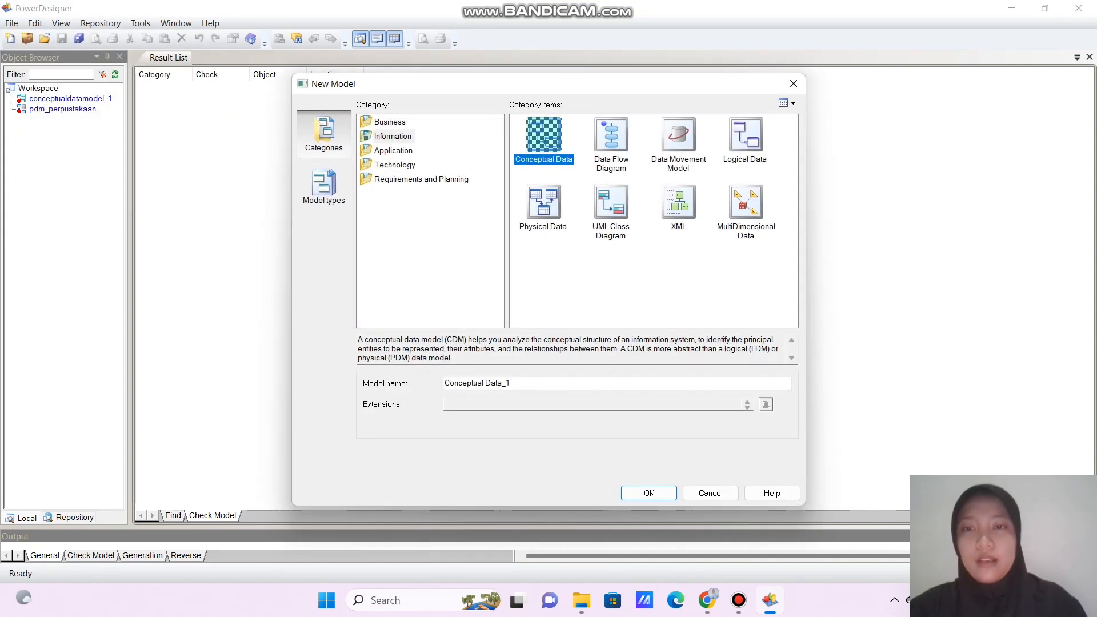
pyautogui.click(400, 137)
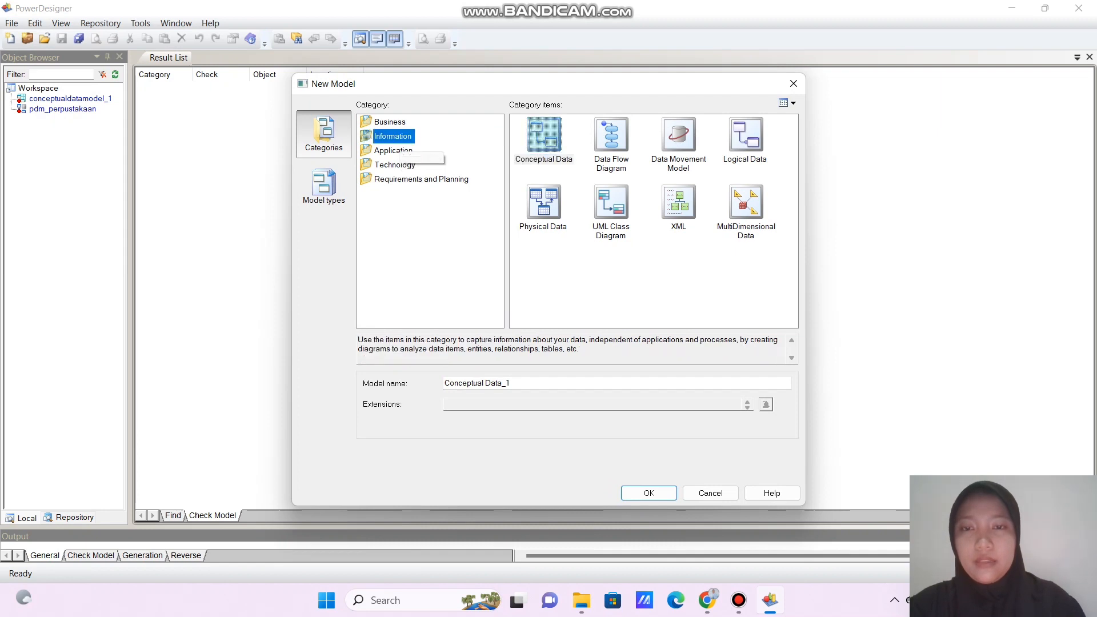
pyautogui.click(543, 138)
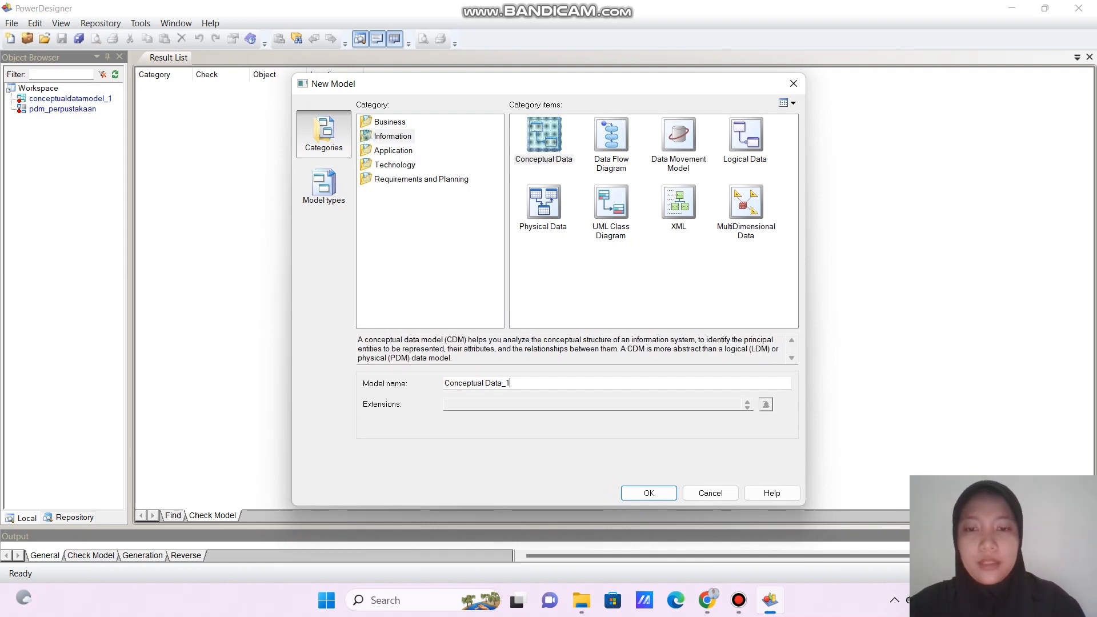
pyautogui.press('Tab')
pyautogui.press('BackSpace')
pyautogui.write('lelang')
pyautogui.press('Return')
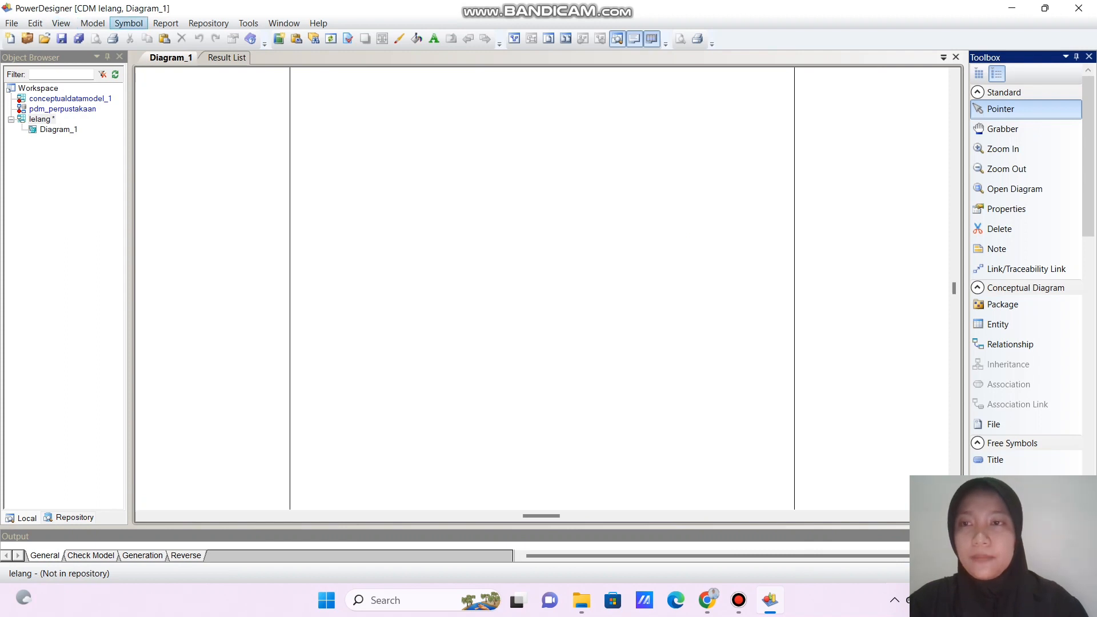
# - In the lelang model's options, set the notation to Entity/Relationship
pyautogui.click(249, 22)
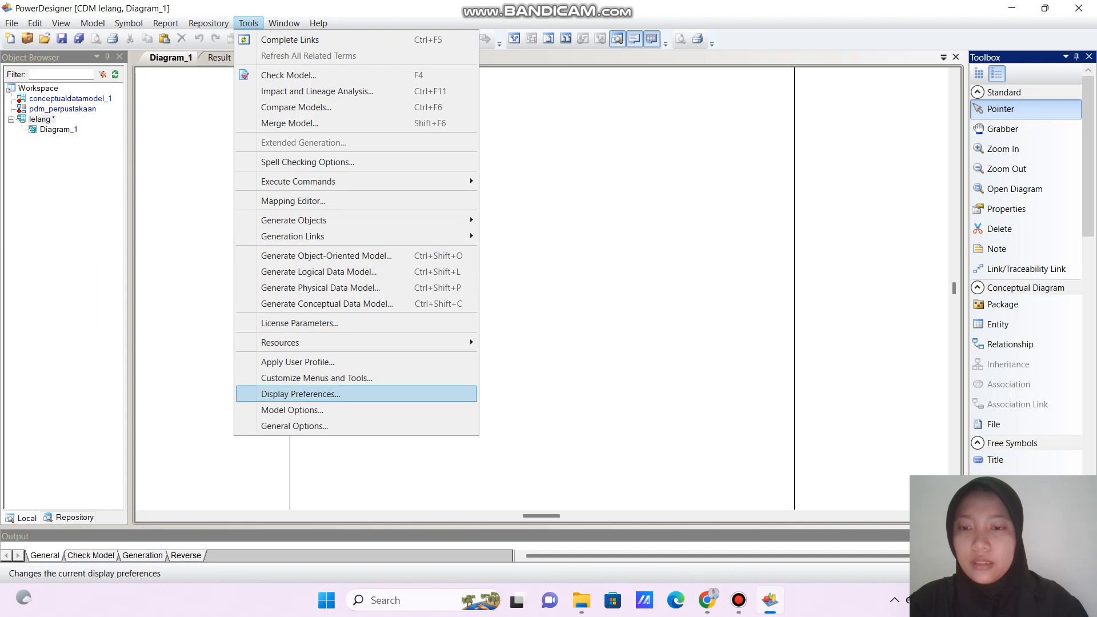
pyautogui.click(292, 410)
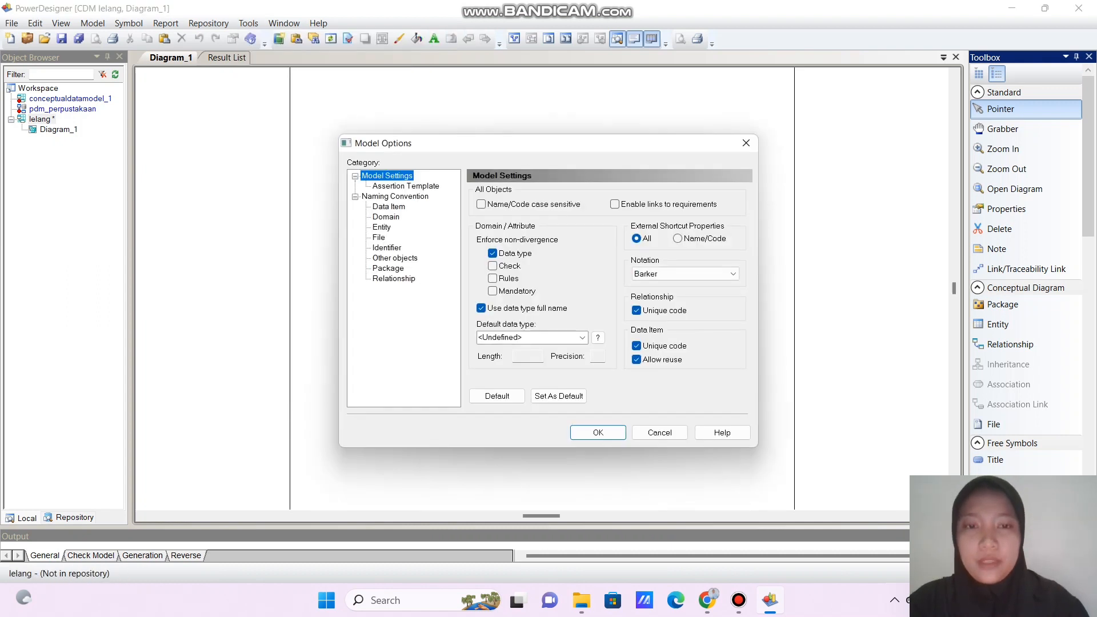
pyautogui.click(686, 273)
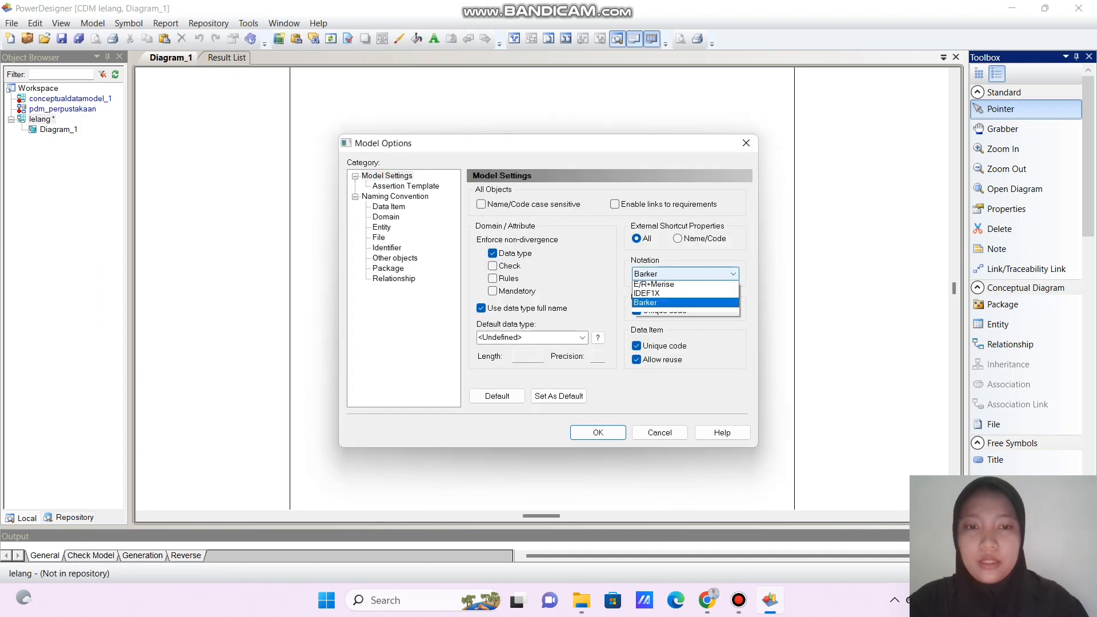
pyautogui.click(666, 286)
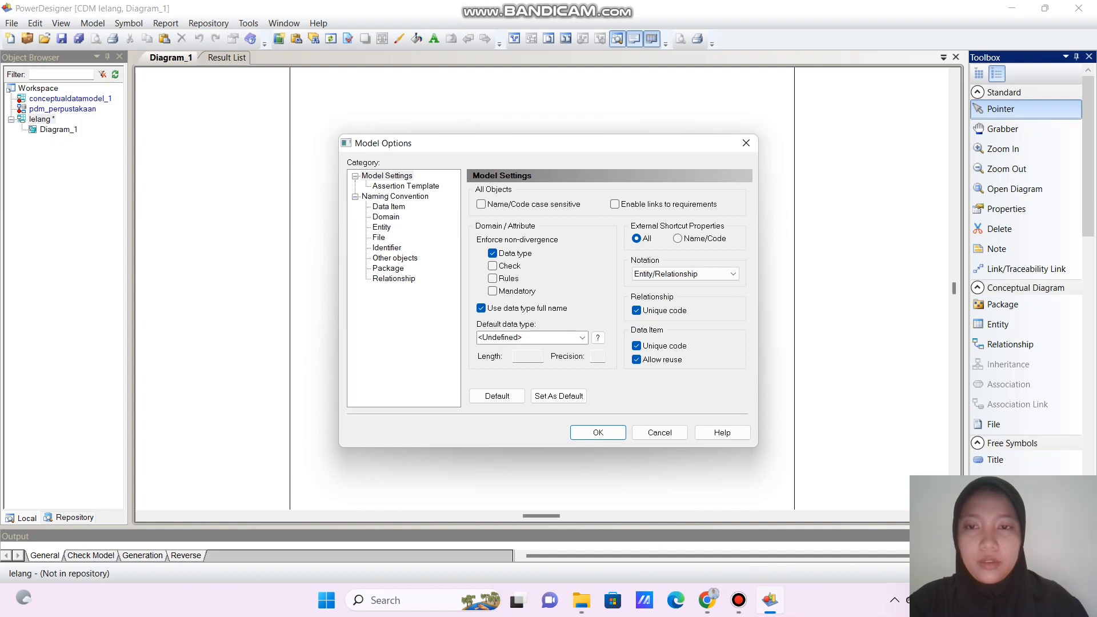
# - Set the naming convention's character case to lowercase, check the Data Item and Domain conventions, and apply the model options
pyautogui.click(395, 196)
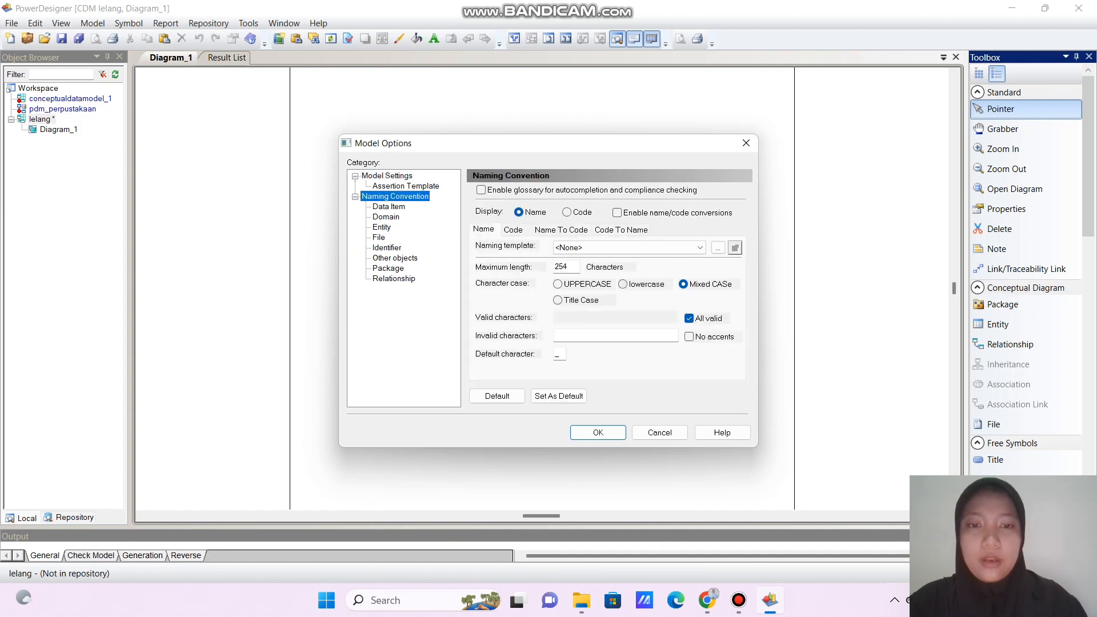
pyautogui.click(623, 284)
pyautogui.click(388, 207)
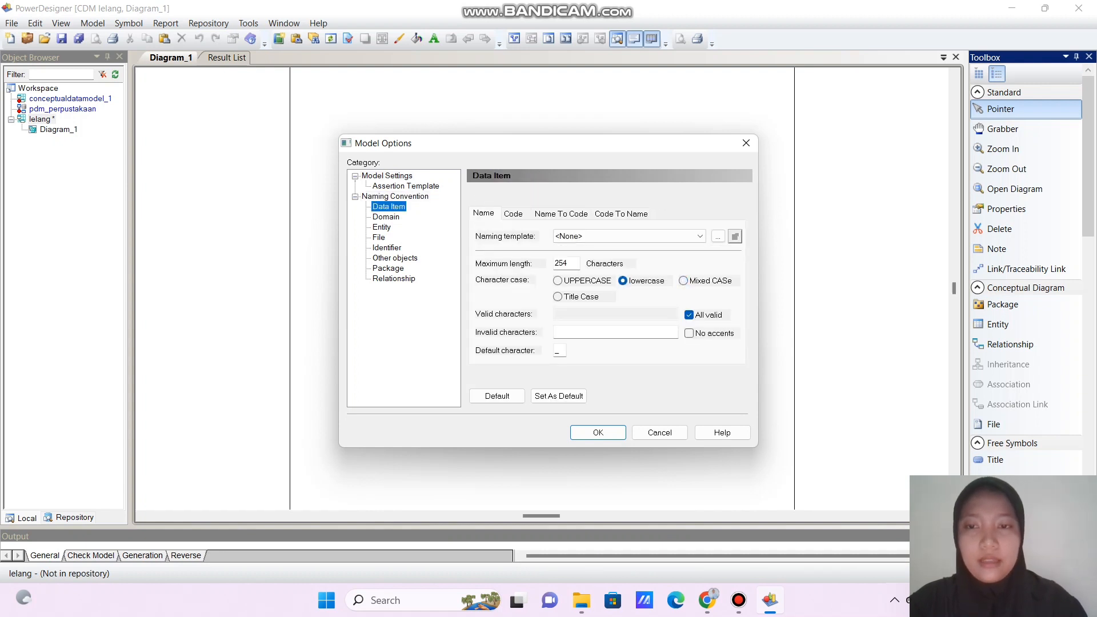
pyautogui.click(387, 217)
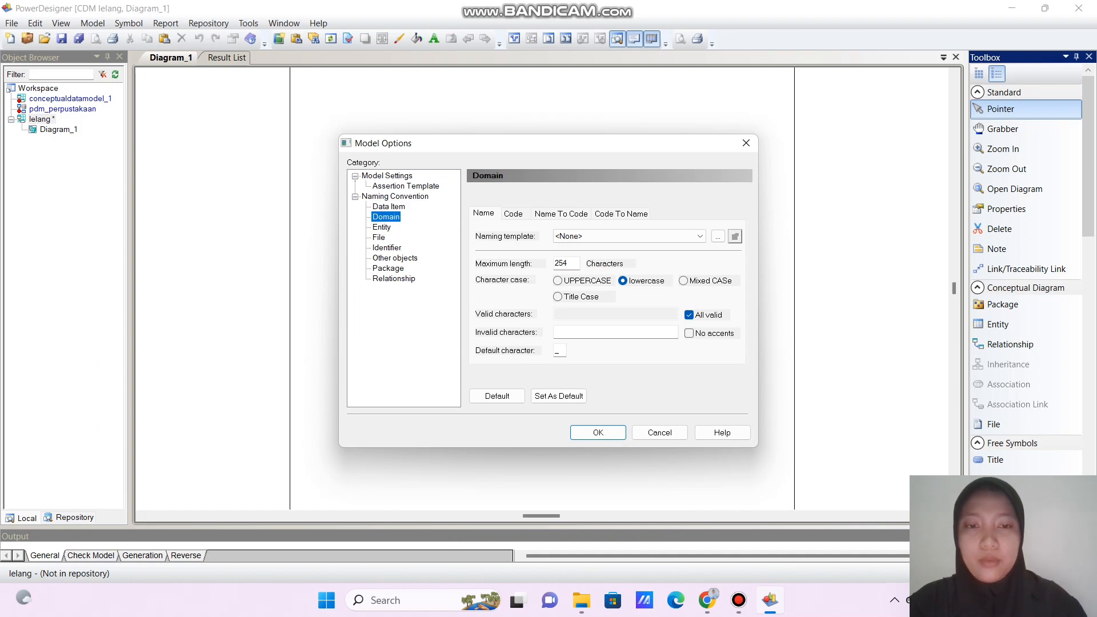
pyautogui.click(599, 433)
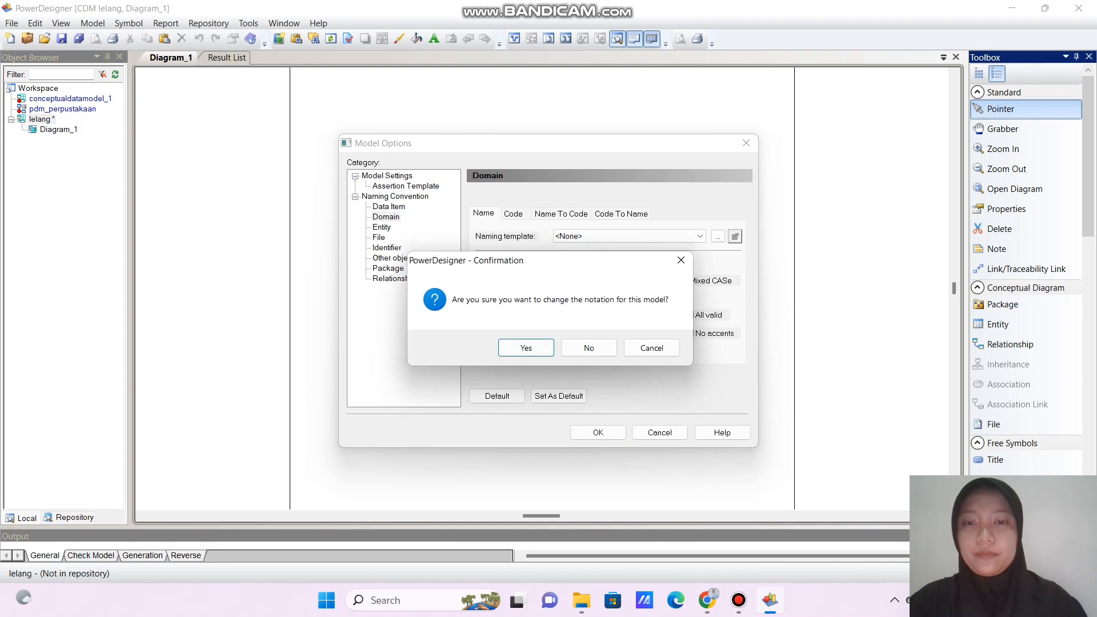
pyautogui.press('Return')
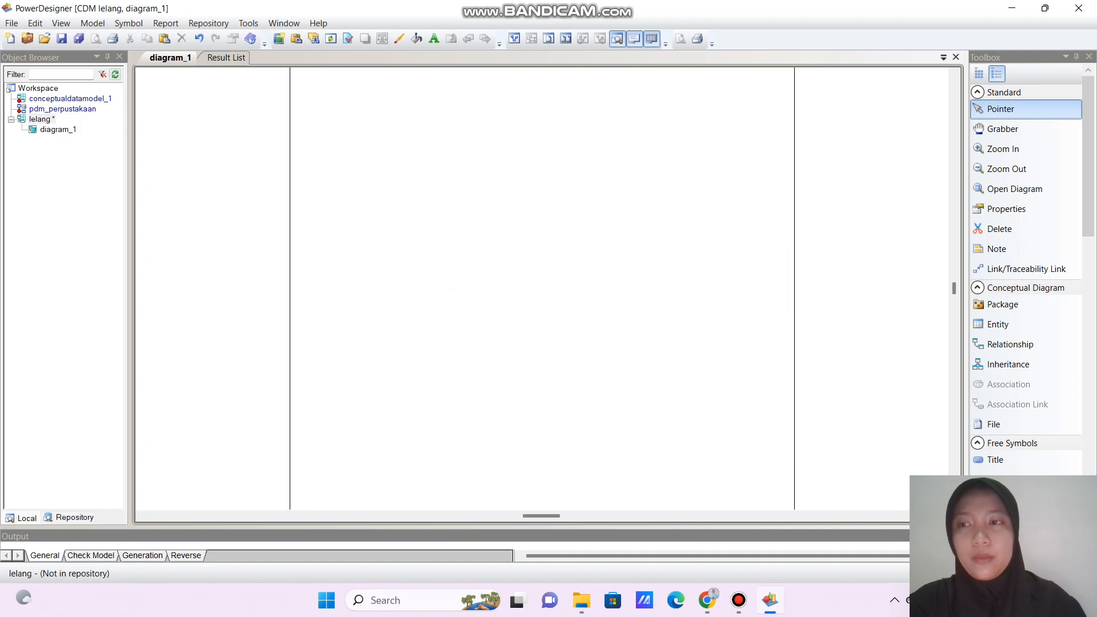
# - Open the lelang model's list of domains and add a domain named varchar13
pyautogui.rightClick(48, 121)
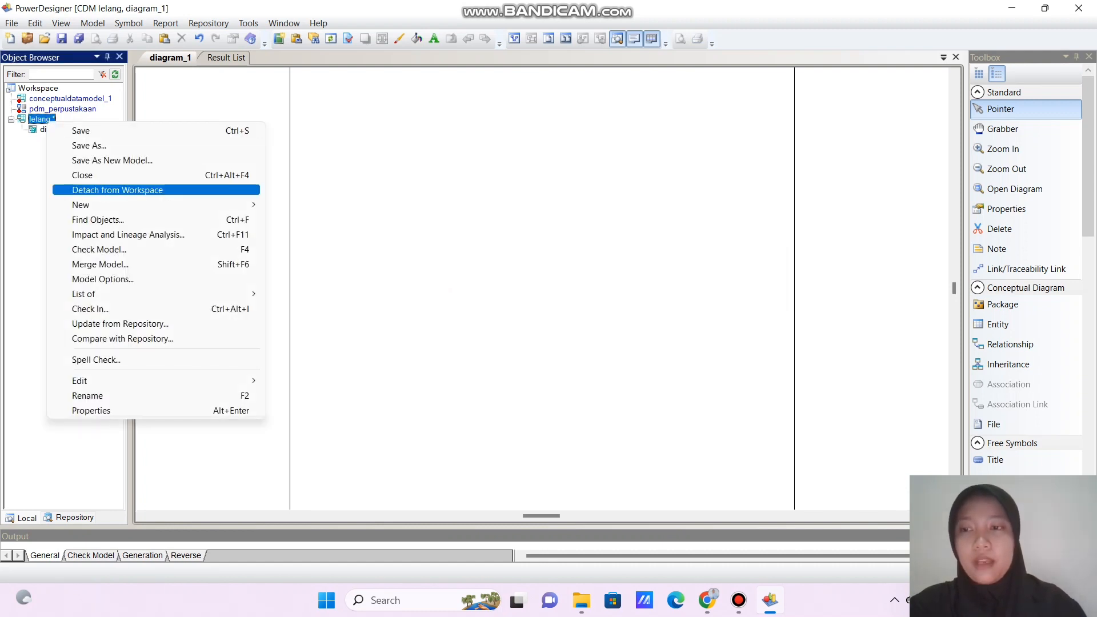
pyautogui.moveTo(86, 293)
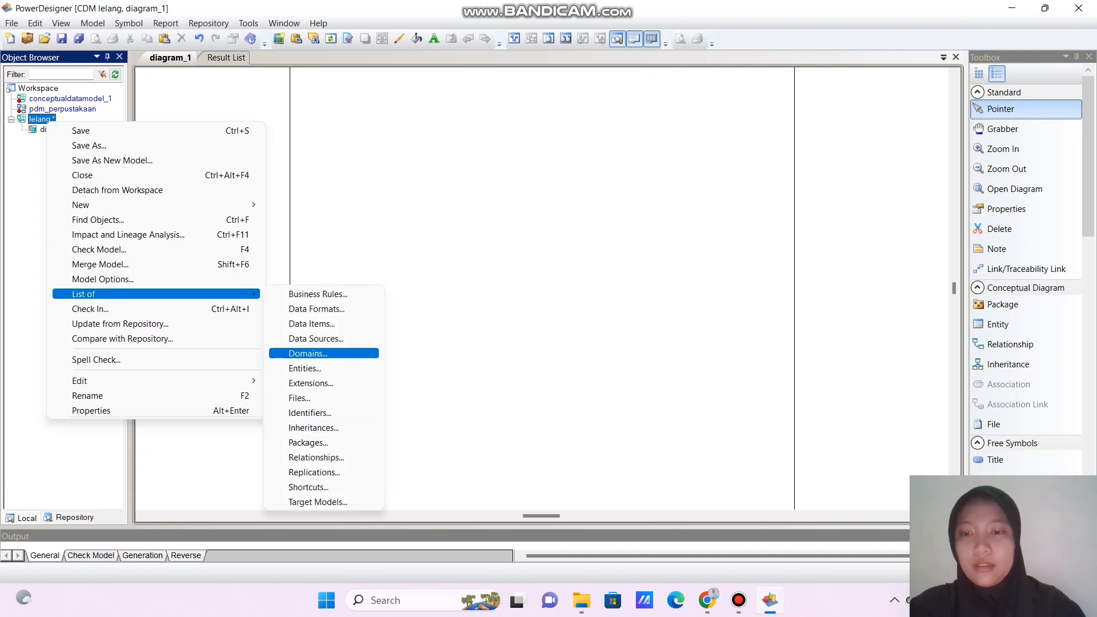
pyautogui.click(309, 353)
pyautogui.click(425, 234)
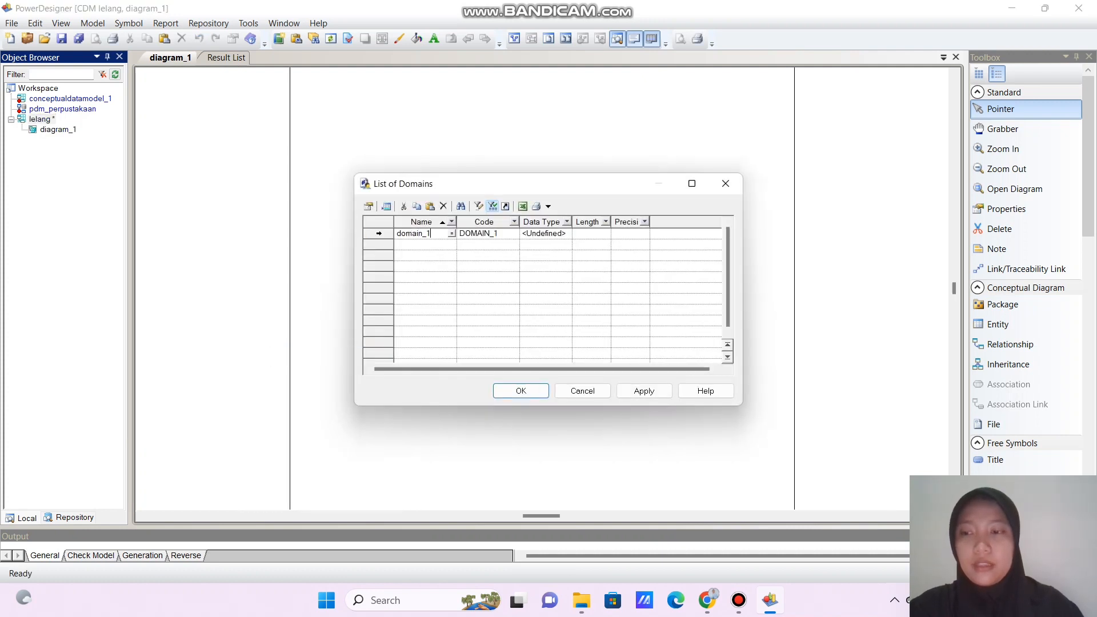
pyautogui.press('BackSpace')
pyautogui.press('BackSpace')
pyautogui.press('BackSpace')
pyautogui.press('BackSpace')
pyautogui.press('BackSpace')
pyautogui.press('BackSpace')
pyautogui.press('BackSpace')
pyautogui.press('BackSpace')
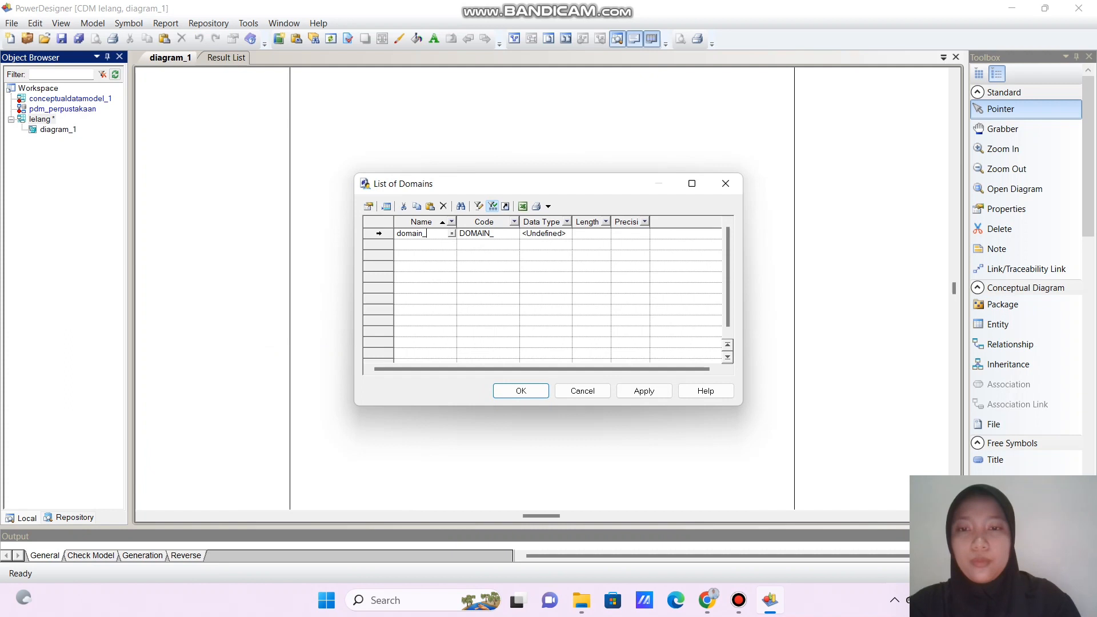
pyautogui.write('varchar')
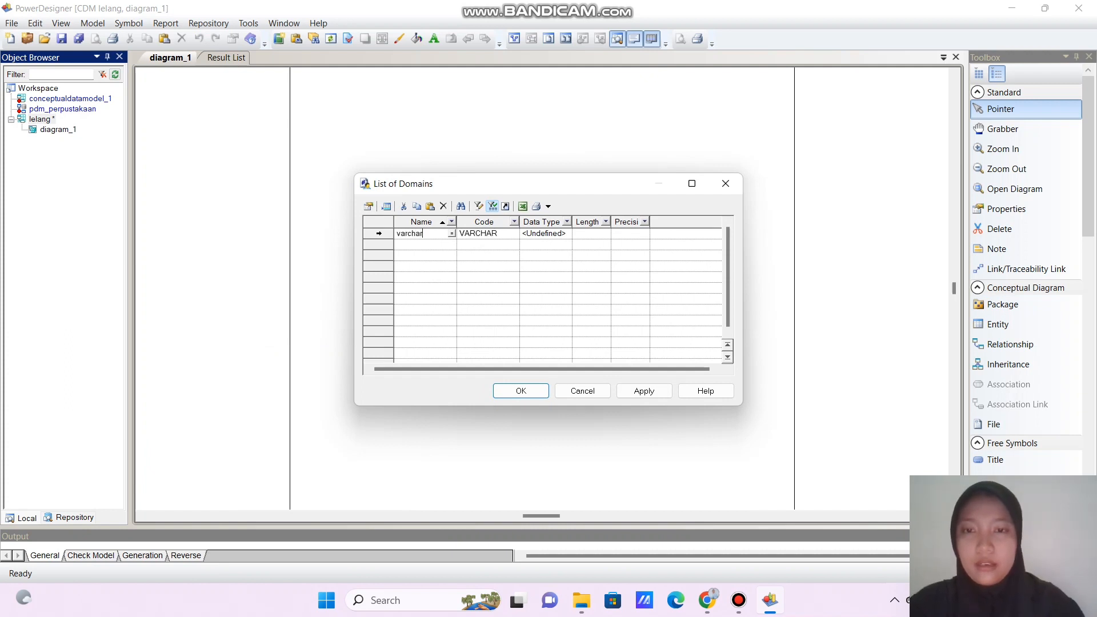
pyautogui.write('13')
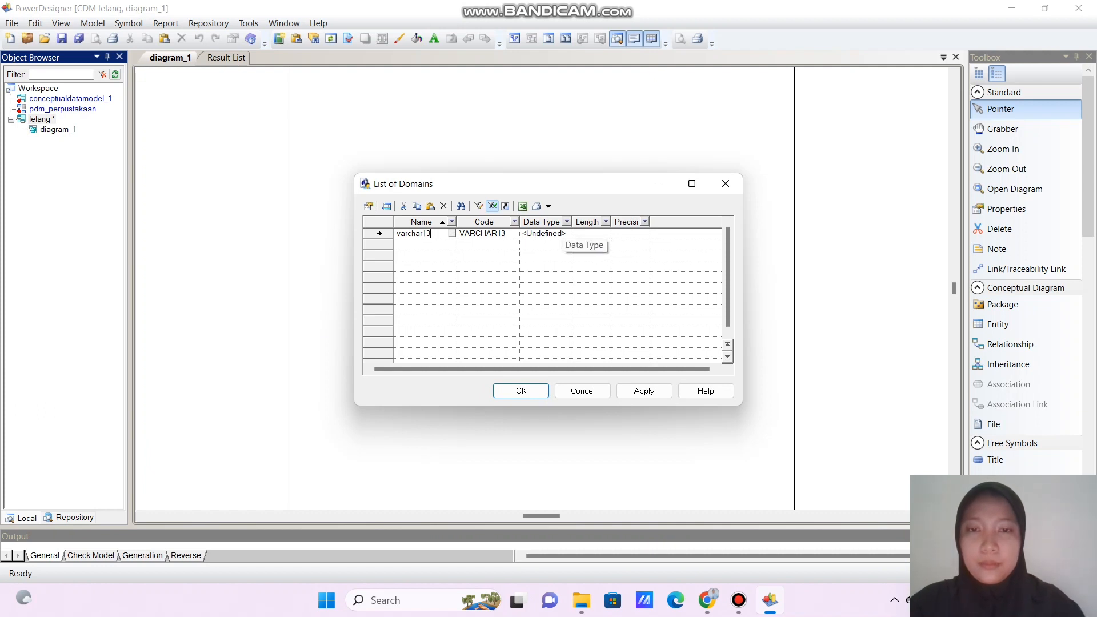
# - Set the varchar13 domain's data type to Variable characters with a length of 13
pyautogui.click(567, 222)
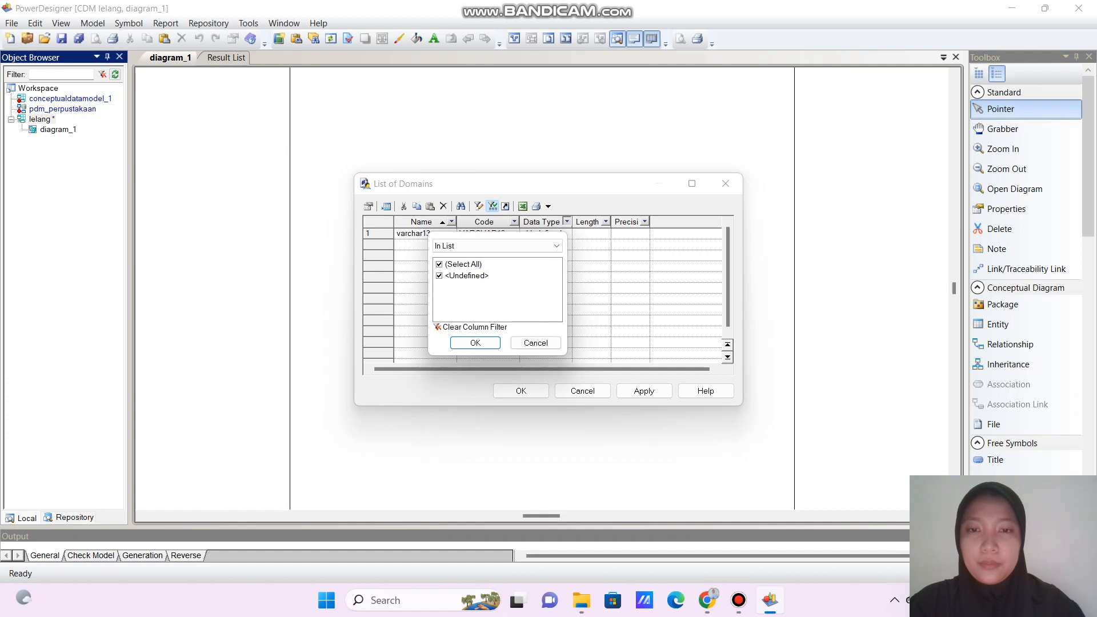
pyautogui.click(537, 342)
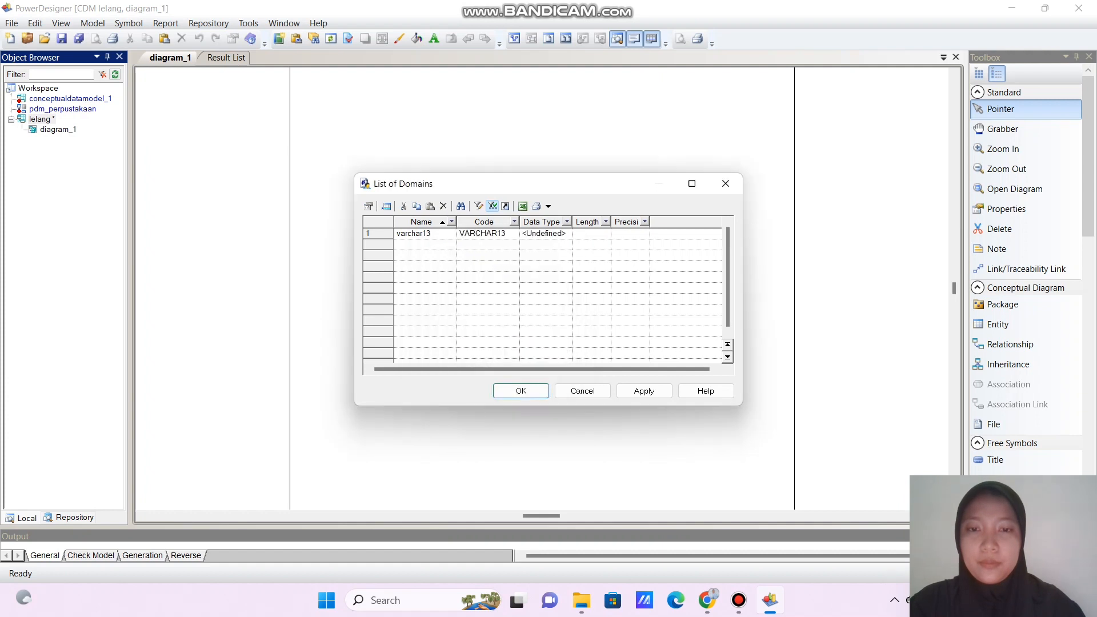
pyautogui.click(547, 233)
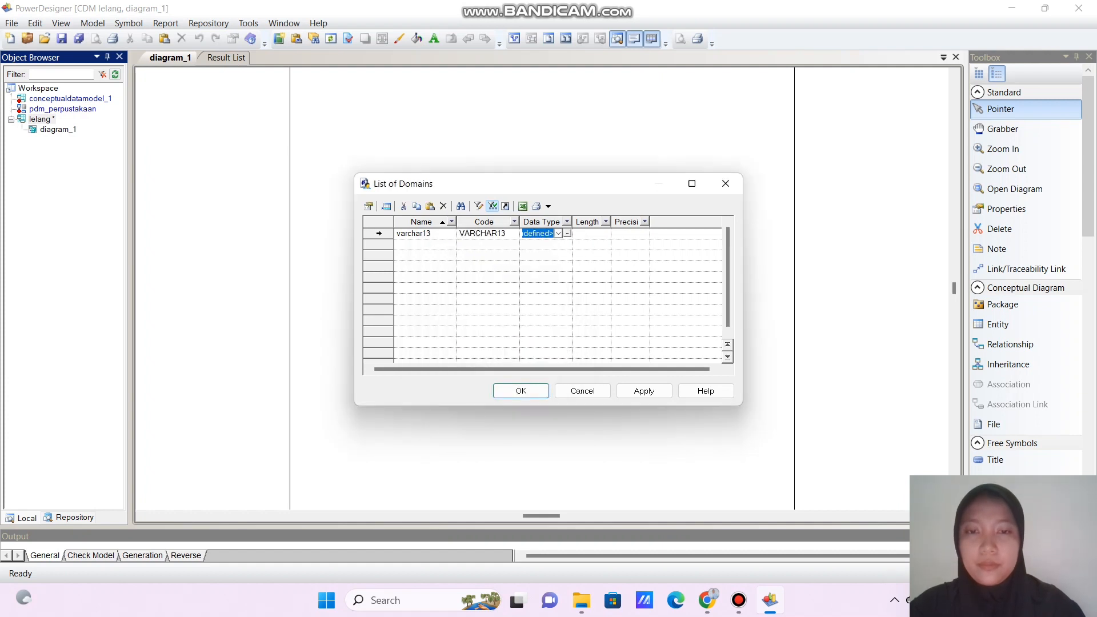
pyautogui.click(558, 233)
pyautogui.press('Escape')
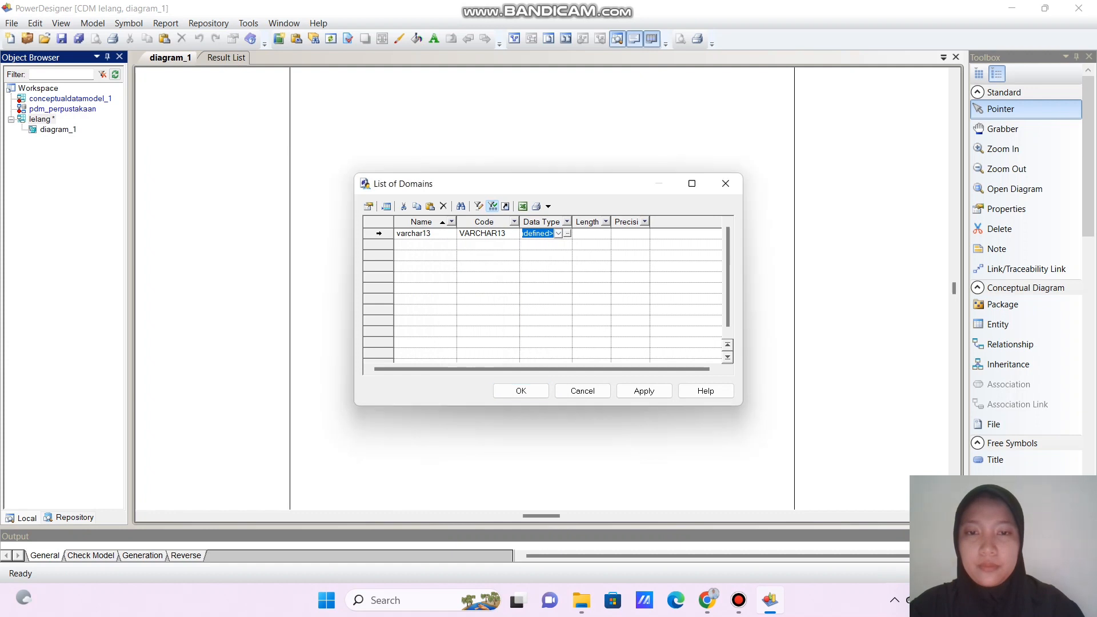
pyautogui.click(567, 234)
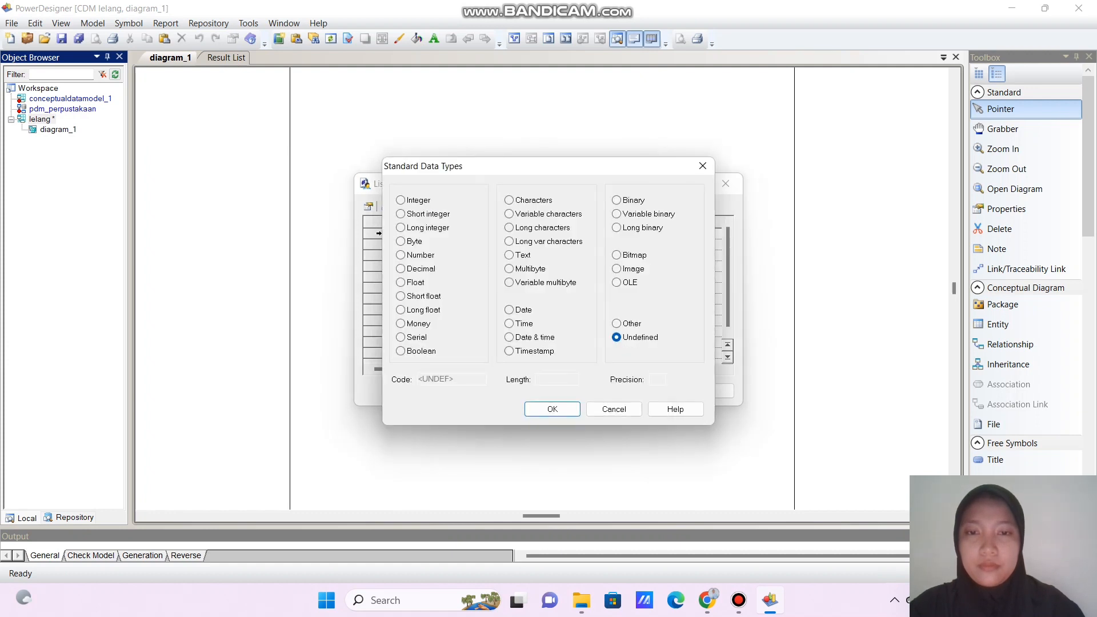
pyautogui.click(509, 215)
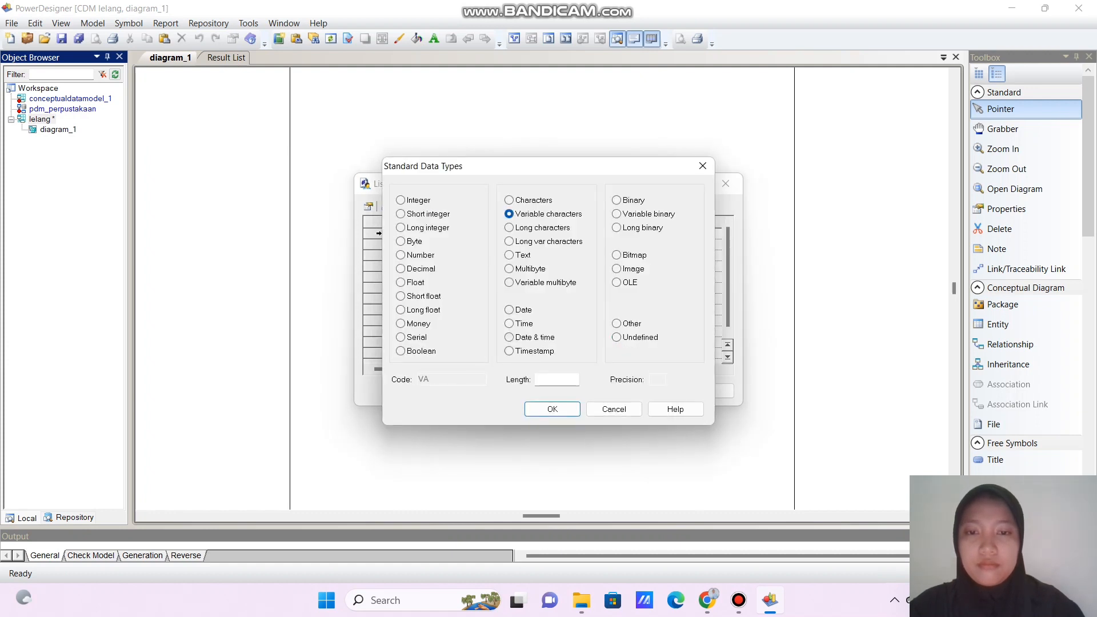
pyautogui.click(558, 379)
pyautogui.write('13')
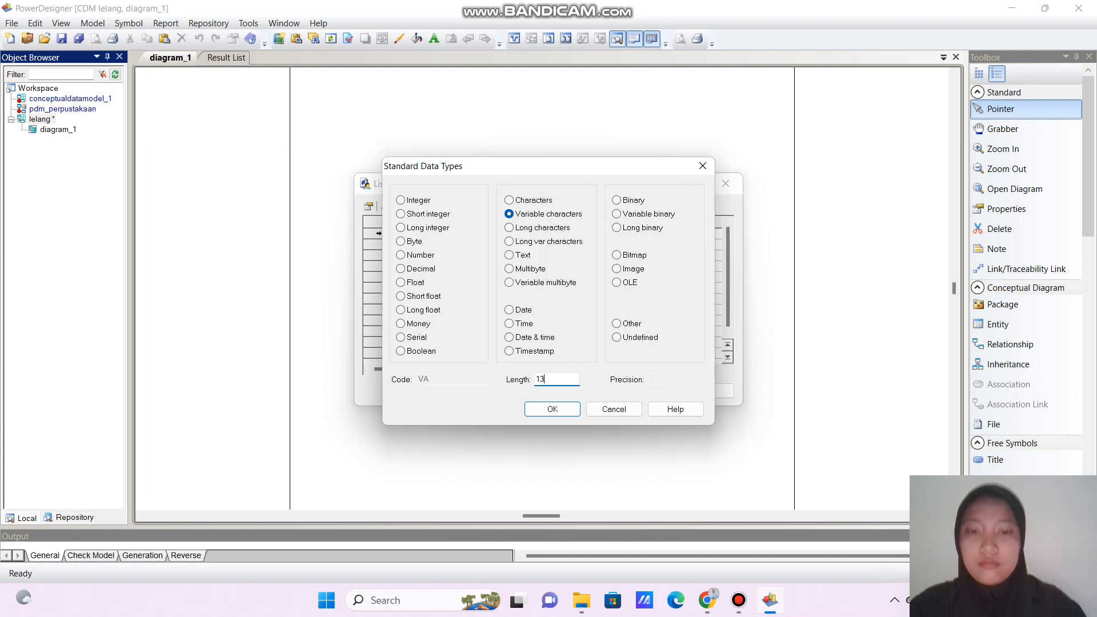
pyautogui.click(552, 409)
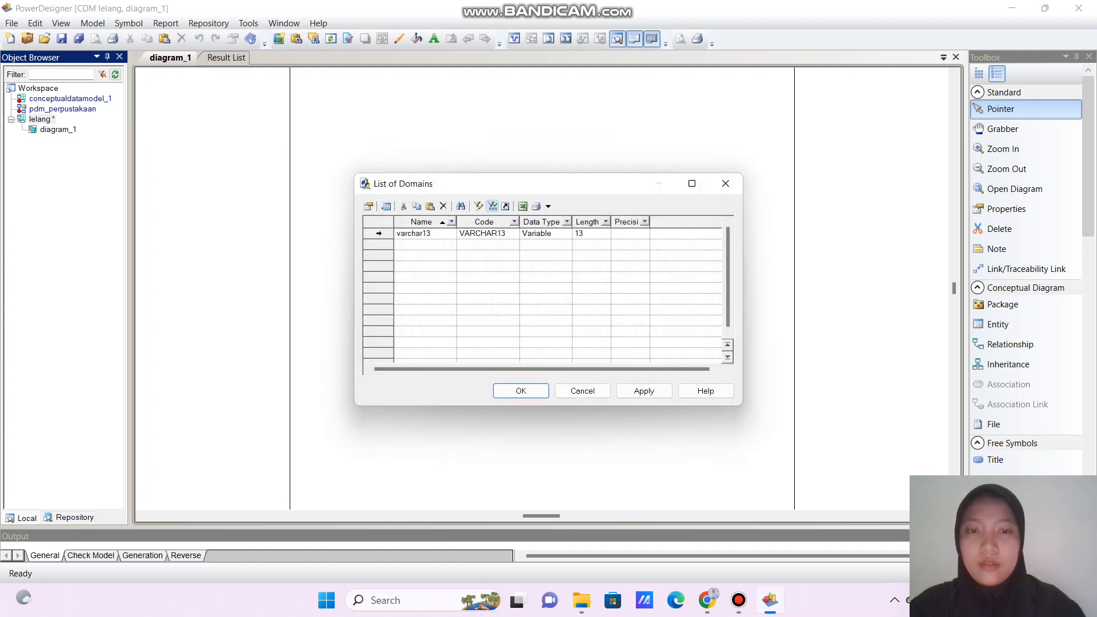
# - Add a second domain named varchar50 below varchar13
pyautogui.click(420, 244)
pyautogui.click(420, 244)
pyautogui.press('BackSpace')
pyautogui.press('BackSpace')
pyautogui.press('BackSpace')
pyautogui.press('BackSpace')
pyautogui.press('BackSpace')
pyautogui.press('BackSpace')
pyautogui.press('BackSpace')
pyautogui.press('BackSpace')
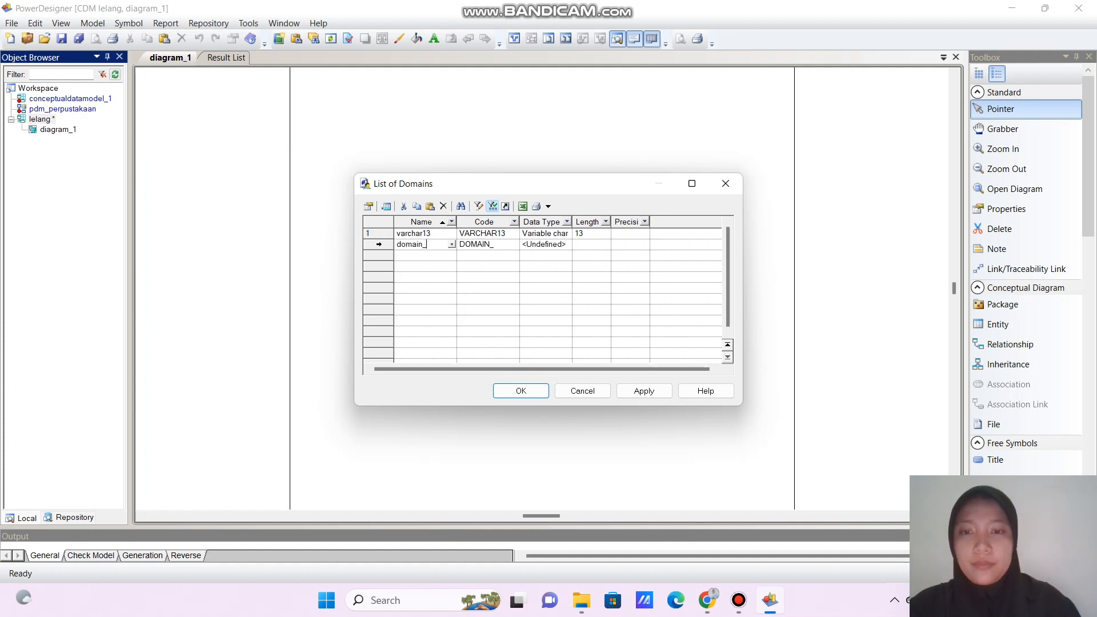
pyautogui.write('varch')
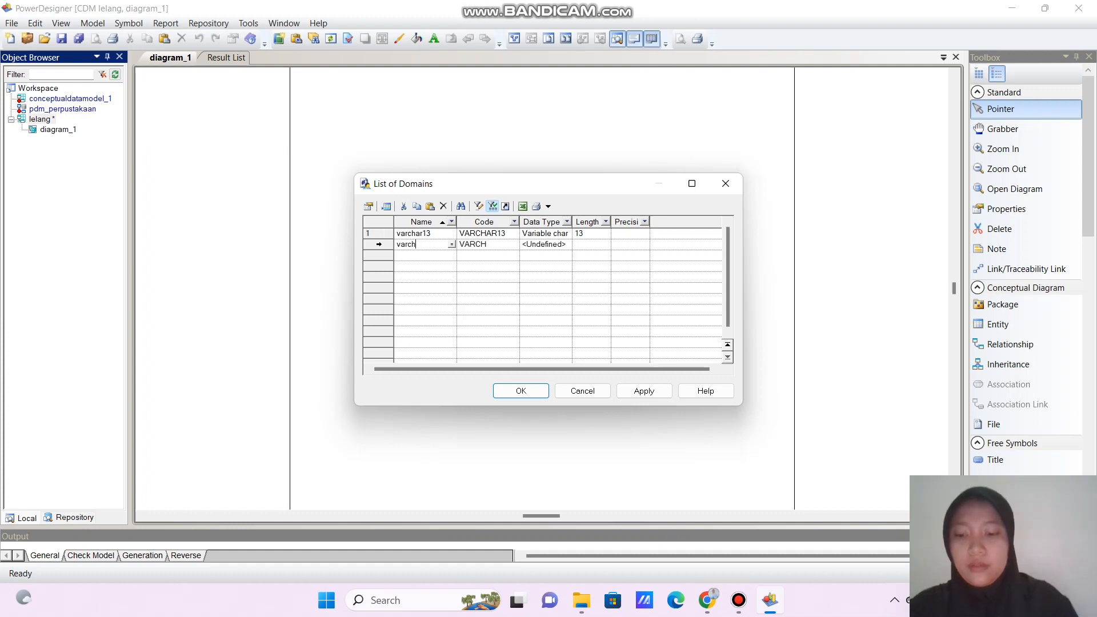
pyautogui.write('ar50')
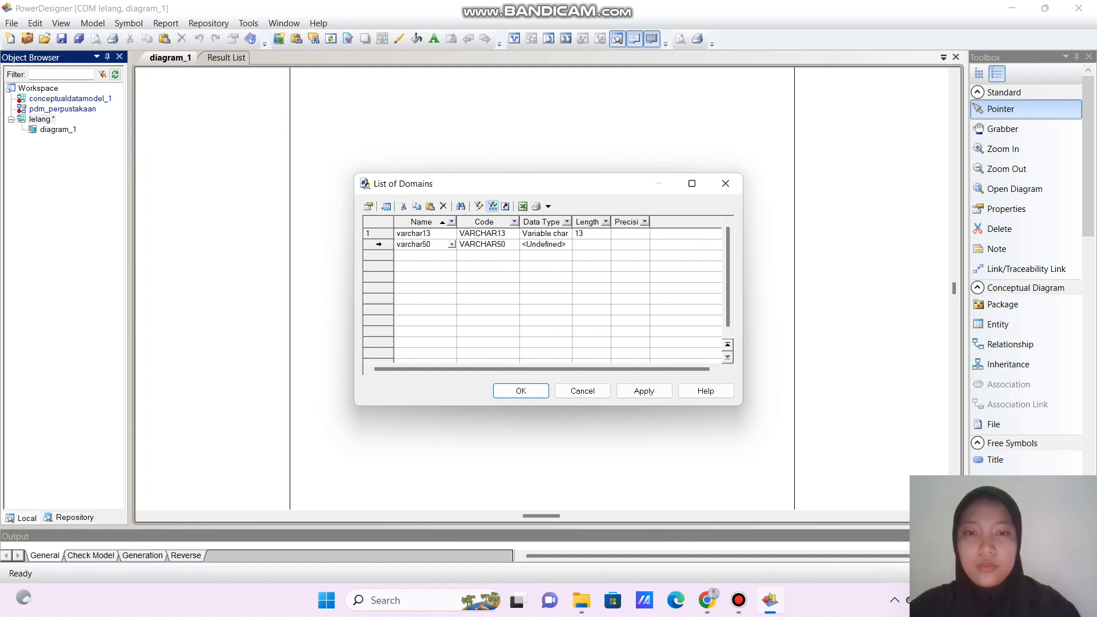
# - Set the varchar50 domain's data type to Variable characters with a length of 50
pyautogui.click(543, 244)
pyautogui.click(568, 244)
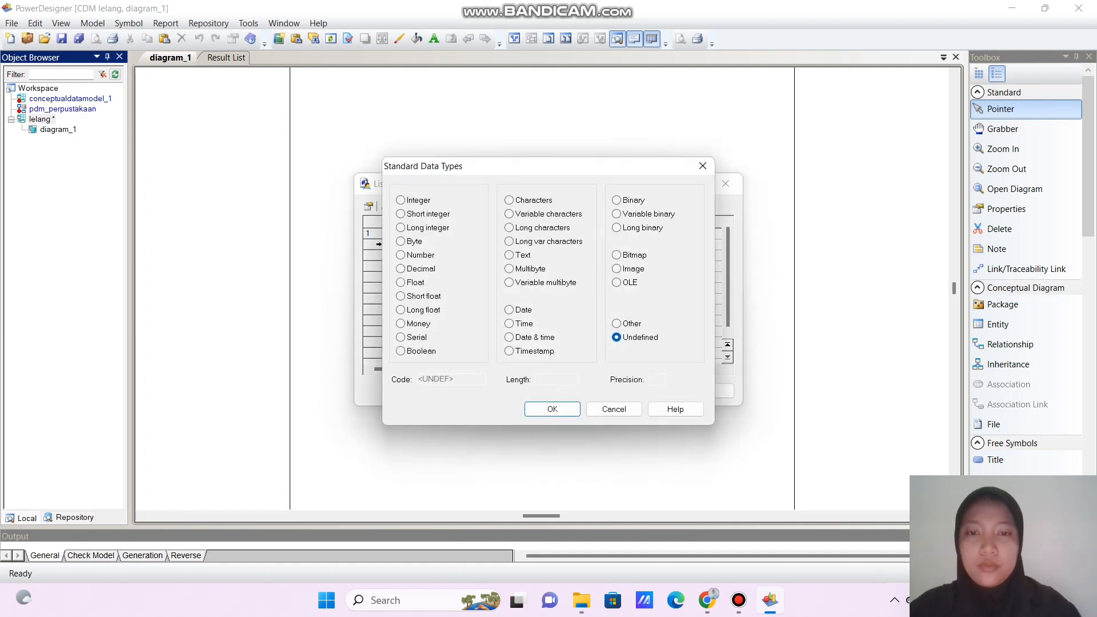
pyautogui.click(509, 214)
pyautogui.click(558, 379)
pyautogui.write('50')
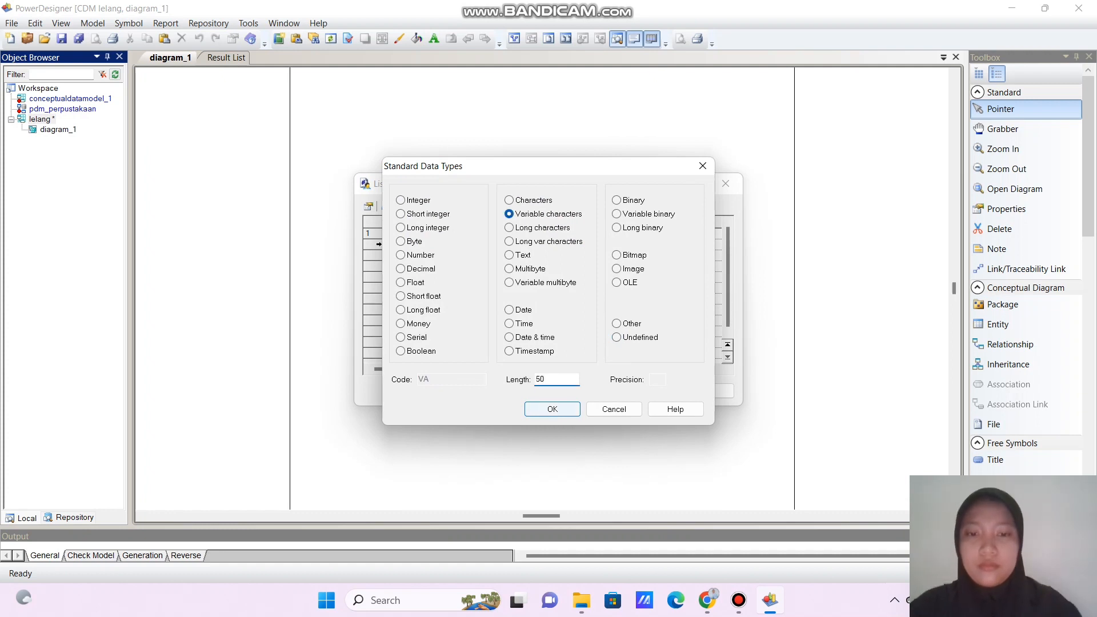
pyautogui.press('Return')
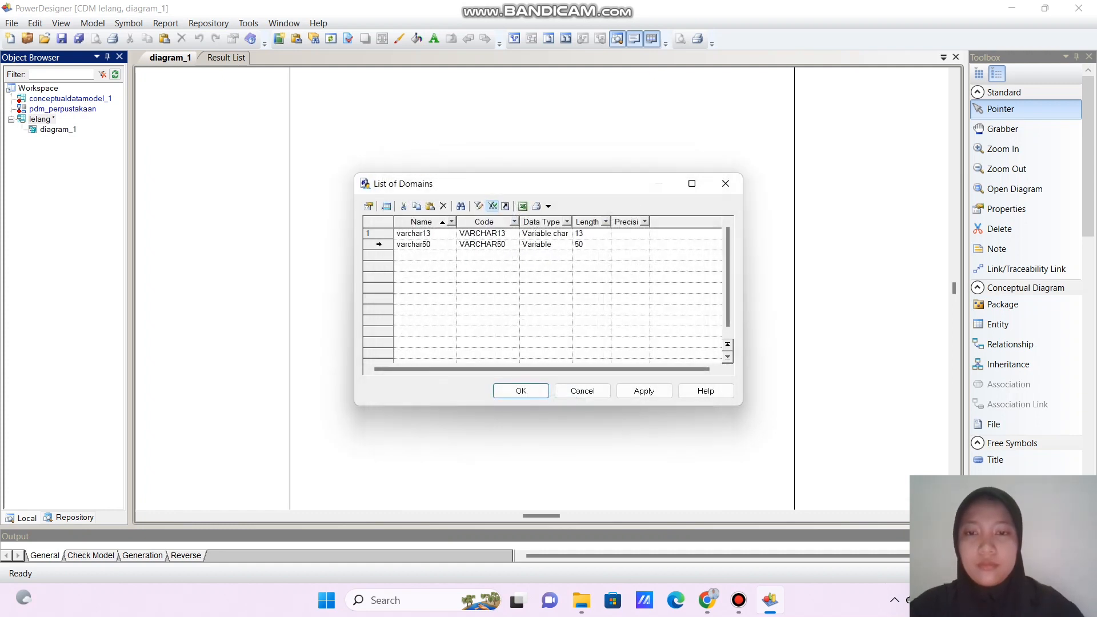
# - Add a third domain named varchar100 below varchar50
pyautogui.click(424, 255)
pyautogui.doubleClick(416, 255)
pyautogui.press('BackSpace')
pyautogui.write('varchar100')
# - Set the varchar100 domain's data type to Variable characters with a length of 100
pyautogui.click(549, 255)
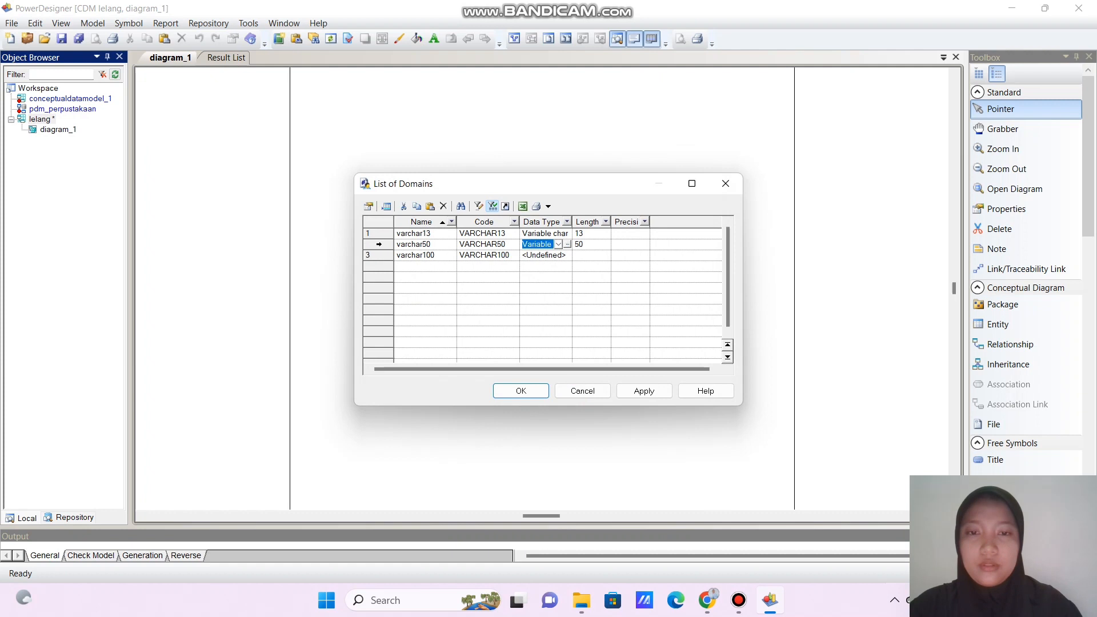
pyautogui.click(550, 255)
pyautogui.click(558, 255)
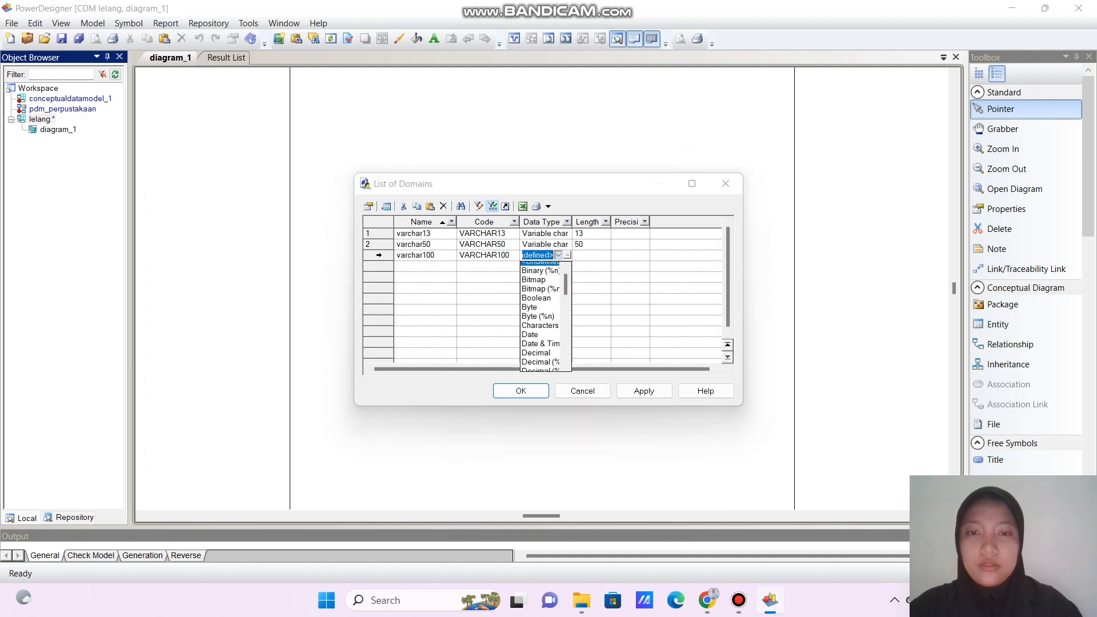
pyautogui.press('Escape')
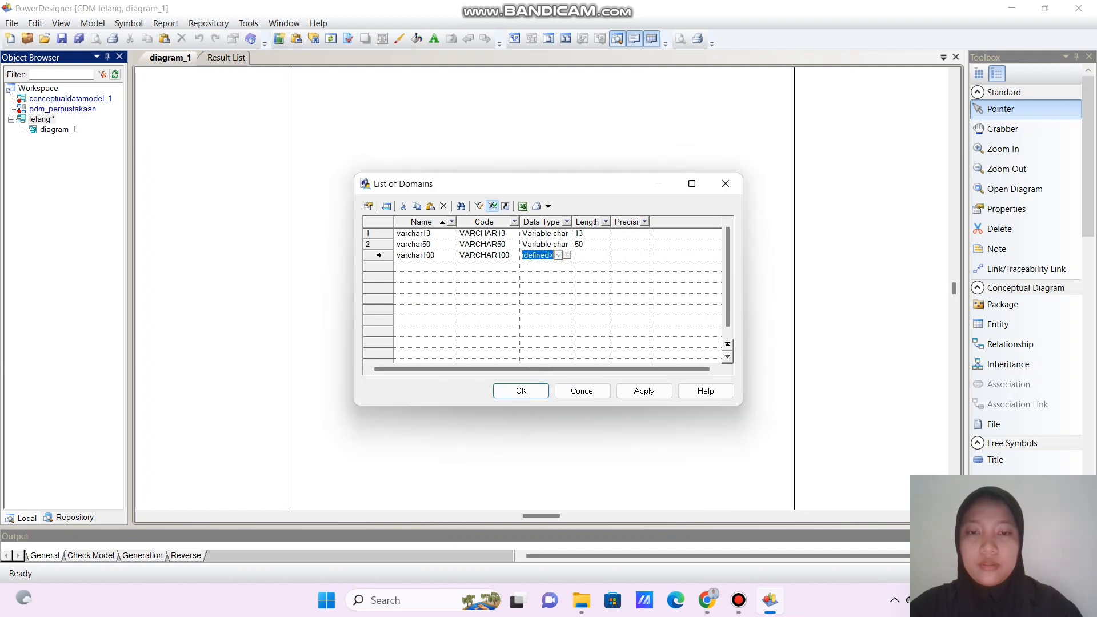
pyautogui.click(567, 255)
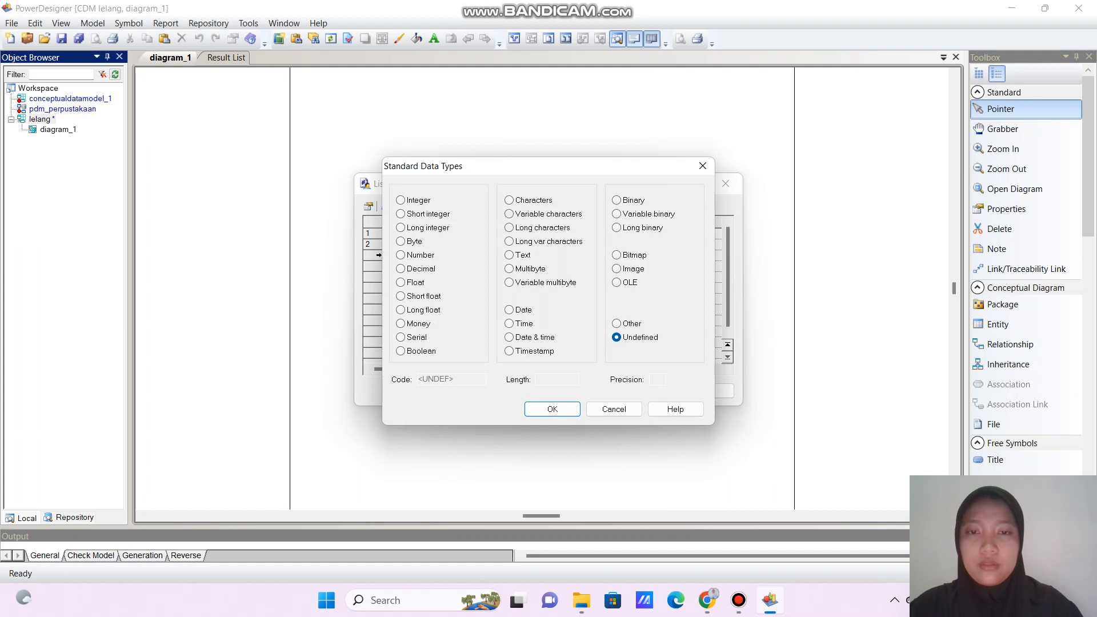
pyautogui.click(510, 213)
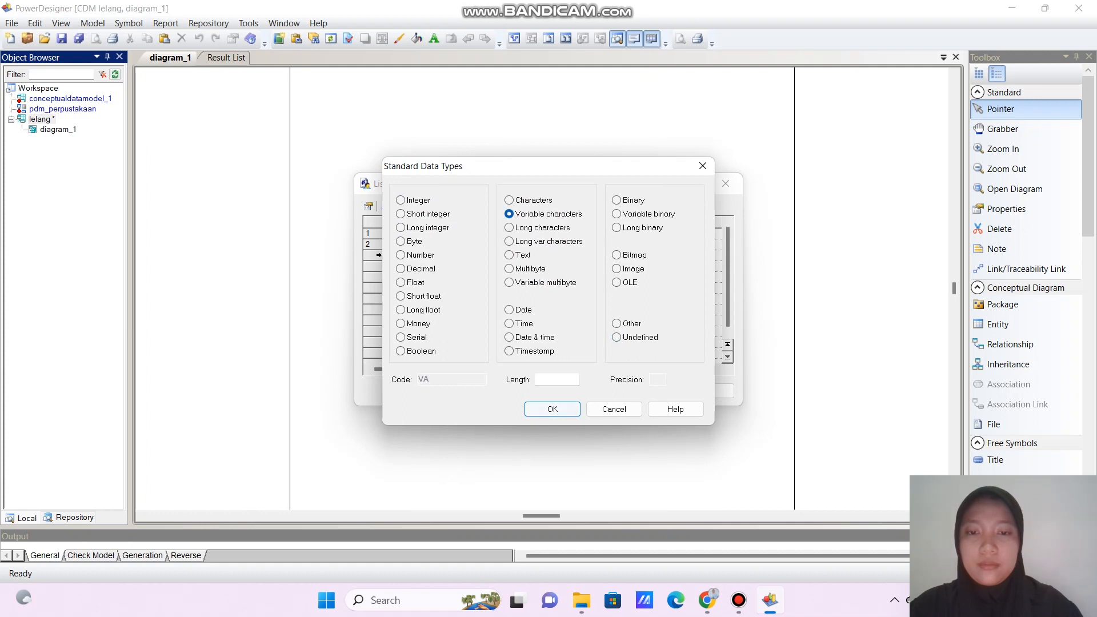
pyautogui.click(557, 379)
pyautogui.write('100')
pyautogui.click(552, 409)
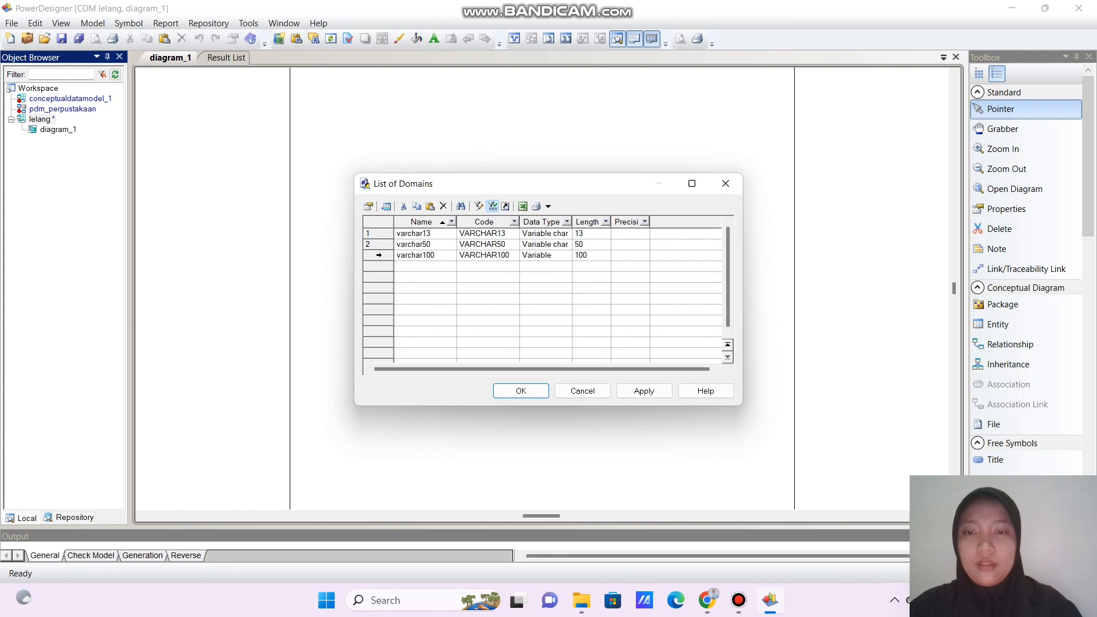
# - Add a fourth domain named decimal(10,2) below varchar100
pyautogui.click(422, 266)
pyautogui.press('BackSpace')
pyautogui.press('BackSpace')
pyautogui.press('BackSpace')
pyautogui.press('BackSpace')
pyautogui.press('BackSpace')
pyautogui.press('BackSpace')
pyautogui.press('BackSpace')
pyautogui.press('BackSpace')
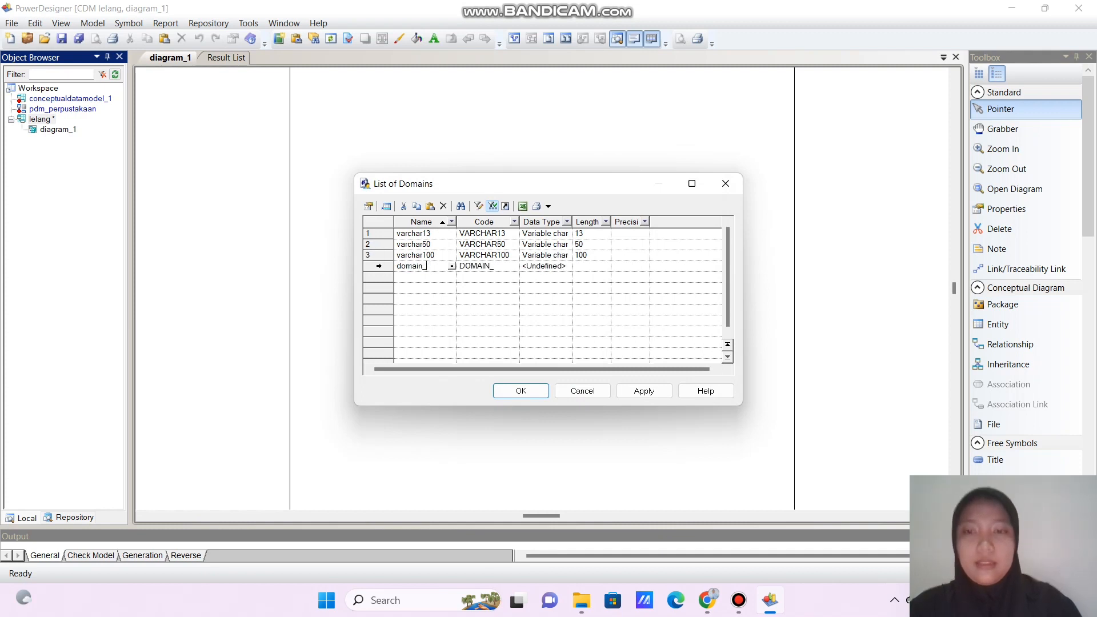
pyautogui.write('decimal(10,2)')
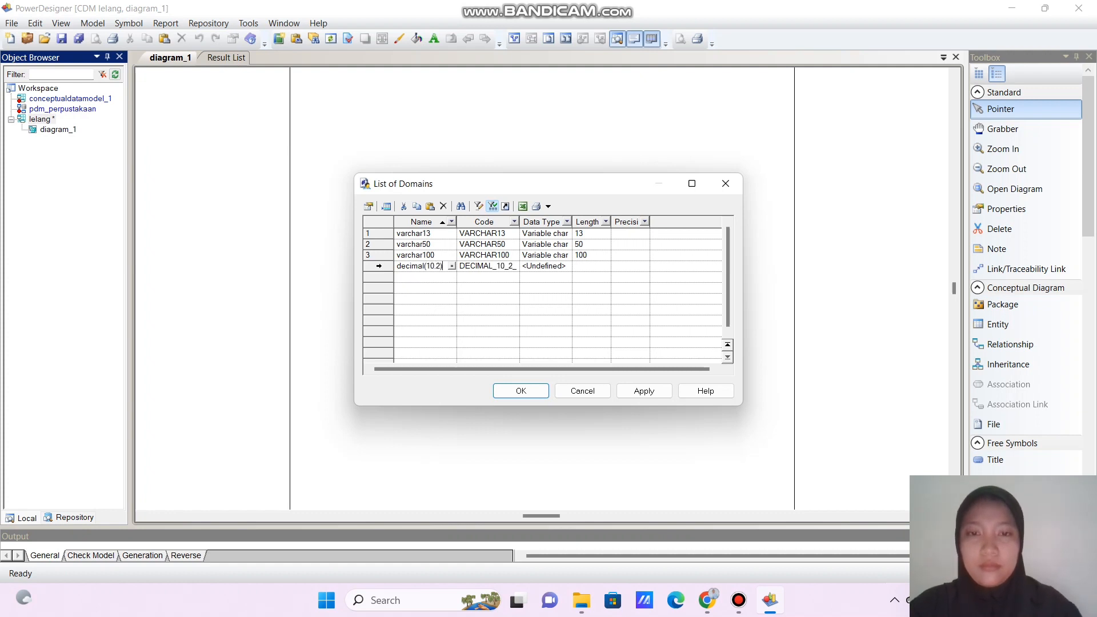
# - Set the decimal(10,2) domain's data type to Decimal with length 10 and precision 2, and confirm the list of domains
pyautogui.click(544, 267)
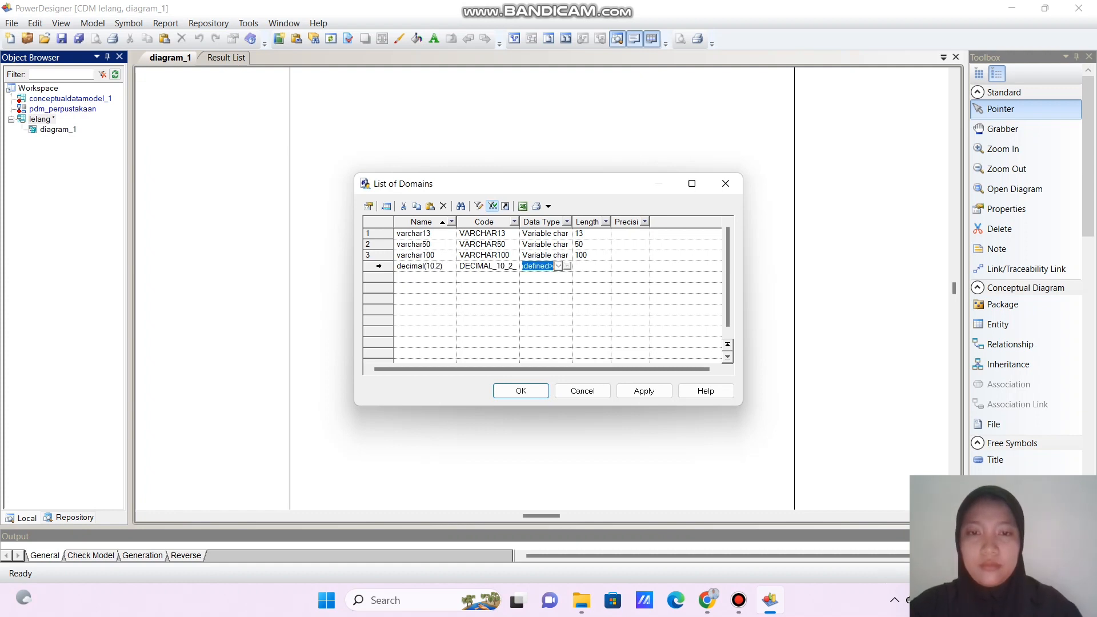
pyautogui.click(559, 267)
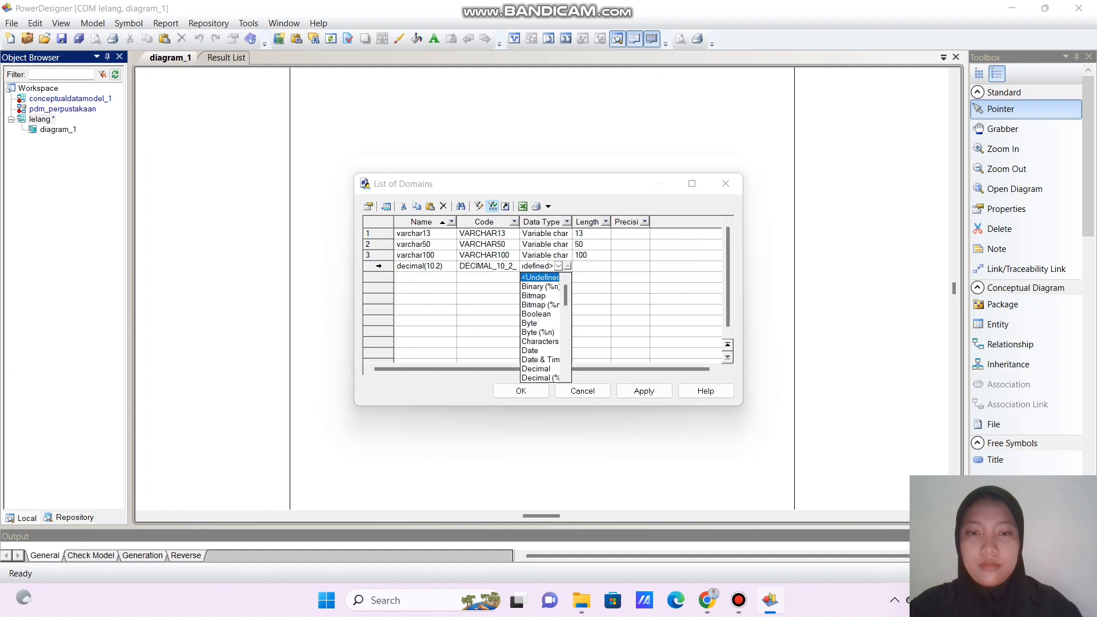
pyautogui.press('Escape')
pyautogui.click(567, 266)
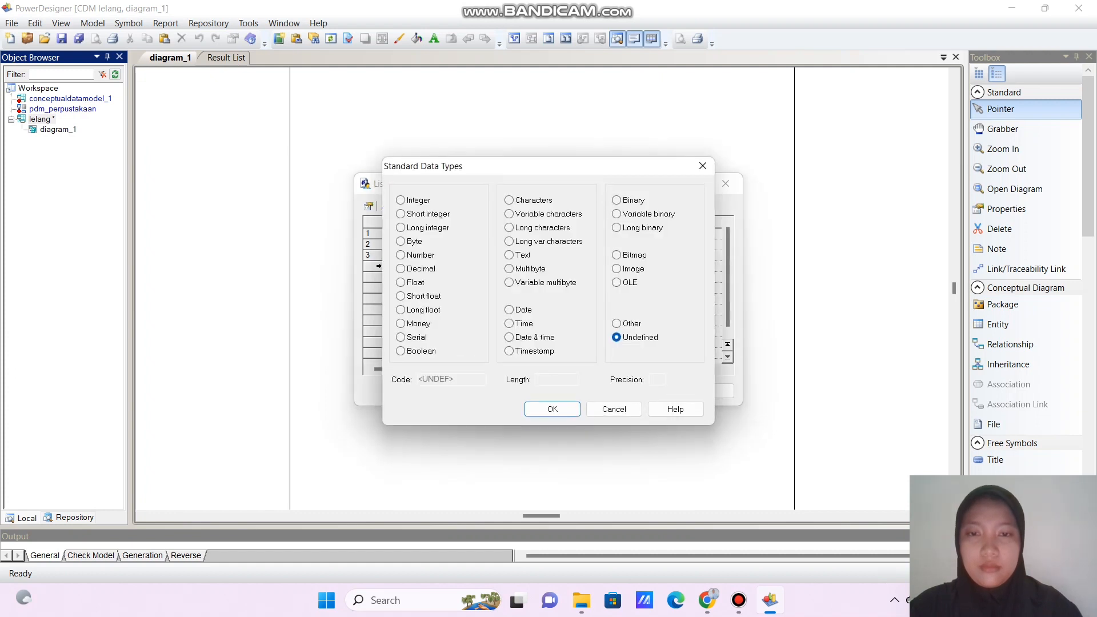
pyautogui.click(401, 268)
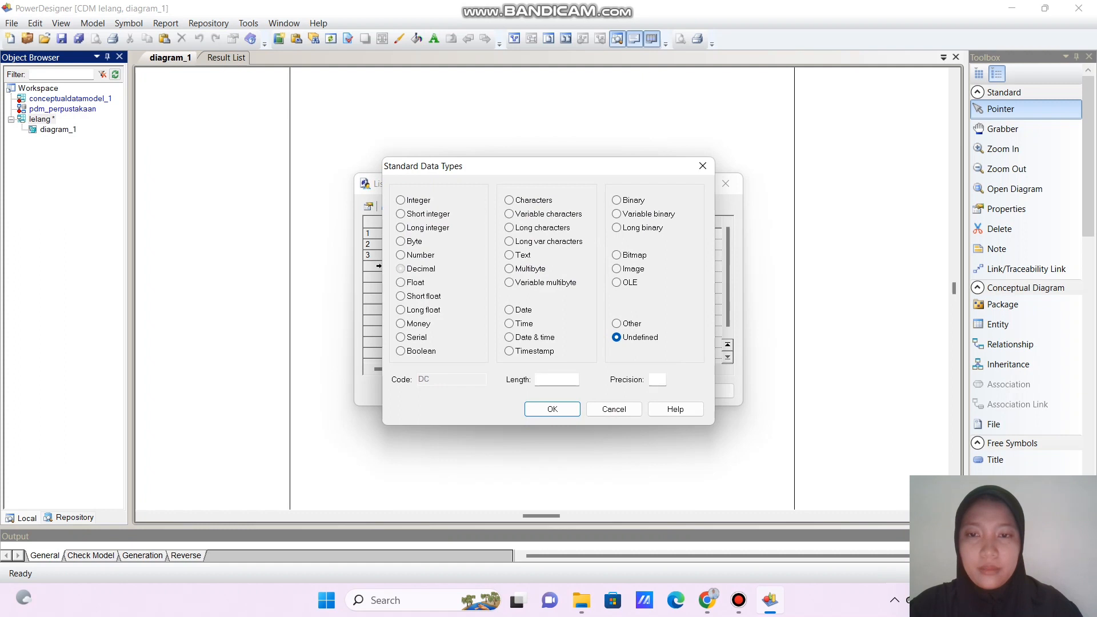
pyautogui.click(557, 381)
pyautogui.write('10')
pyautogui.click(658, 380)
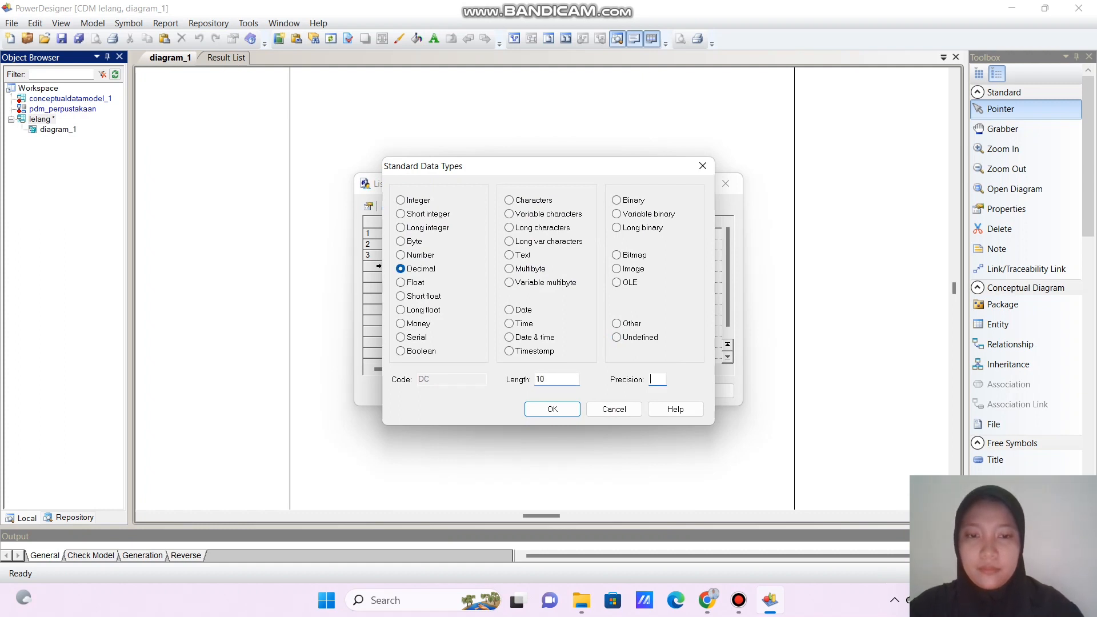
pyautogui.write('2')
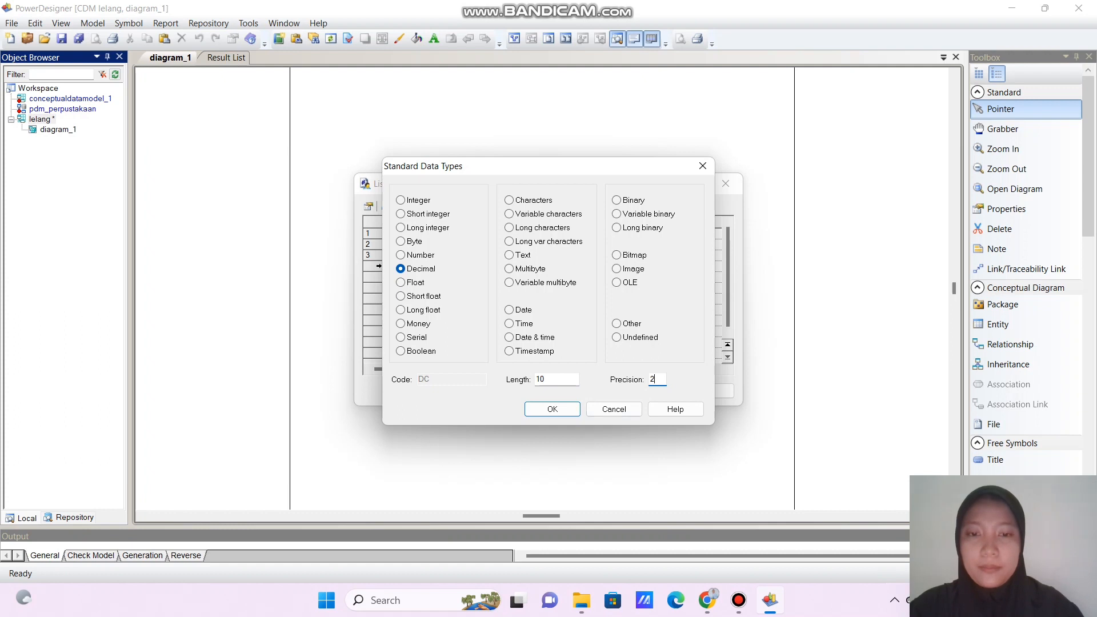
pyautogui.press('Return')
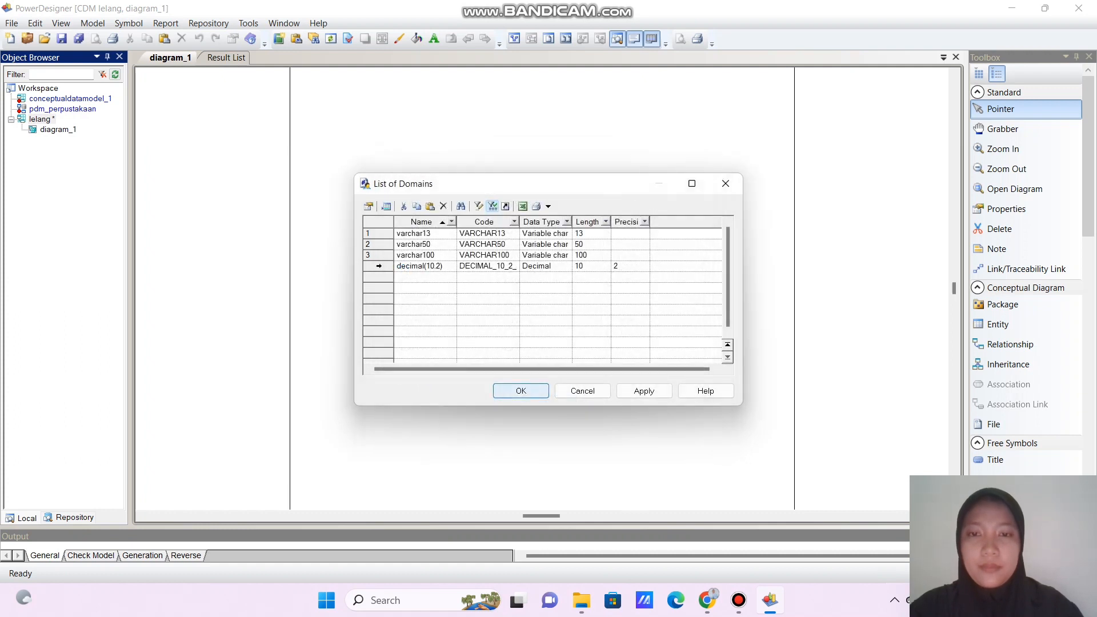
pyautogui.press('Return')
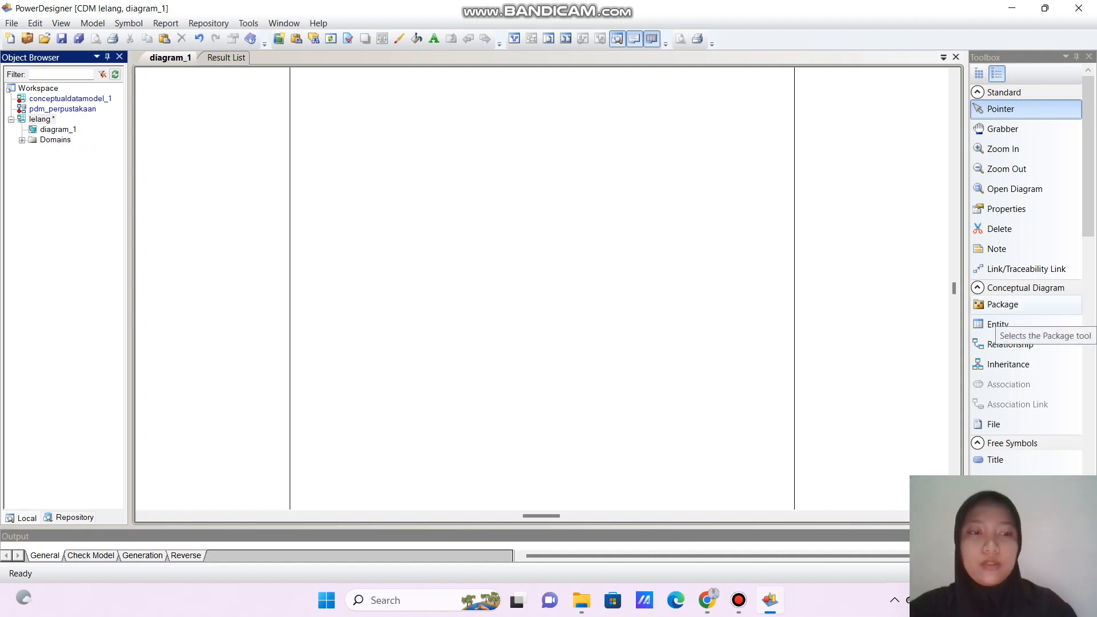
# - Place five entities spread out on the empty conceptual diagram
pyautogui.click(998, 324)
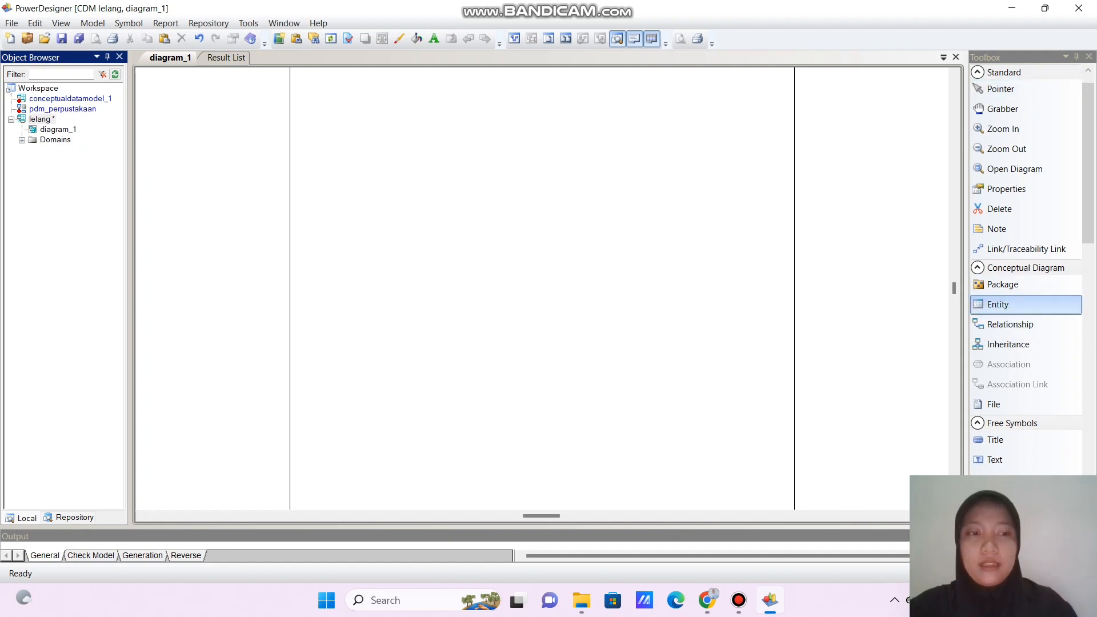
pyautogui.click(330, 171)
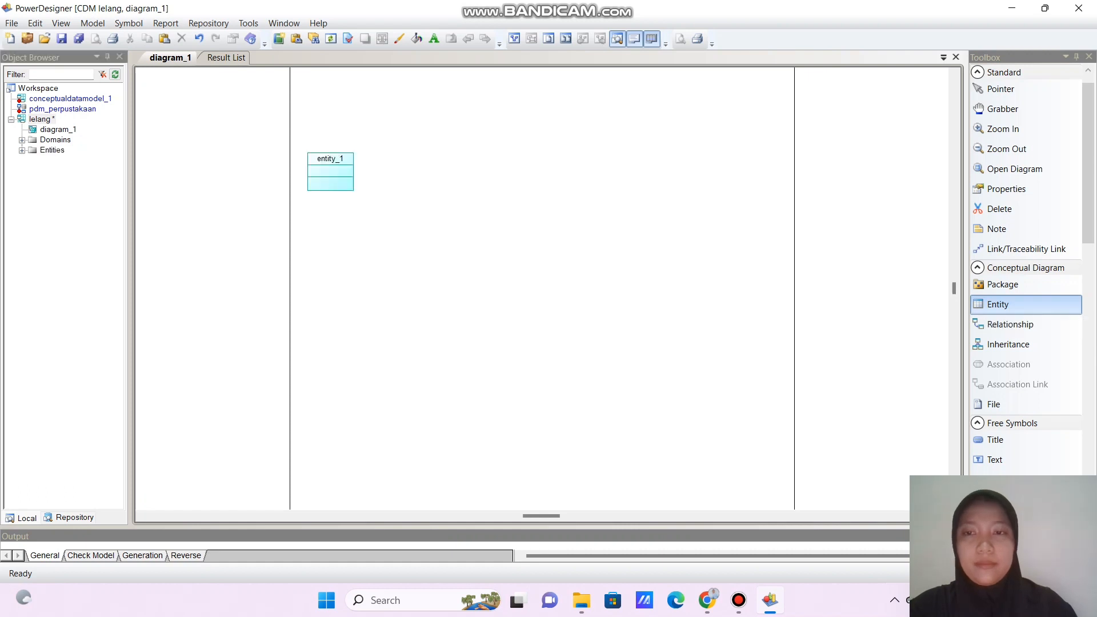
pyautogui.click(445, 201)
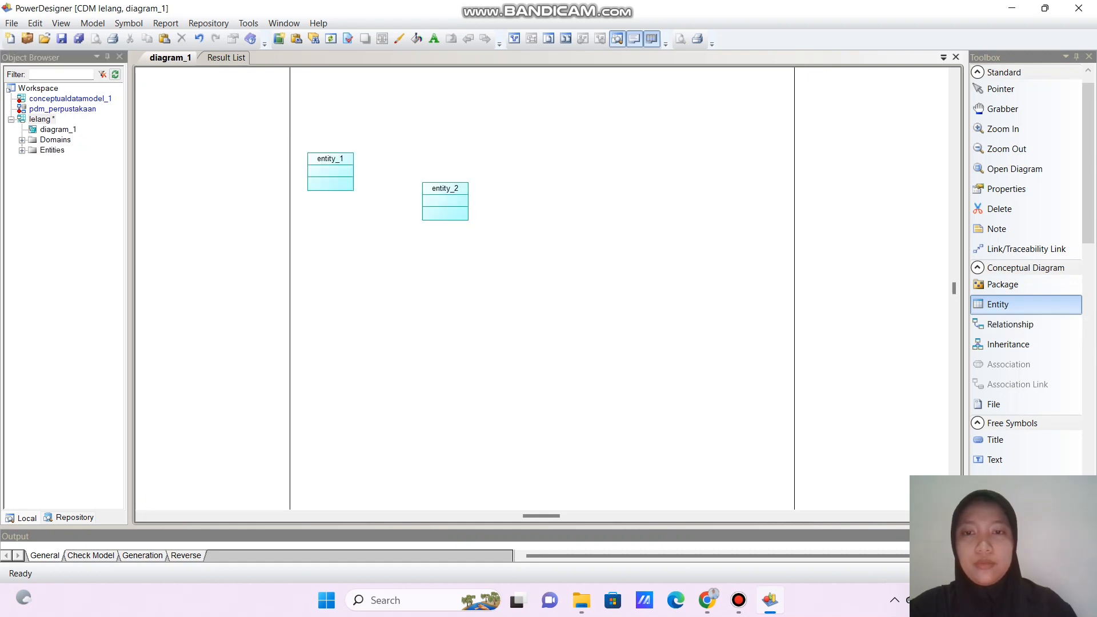
pyautogui.click(569, 173)
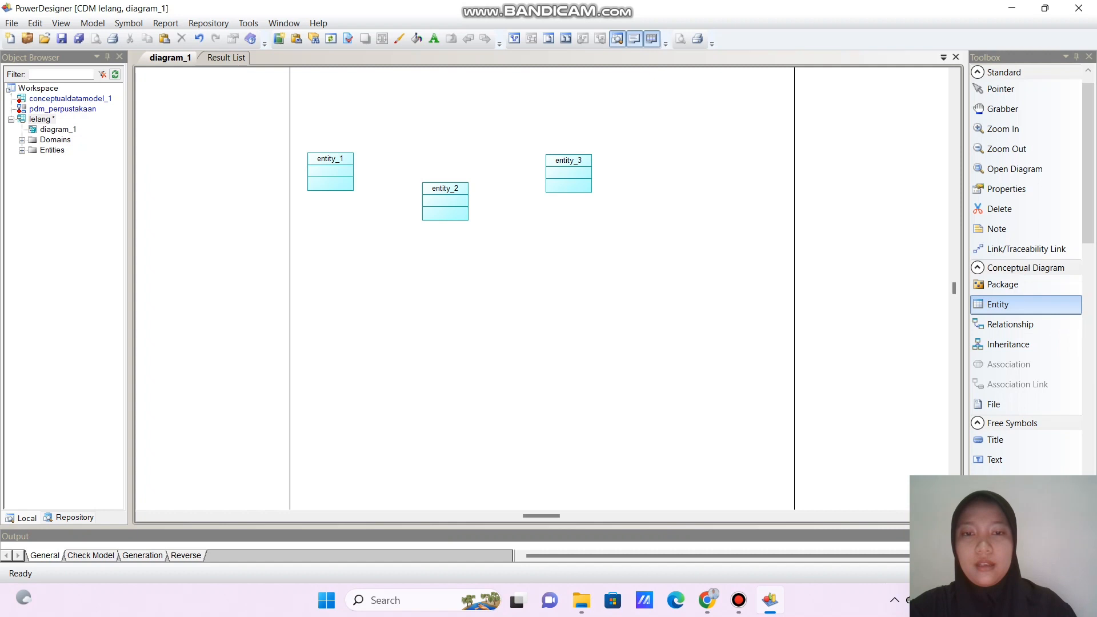
pyautogui.click(590, 271)
pyautogui.click(434, 309)
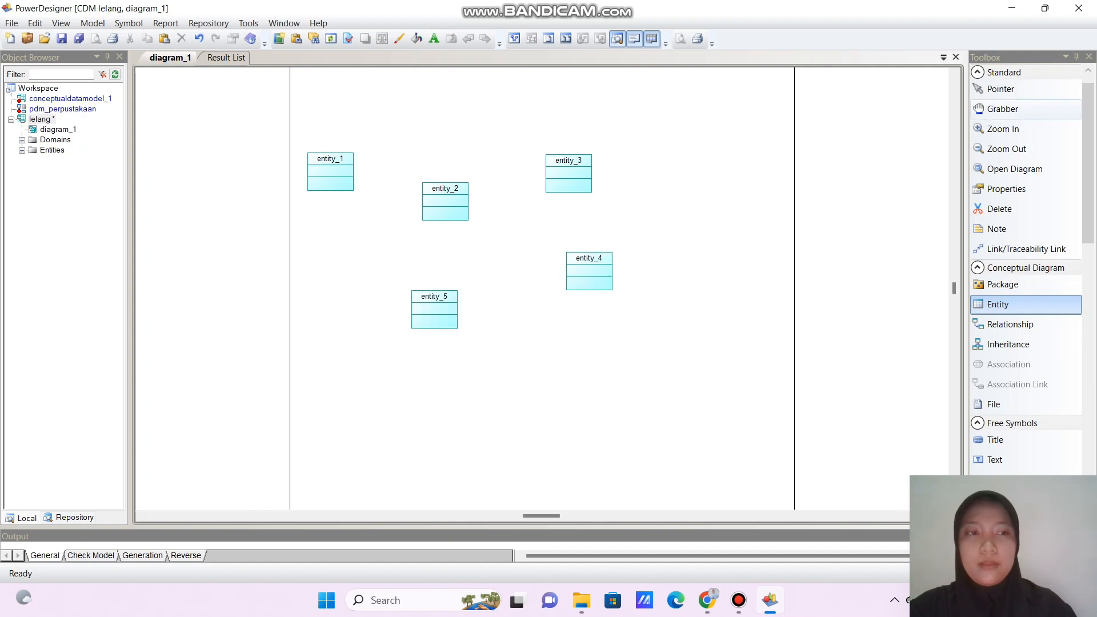
# - Return to the Pointer tool and arrange the PowerDesigner window side by side with the ERD PDF in Chrome, showing the Lelang entity
pyautogui.click(1006, 89)
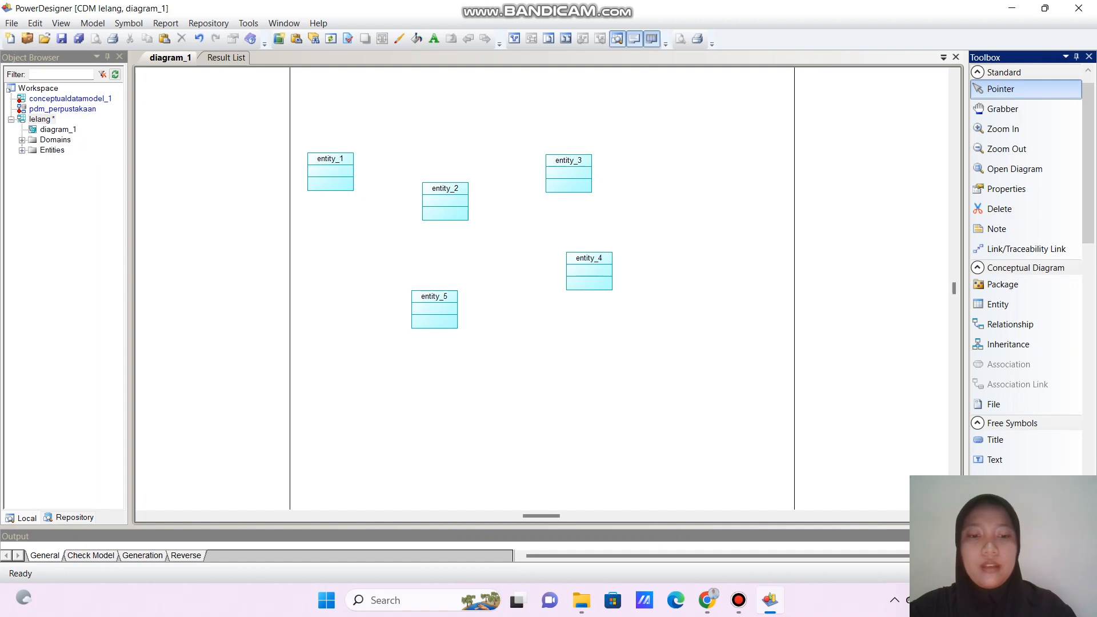
pyautogui.moveTo(708, 600)
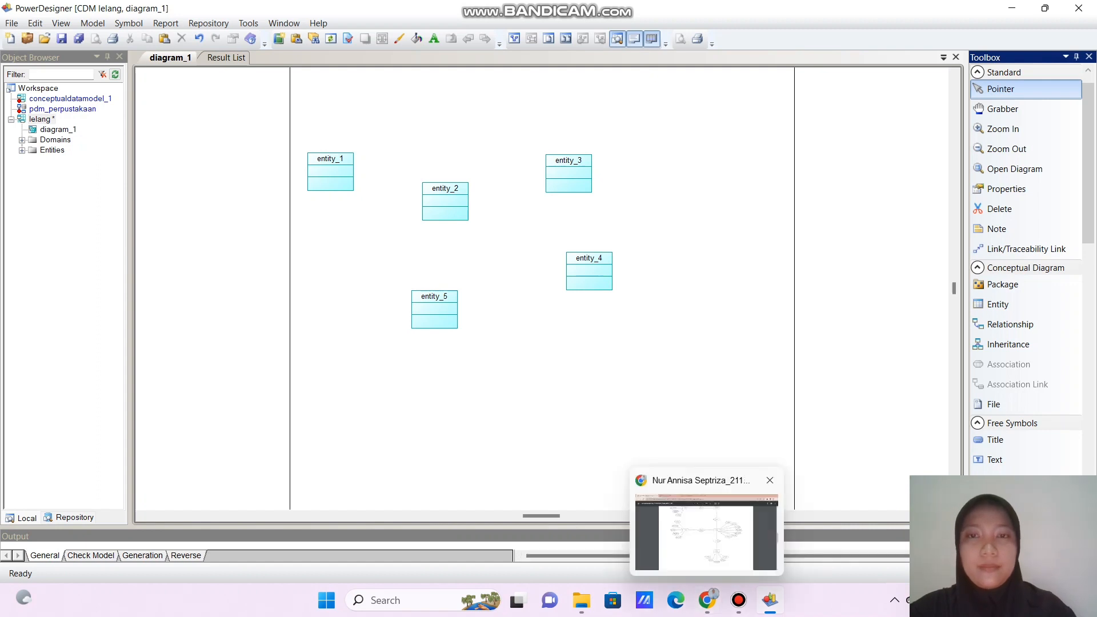
pyautogui.press('super+Right')
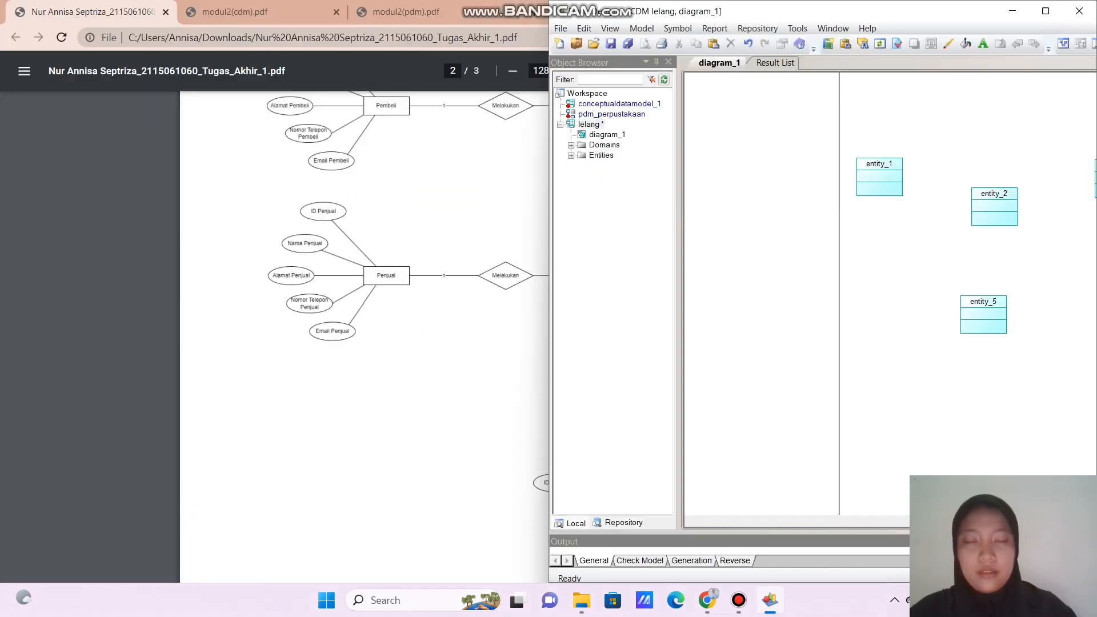
pyautogui.press('Return')
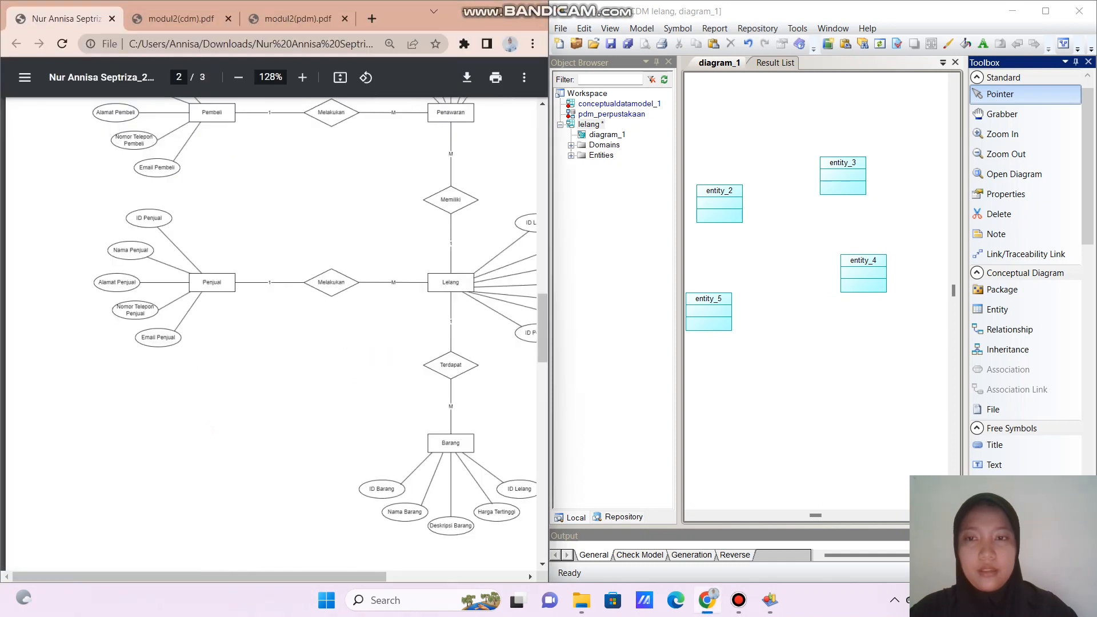
pyautogui.scroll(2, 275, 334)
pyautogui.scroll(-2, 275, 334)
pyautogui.hscroll(1, 274, 334)
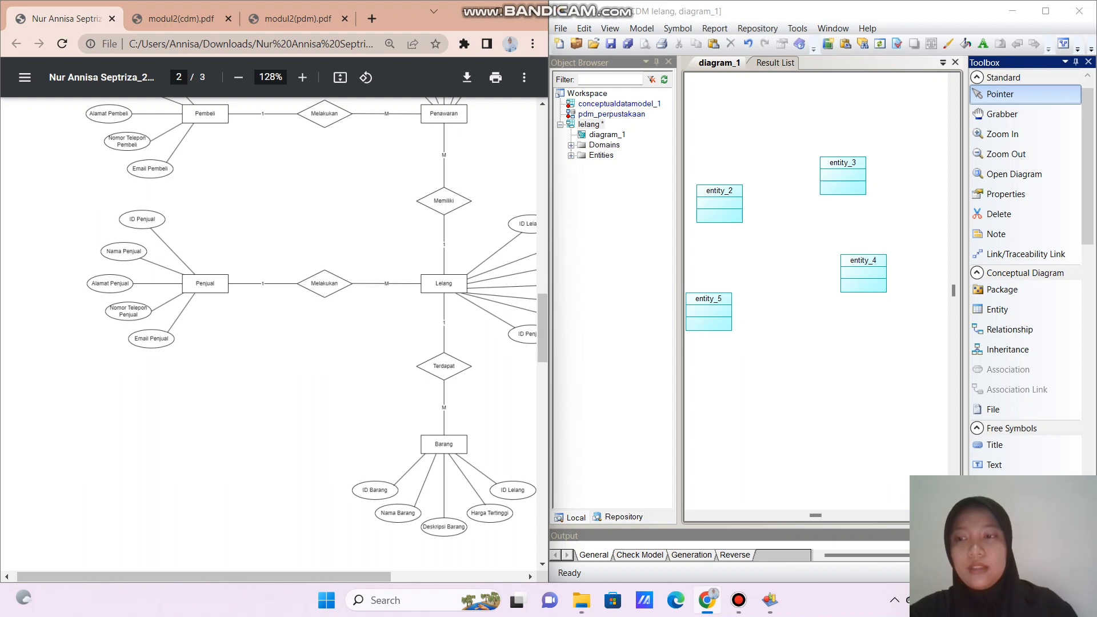
pyautogui.hscroll(3, 274, 335)
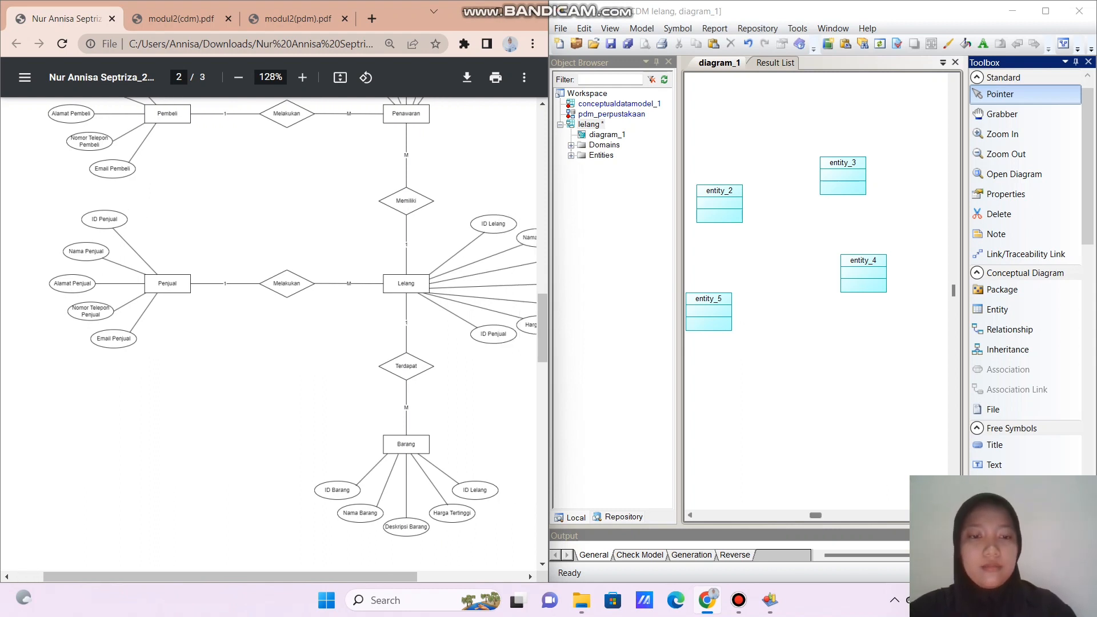
# - Open the properties of entity_1 and rename the entity as lelang
pyautogui.click(690, 515)
pyautogui.click(690, 516)
pyautogui.click(690, 515)
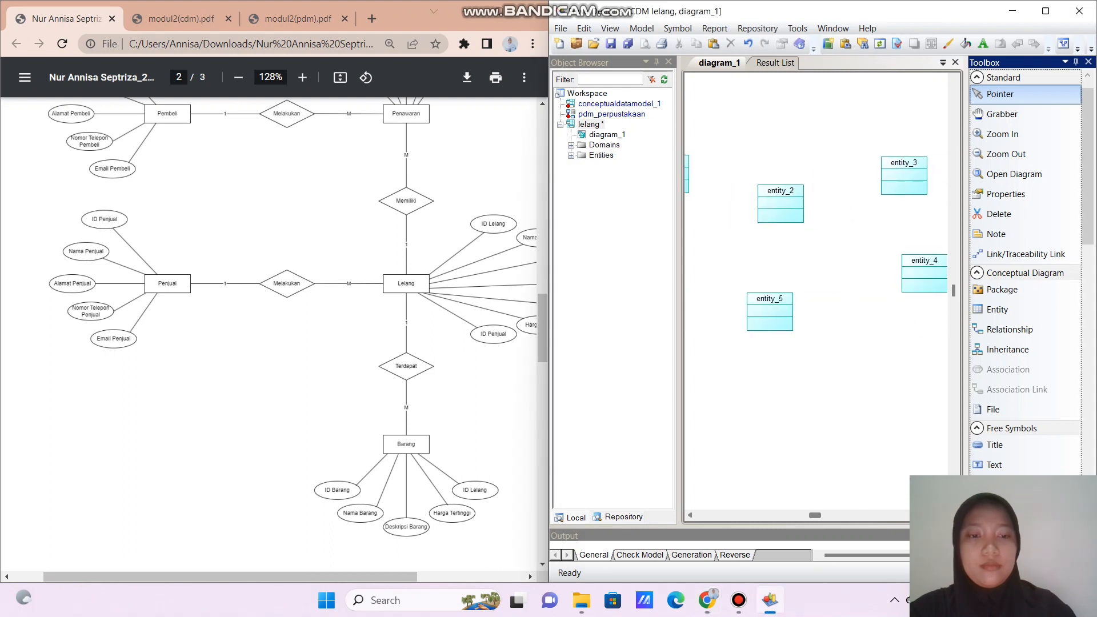
pyautogui.click(690, 515)
pyautogui.click(690, 516)
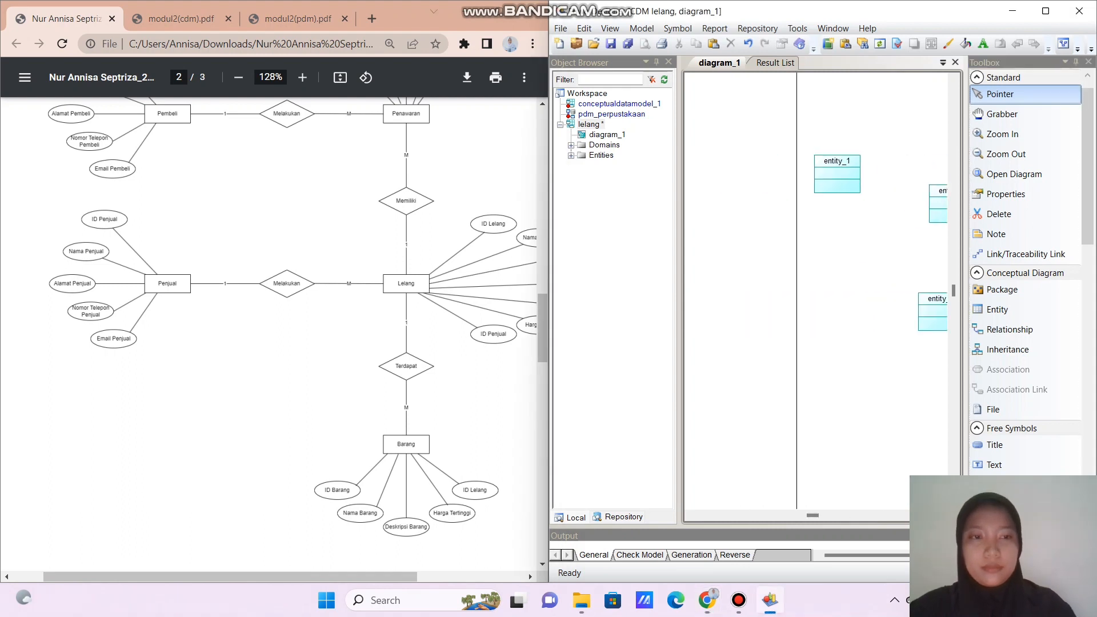
pyautogui.doubleClick(833, 170)
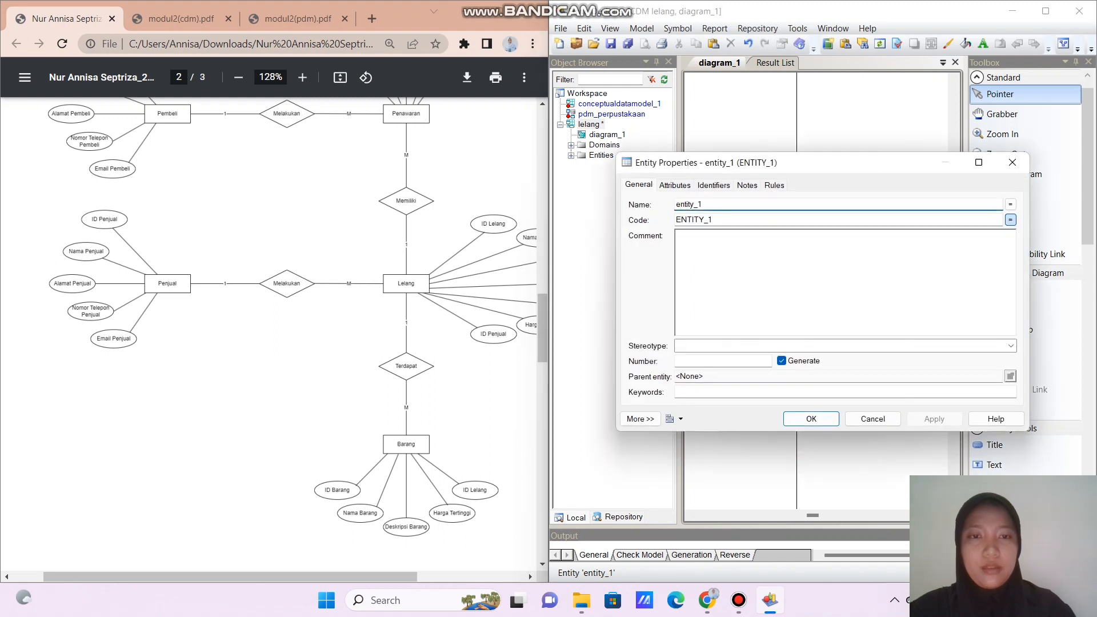
pyautogui.write('lelang')
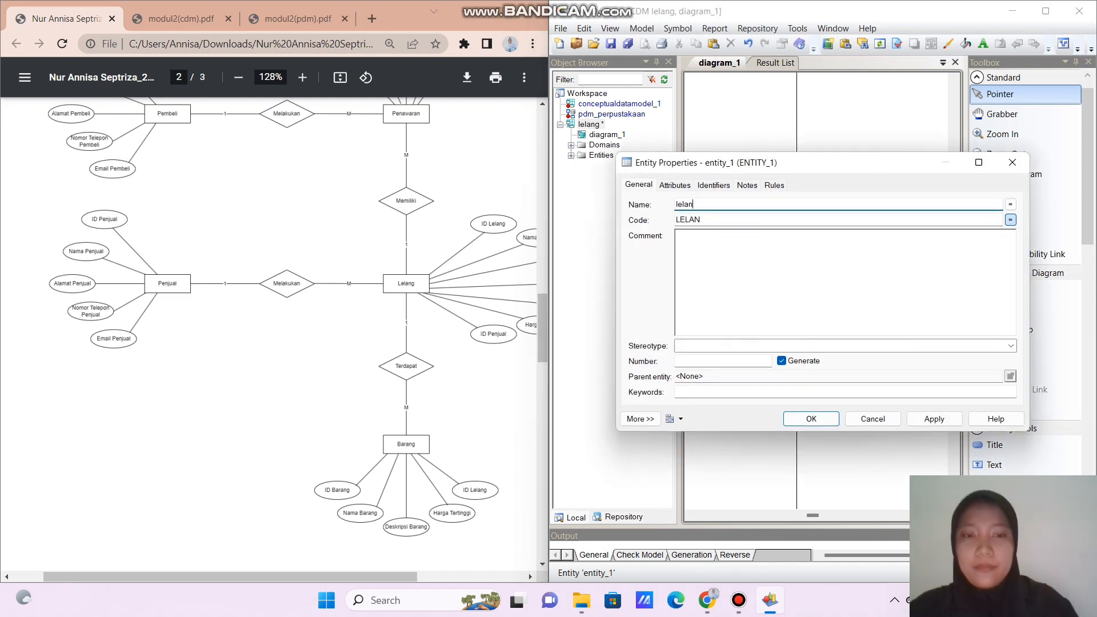
# - Add a first attribute named id_lelang to the lelang entity
pyautogui.hotkey('ctrl', 'Tab')
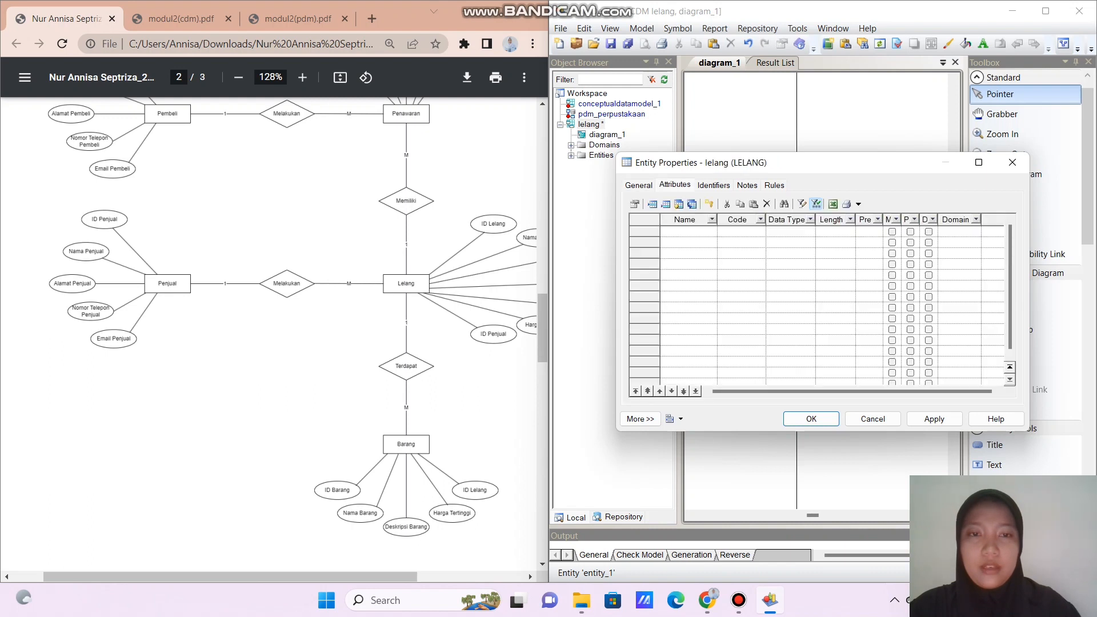
pyautogui.click(680, 231)
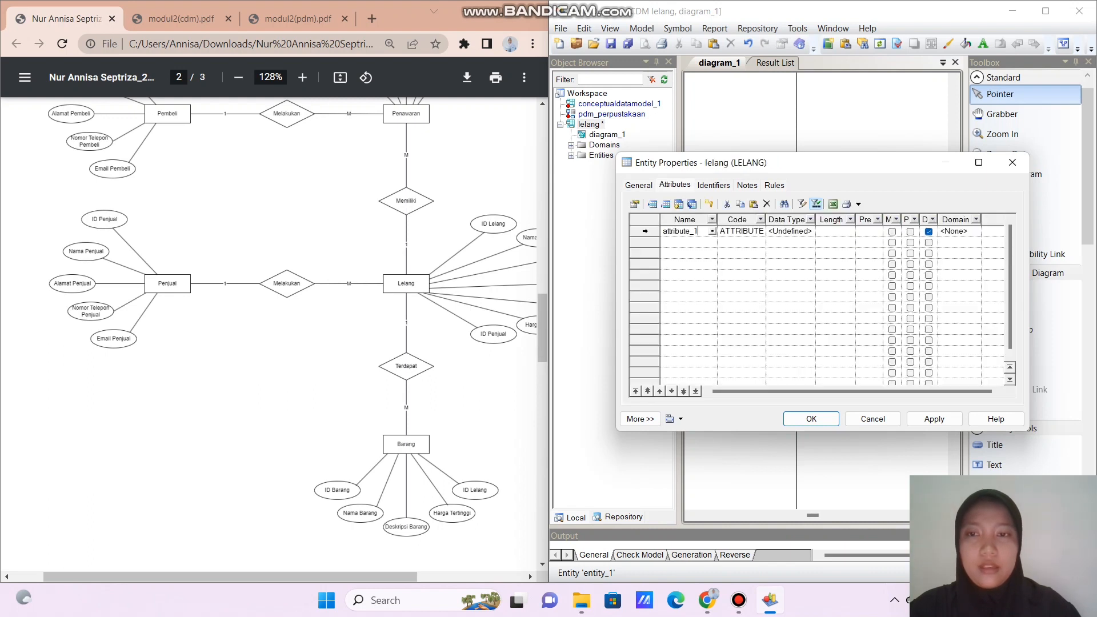
pyautogui.hscroll(1, 275, 337)
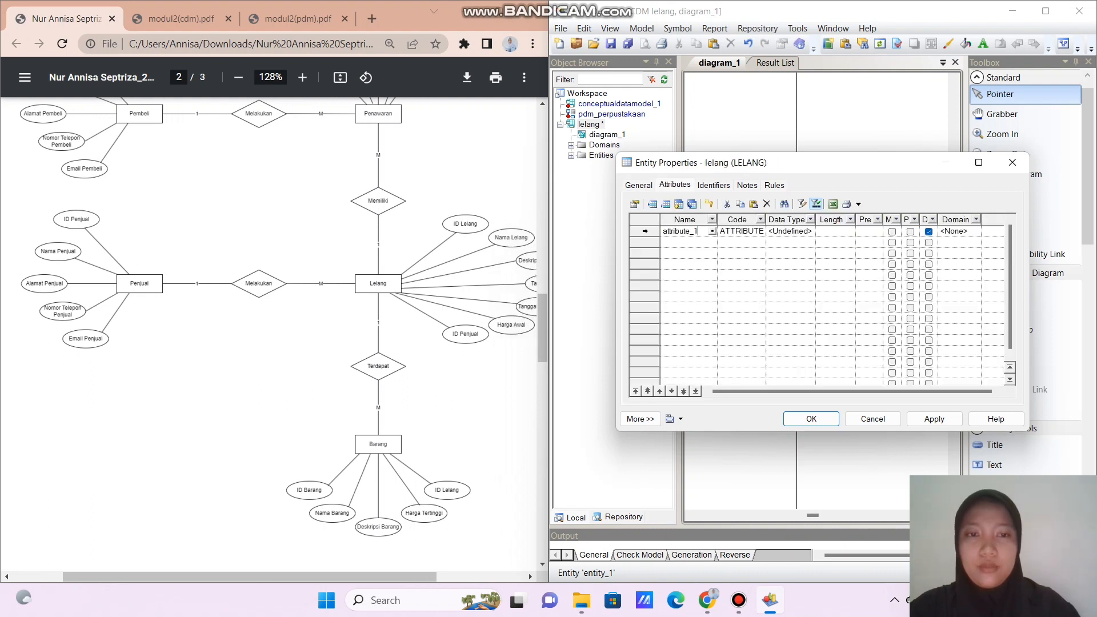
pyautogui.press('BackSpace')
pyautogui.press('BackSpace')
pyautogui.press('BackSpace')
pyautogui.press('BackSpace')
pyautogui.press('BackSpace')
pyautogui.press('BackSpace')
pyautogui.press('BackSpace')
pyautogui.press('BackSpace')
pyautogui.press('BackSpace')
pyautogui.press('BackSpace')
pyautogui.press('BackSpace')
pyautogui.write('id_lelang')
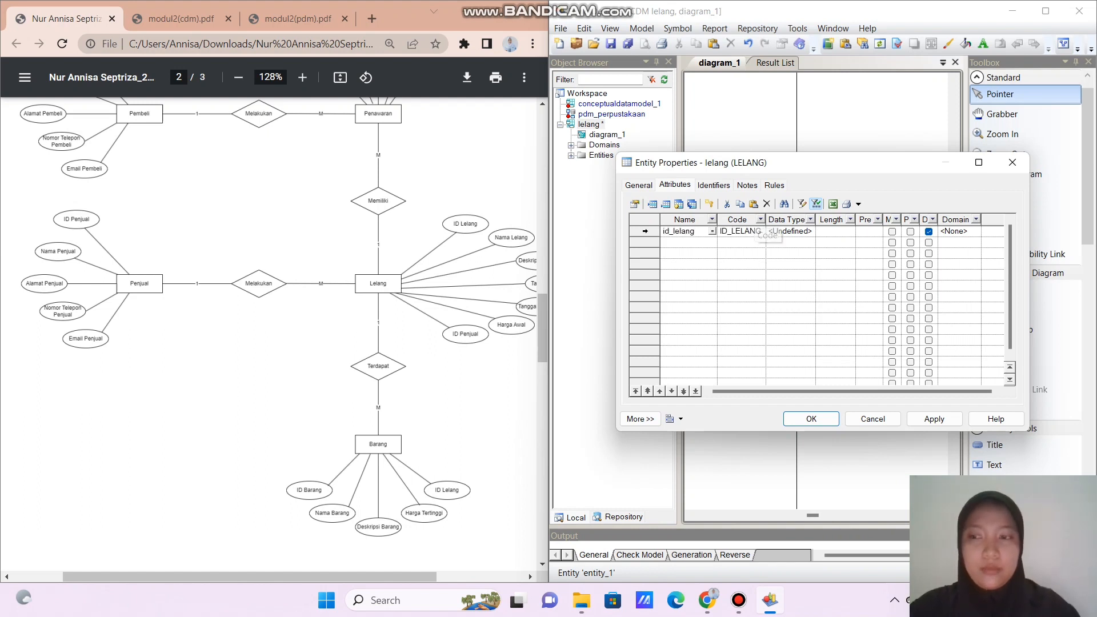
# - Set the id_lelang attribute's data type to Integer and mark it as the primary identifier
pyautogui.click(790, 232)
pyautogui.click(811, 231)
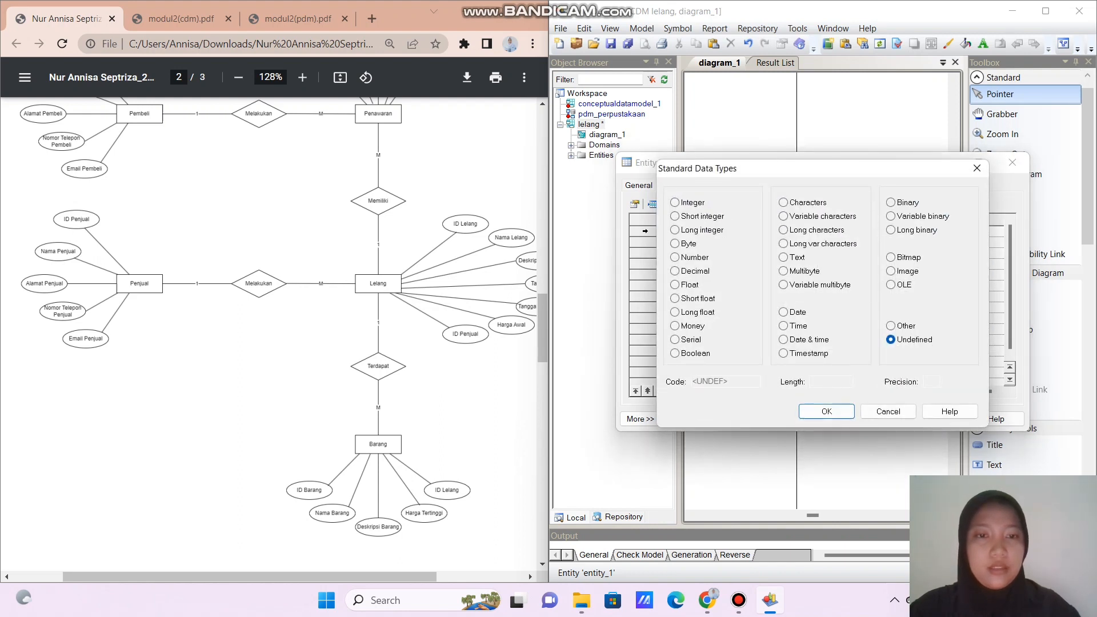
pyautogui.click(675, 203)
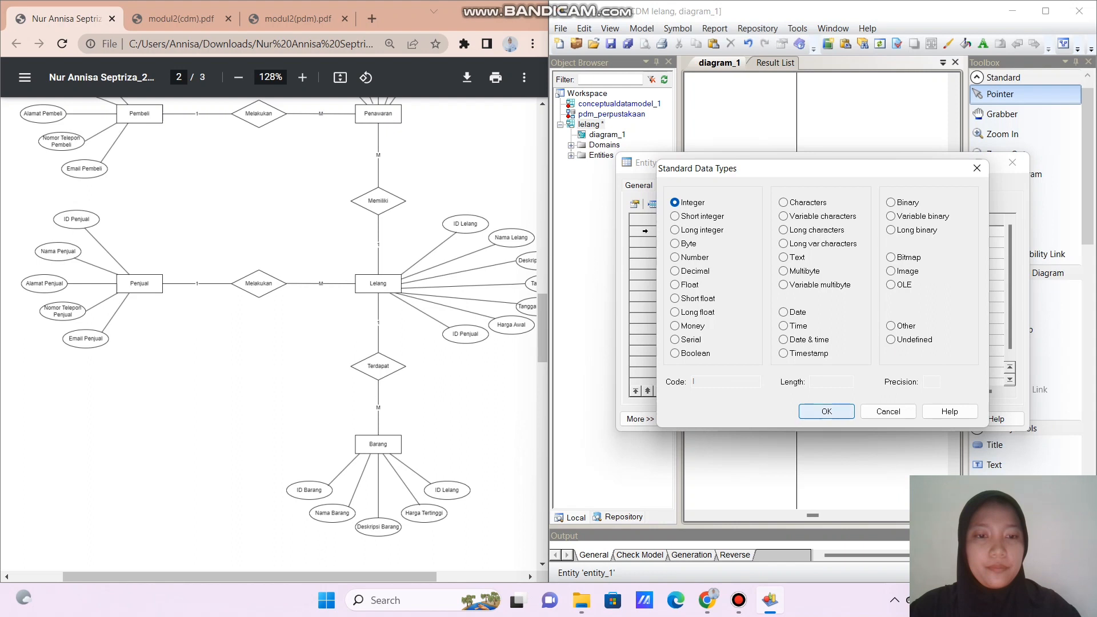
pyautogui.click(826, 412)
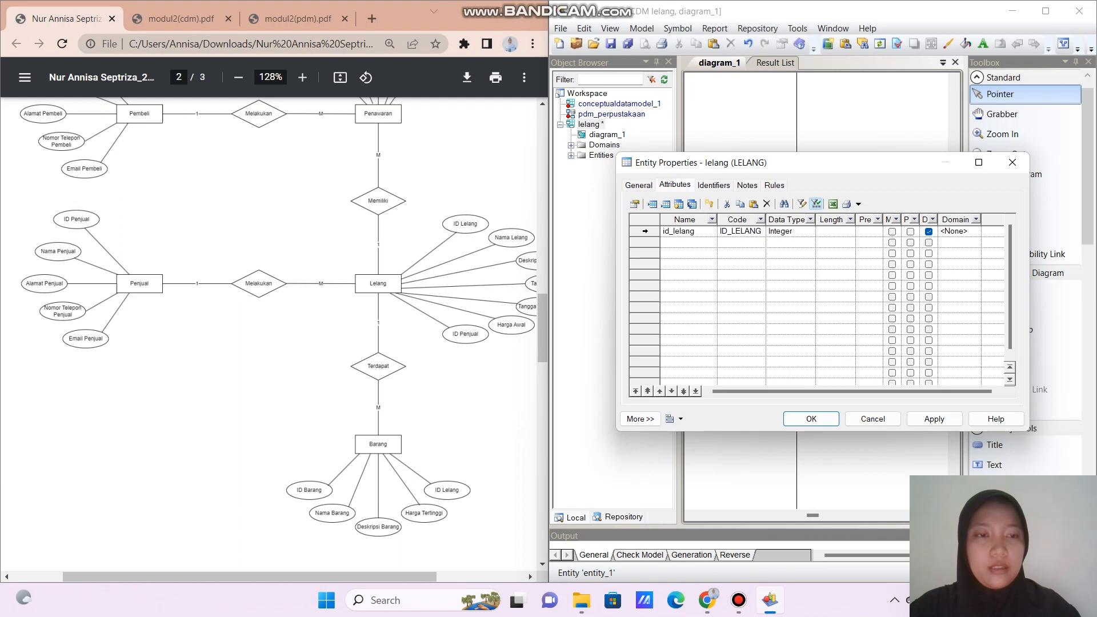
pyautogui.click(910, 231)
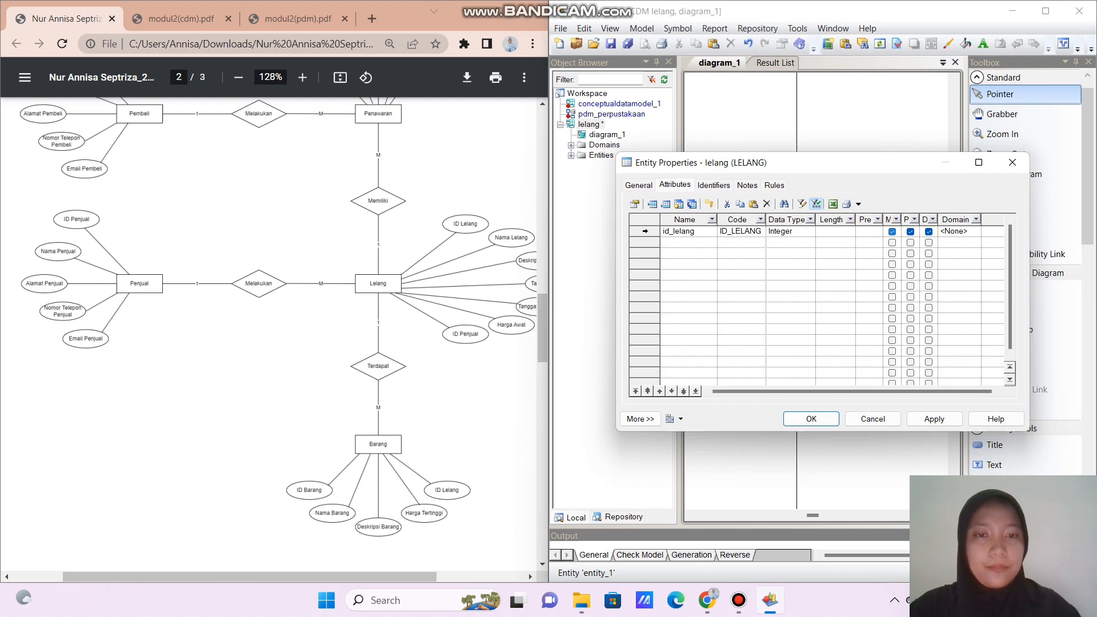
# - Add a second attribute named nama_lelang below id_lelang
pyautogui.click(684, 243)
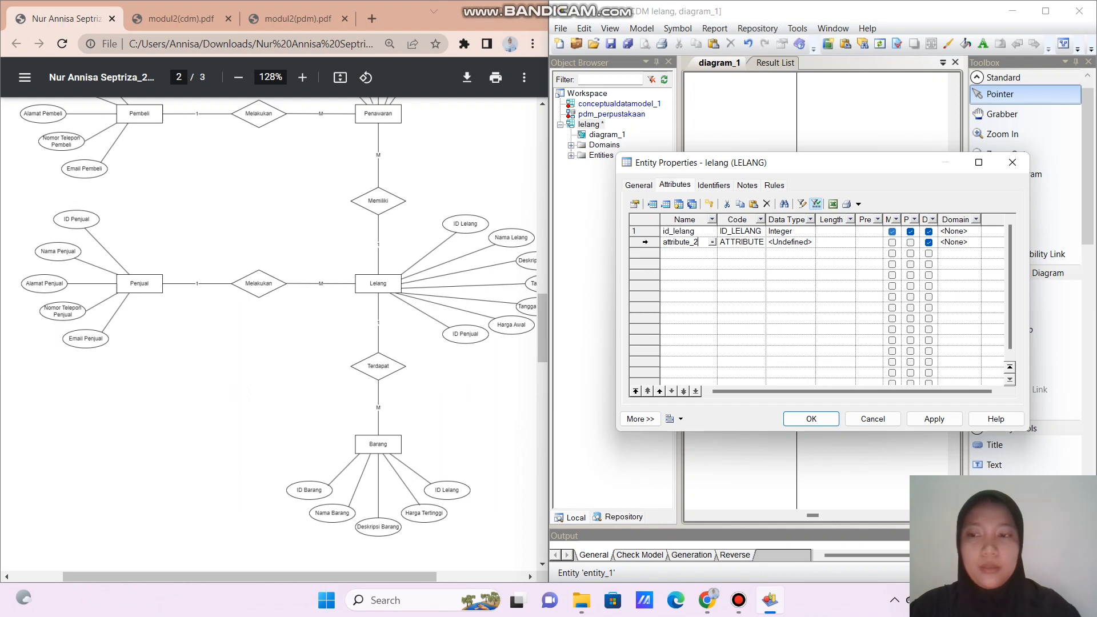
pyautogui.press('BackSpace')
pyautogui.press('BackSpace')
pyautogui.press('BackSpace')
pyautogui.press('BackSpace')
pyautogui.press('BackSpace')
pyautogui.press('BackSpace')
pyautogui.press('BackSpace')
pyautogui.press('BackSpace')
pyautogui.press('BackSpace')
pyautogui.press('BackSpace')
pyautogui.press('BackSpace')
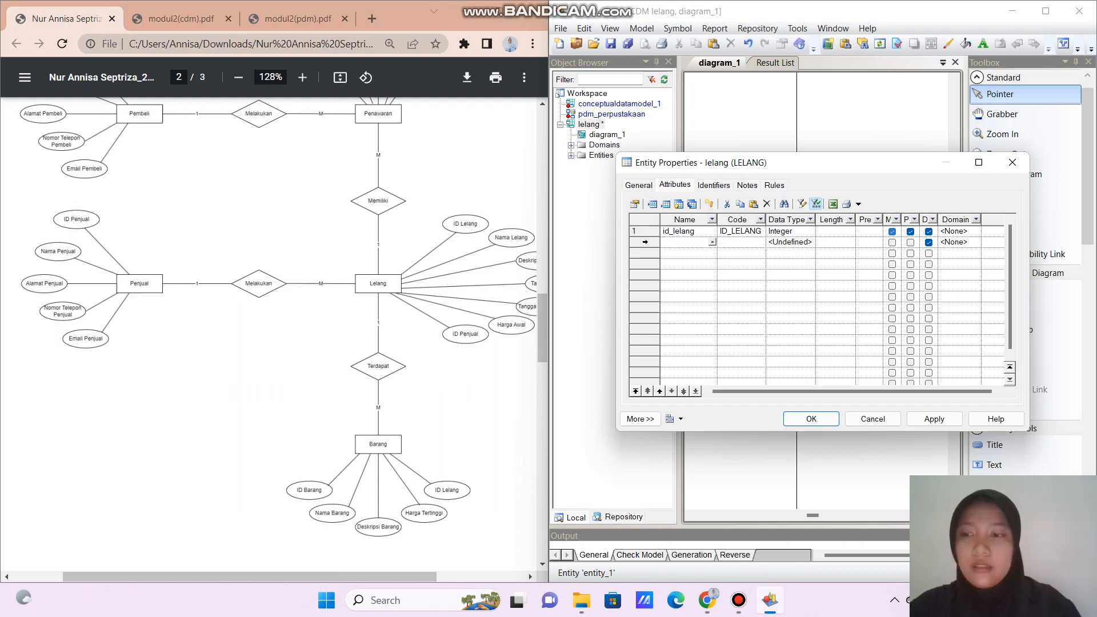
pyautogui.write('nama')
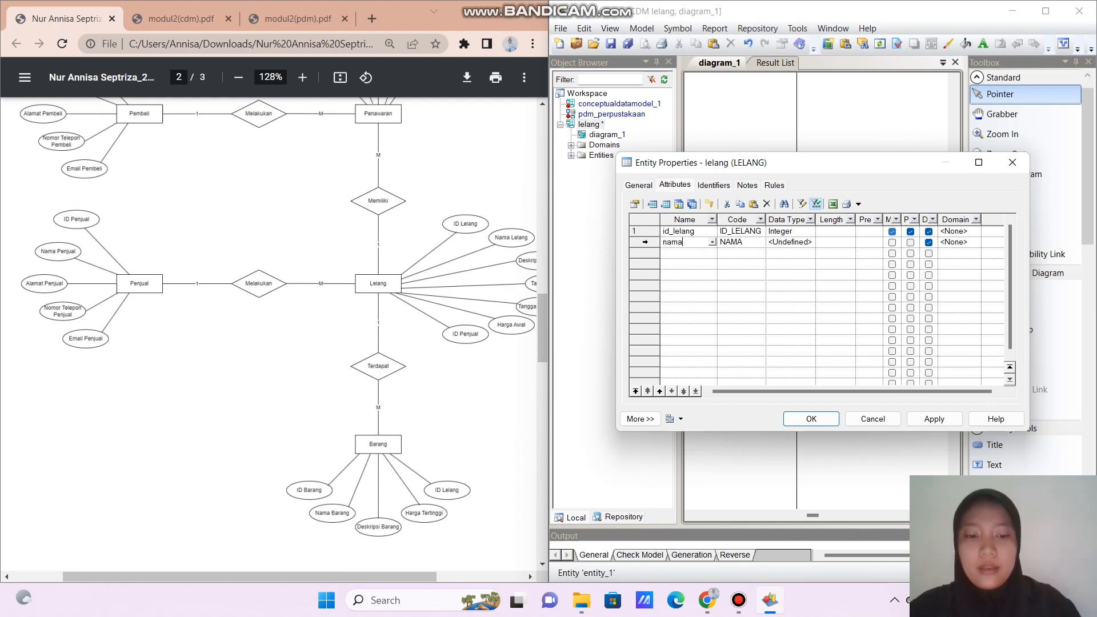
pyautogui.write('_lelang')
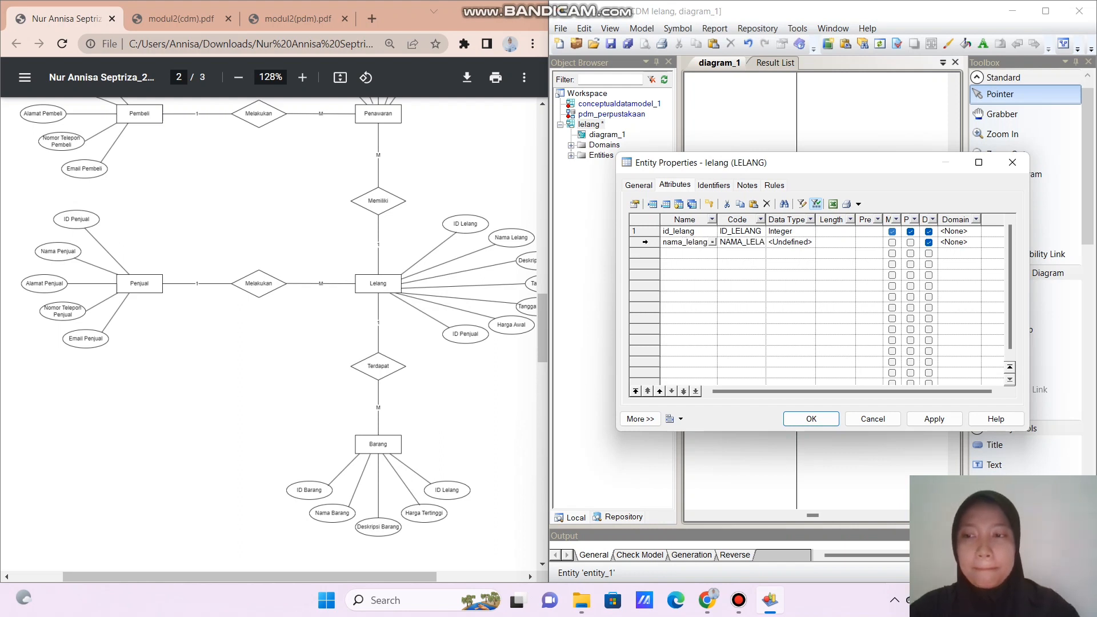
# - Assign the varchar50 domain to the nama_lelang attribute
pyautogui.click(741, 242)
pyautogui.click(956, 243)
pyautogui.click(976, 242)
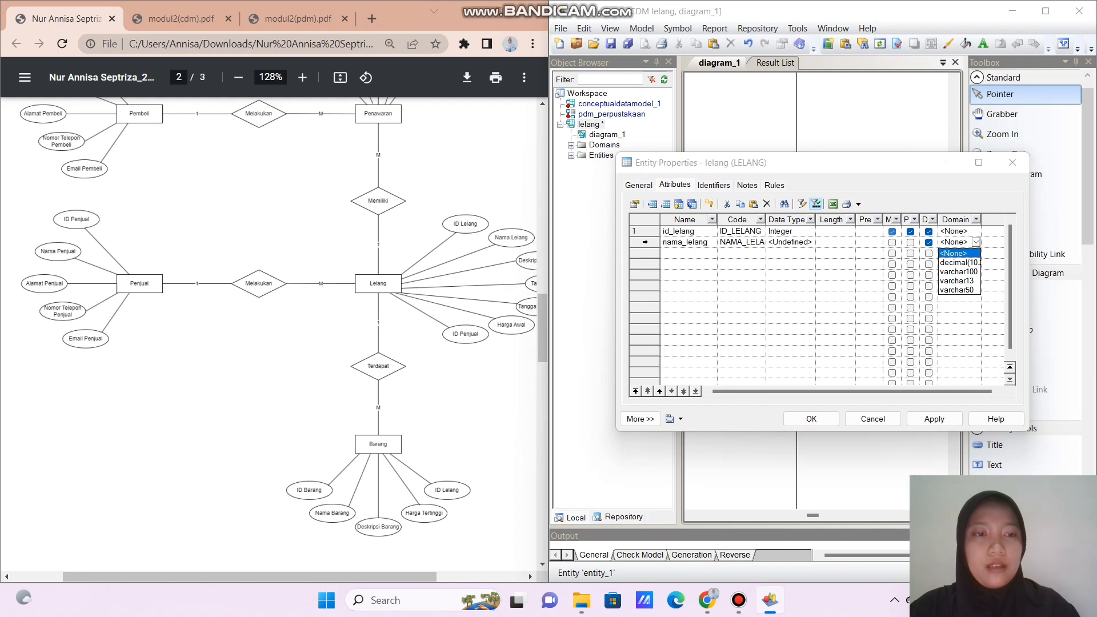
pyautogui.click(958, 290)
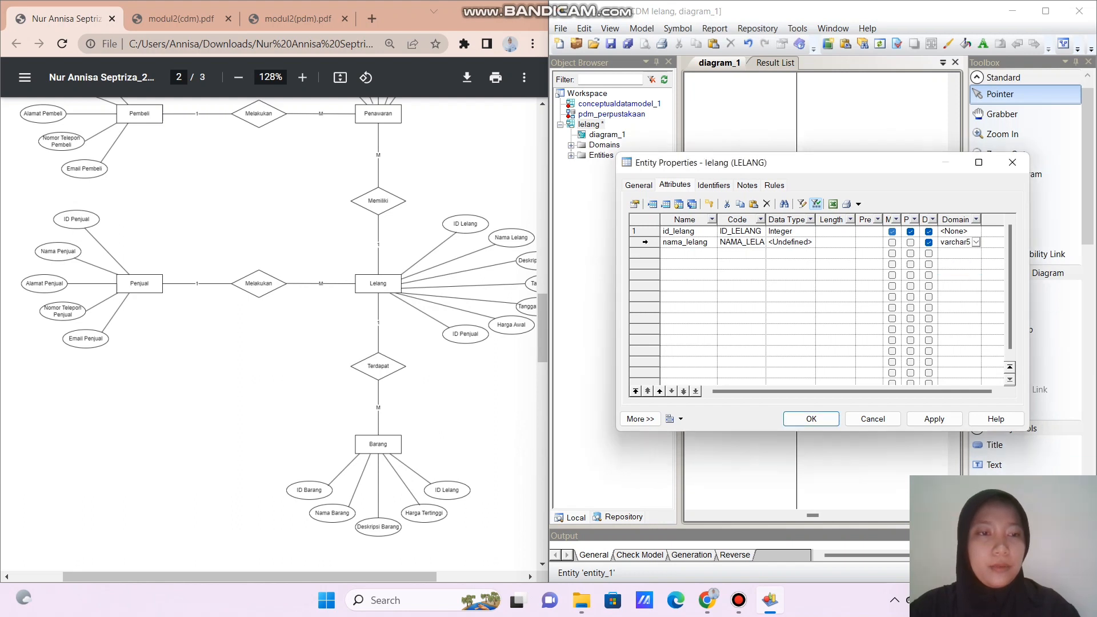
# - Add a third attribute named deskripsi_lelang below nama_lelang
pyautogui.click(675, 253)
pyautogui.click(675, 253)
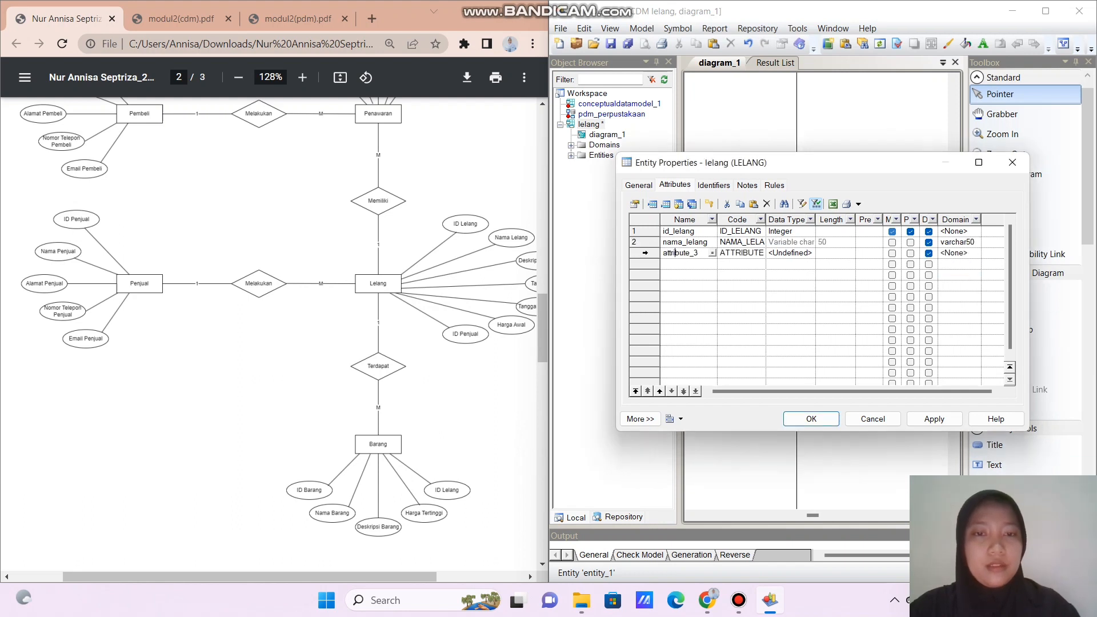
pyautogui.press('BackSpace')
pyautogui.press('BackSpace')
pyautogui.press('BackSpace')
pyautogui.press('BackSpace')
pyautogui.press('BackSpace')
pyautogui.press('BackSpace')
pyautogui.press('BackSpace')
pyautogui.press('BackSpace')
pyautogui.press('BackSpace')
pyautogui.press('BackSpace')
pyautogui.press('BackSpace')
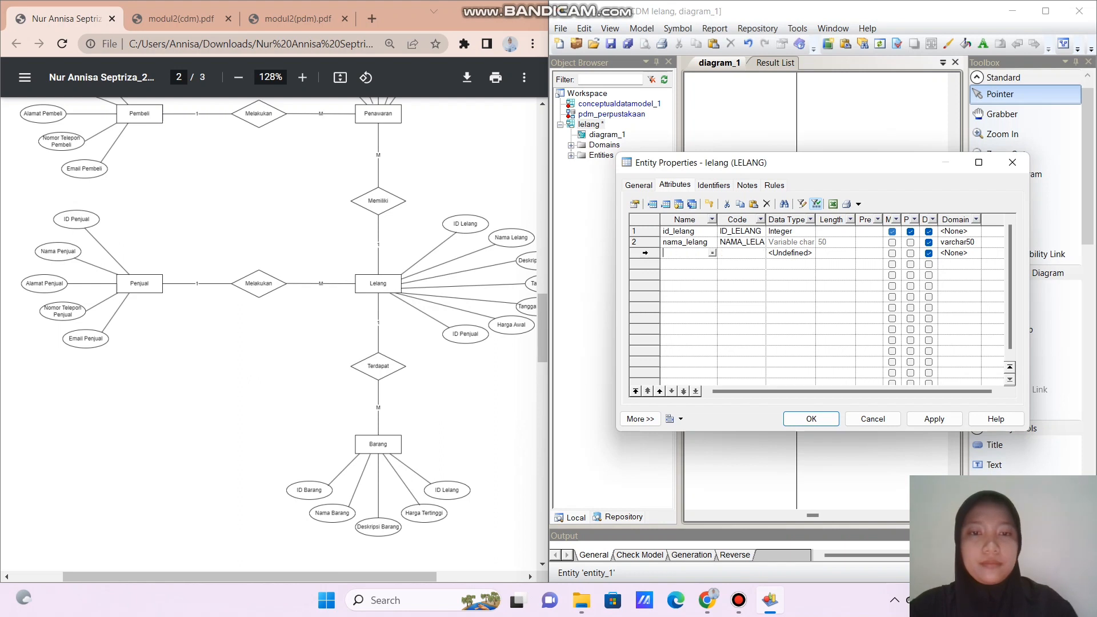
pyautogui.write('deskri')
pyautogui.write('psi_')
pyautogui.write('lelang')
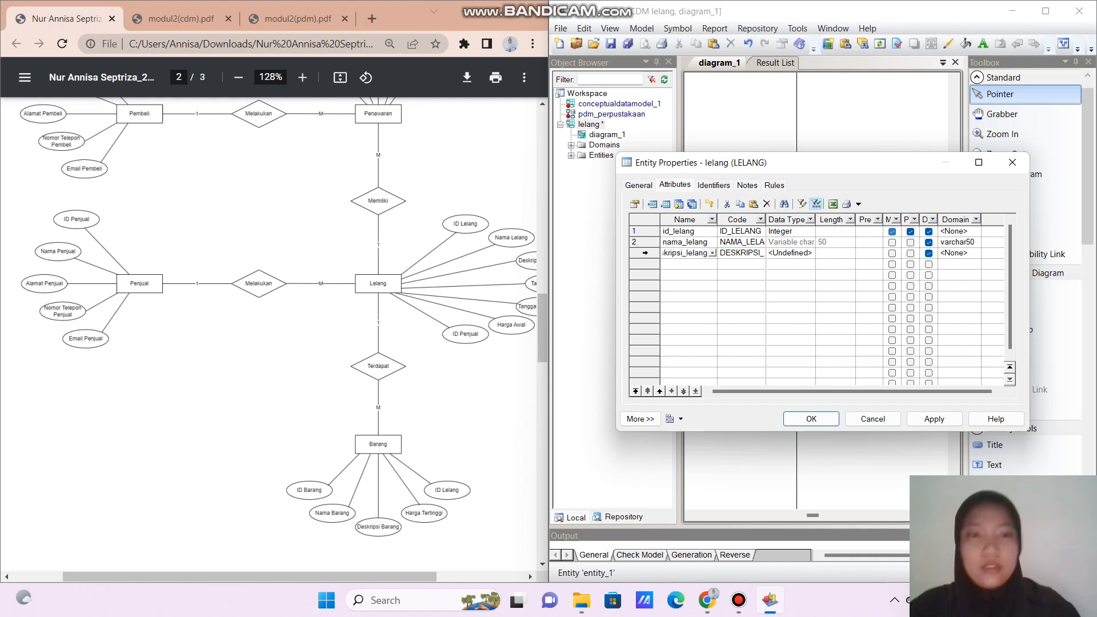
# - Set the deskripsi_lelang attribute's data type to Variable characters with a length of 500
pyautogui.press('Tab')
pyautogui.press('Tab')
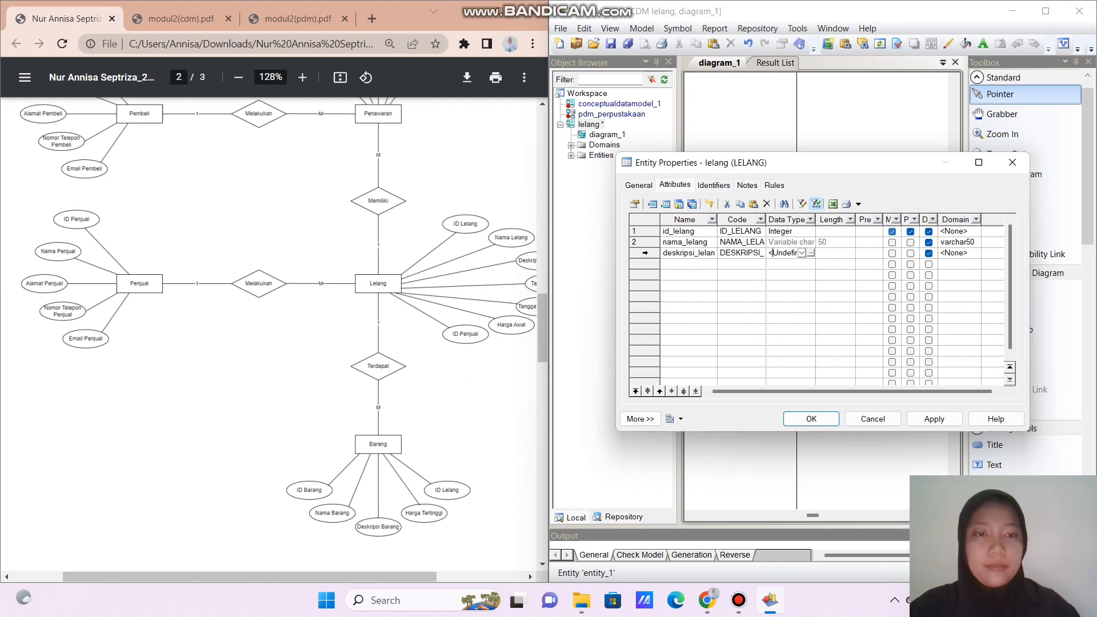
pyautogui.click(811, 253)
pyautogui.click(784, 258)
pyautogui.click(826, 412)
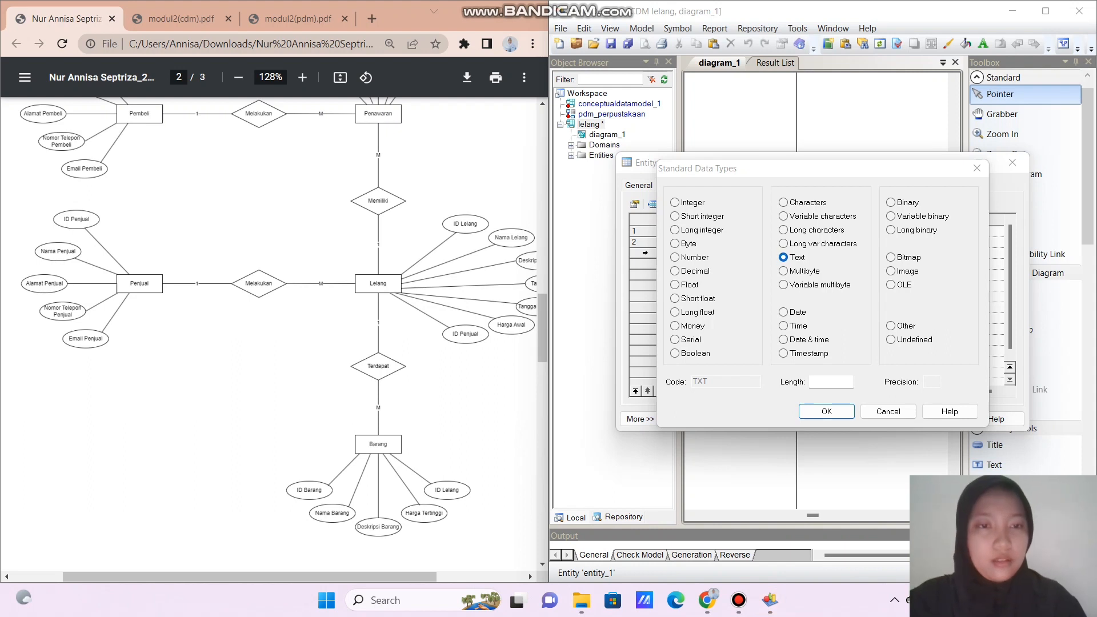
pyautogui.click(783, 216)
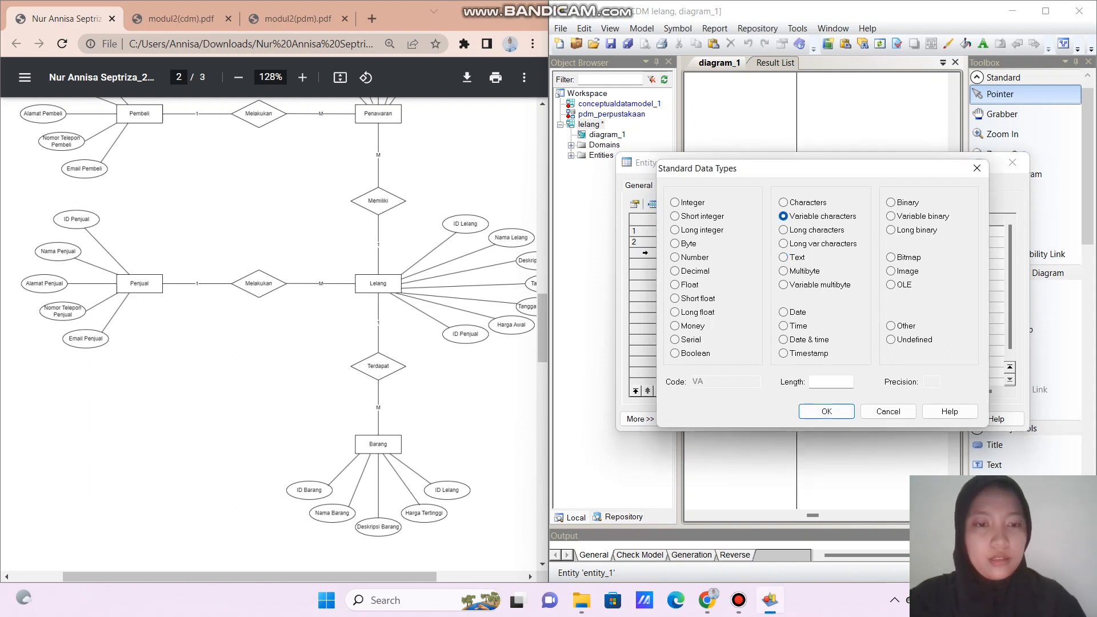
pyautogui.click(832, 382)
pyautogui.write('5')
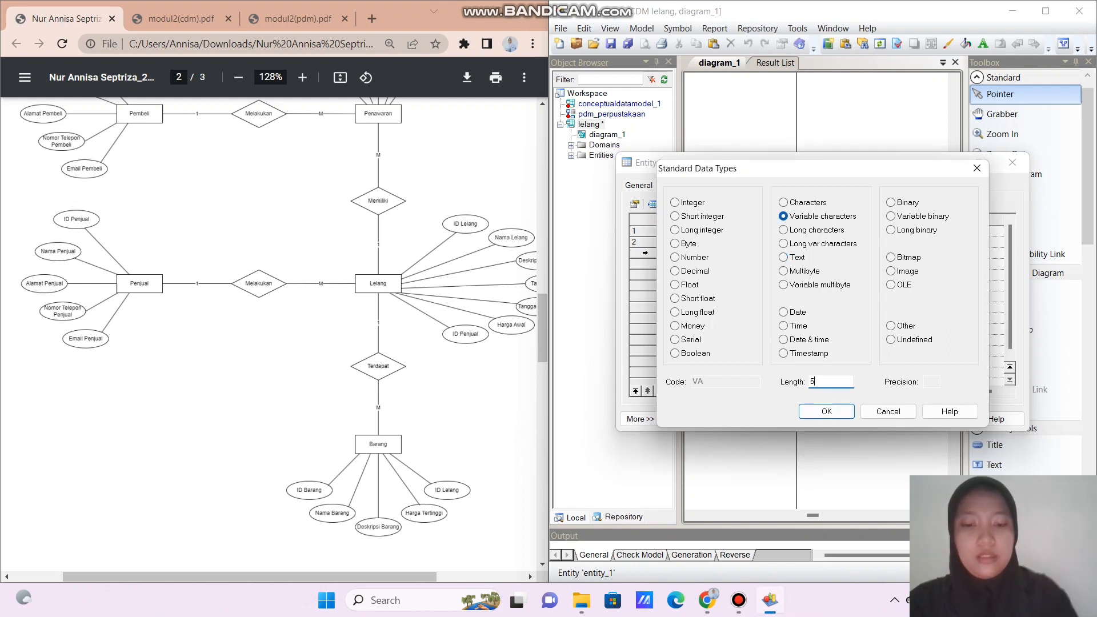
pyautogui.write('00')
pyautogui.press('Return')
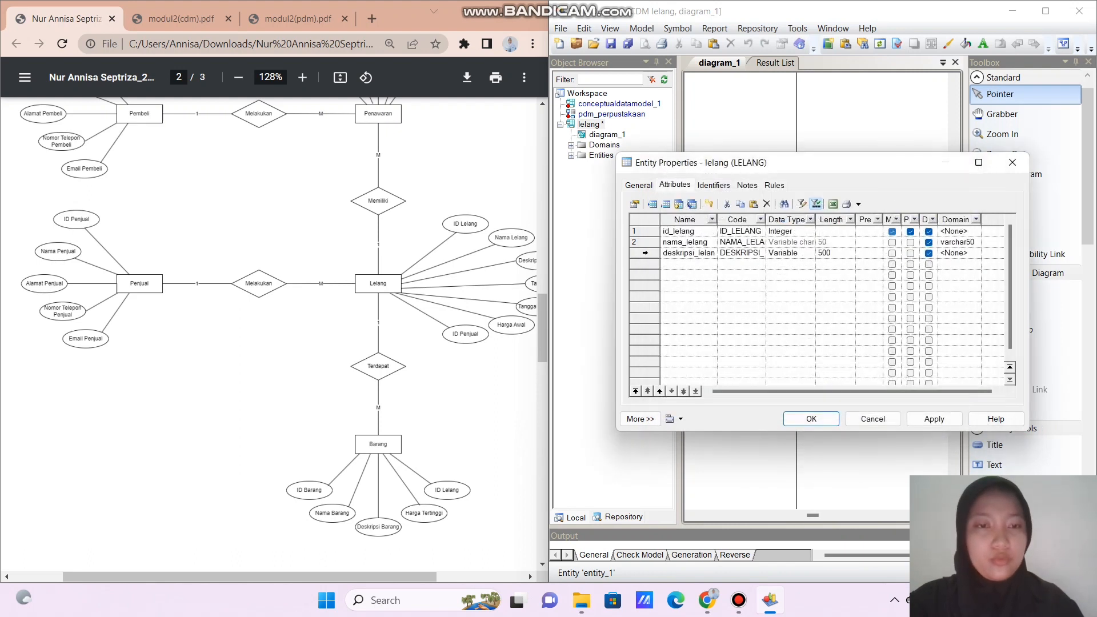
# - Add a fourth attribute named tangal_mulai below deskripsi_lelang in the lelang entity
pyautogui.click(685, 264)
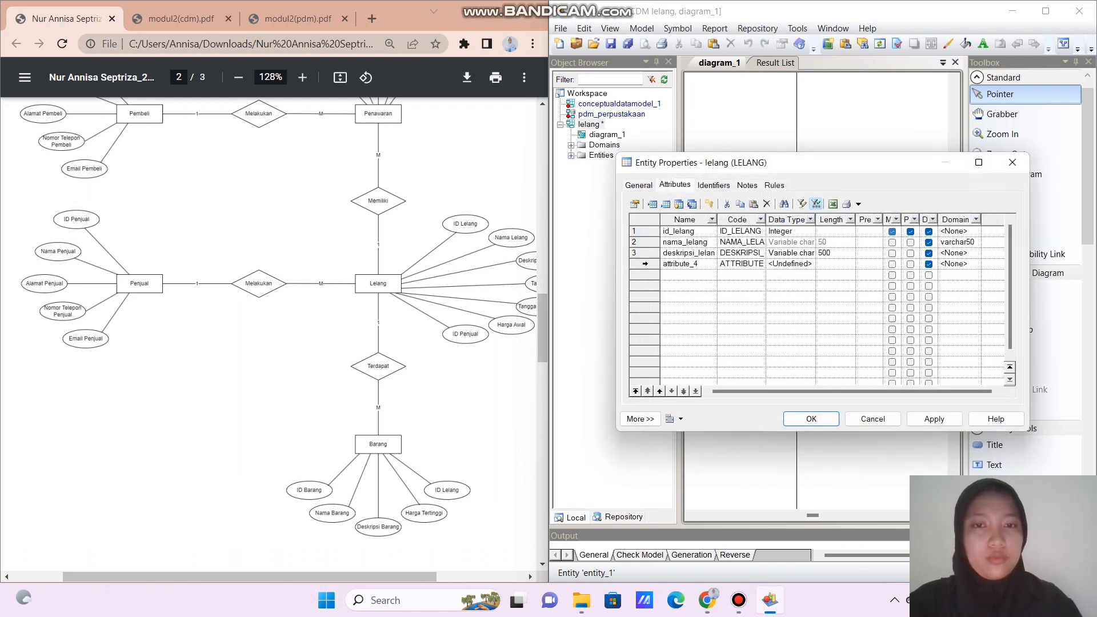
pyautogui.click(685, 264)
pyautogui.click(685, 264)
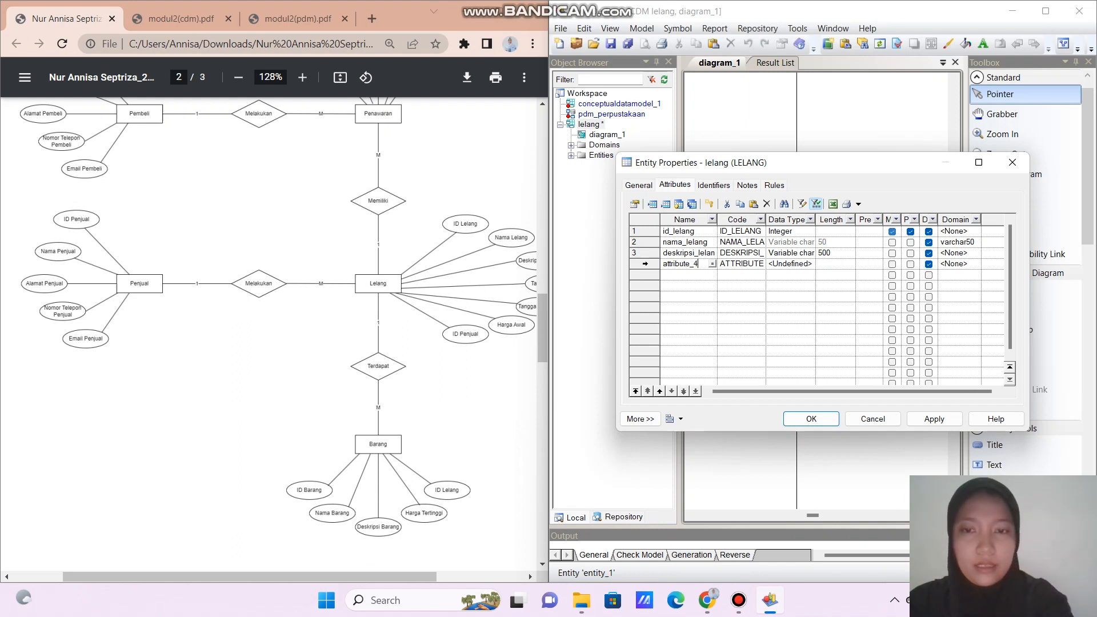
pyautogui.hscroll(2, 269, 337)
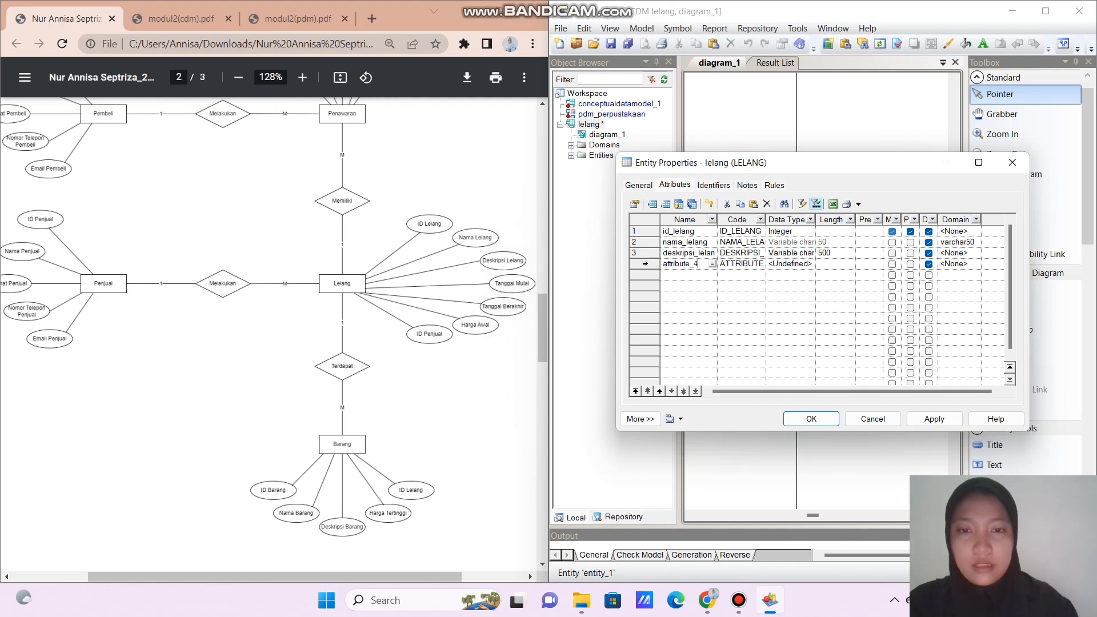
pyautogui.press('BackSpace')
pyautogui.press('BackSpace')
pyautogui.press('BackSpace')
pyautogui.press('BackSpace')
pyautogui.press('BackSpace')
pyautogui.press('BackSpace')
pyautogui.press('BackSpace')
pyautogui.press('BackSpace')
pyautogui.press('BackSpace')
pyautogui.press('BackSpace')
pyautogui.press('BackSpace')
pyautogui.write('tan')
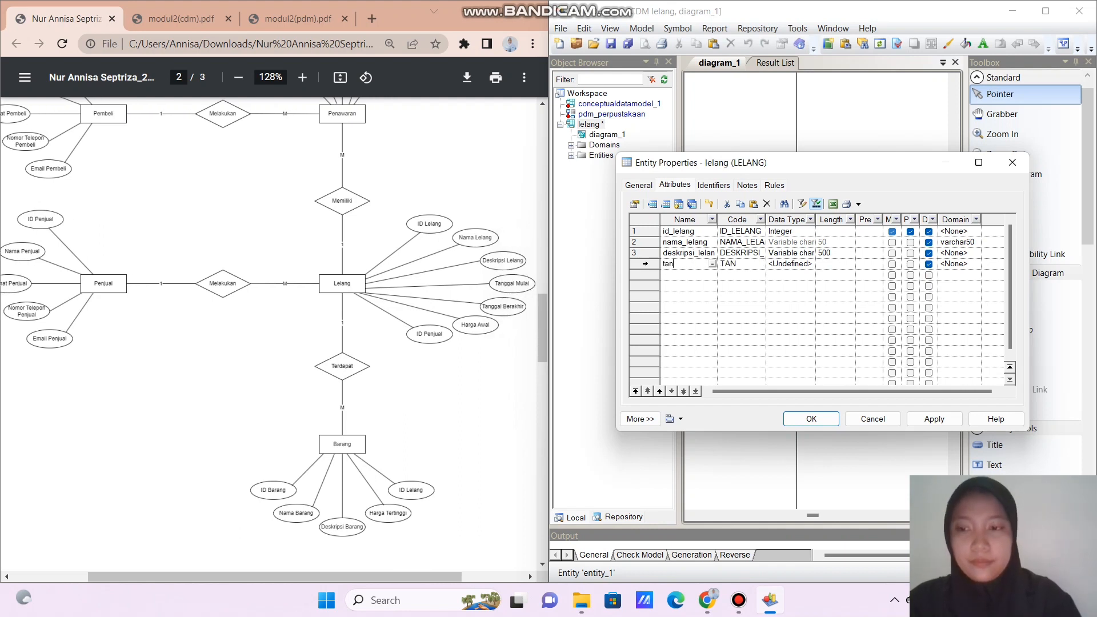
pyautogui.write('gal_mulai')
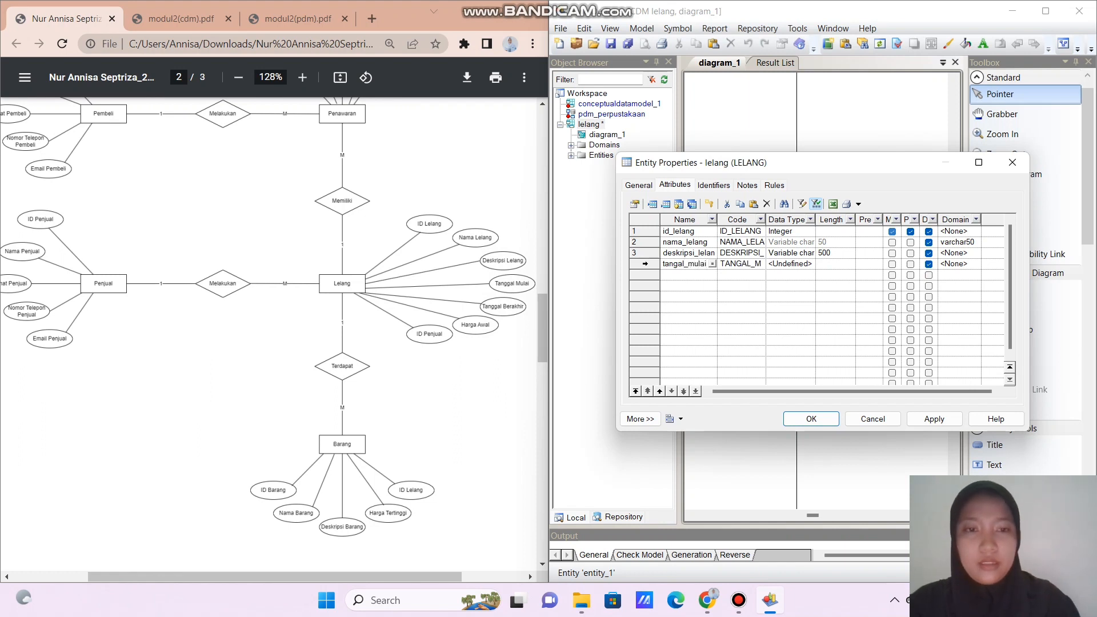
# - Set the tangal_mulai attribute's data type to Date & Time
pyautogui.click(789, 264)
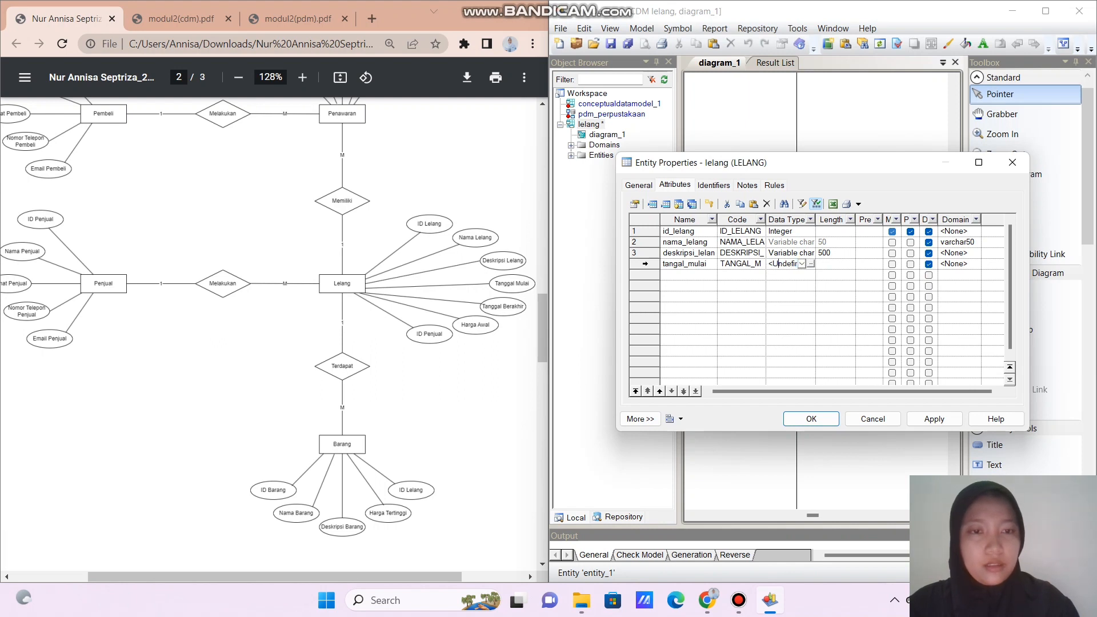
pyautogui.click(811, 263)
pyautogui.click(784, 340)
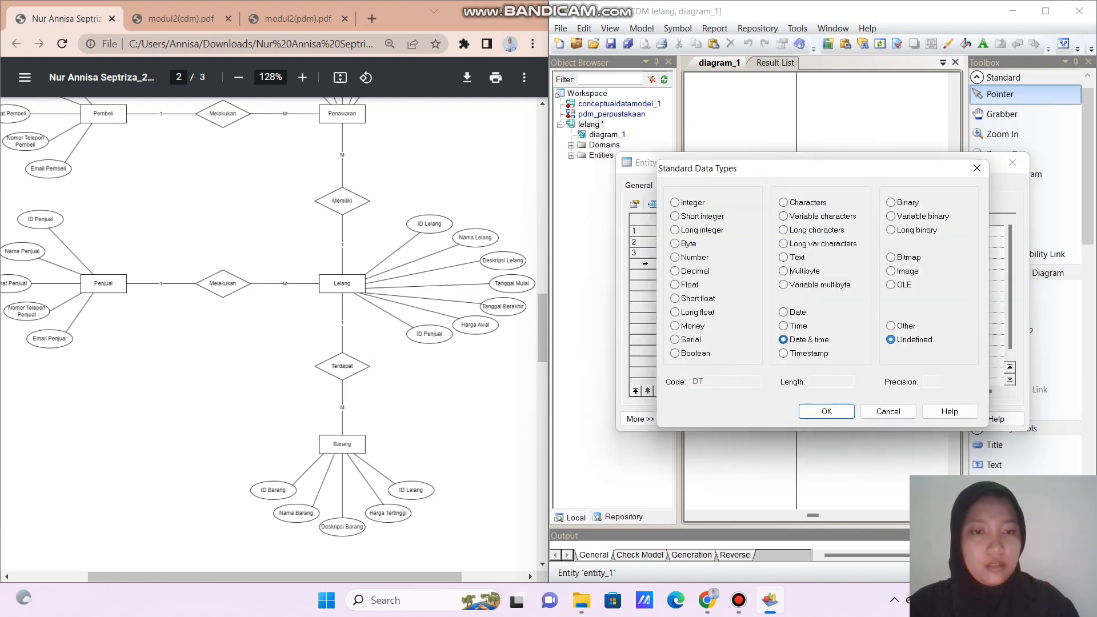
pyautogui.click(827, 411)
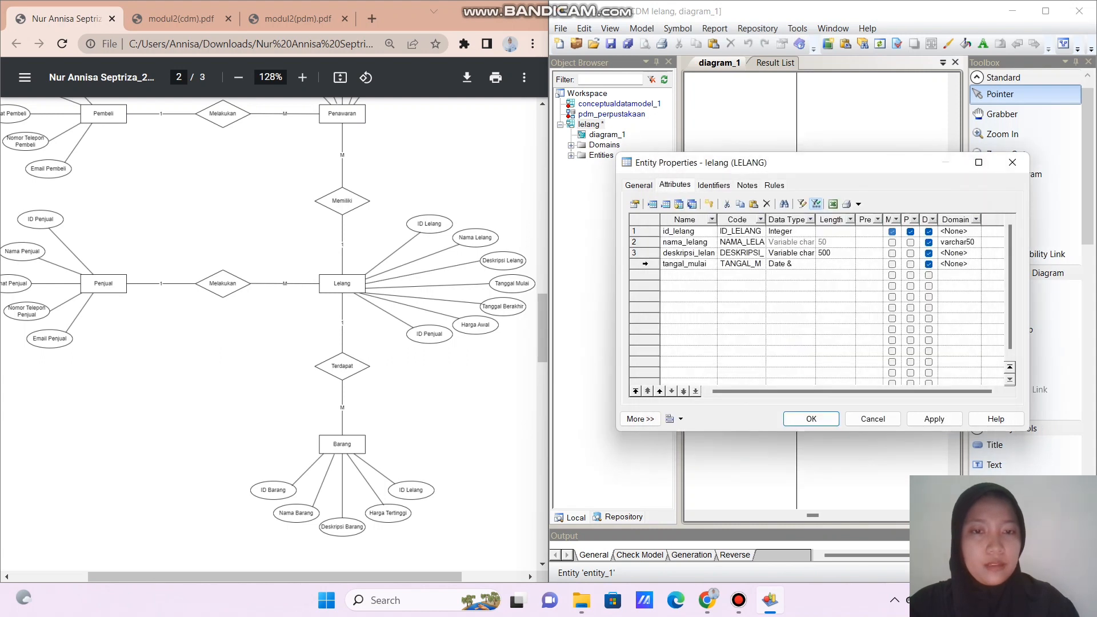
# - Add a fifth attribute named tanggal_berakhir below tangal_mulai
pyautogui.click(680, 274)
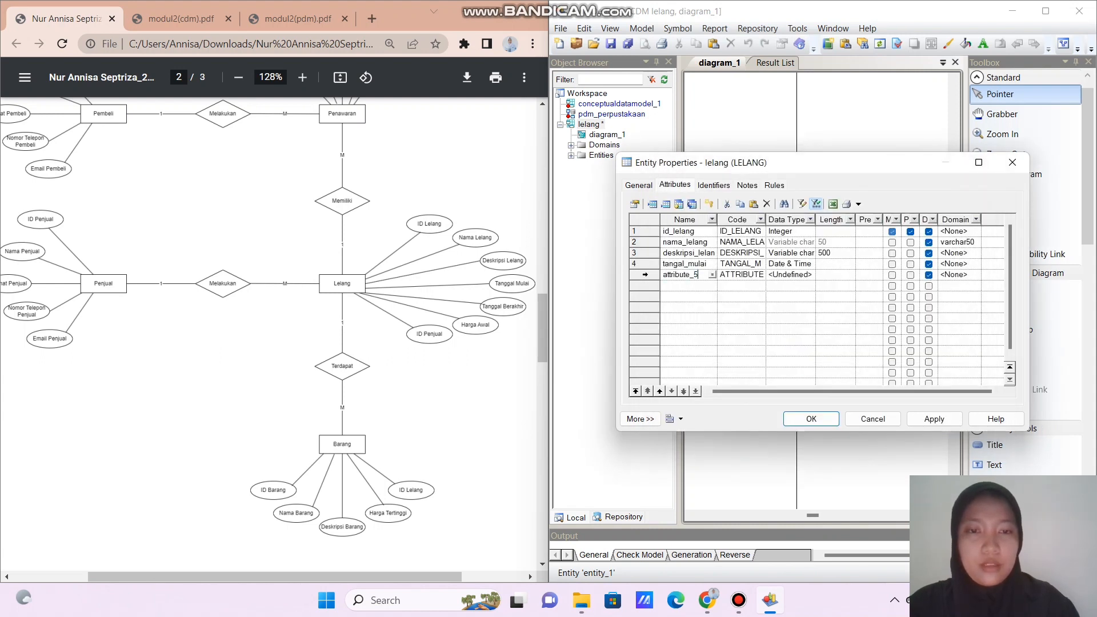
pyautogui.press('BackSpace')
pyautogui.press('BackSpace')
pyautogui.press('BackSpace')
pyautogui.press('BackSpace')
pyautogui.press('BackSpace')
pyautogui.press('BackSpace')
pyautogui.press('BackSpace')
pyautogui.press('BackSpace')
pyautogui.press('BackSpace')
pyautogui.press('BackSpace')
pyautogui.press('BackSpace')
pyautogui.write('tanggal_')
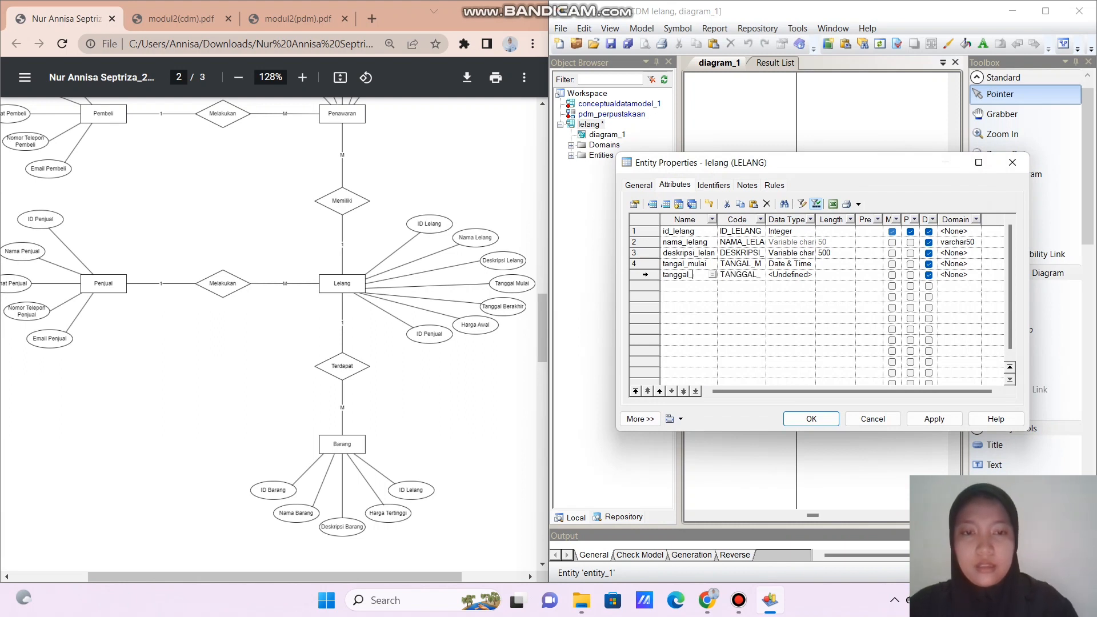
pyautogui.write('berakhir')
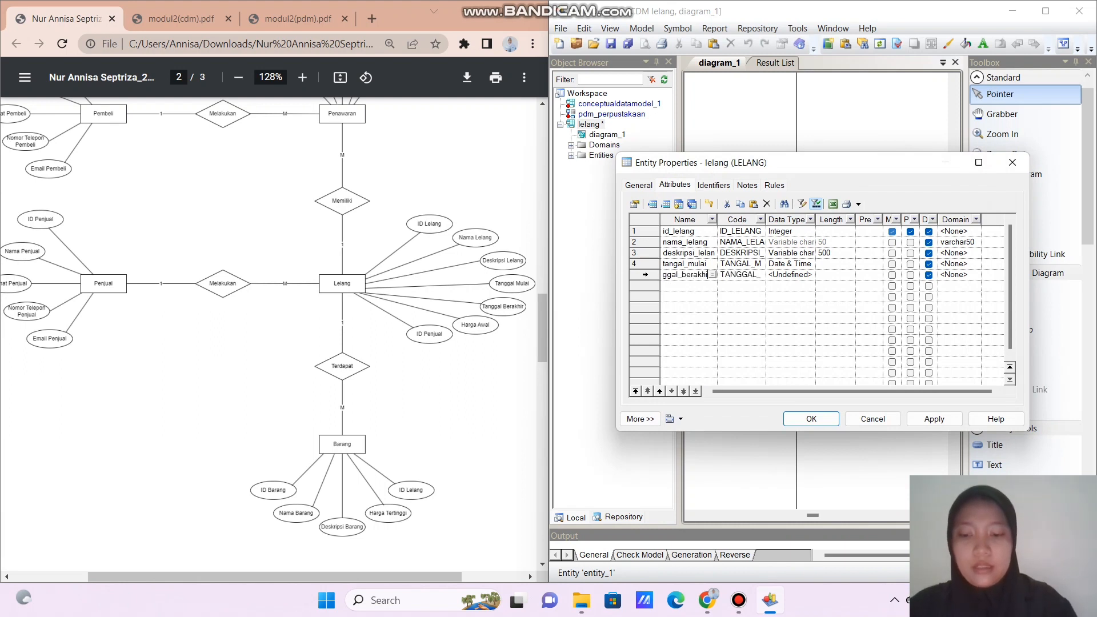
# - Set the tanggal_berakhir attribute's data type to Date & Time
pyautogui.click(773, 275)
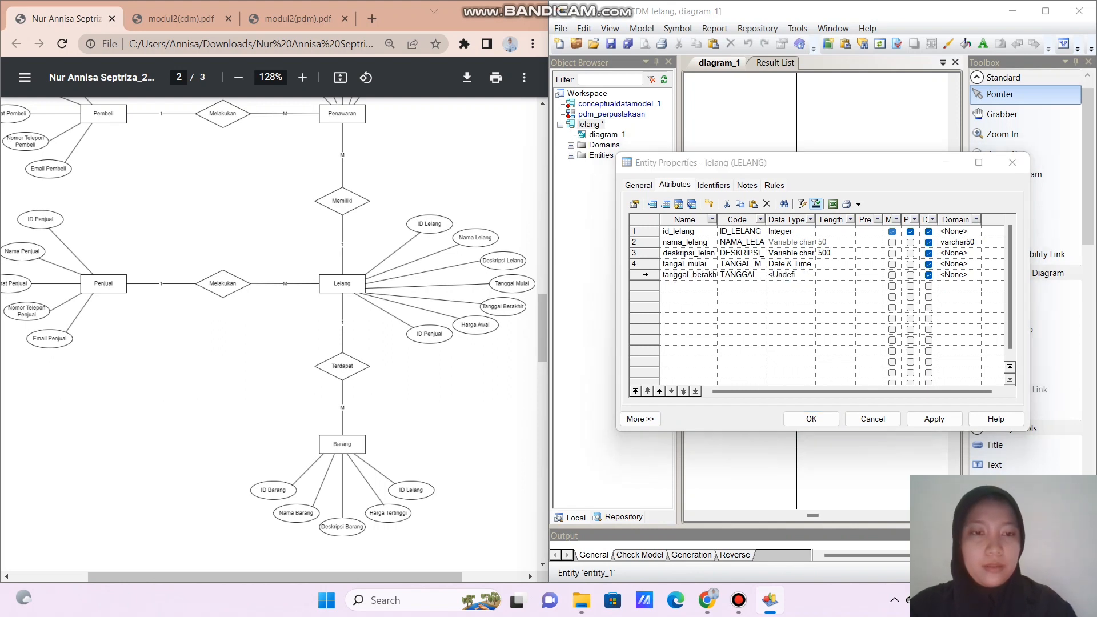
pyautogui.click(812, 275)
pyautogui.click(784, 339)
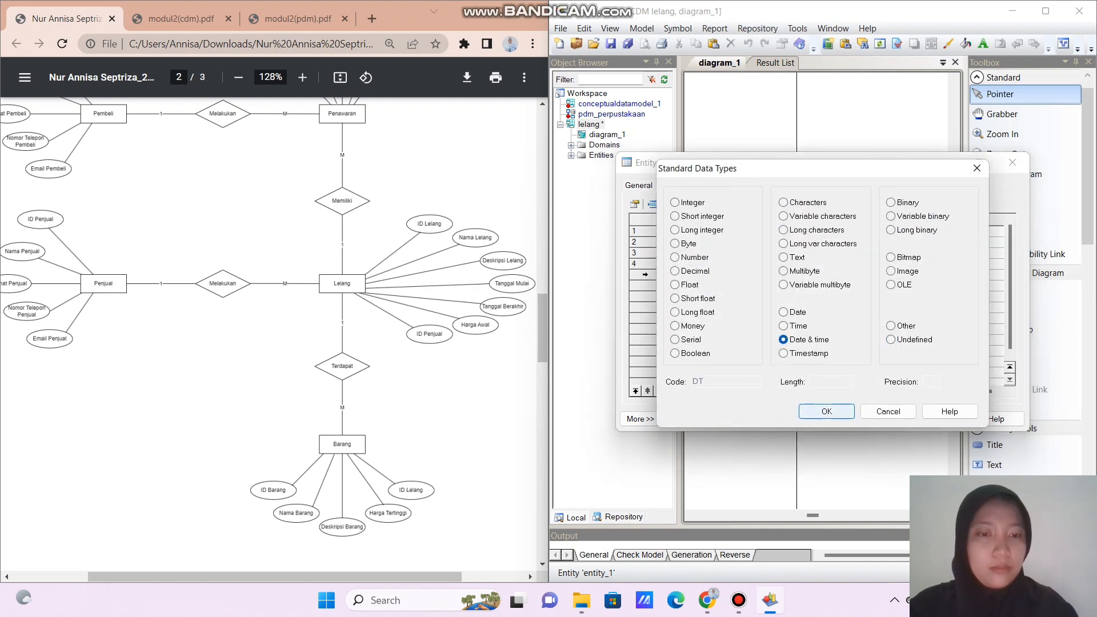
pyautogui.click(827, 412)
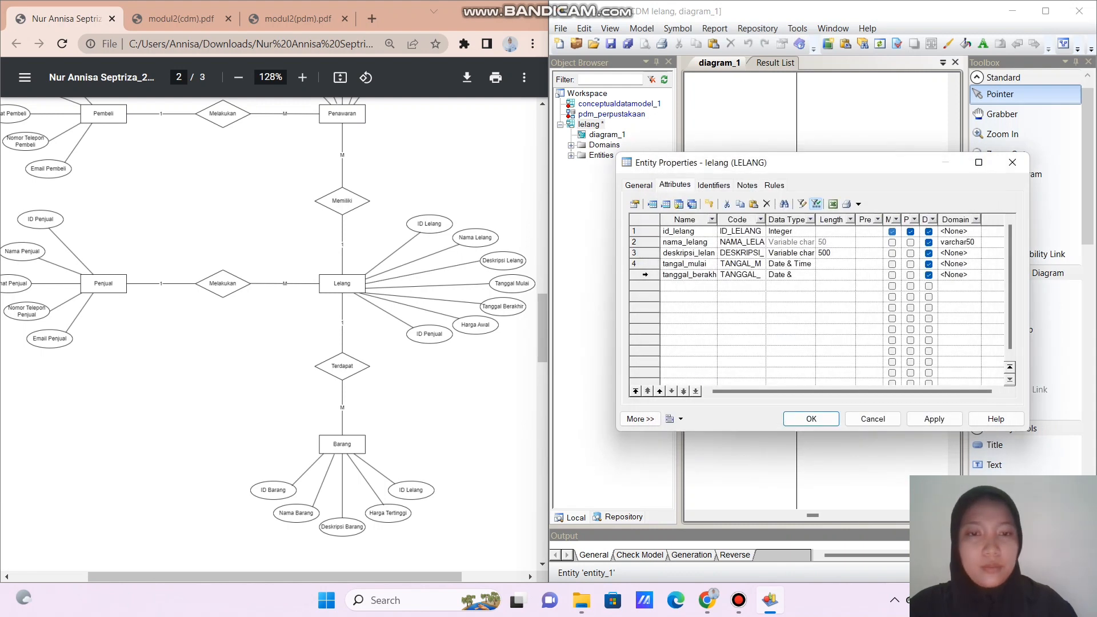
# - Add a sixth attribute named harga_awal below tanggal_berakhir
pyautogui.click(681, 286)
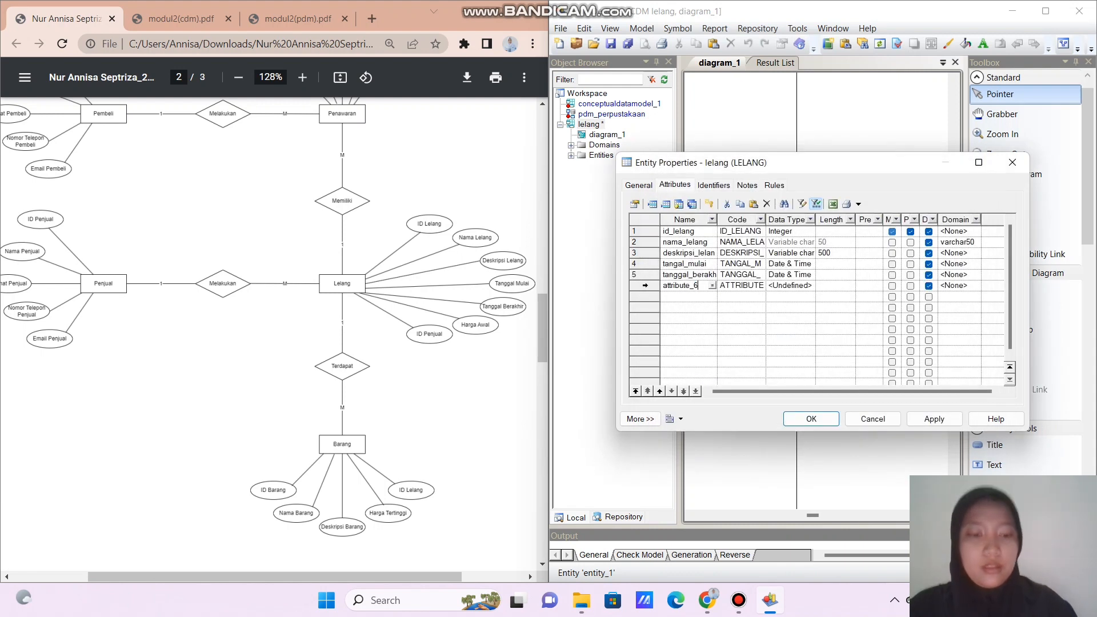
pyautogui.press('BackSpace')
pyautogui.press('BackSpace')
pyautogui.press('BackSpace')
pyautogui.press('BackSpace')
pyautogui.press('BackSpace')
pyautogui.press('BackSpace')
pyautogui.press('BackSpace')
pyautogui.press('BackSpace')
pyautogui.press('BackSpace')
pyautogui.press('BackSpace')
pyautogui.press('BackSpace')
pyautogui.write('harga')
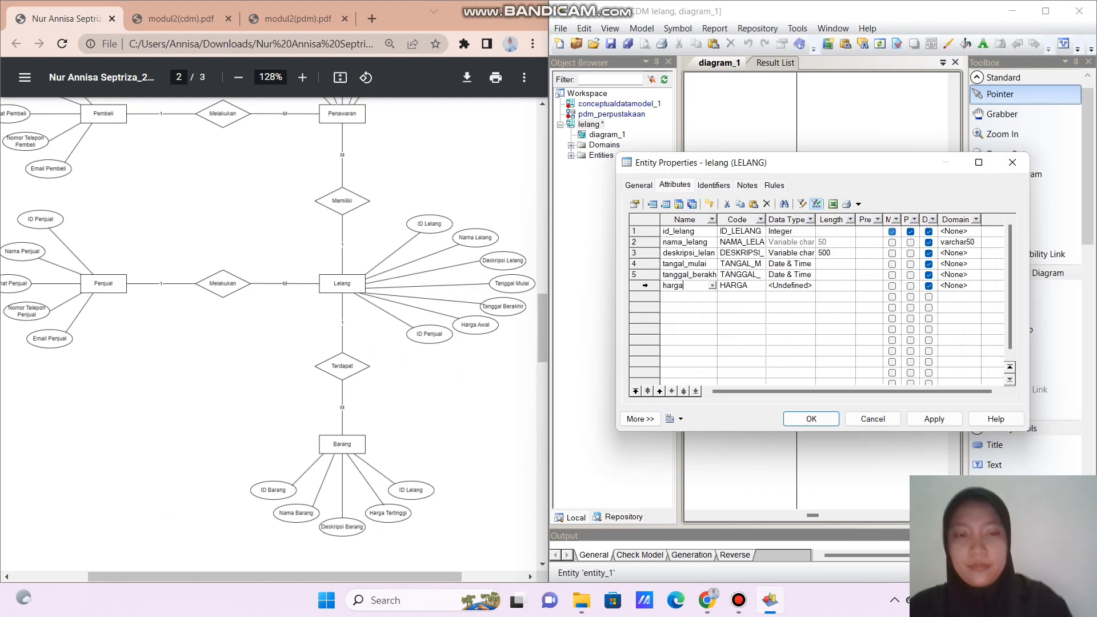
pyautogui.write('_awal')
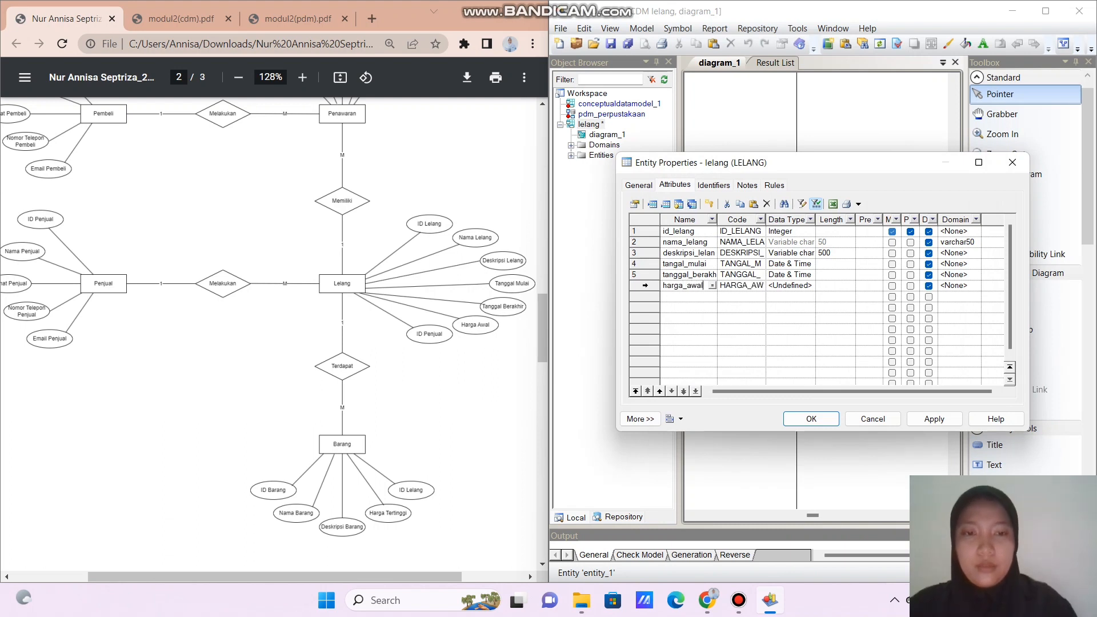
# - Assign the decimal(10.2) domain to the harga_awal attribute
pyautogui.click(740, 285)
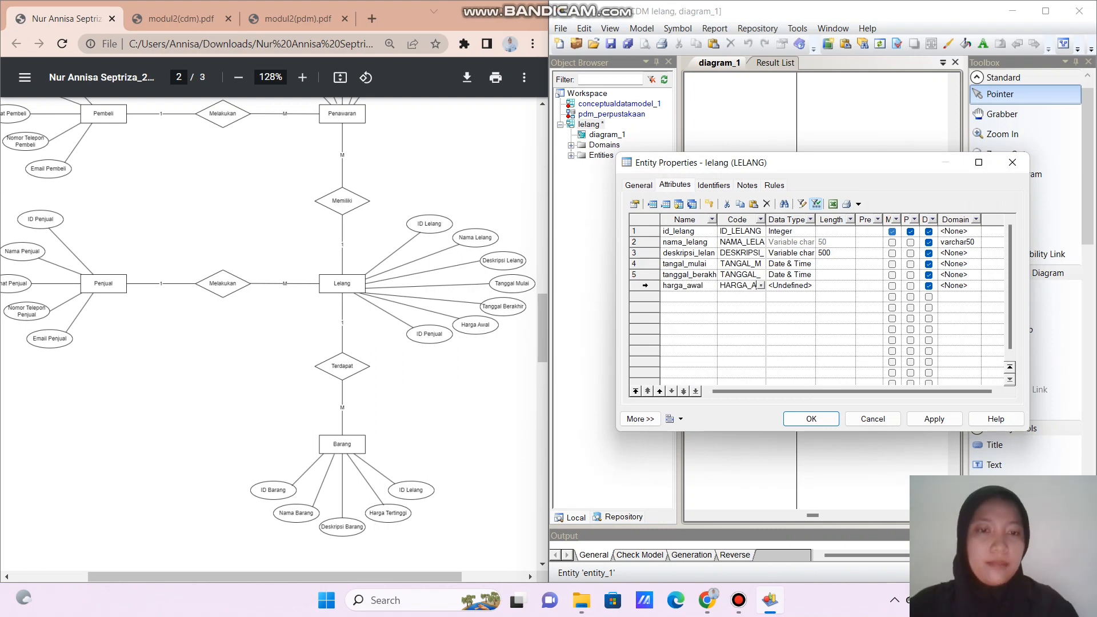
pyautogui.click(783, 285)
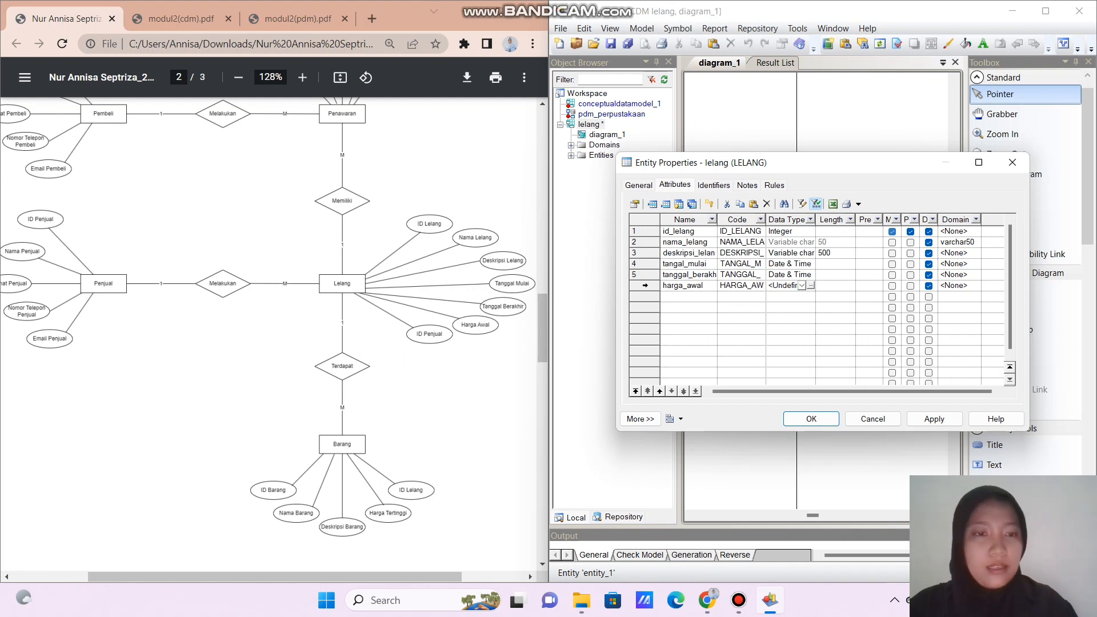
pyautogui.click(960, 285)
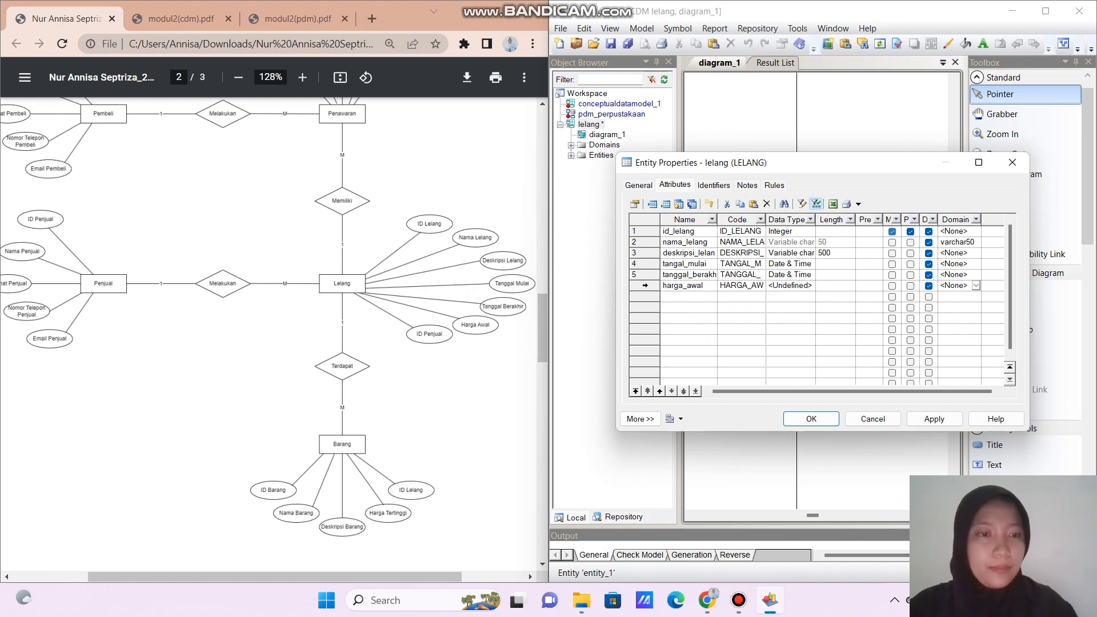
pyautogui.click(976, 285)
pyautogui.click(960, 307)
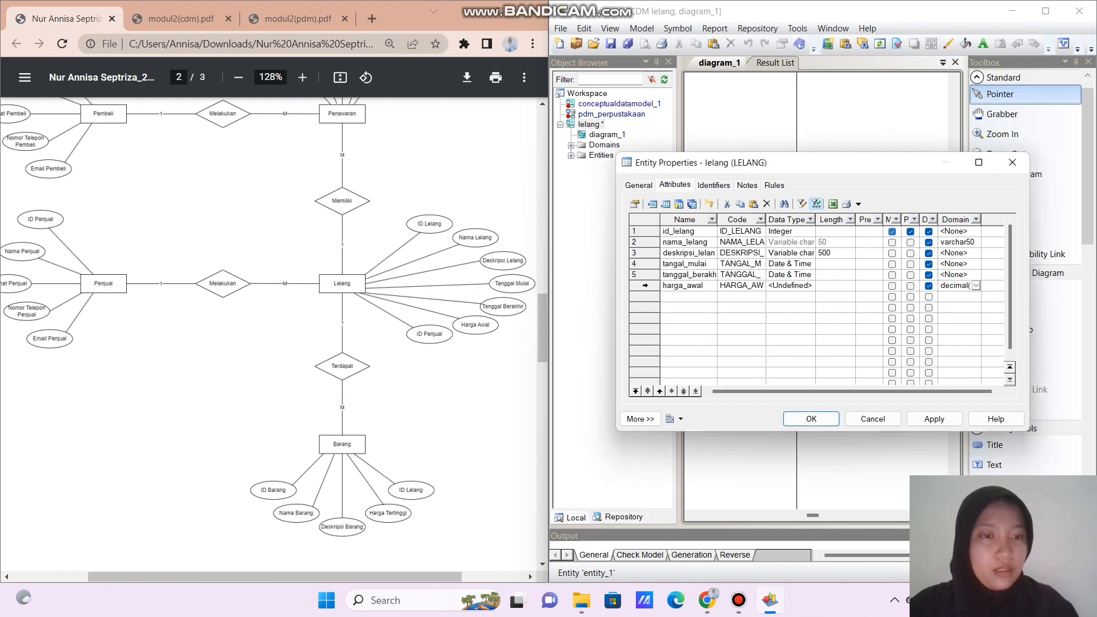
pyautogui.click(829, 243)
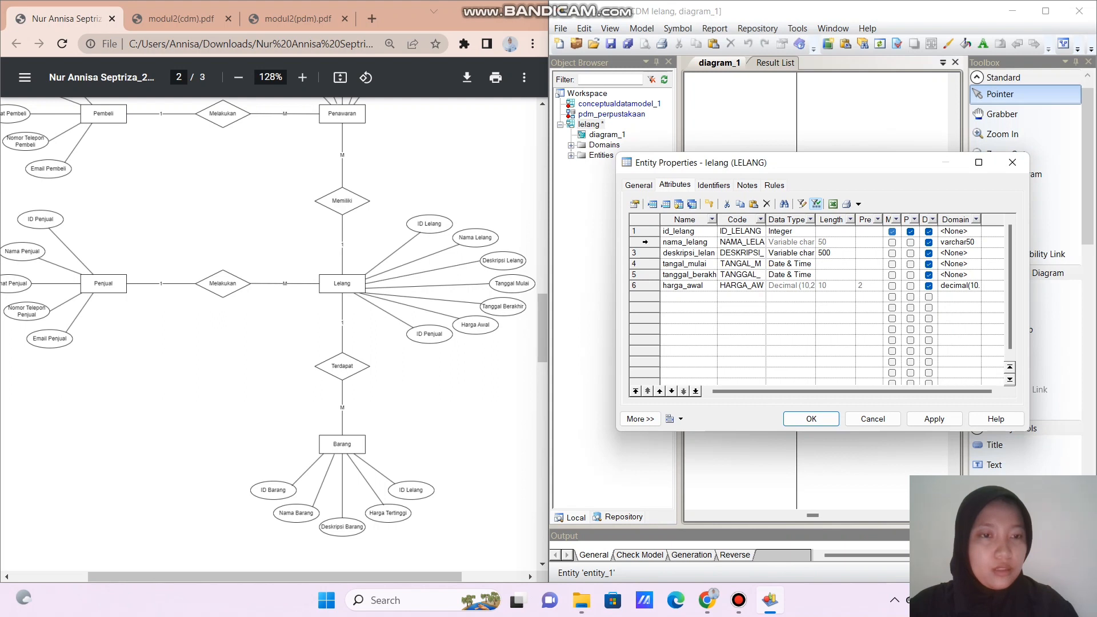
# - Make the five attributes from nama_lelang to harga_awal mandatory and accept the lelang entity's properties
pyautogui.click(892, 242)
pyautogui.click(892, 254)
pyautogui.click(892, 264)
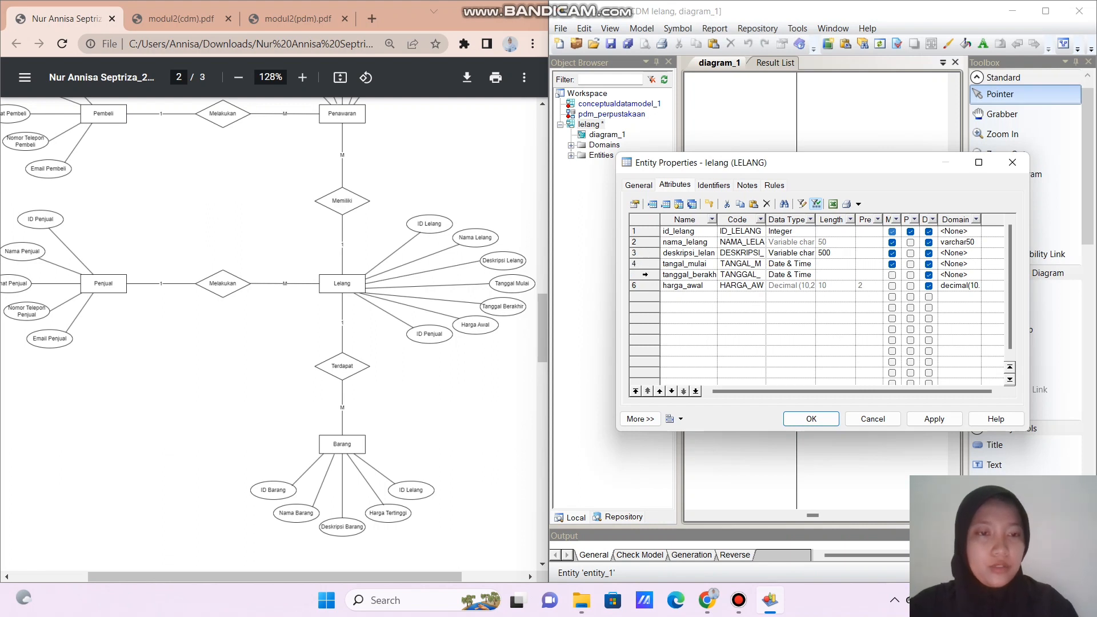
pyautogui.click(893, 275)
pyautogui.click(892, 275)
pyautogui.click(892, 285)
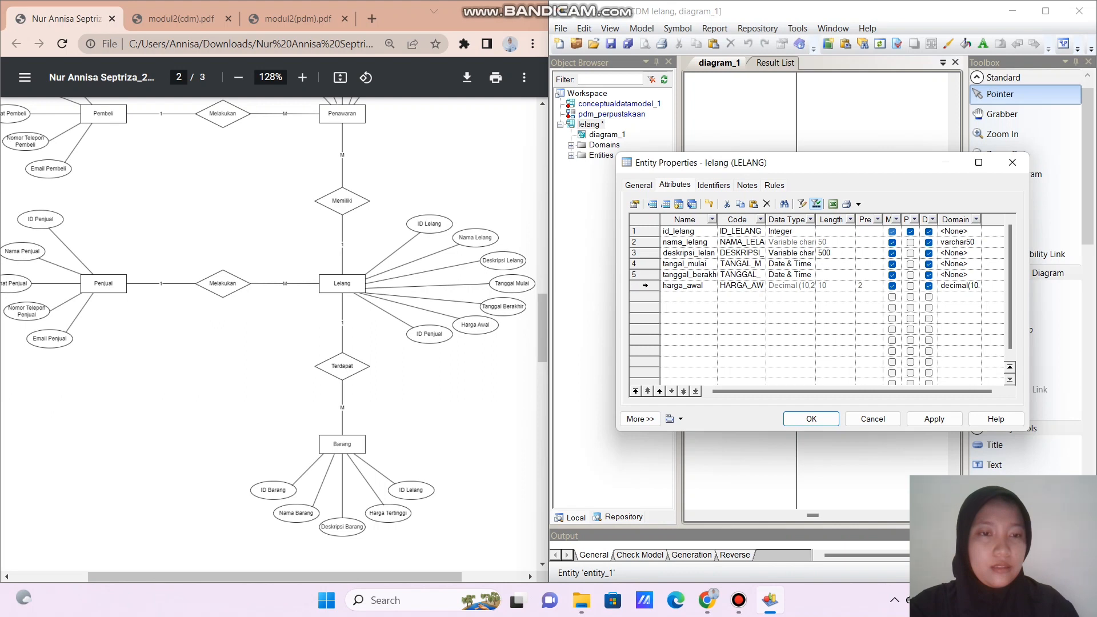
pyautogui.press('Return')
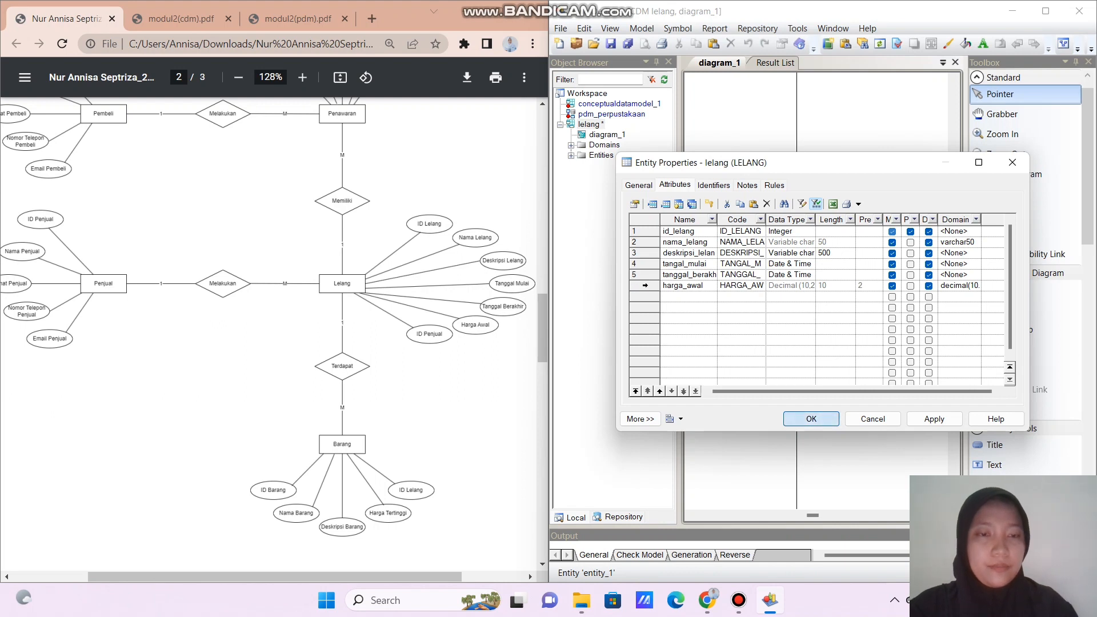
# - Move the lelang entity slightly to the left in the diagram
pyautogui.click(833, 186)
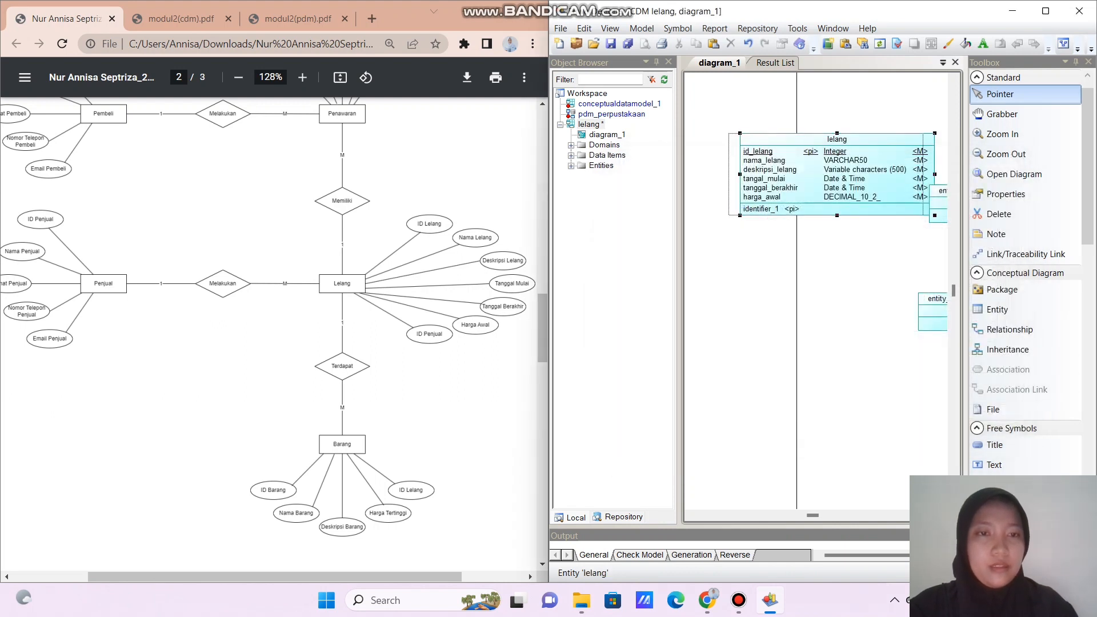
pyautogui.moveTo(832, 186); pyautogui.dragTo(818, 186)
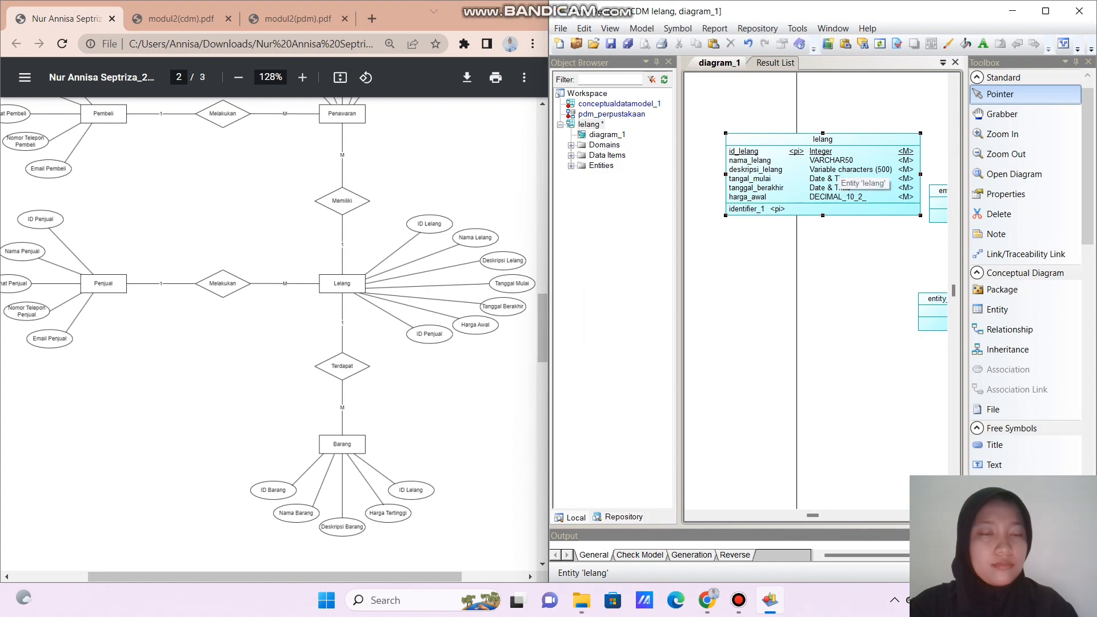
# - Review the lelang entity's attribute list and close its properties
pyautogui.doubleClick(826, 172)
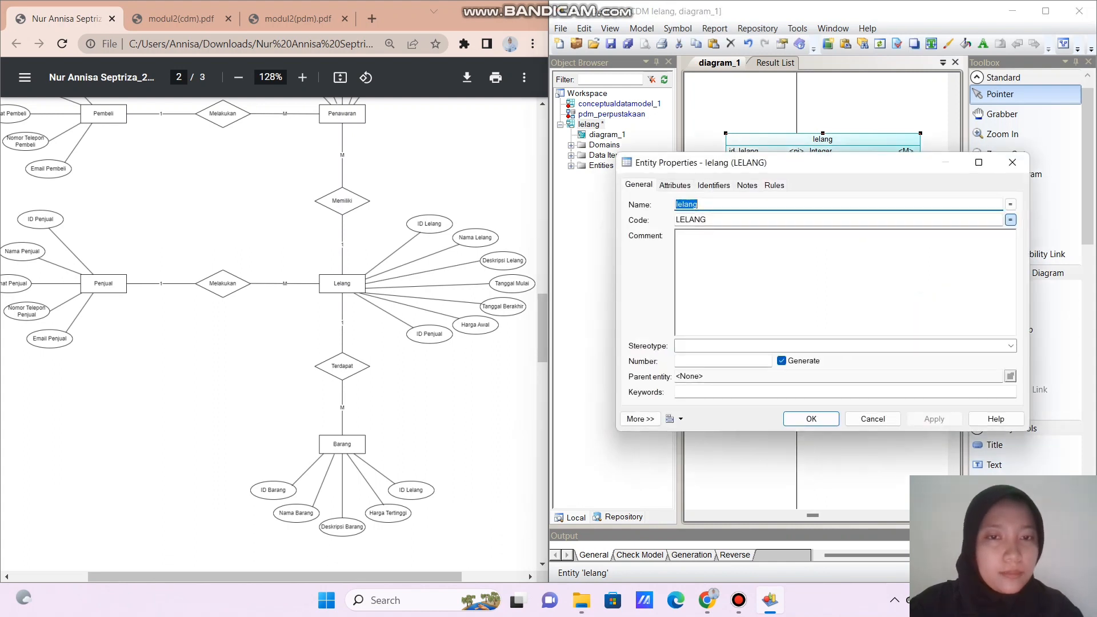
pyautogui.click(675, 185)
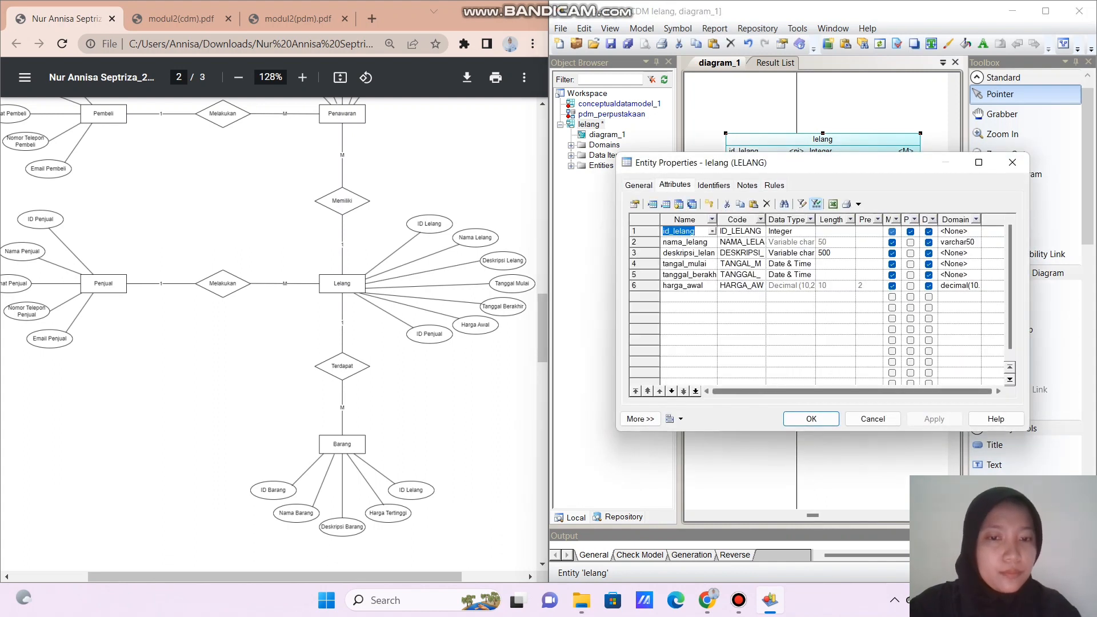
pyautogui.click(812, 419)
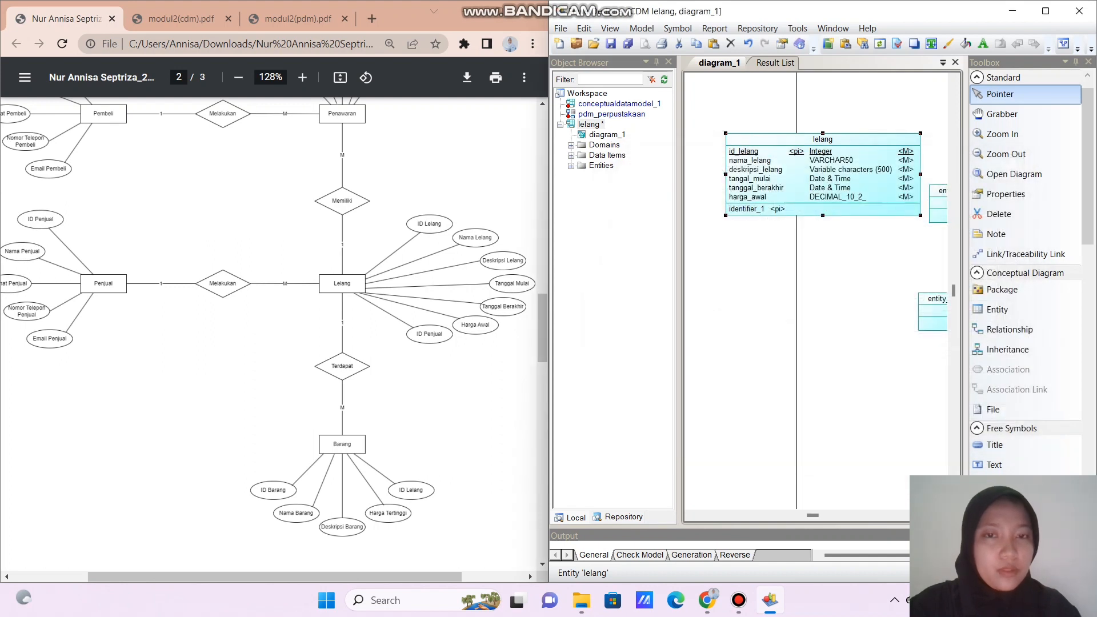
# - Add a new domain named varchar500 to the lelang model's list of domains
pyautogui.click(607, 134)
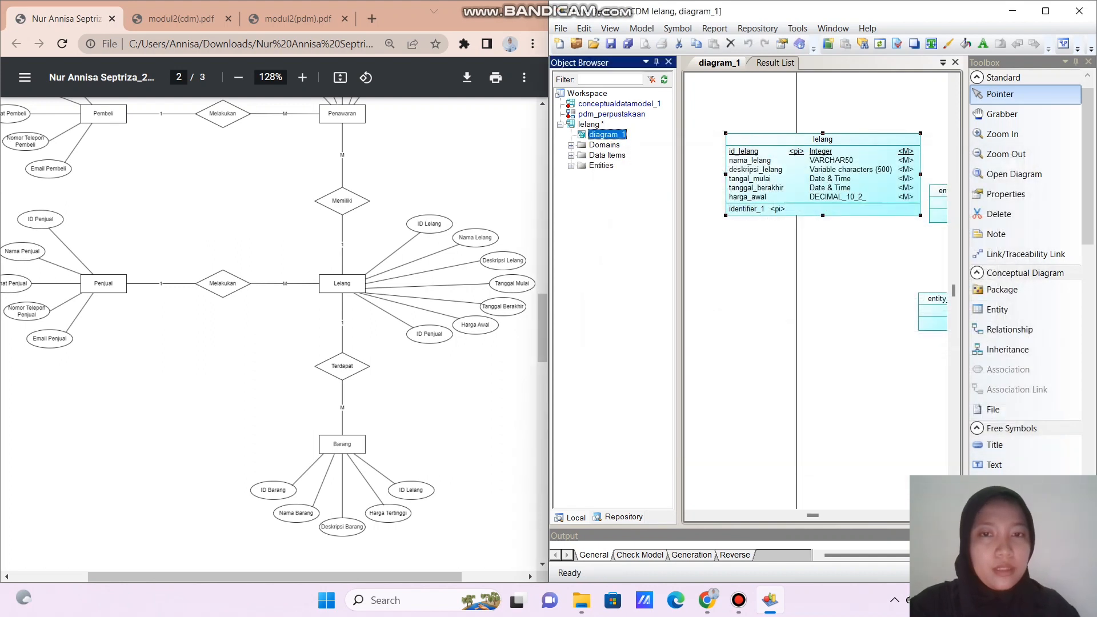
pyautogui.rightClick(592, 125)
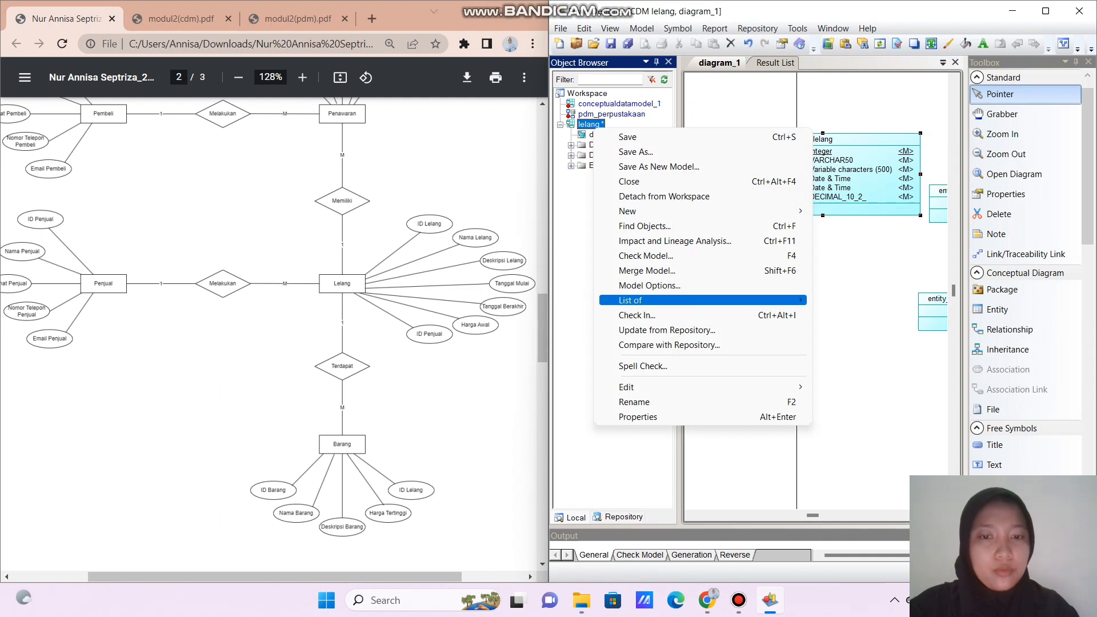
pyautogui.moveTo(685, 300)
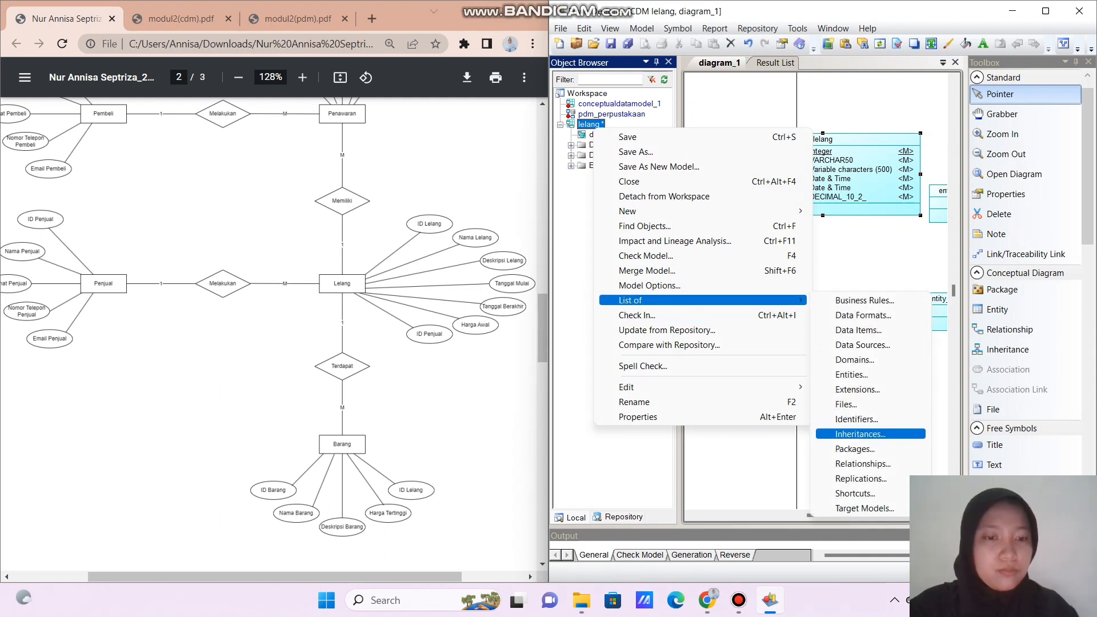
pyautogui.click(855, 360)
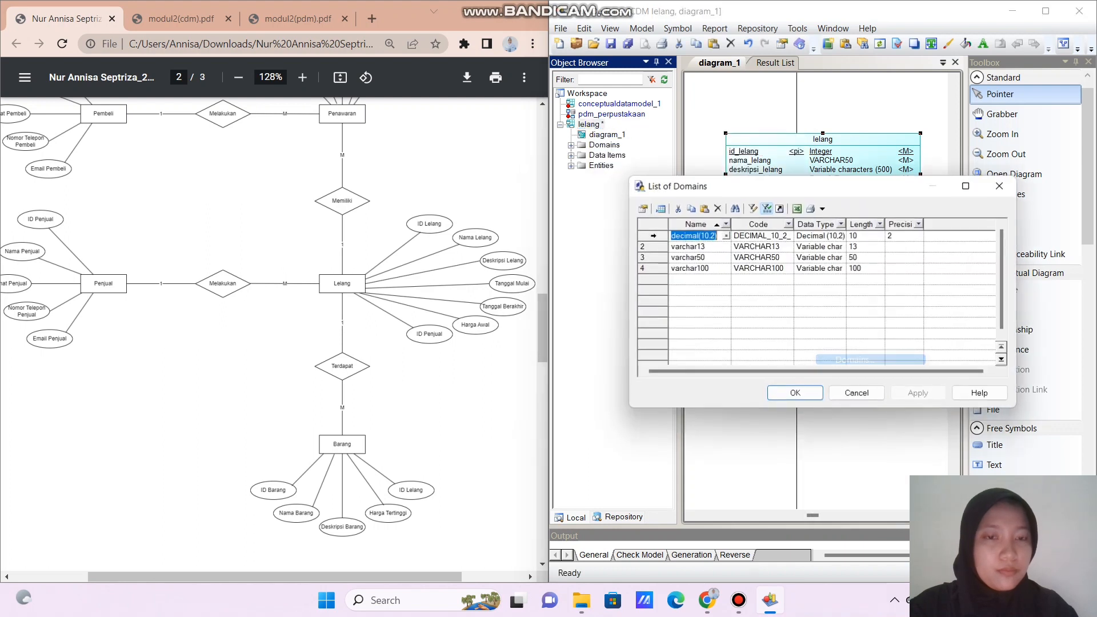
pyautogui.click(695, 279)
pyautogui.click(694, 279)
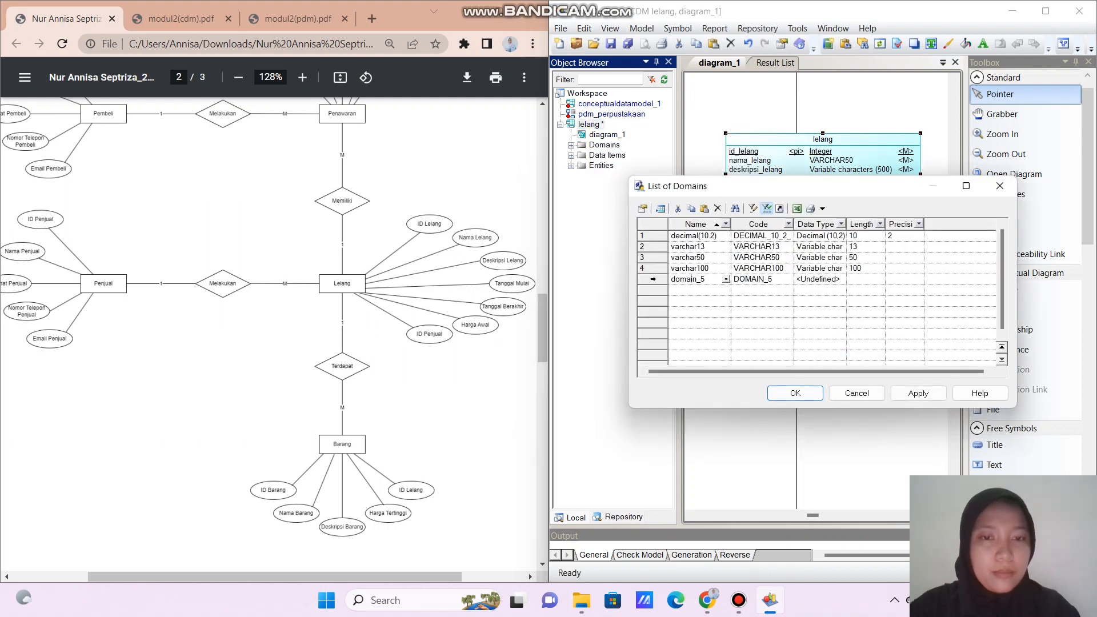
pyautogui.press('BackSpace')
pyautogui.press('BackSpace')
pyautogui.press('BackSpace')
pyautogui.press('BackSpace')
pyautogui.press('BackSpace')
pyautogui.press('BackSpace')
pyautogui.press('BackSpace')
pyautogui.press('BackSpace')
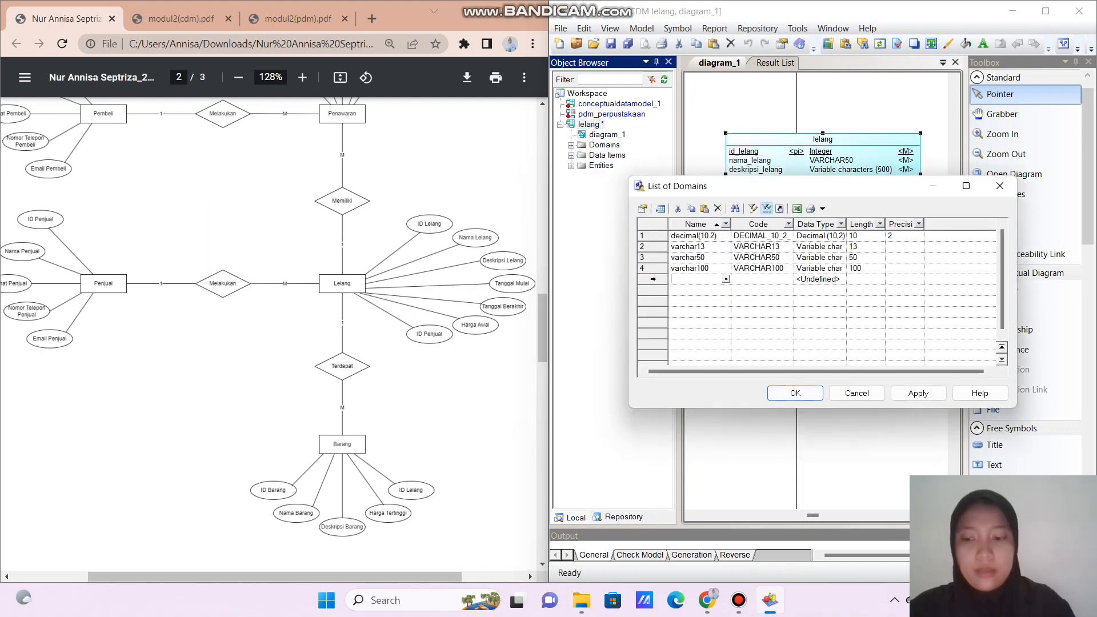
pyautogui.write('varcha')
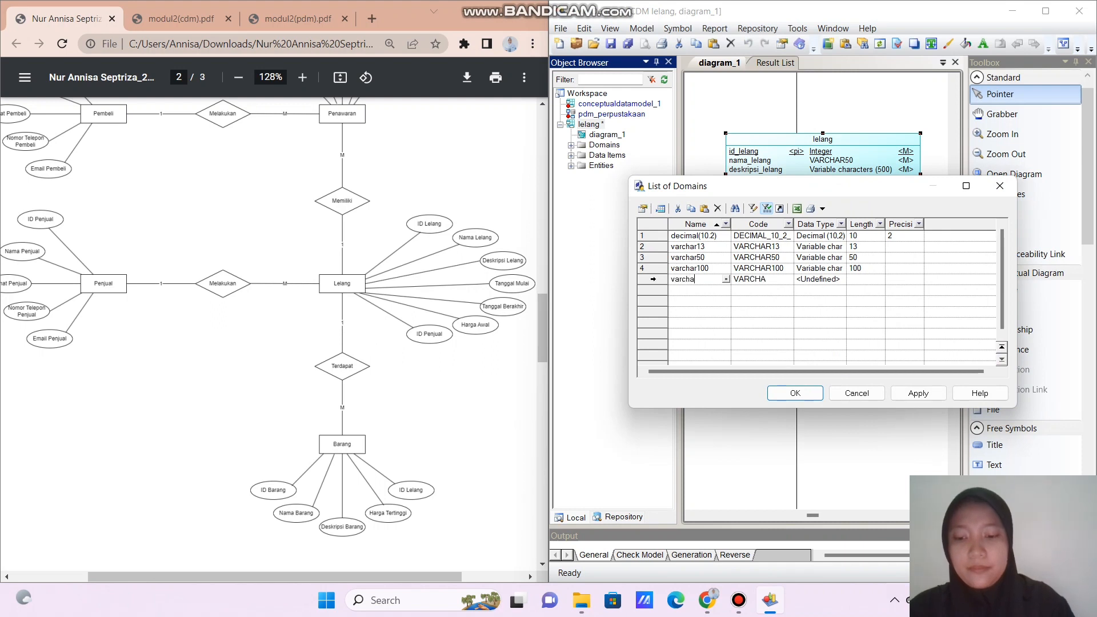
pyautogui.write('r500')
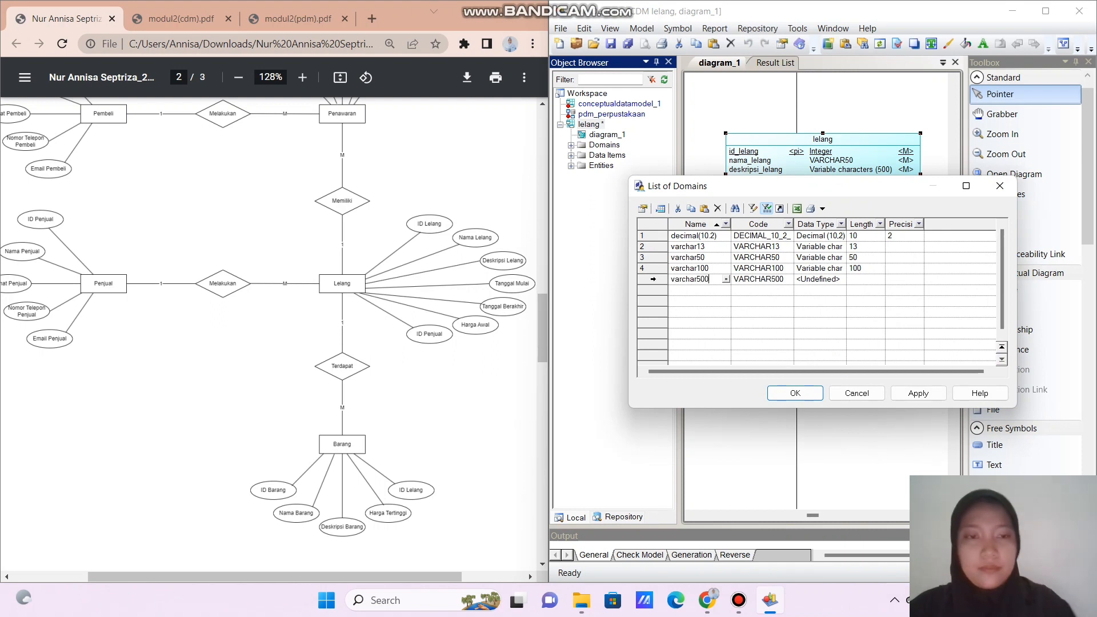
# - Set the varchar500 domain's data type to Variable characters with length 500 and accept the domain list
pyautogui.click(818, 279)
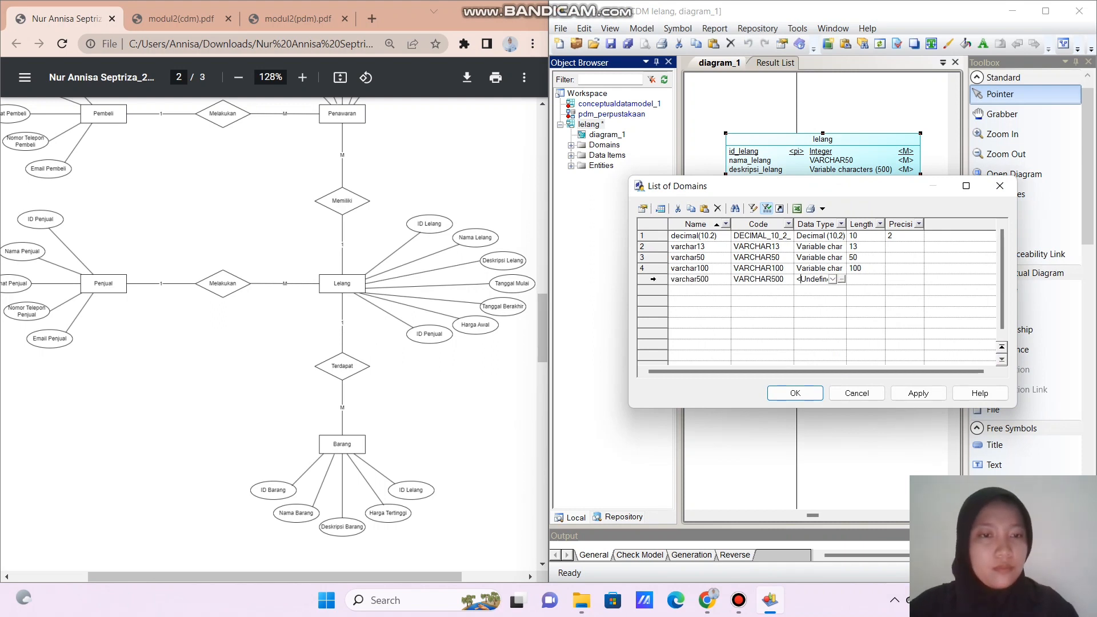
pyautogui.click(842, 279)
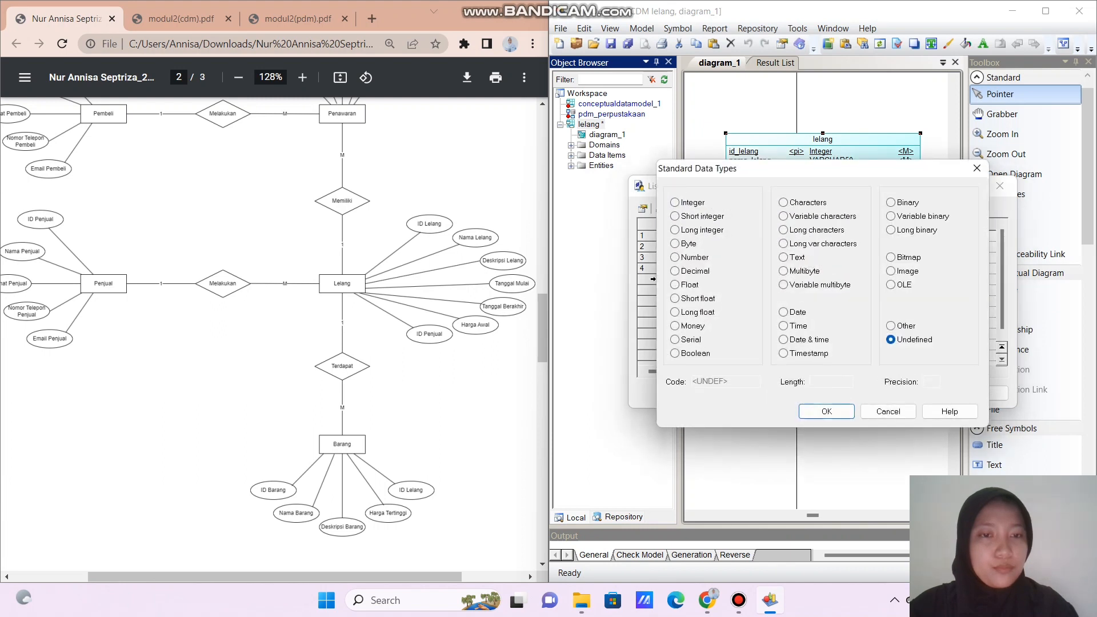
pyautogui.click(783, 216)
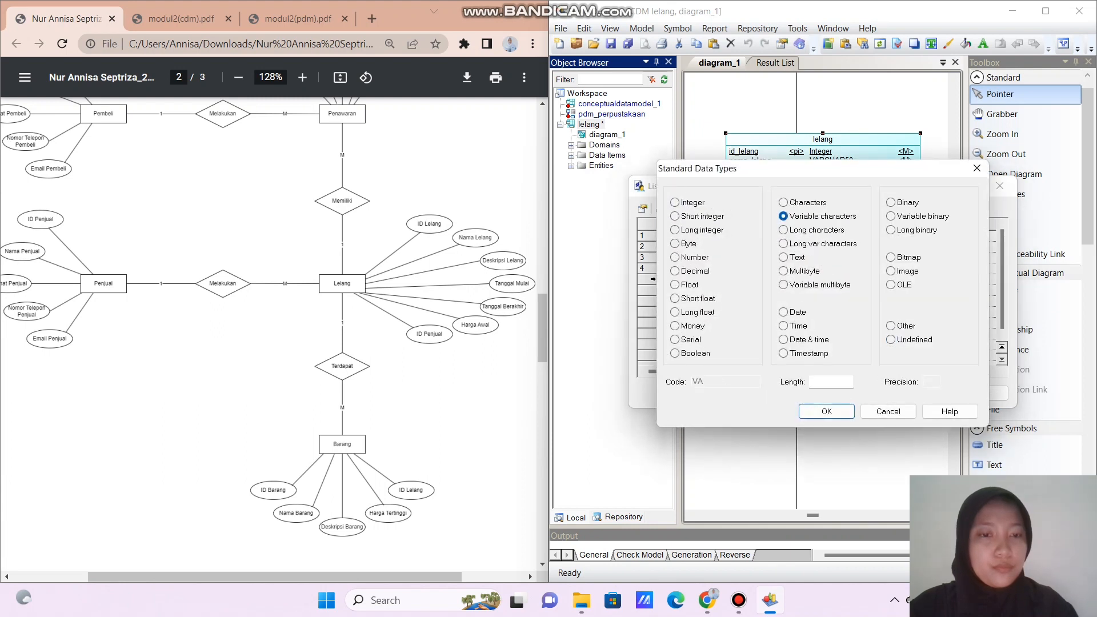
pyautogui.click(831, 381)
pyautogui.write('500')
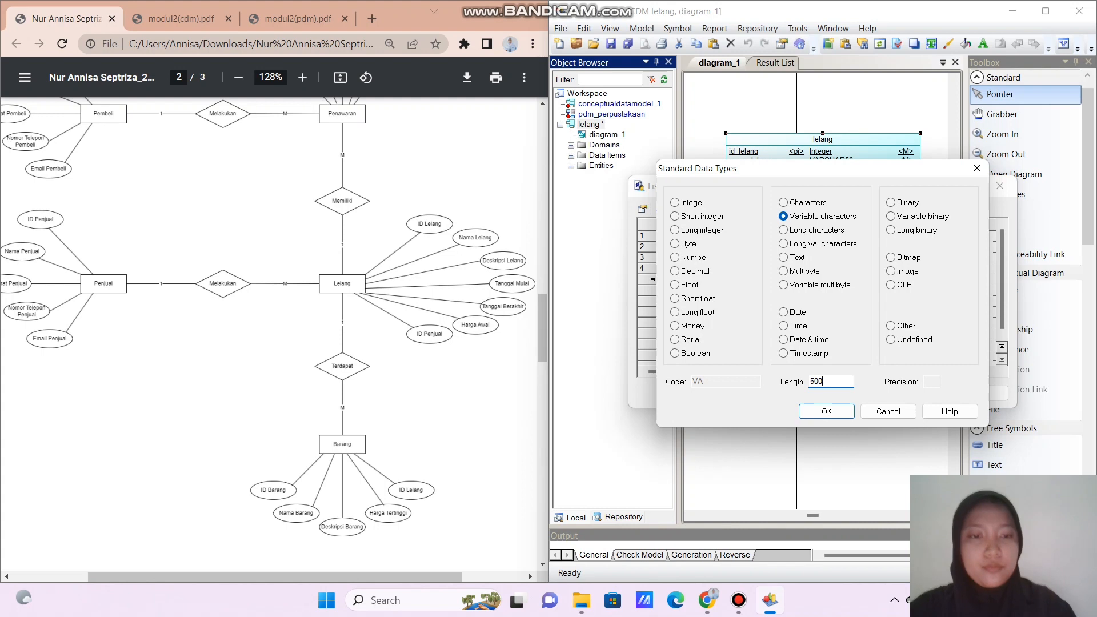
pyautogui.click(827, 411)
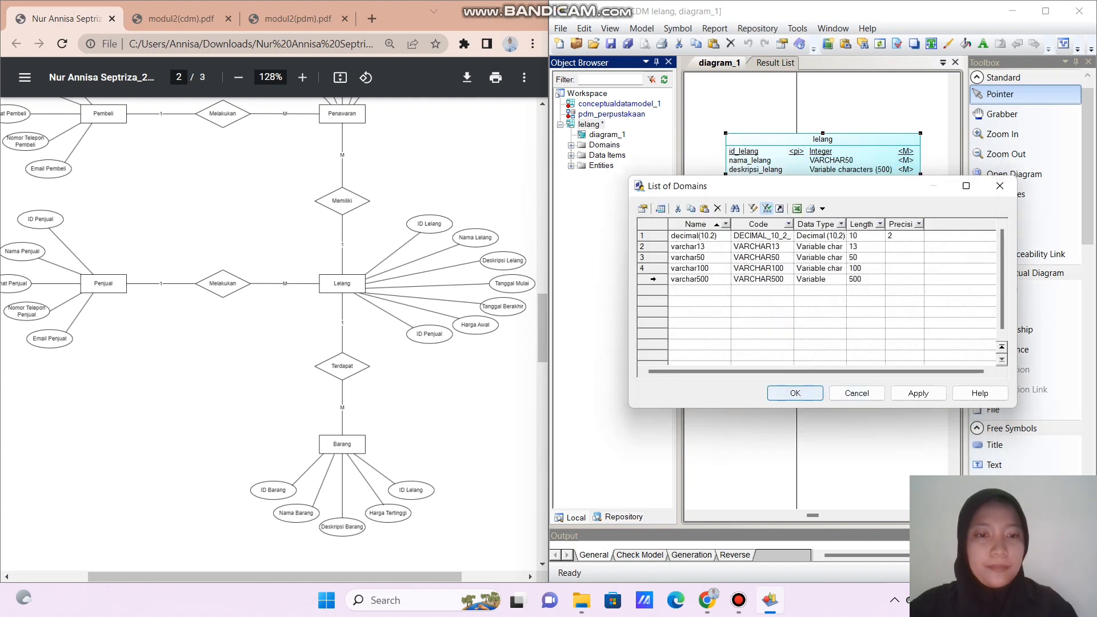
pyautogui.click(795, 393)
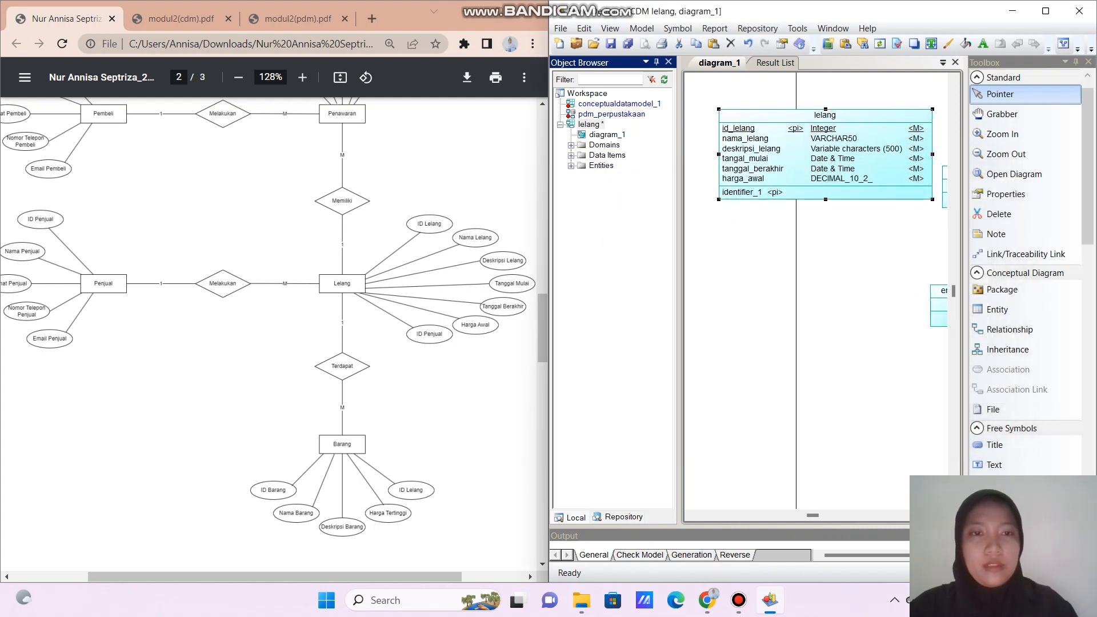
# - Open the properties of entity_2 and rename the entity as barang
pyautogui.scroll(-1, 274, 331)
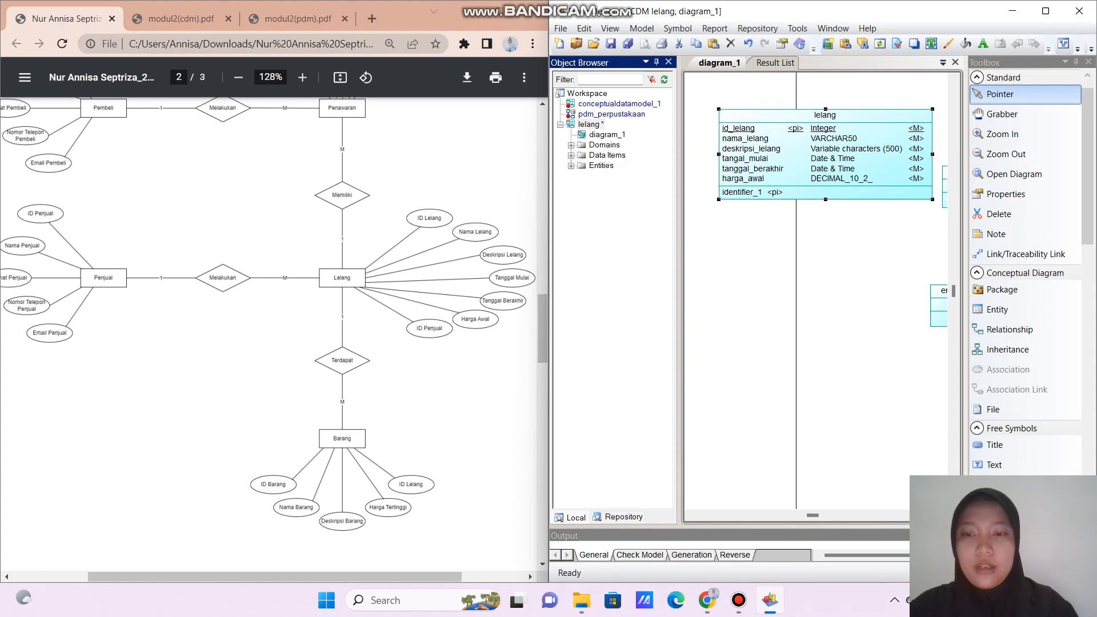
pyautogui.moveTo(813, 517); pyautogui.dragTo(814, 516)
pyautogui.moveTo(825, 187); pyautogui.dragTo(848, 207)
pyautogui.doubleClick(849, 207)
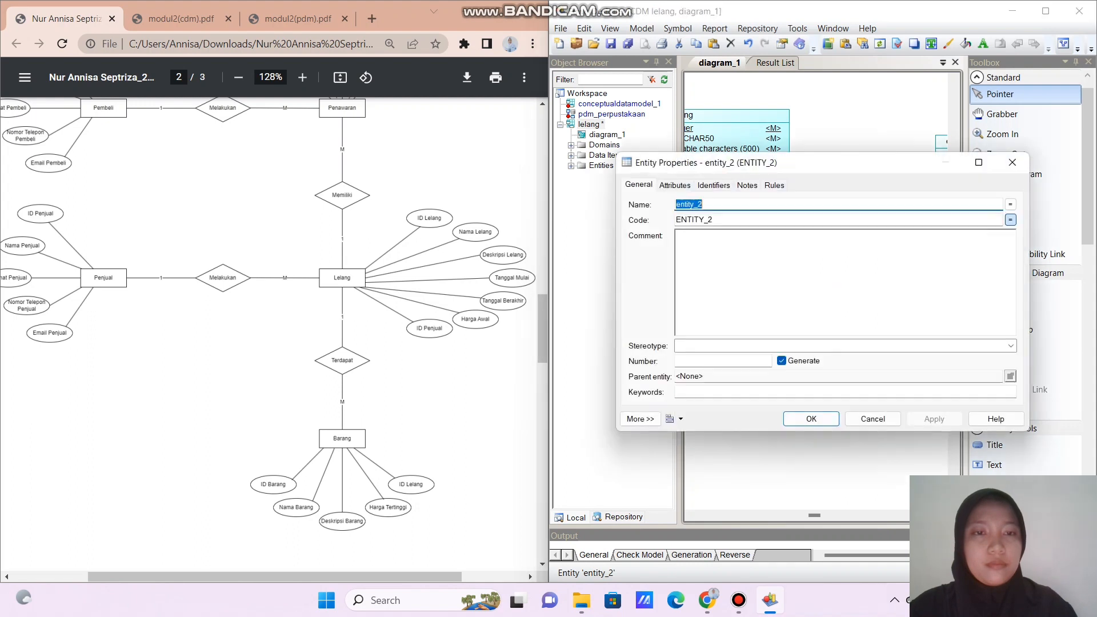
pyautogui.press('BackSpace')
pyautogui.write('barang')
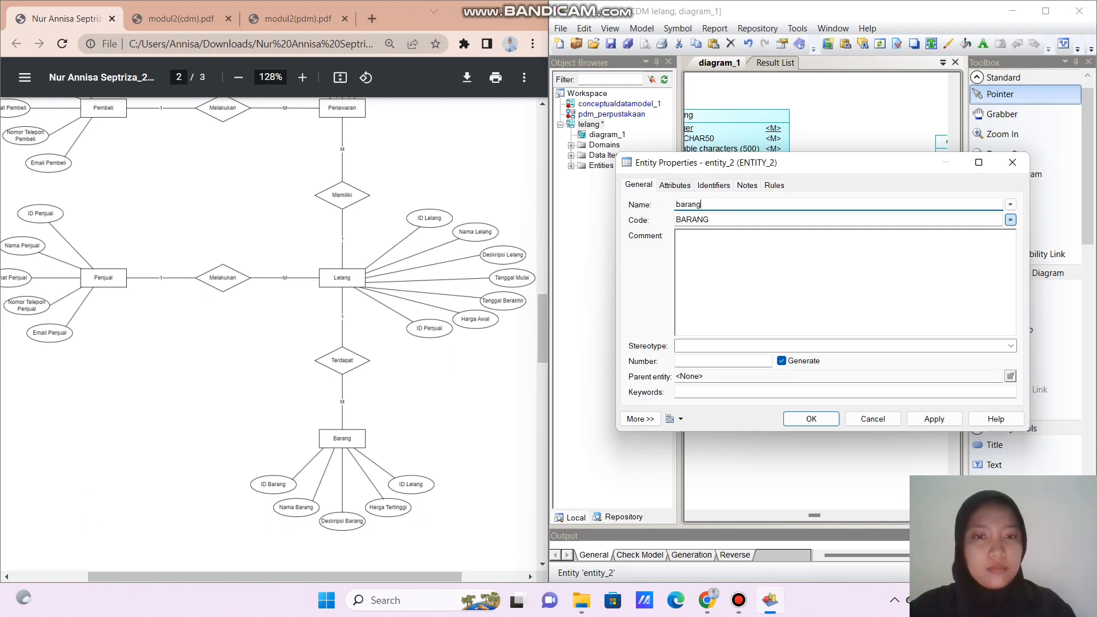
# - Add an attribute named id_barang as the first attribute of the barang entity
pyautogui.hotkey('ctrl', 'Tab')
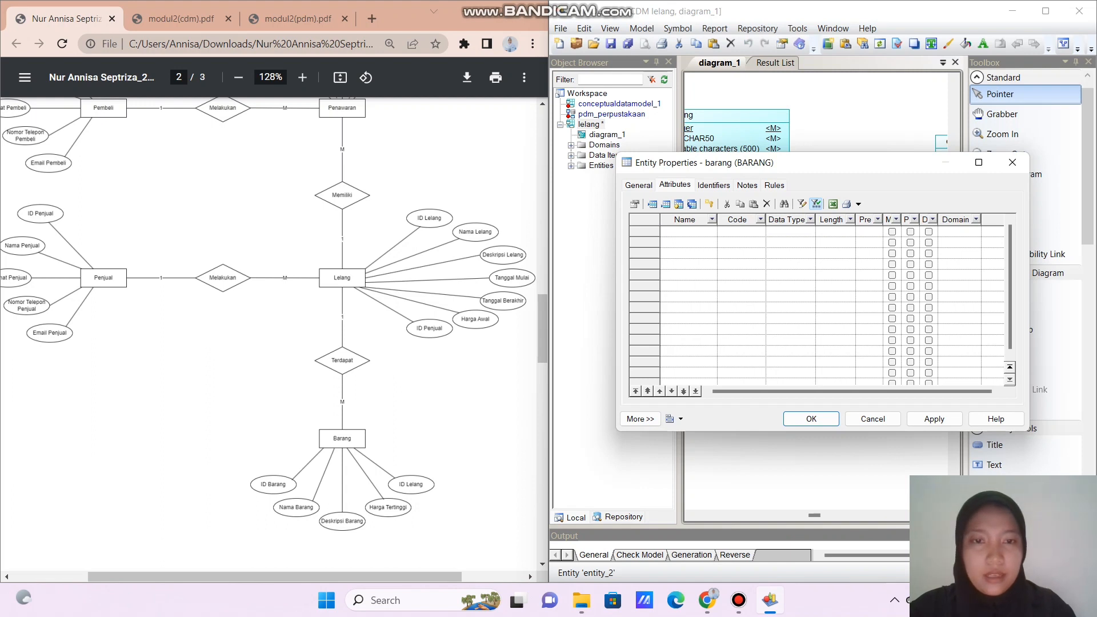
pyautogui.click(691, 232)
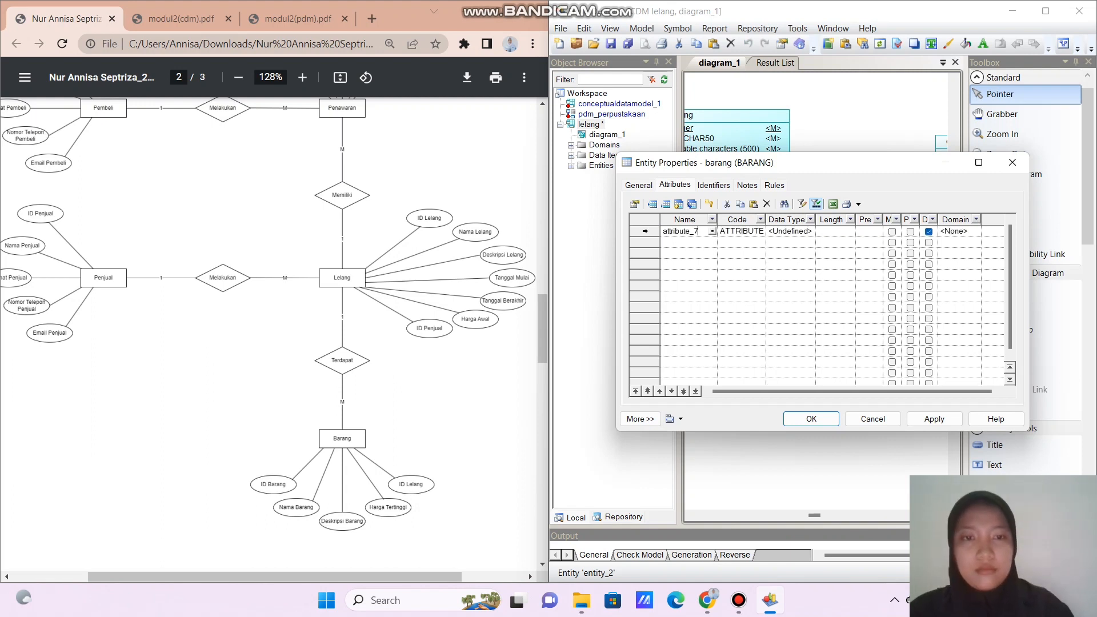
pyautogui.press('BackSpace')
pyautogui.press('BackSpace')
pyautogui.press('BackSpace')
pyautogui.press('BackSpace')
pyautogui.press('BackSpace')
pyautogui.press('BackSpace')
pyautogui.press('BackSpace')
pyautogui.press('BackSpace')
pyautogui.press('BackSpace')
pyautogui.press('BackSpace')
pyautogui.press('BackSpace')
pyautogui.write('id_barang')
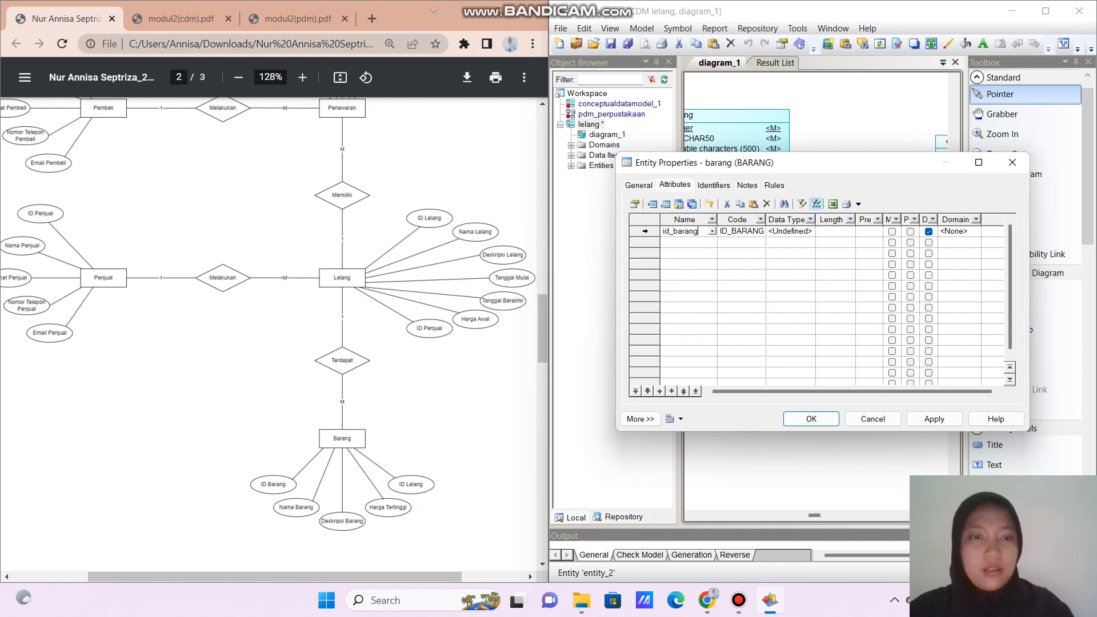
# - Set the id_barang attribute's data type to Integer
pyautogui.click(791, 230)
pyautogui.click(811, 231)
pyautogui.click(676, 203)
pyautogui.click(826, 411)
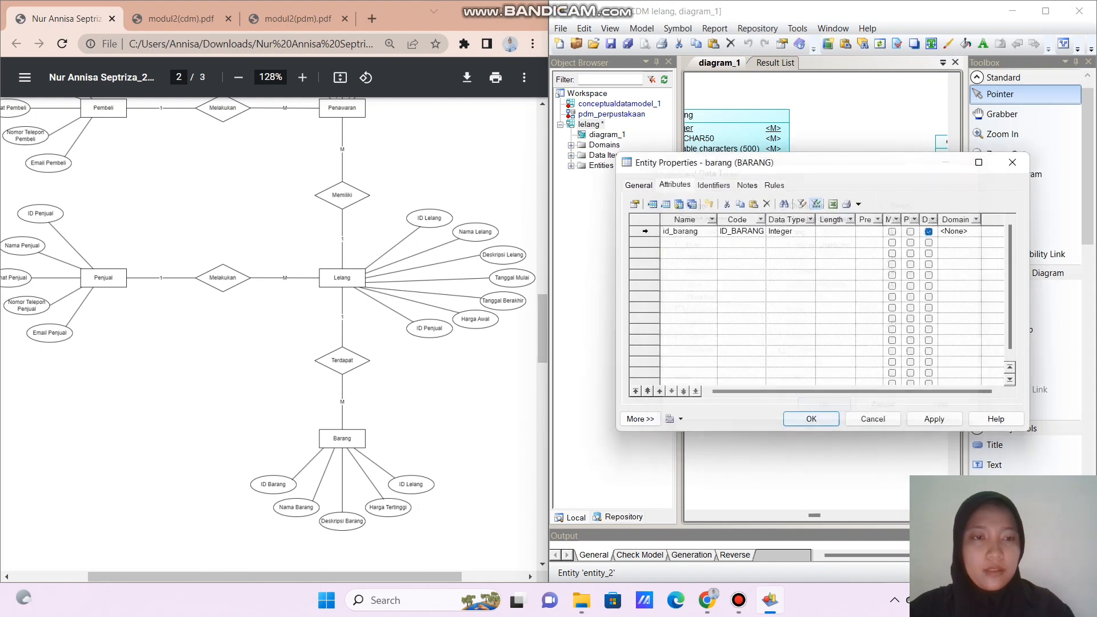
# - Add a second attribute named nama_barang to the barang entity
pyautogui.click(685, 242)
pyautogui.click(685, 242)
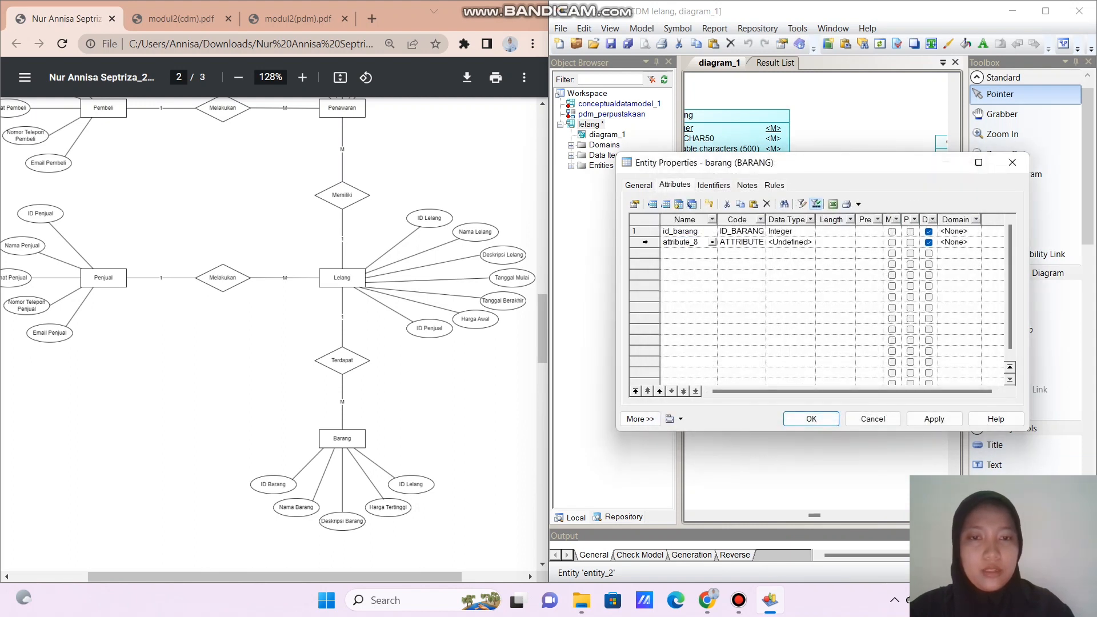
pyautogui.press('BackSpace')
pyautogui.press('BackSpace')
pyautogui.press('BackSpace')
pyautogui.press('BackSpace')
pyautogui.press('BackSpace')
pyautogui.press('BackSpace')
pyautogui.press('BackSpace')
pyautogui.press('BackSpace')
pyautogui.press('BackSpace')
pyautogui.press('BackSpace')
pyautogui.press('BackSpace')
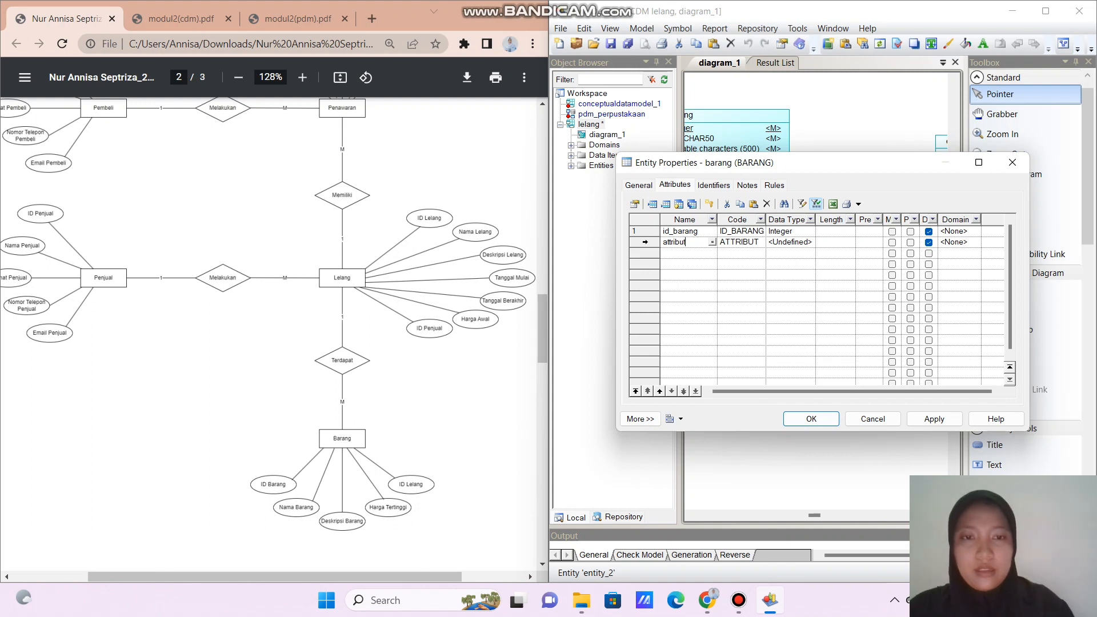
pyautogui.write('nama_barang')
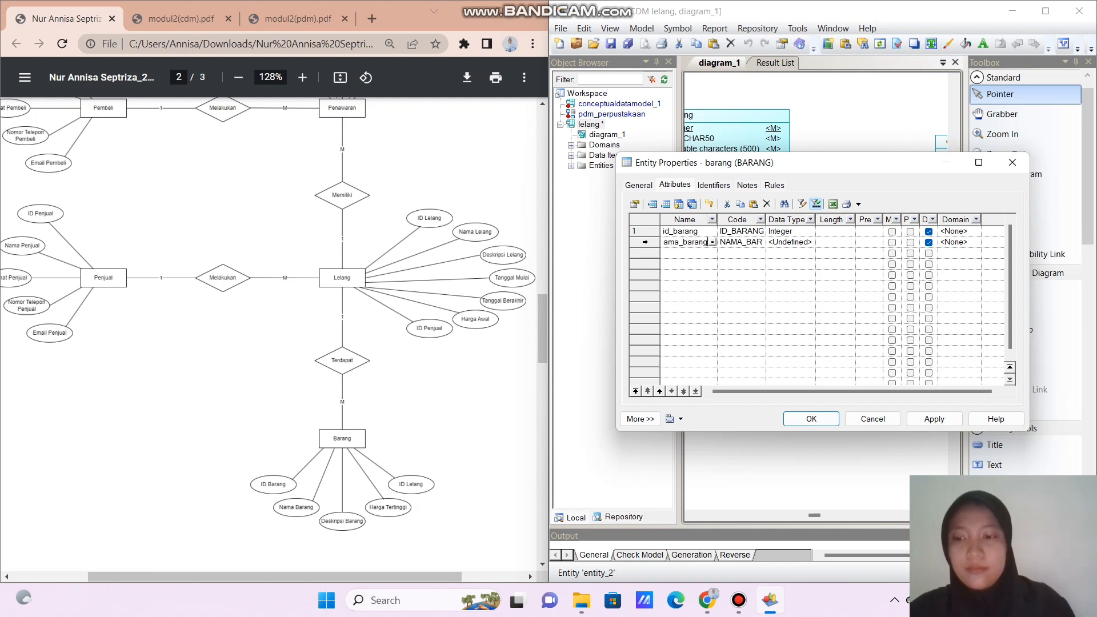
pyautogui.press('Return')
# - Assign the varchar50 domain to the nama_barang attribute
pyautogui.click(808, 242)
pyautogui.click(802, 241)
pyautogui.click(963, 242)
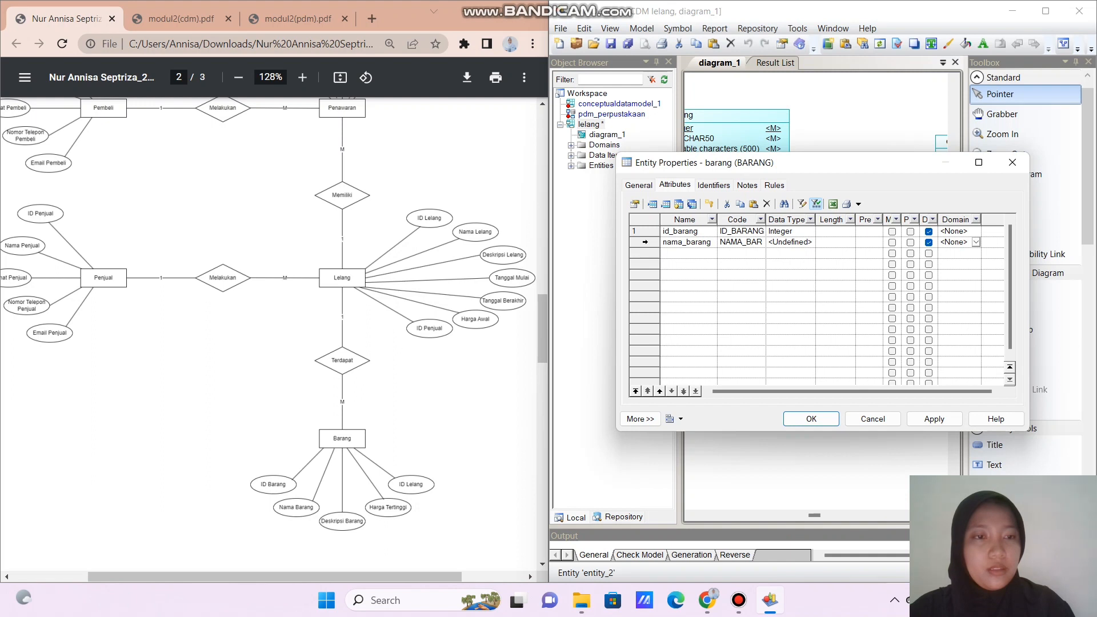
pyautogui.click(977, 242)
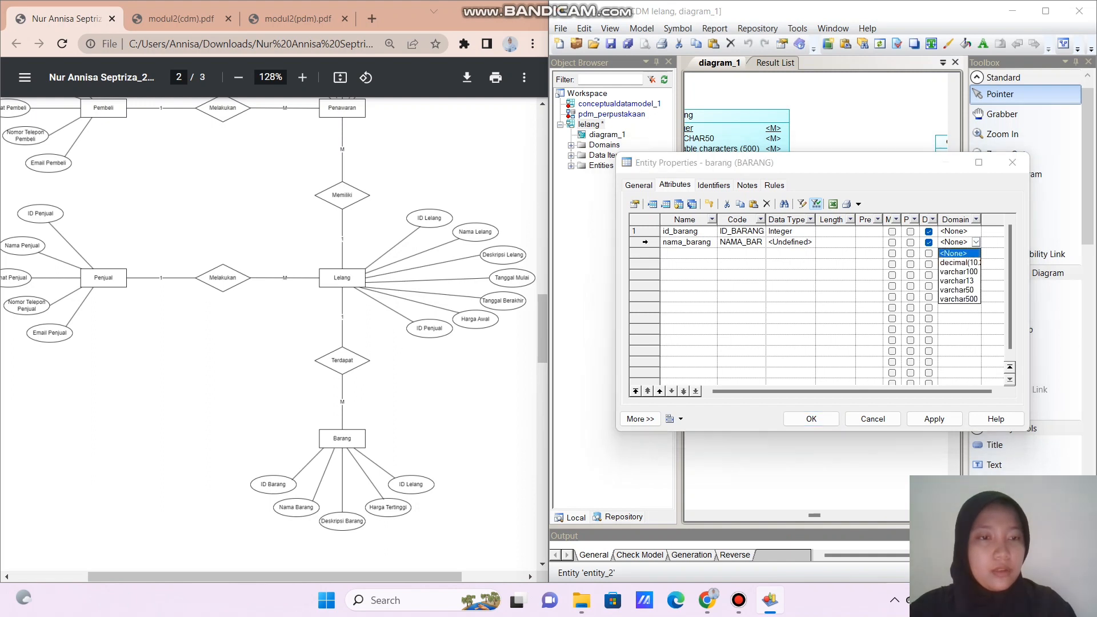
pyautogui.click(959, 290)
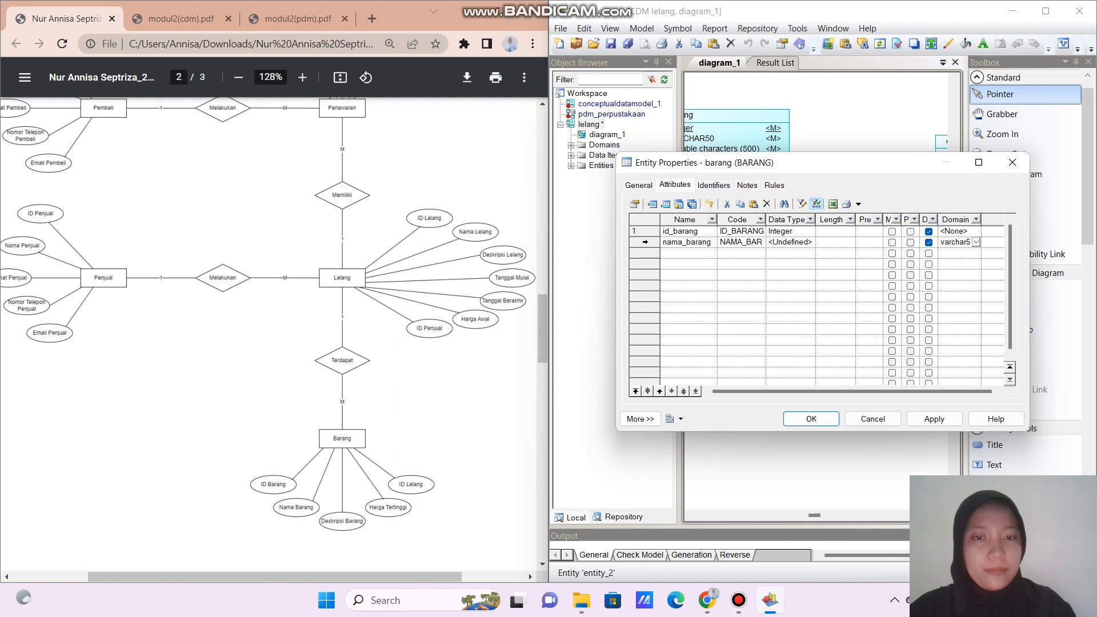
# - Add a third attribute named deksripsi_barang to the barang entity
pyautogui.click(681, 253)
pyautogui.press('End')
pyautogui.press('BackSpace')
pyautogui.press('BackSpace')
pyautogui.press('BackSpace')
pyautogui.press('BackSpace')
pyautogui.press('BackSpace')
pyautogui.press('BackSpace')
pyautogui.press('BackSpace')
pyautogui.press('BackSpace')
pyautogui.press('BackSpace')
pyautogui.press('BackSpace')
pyautogui.press('BackSpace')
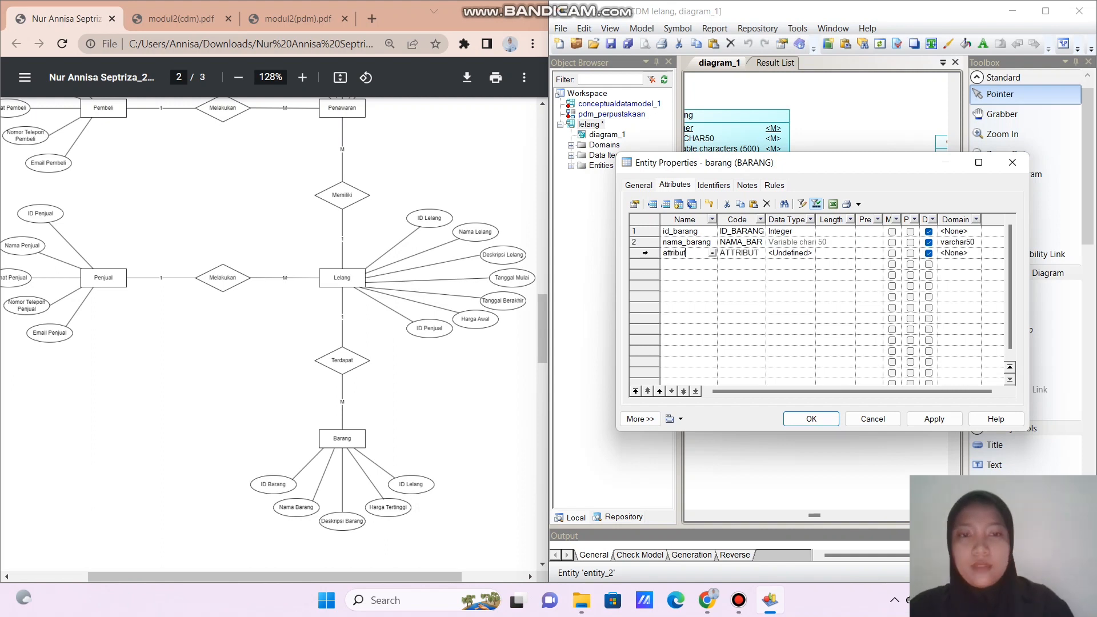
pyautogui.write('deksripsi')
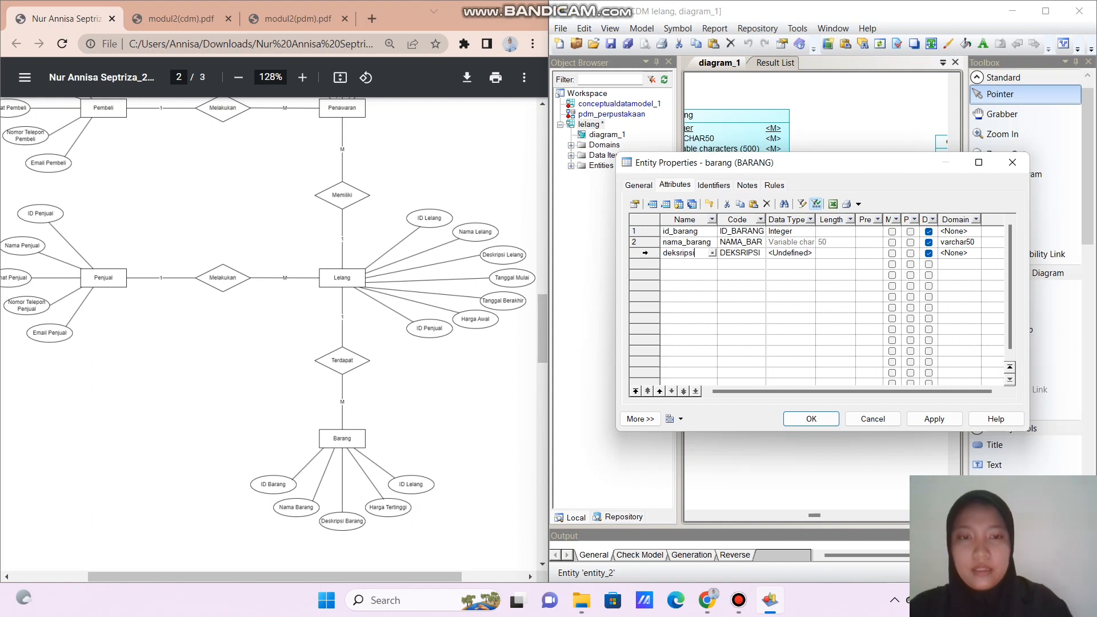
pyautogui.write('_barang')
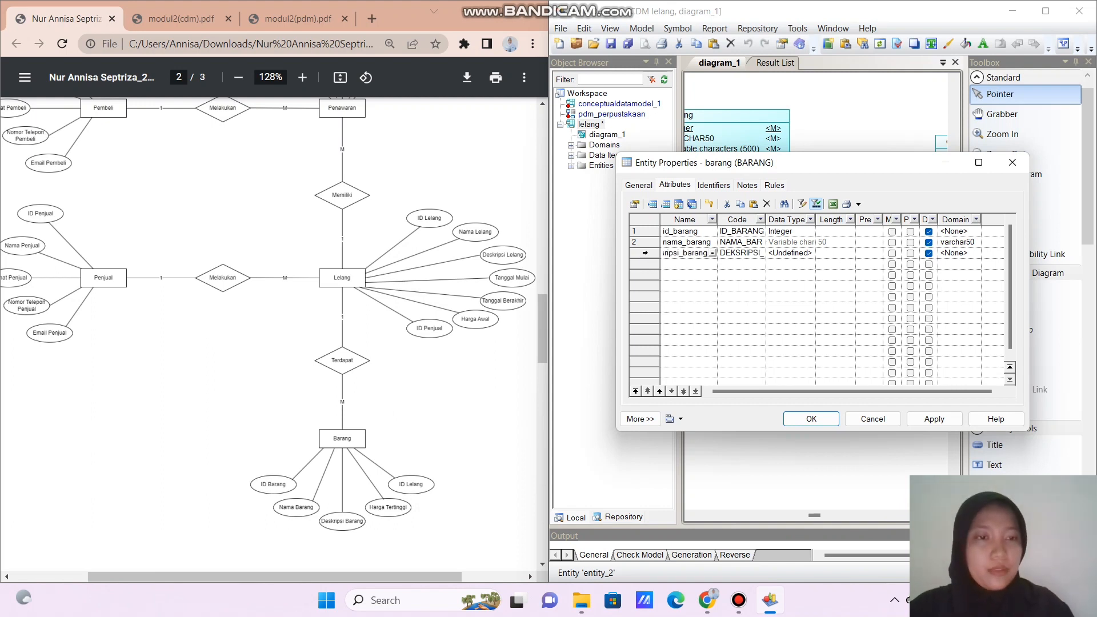
# - Assign the varchar500 domain to the deksripsi_barang attribute
pyautogui.click(963, 253)
pyautogui.click(977, 253)
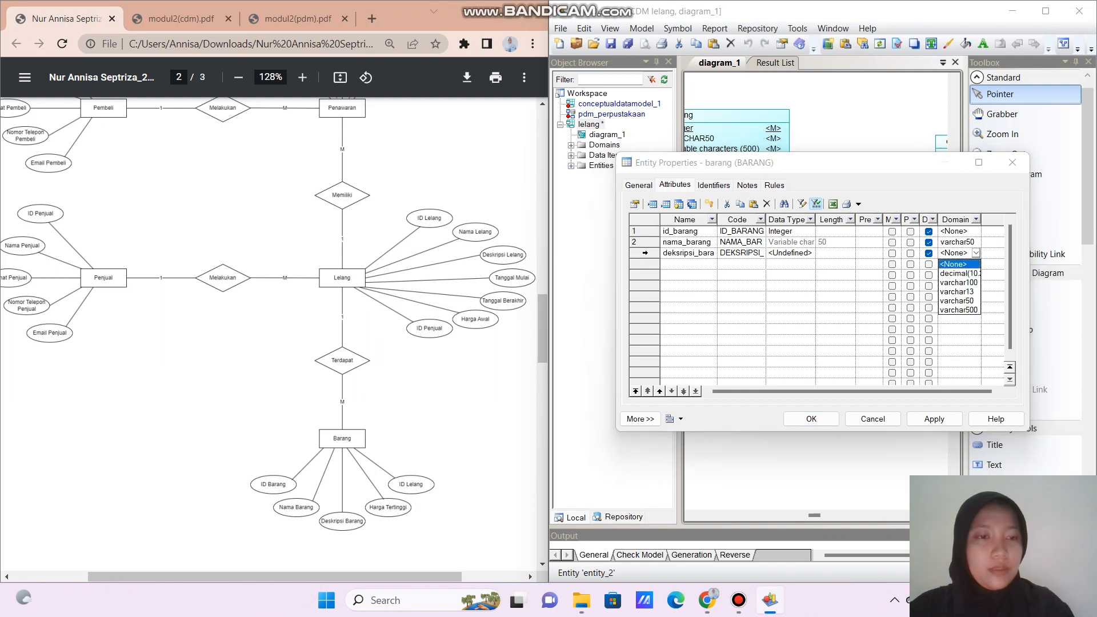
pyautogui.click(959, 310)
# - Add a fourth attribute named harga_tertinggi to the barang entity
pyautogui.click(689, 264)
pyautogui.click(688, 264)
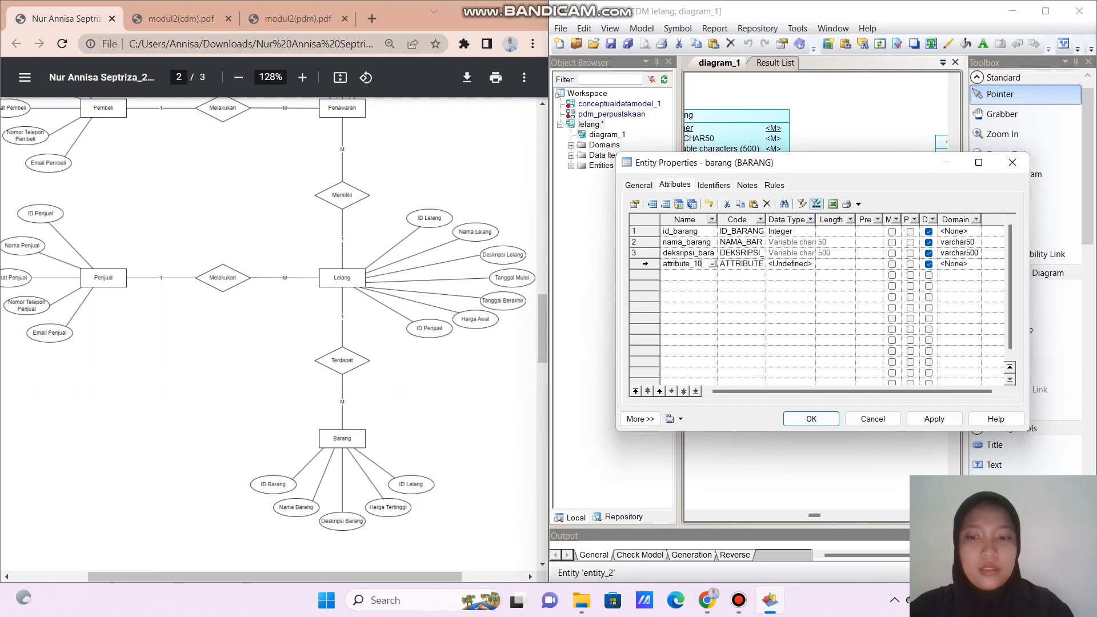
pyautogui.press('BackSpace')
pyautogui.press('BackSpace')
pyautogui.press('BackSpace')
pyautogui.press('BackSpace')
pyautogui.press('BackSpace')
pyautogui.press('BackSpace')
pyautogui.press('BackSpace')
pyautogui.press('BackSpace')
pyautogui.press('BackSpace')
pyautogui.press('BackSpace')
pyautogui.press('BackSpace')
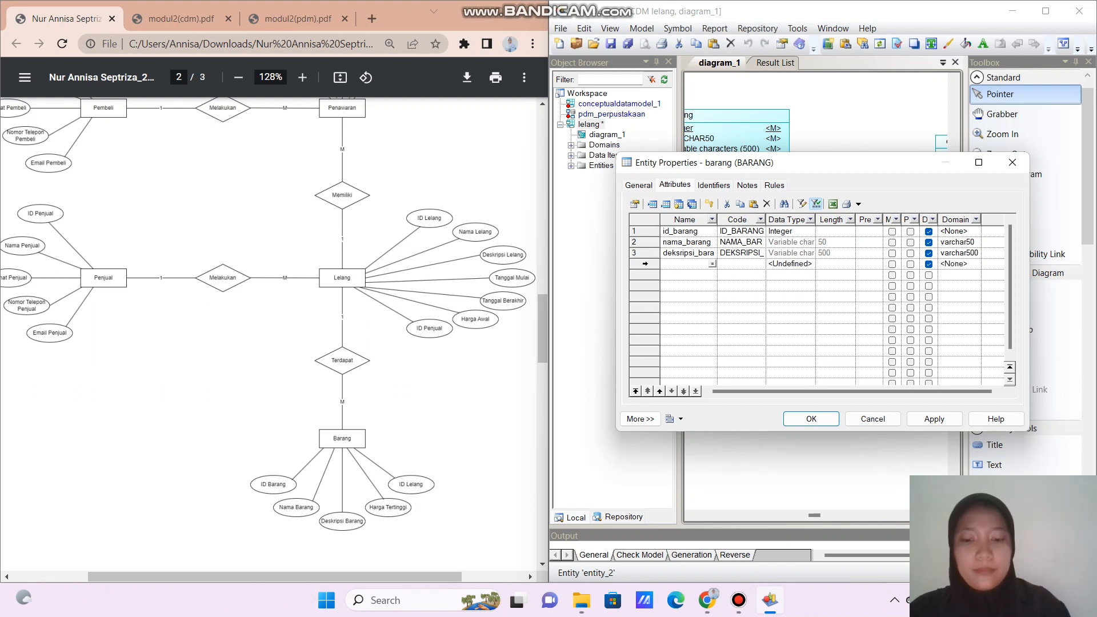
pyautogui.write('harga_tertinggi')
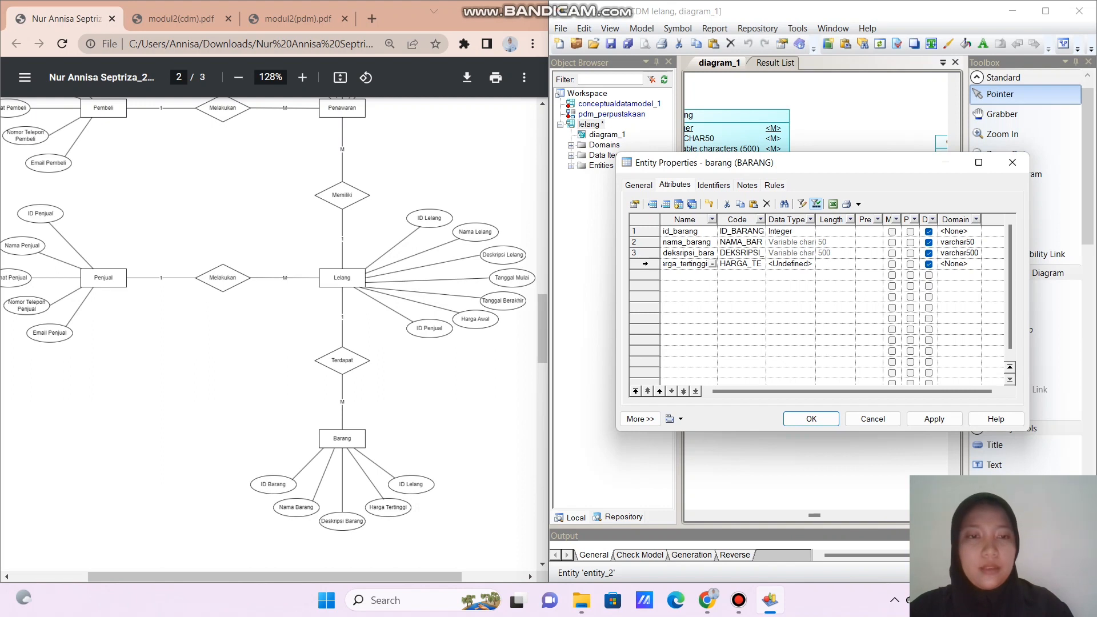
# - Assign the decimal(10,2) domain to the harga_tertinggi attribute
pyautogui.click(960, 264)
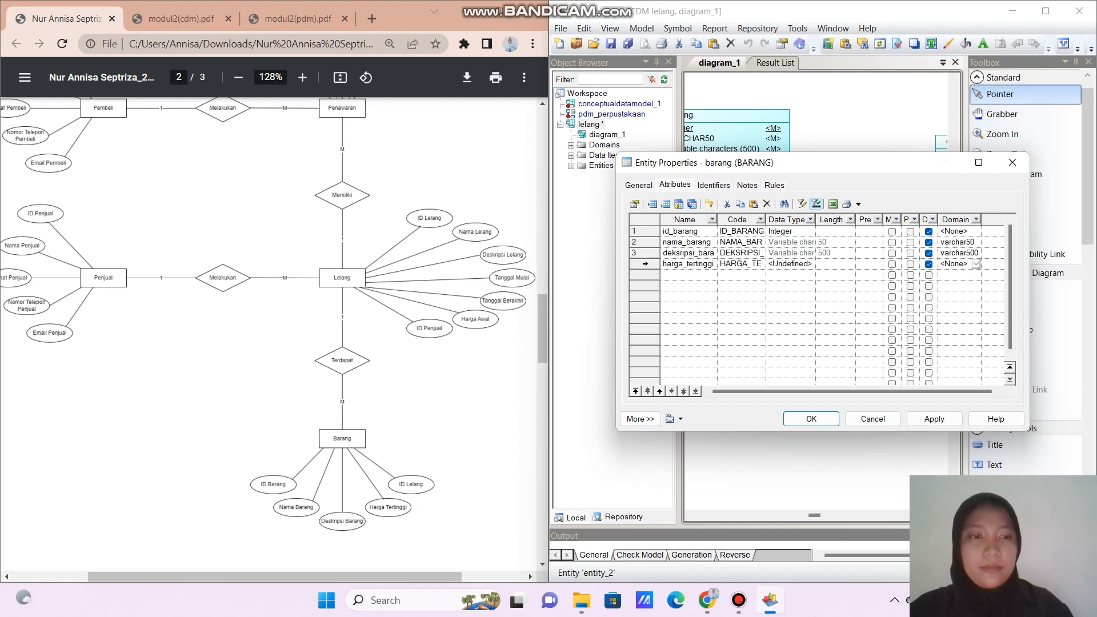
pyautogui.click(976, 264)
pyautogui.click(960, 285)
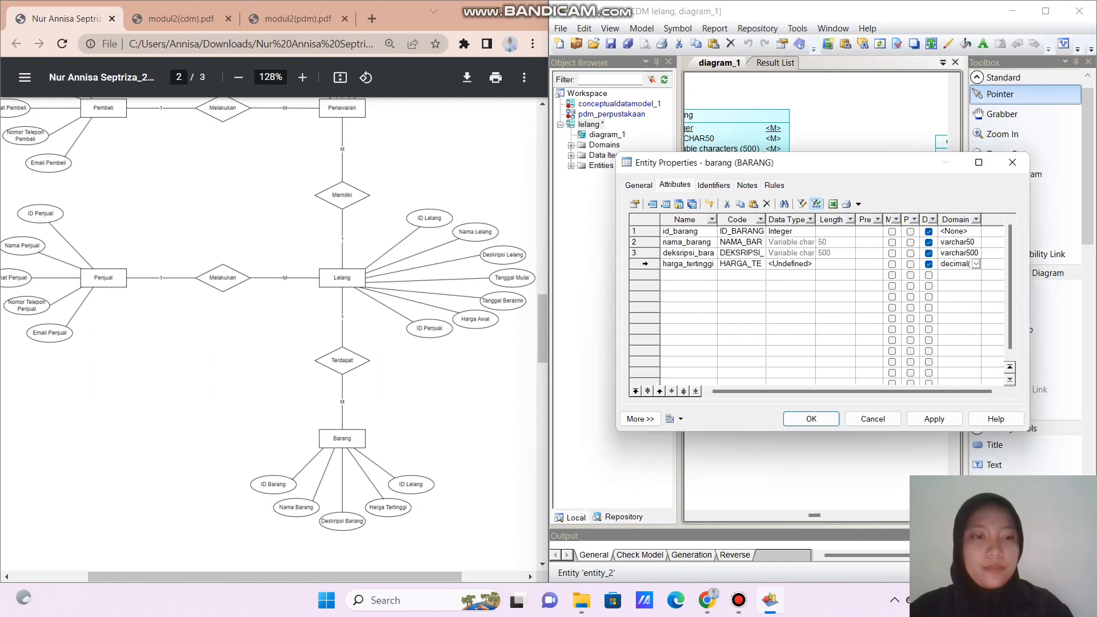
# - Make id_barang the primary identifier, mark nama_barang, deksripsi_barang and harga_tertinggi as mandatory, and apply the barang entity's properties
pyautogui.click(911, 231)
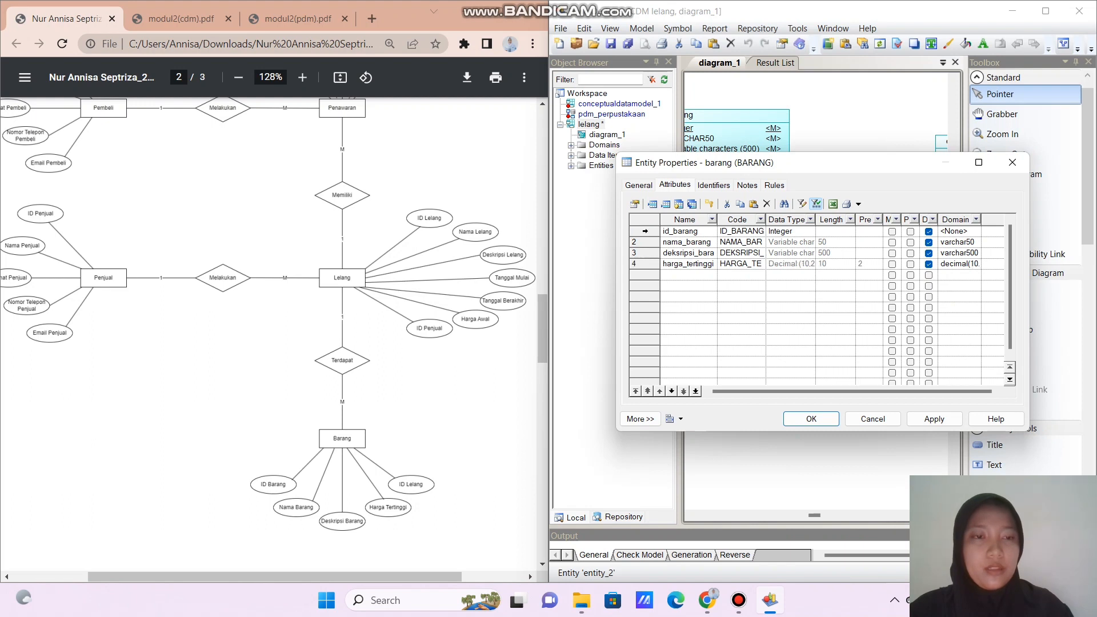
pyautogui.click(910, 231)
pyautogui.click(892, 243)
pyautogui.click(893, 253)
pyautogui.click(892, 264)
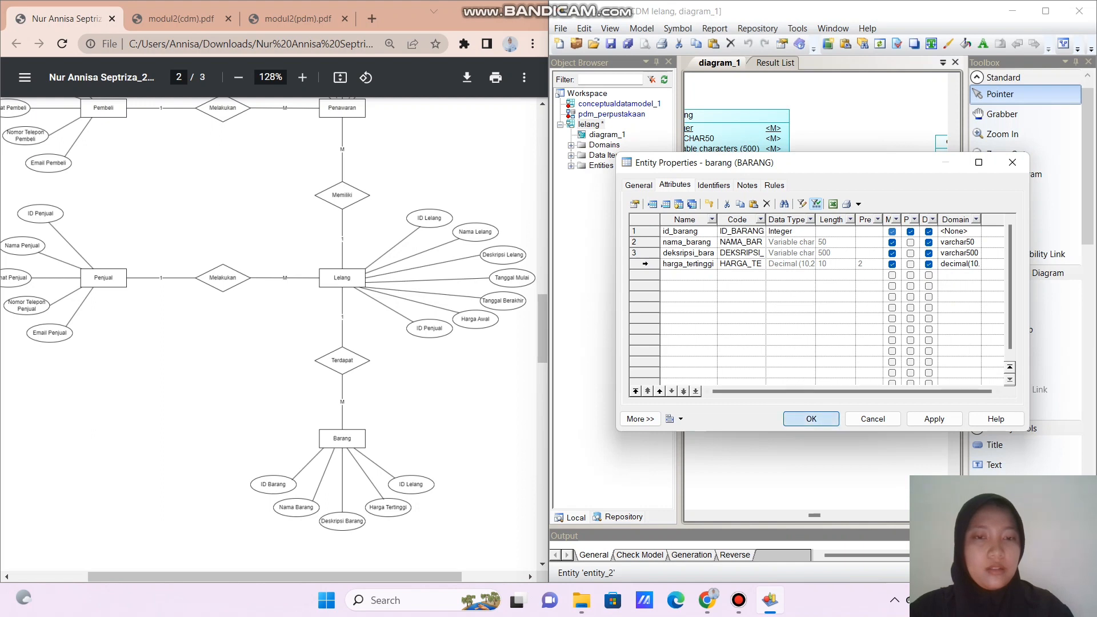
pyautogui.click(812, 419)
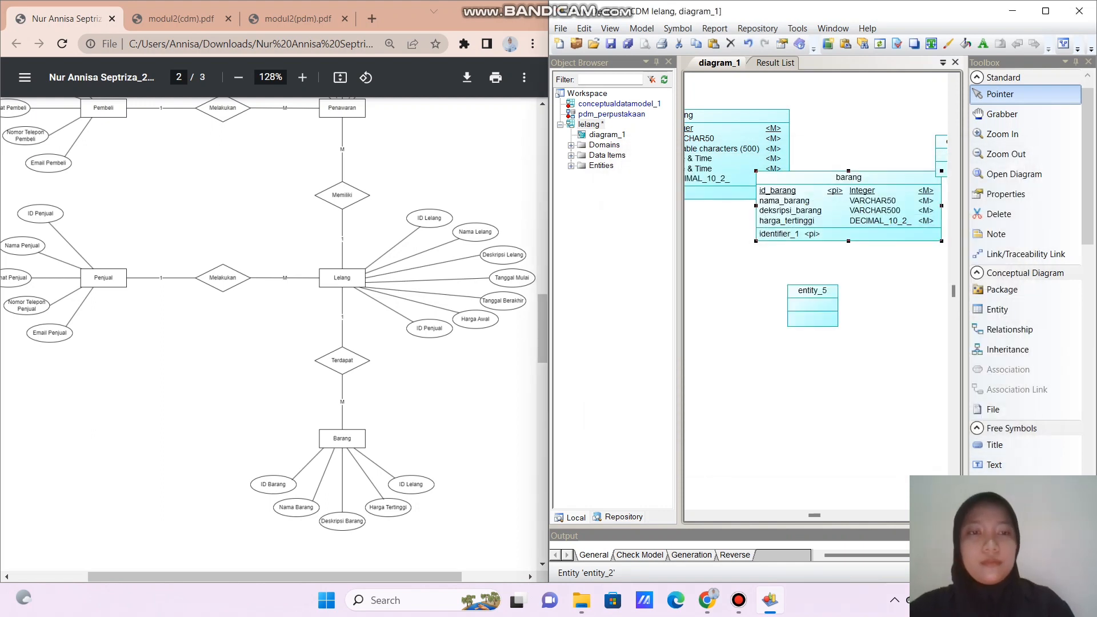
# - Move the barang entity down clear of the lelang entity and reposition entity_5 below it without overlap
pyautogui.moveTo(851, 198); pyautogui.dragTo(855, 226)
pyautogui.click(856, 227)
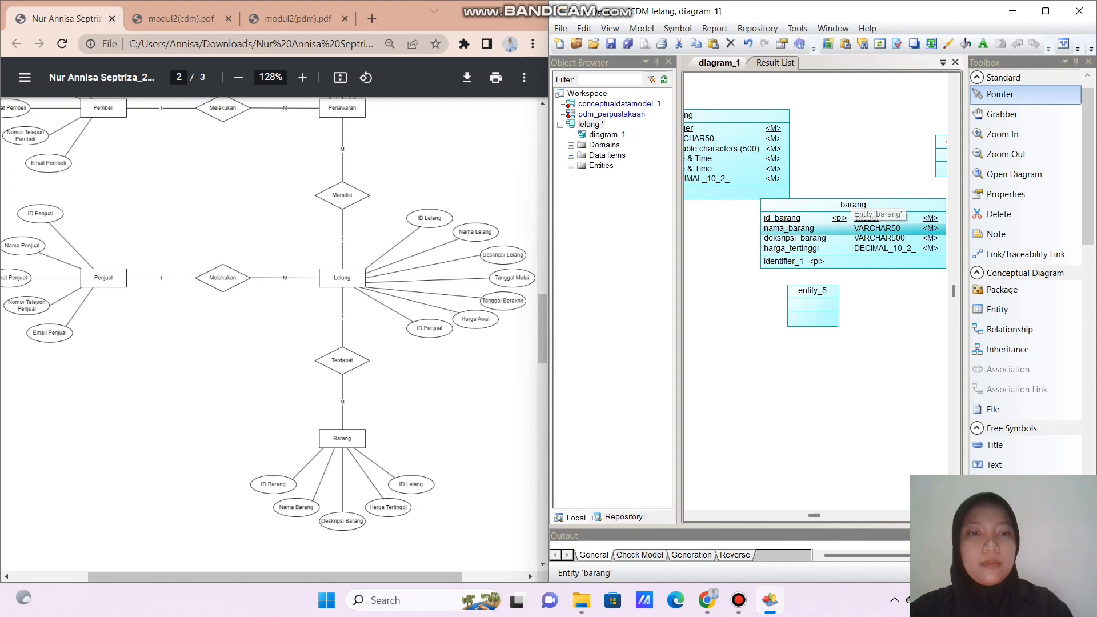
pyautogui.click(858, 276)
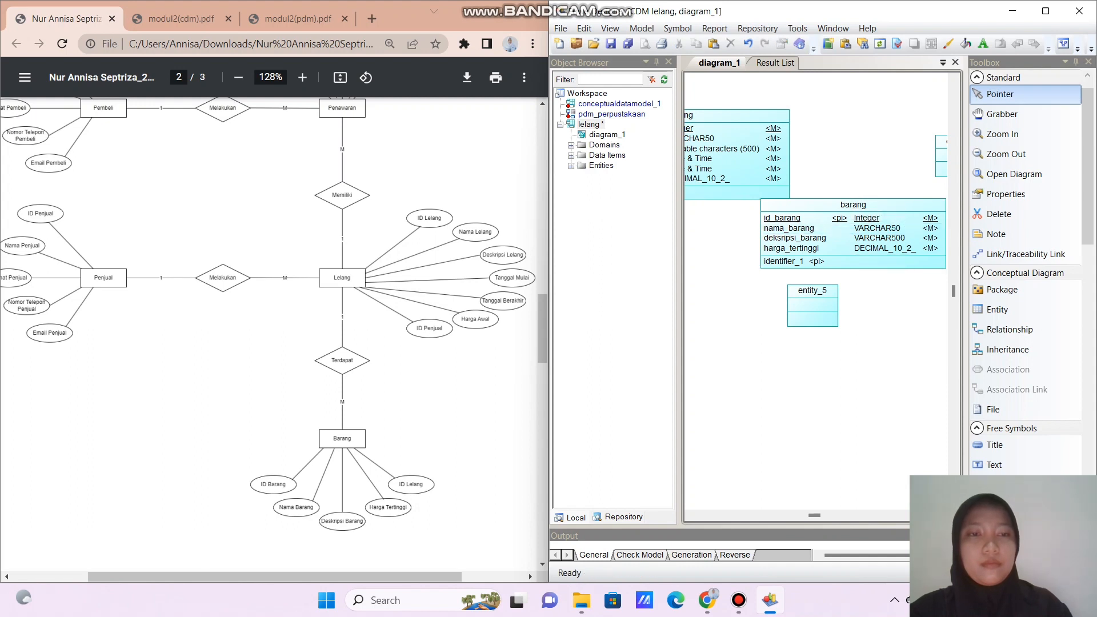
pyautogui.moveTo(829, 231); pyautogui.dragTo(838, 248)
pyautogui.click(813, 309)
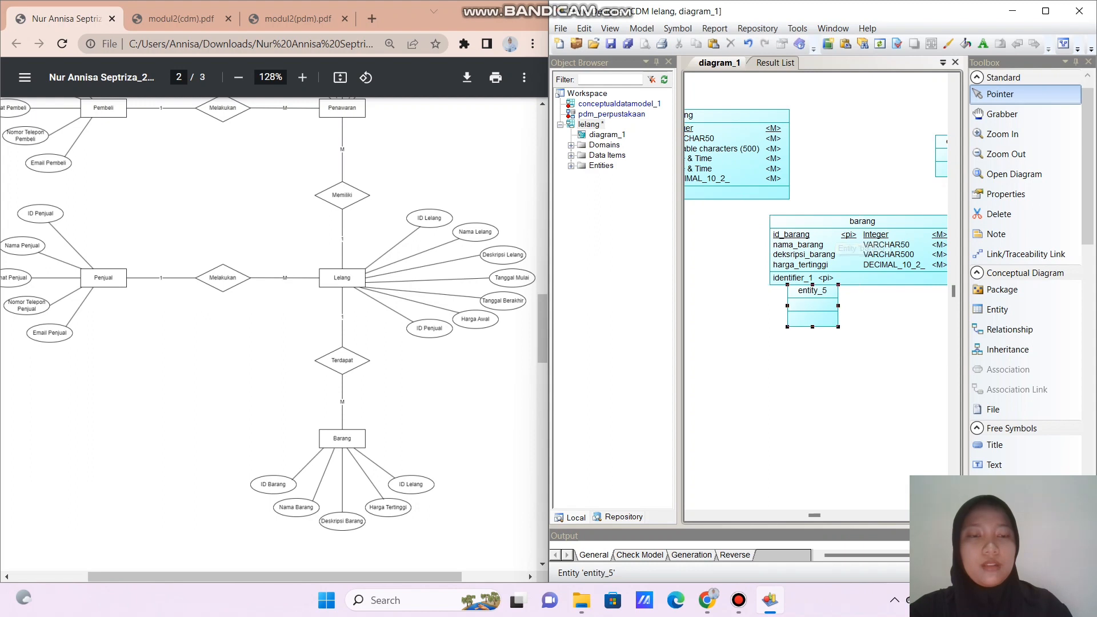
pyautogui.moveTo(813, 309); pyautogui.dragTo(801, 332)
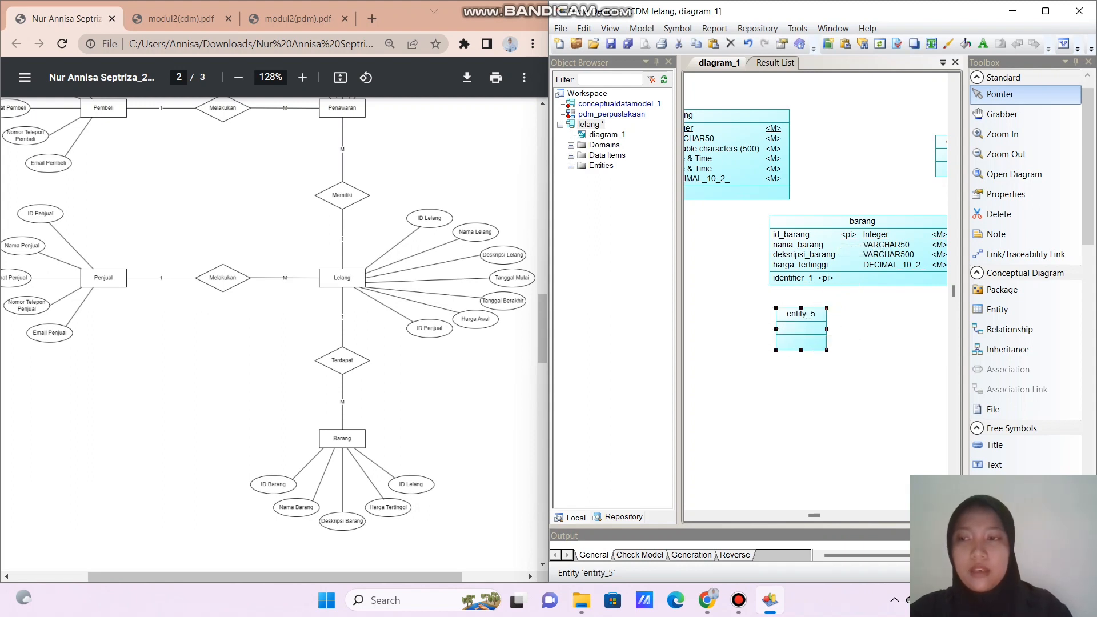
# - Rename entity_5 as penawaran, following the Penawaran entity in the ERD
pyautogui.scroll(2, 274, 334)
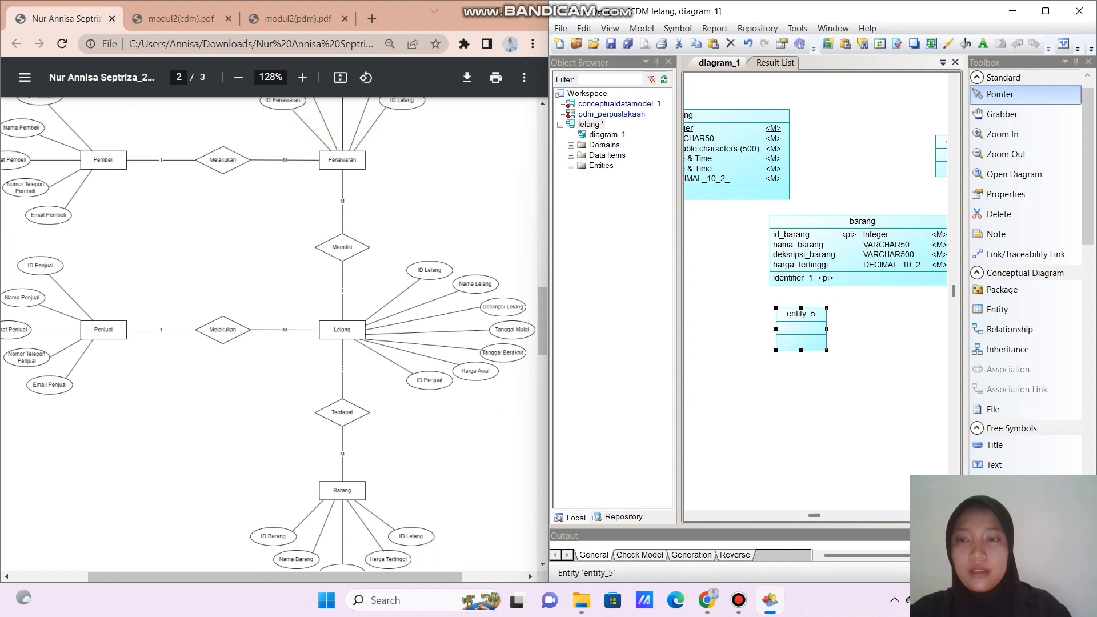
pyautogui.scroll(2, 275, 334)
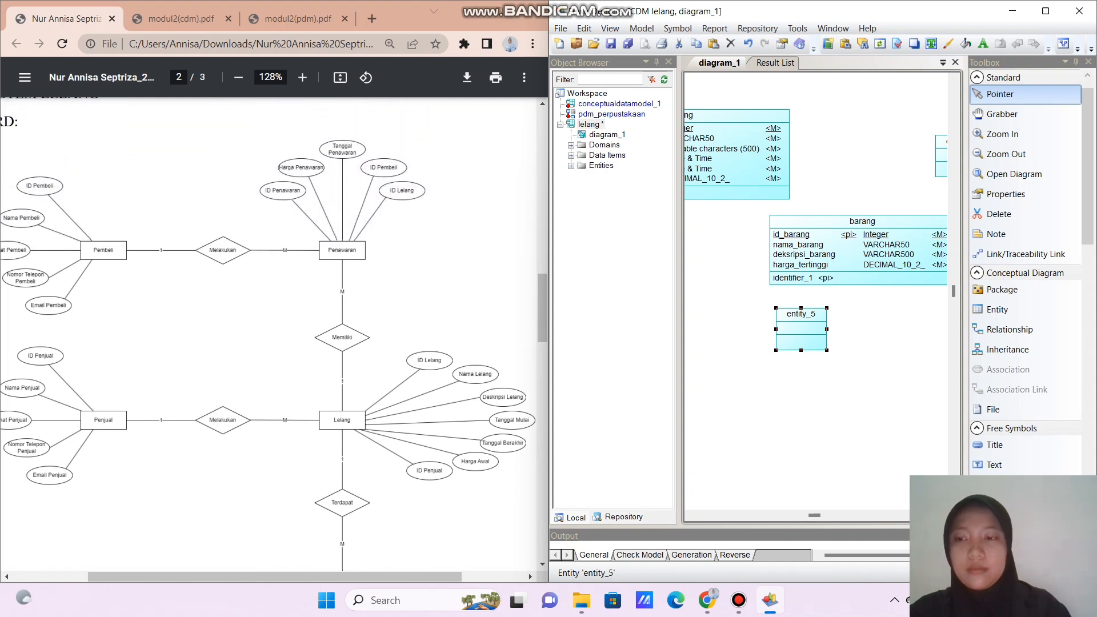
pyautogui.hscroll(-1, 269, 337)
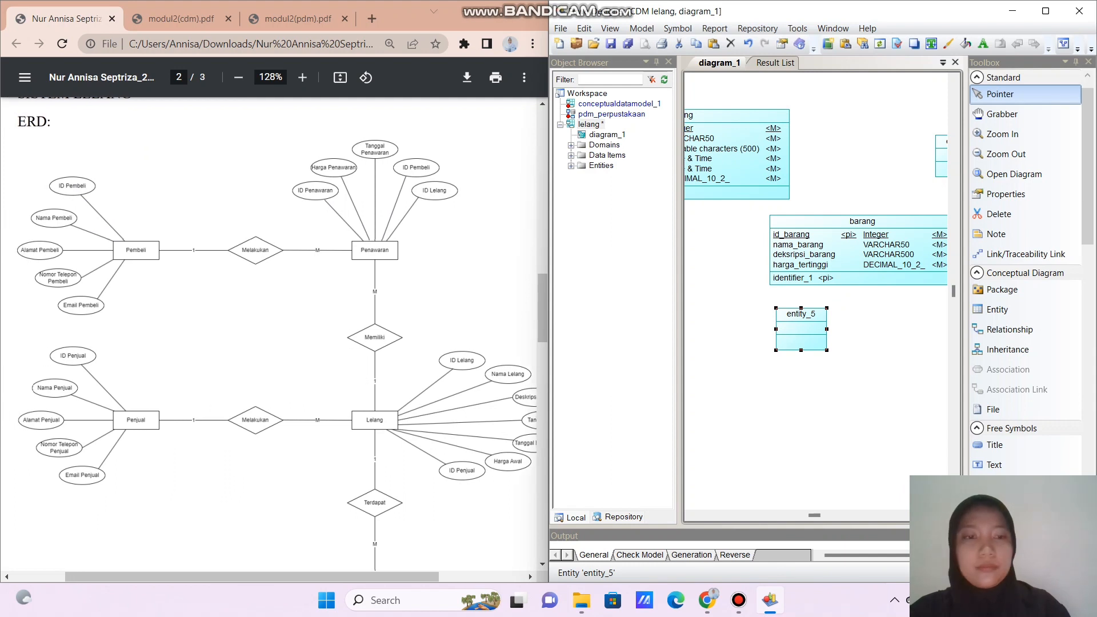
pyautogui.doubleClick(801, 337)
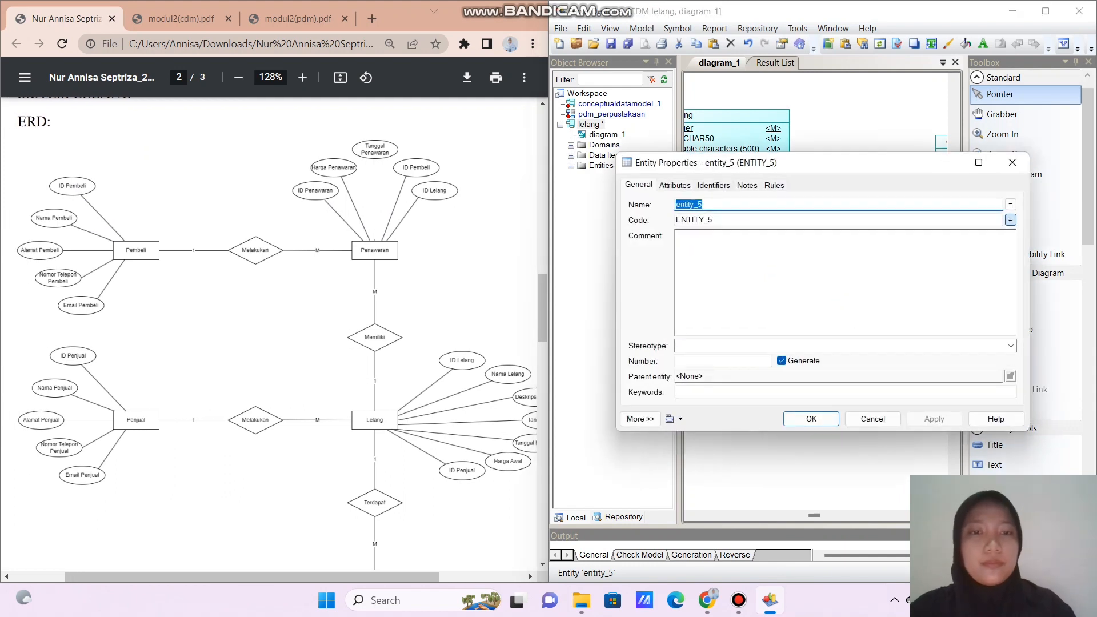
pyautogui.press('BackSpace')
pyautogui.write('penawaran')
# - Add a first attribute named id_penawaran to the penawaran entity, keeping its properties window clear of the model diagram's lower area
pyautogui.click(675, 185)
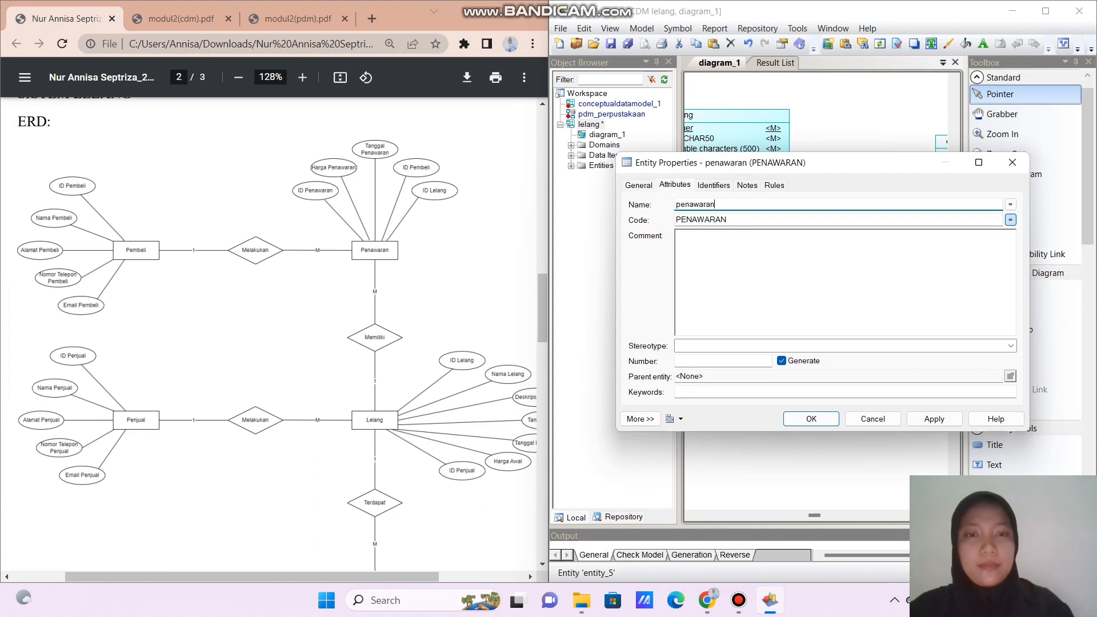
pyautogui.click(683, 231)
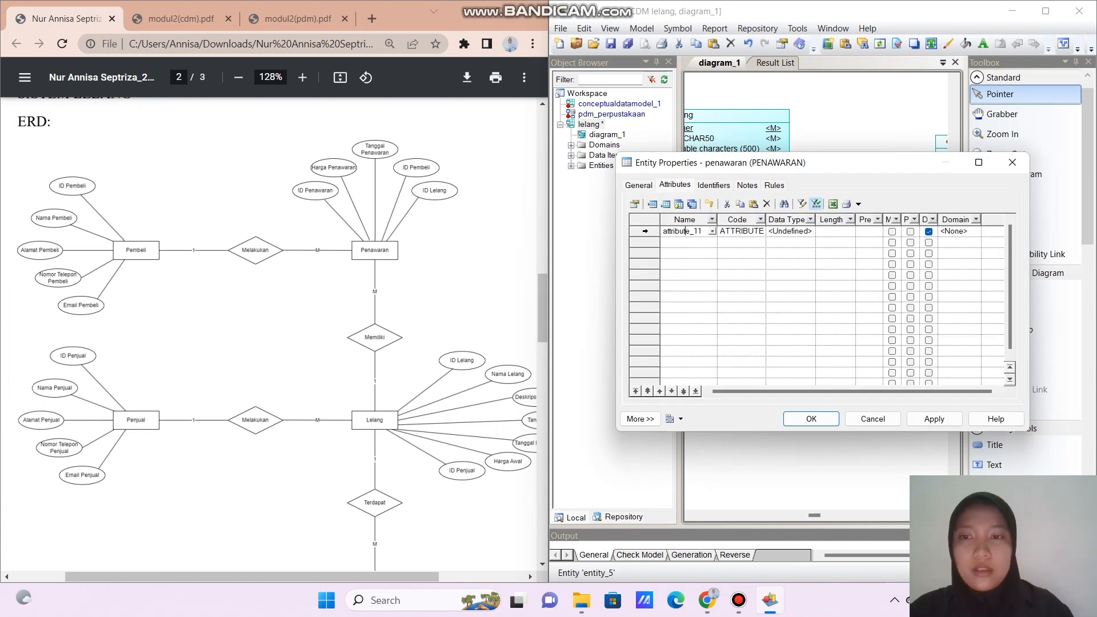
pyautogui.click(686, 231)
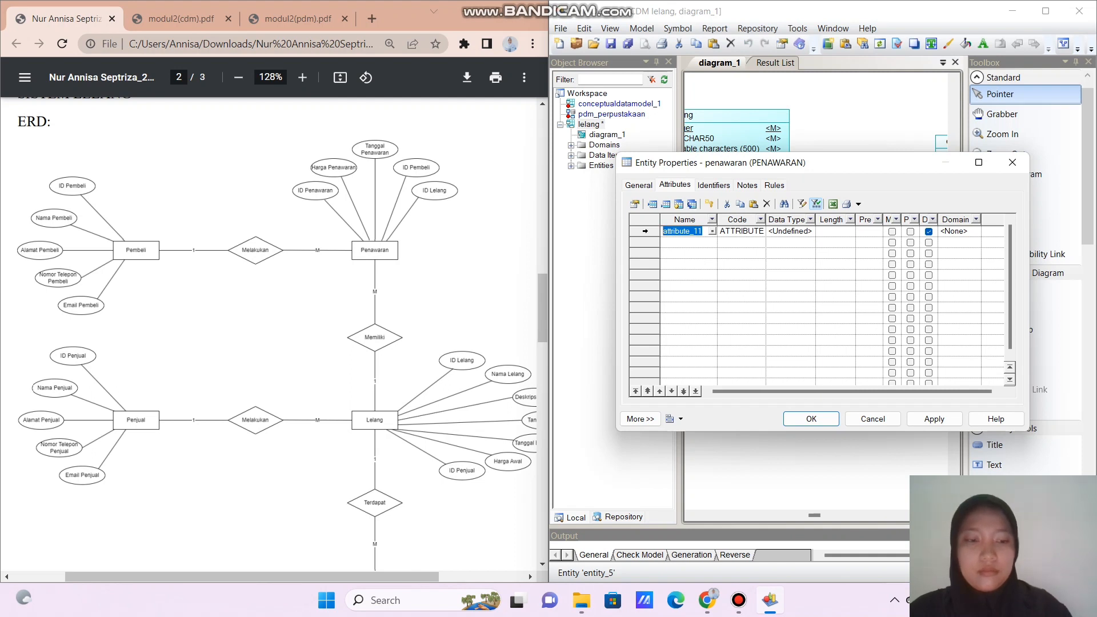
pyautogui.press('BackSpace')
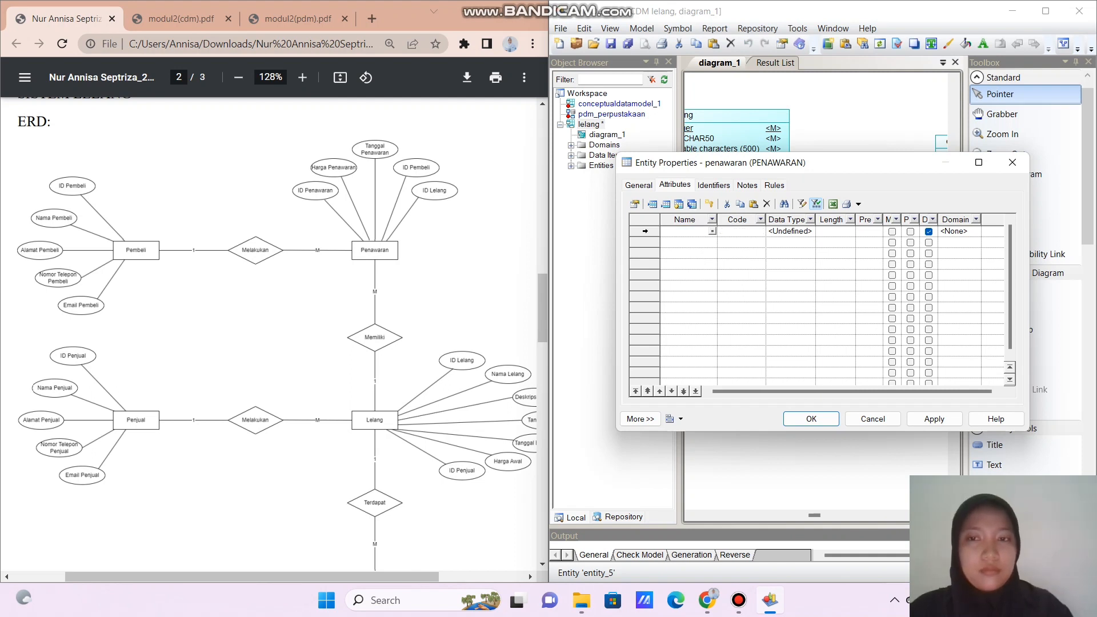
pyautogui.moveTo(834, 164); pyautogui.dragTo(851, 82)
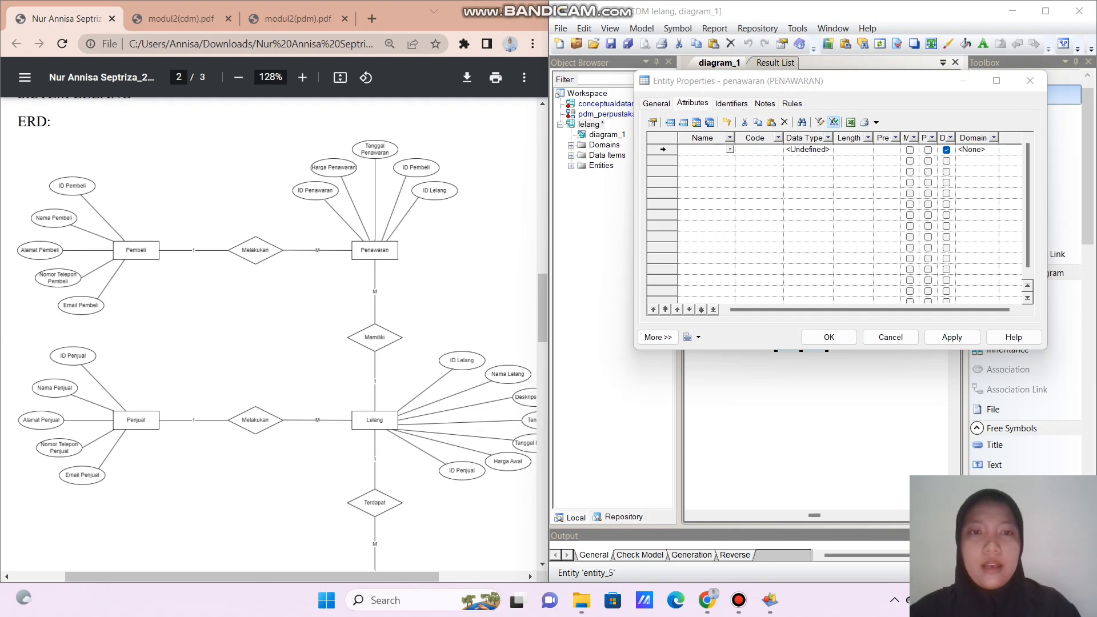
pyautogui.click(702, 150)
pyautogui.write('id_')
pyautogui.write('penawaran')
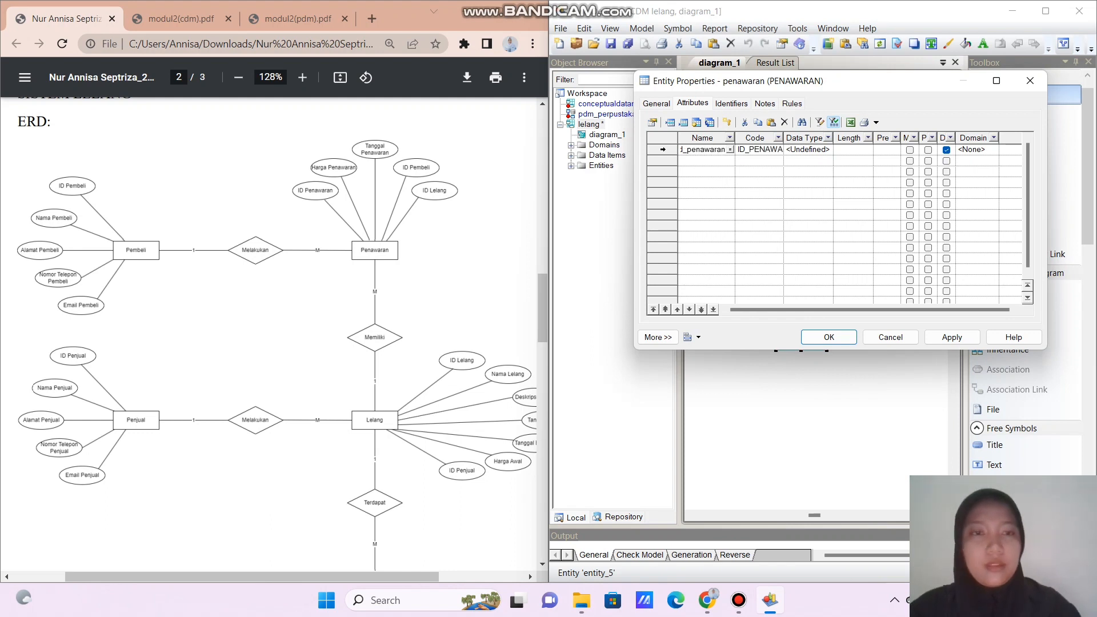
# - Set the data type of the id_penawaran attribute to Integer
pyautogui.click(806, 149)
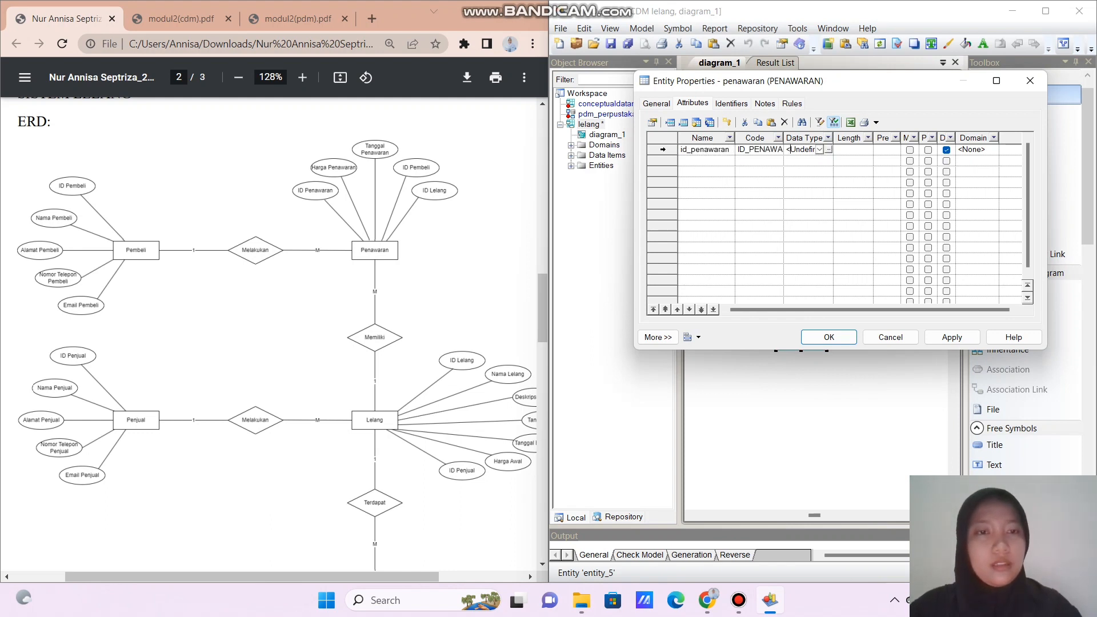
pyautogui.click(819, 149)
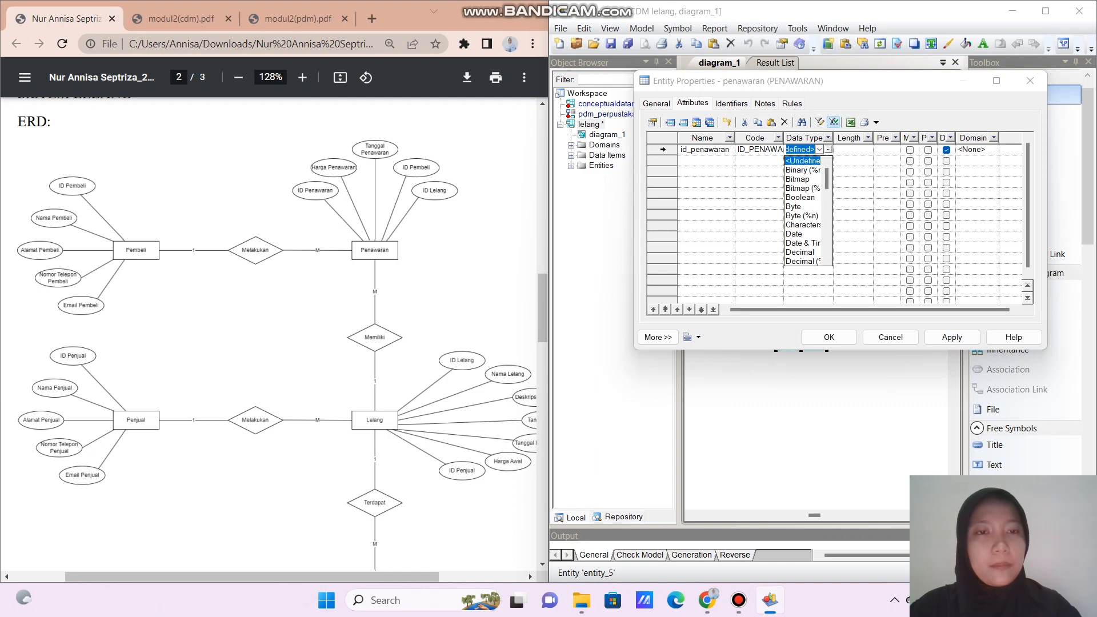
pyautogui.click(828, 149)
pyautogui.click(828, 150)
pyautogui.click(703, 120)
pyautogui.click(845, 330)
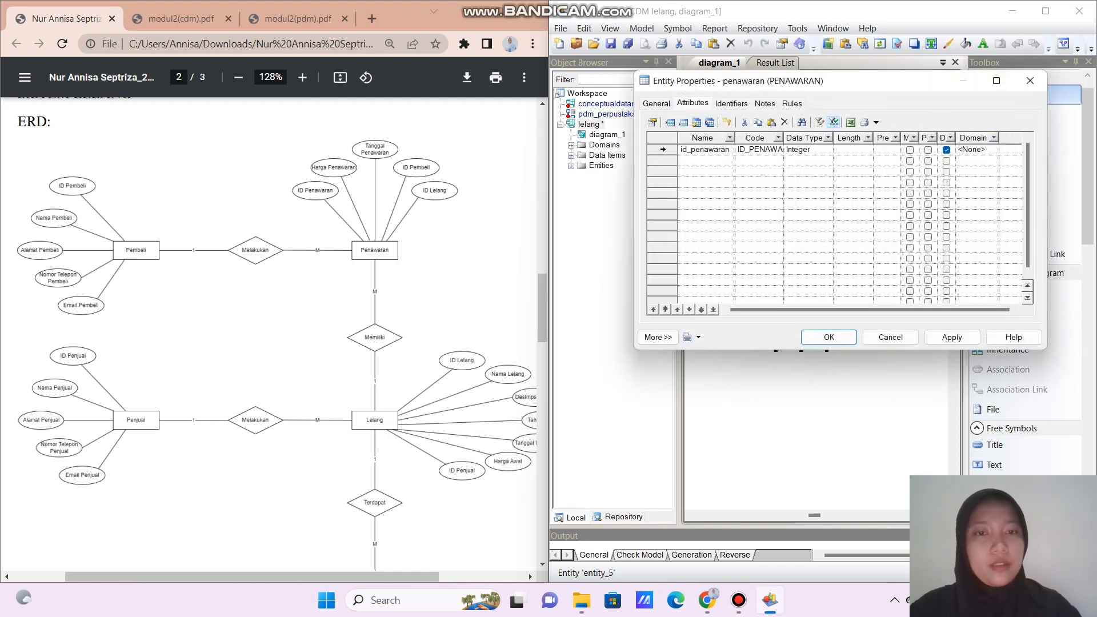
# - Add a second attribute named harga_penawaran to the penawaran entity
pyautogui.click(703, 160)
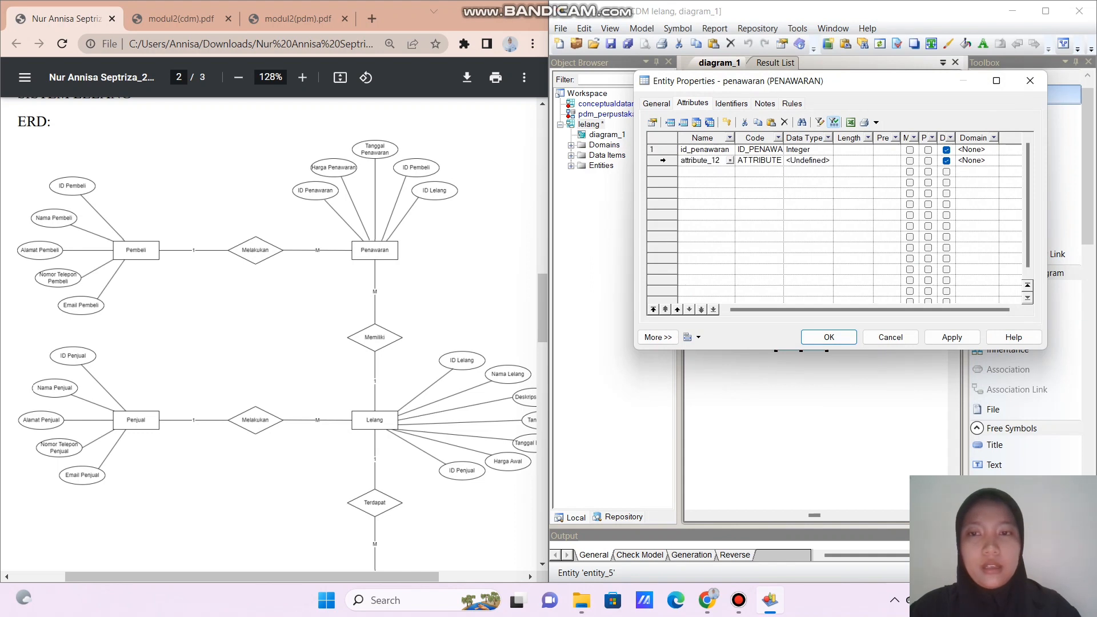
pyautogui.press('BackSpace')
pyautogui.press('BackSpace')
pyautogui.press('BackSpace')
pyautogui.press('BackSpace')
pyautogui.press('BackSpace')
pyautogui.press('BackSpace')
pyautogui.press('BackSpace')
pyautogui.press('BackSpace')
pyautogui.press('BackSpace')
pyautogui.press('BackSpace')
pyautogui.press('BackSpace')
pyautogui.press('BackSpace')
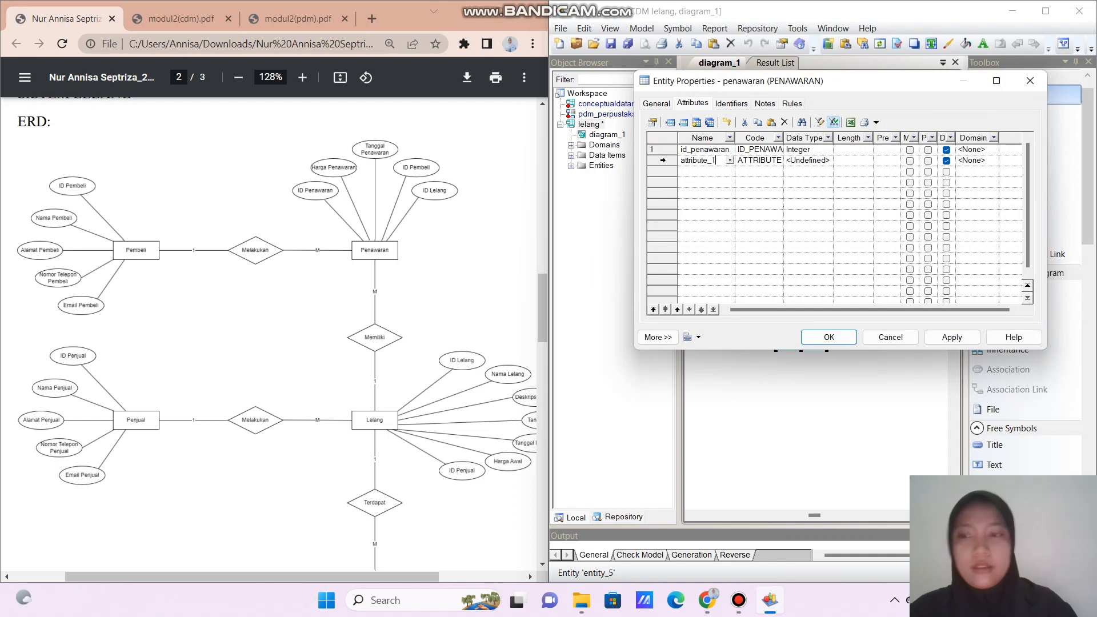
pyautogui.write('harga')
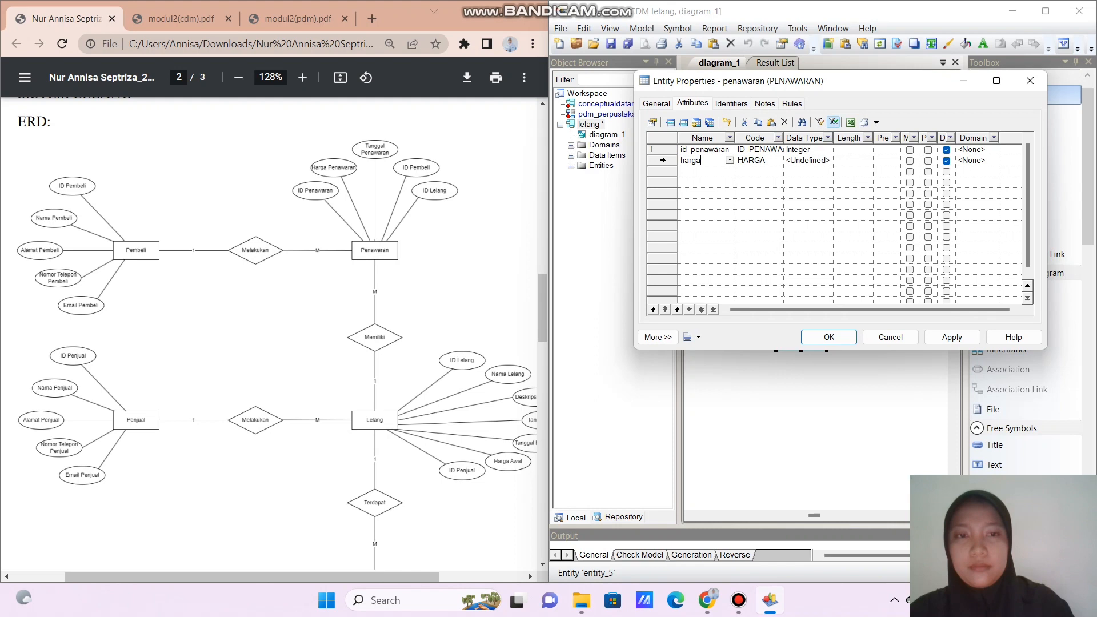
pyautogui.write('_penawaran')
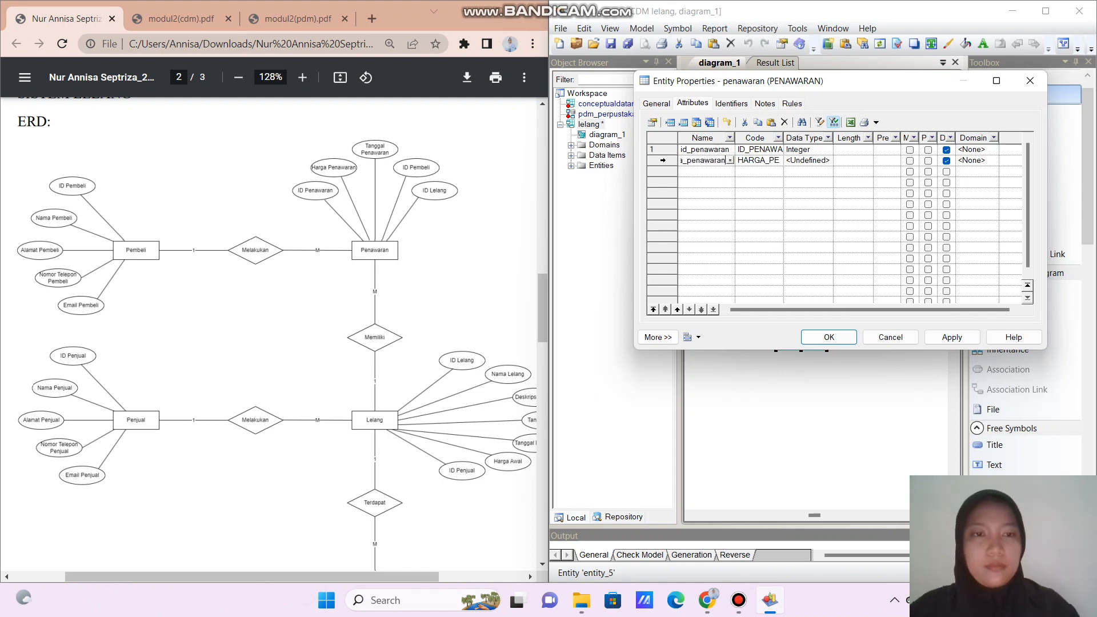
pyautogui.click(800, 160)
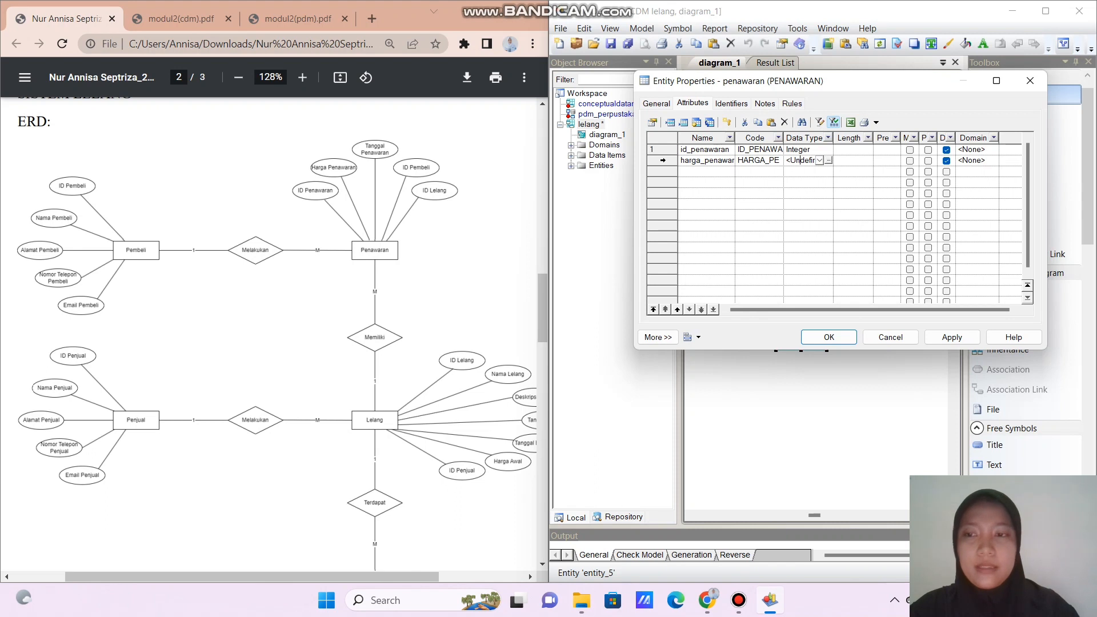
pyautogui.click(820, 160)
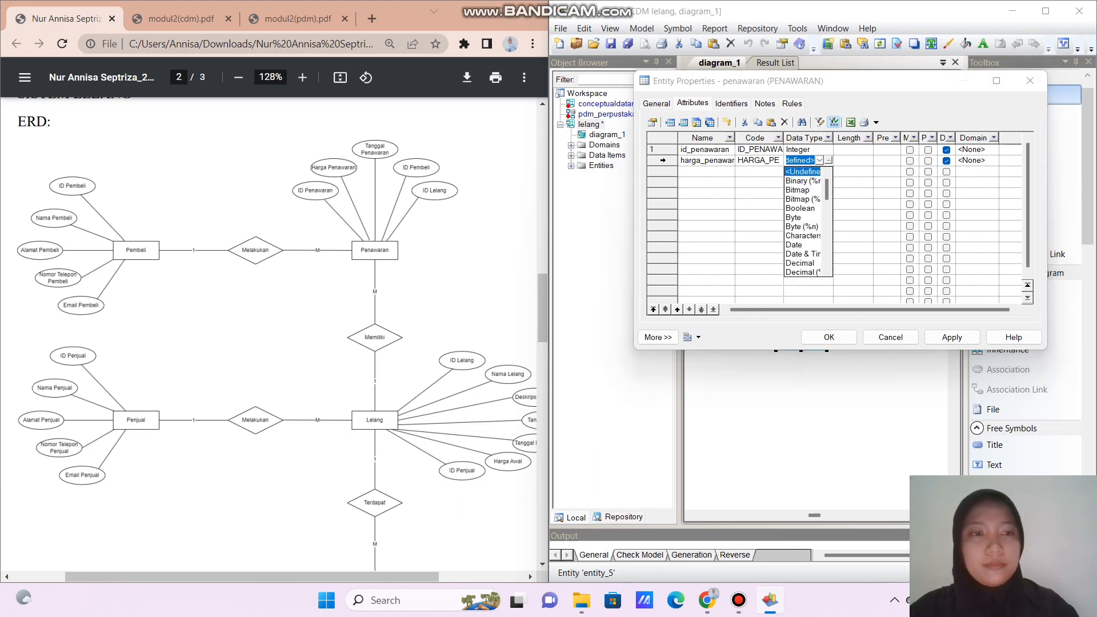
pyautogui.press('Escape')
# - Assign the decimal(10,2) domain to the harga_penawaran attribute
pyautogui.click(975, 161)
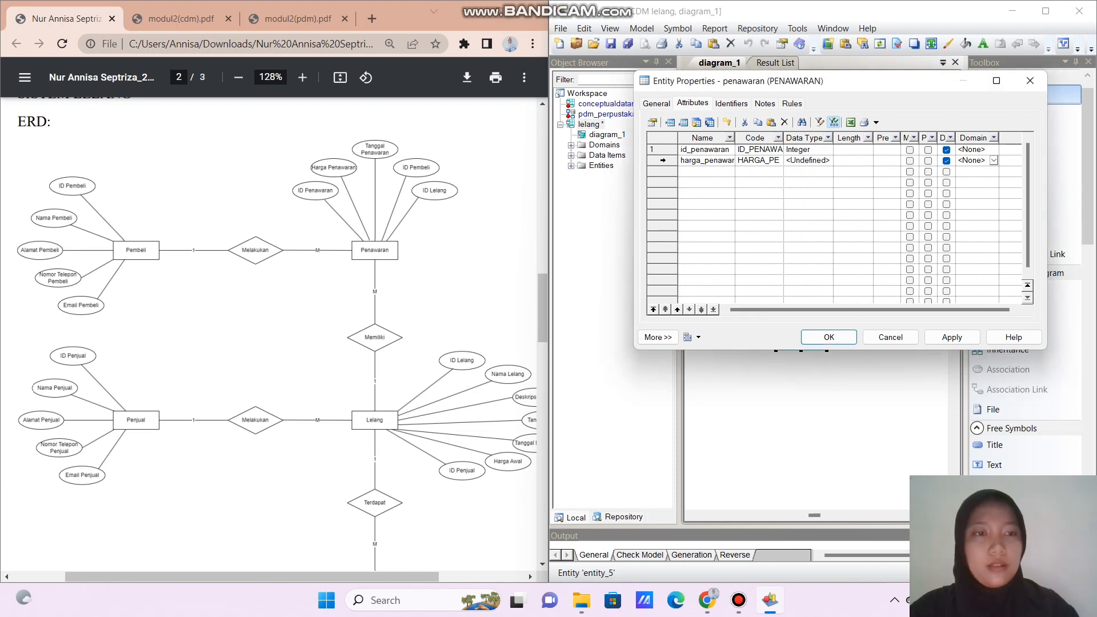
pyautogui.click(995, 161)
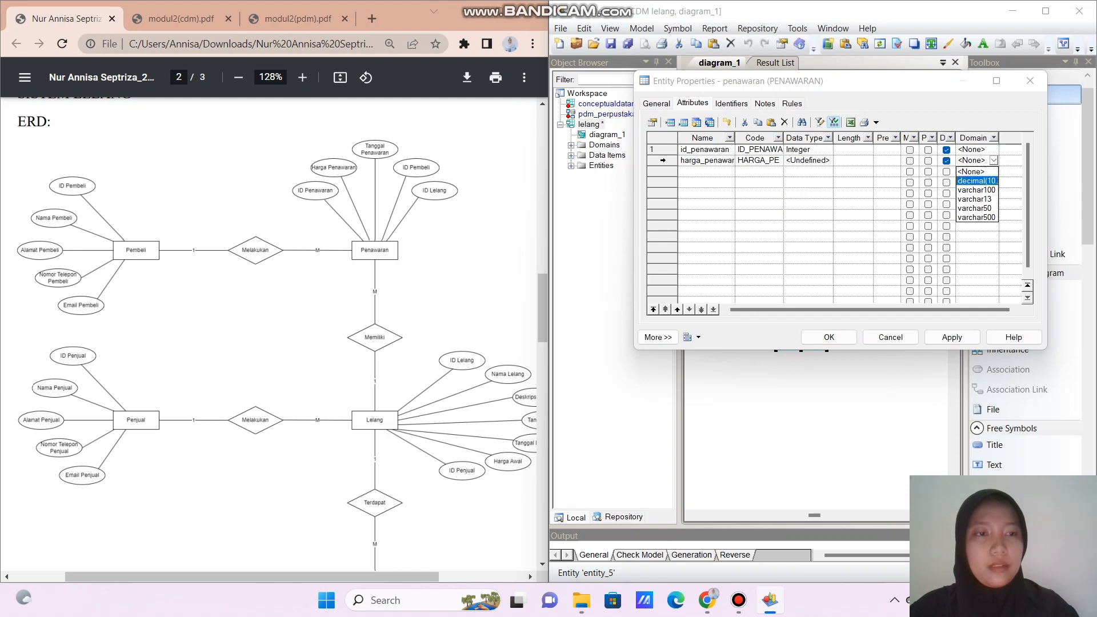
pyautogui.click(977, 181)
# - Add a third attribute named "tanggal penawarn" to the penawaran entity
pyautogui.click(712, 171)
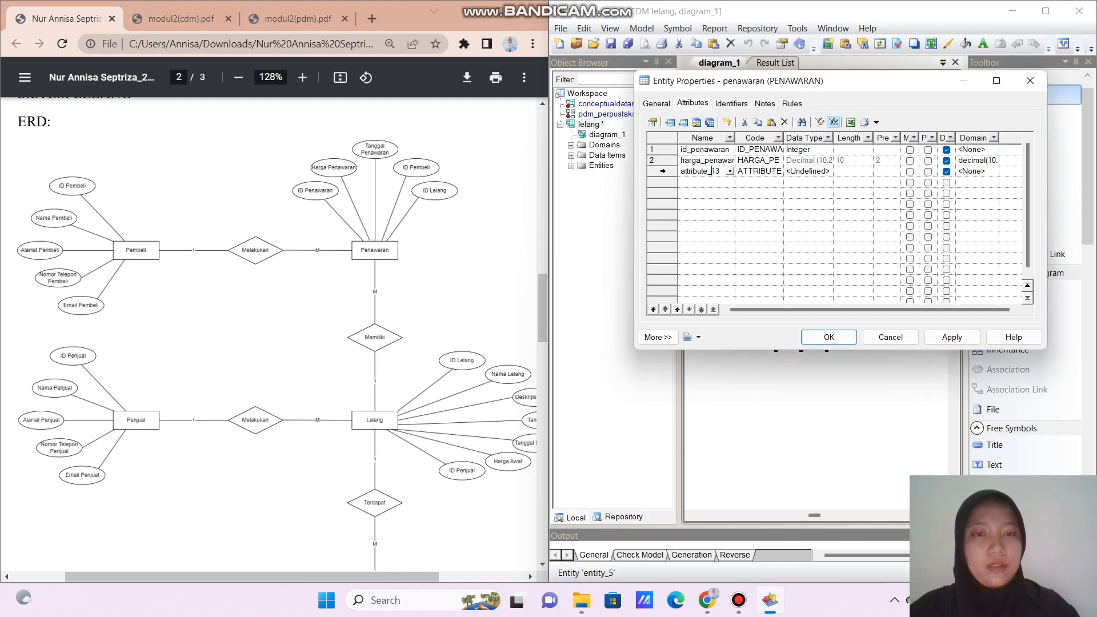
pyautogui.press('BackSpace')
pyautogui.press('BackSpace')
pyautogui.press('BackSpace')
pyautogui.press('BackSpace')
pyautogui.press('BackSpace')
pyautogui.press('BackSpace')
pyautogui.press('BackSpace')
pyautogui.press('BackSpace')
pyautogui.press('BackSpace')
pyautogui.press('BackSpace')
pyautogui.press('BackSpace')
pyautogui.press('BackSpace')
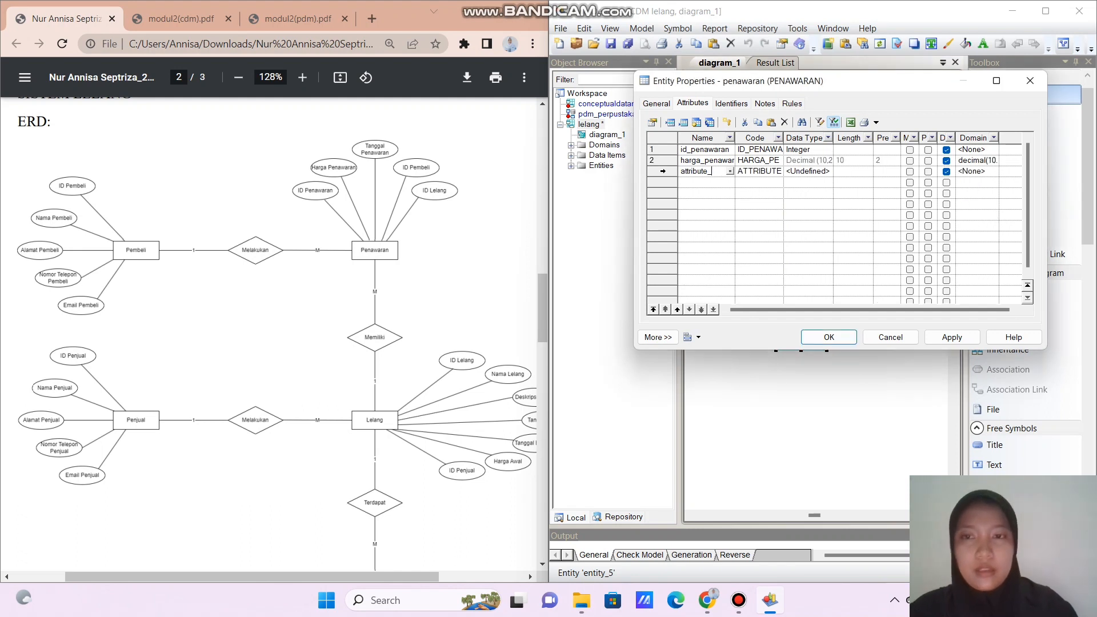
pyautogui.write('tangga')
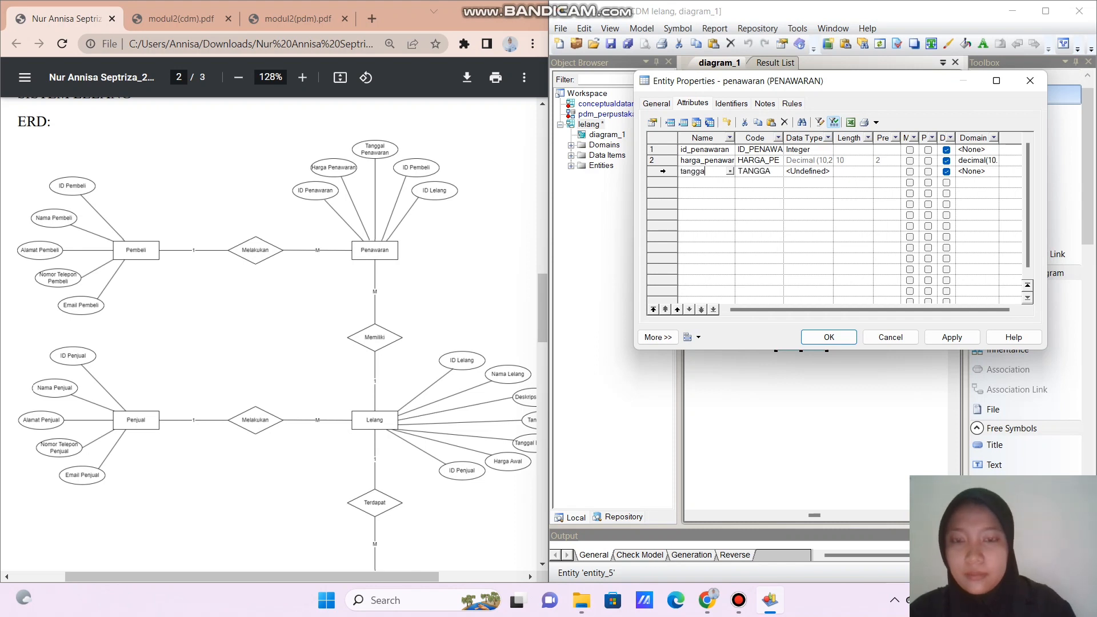
pyautogui.write('l penaw')
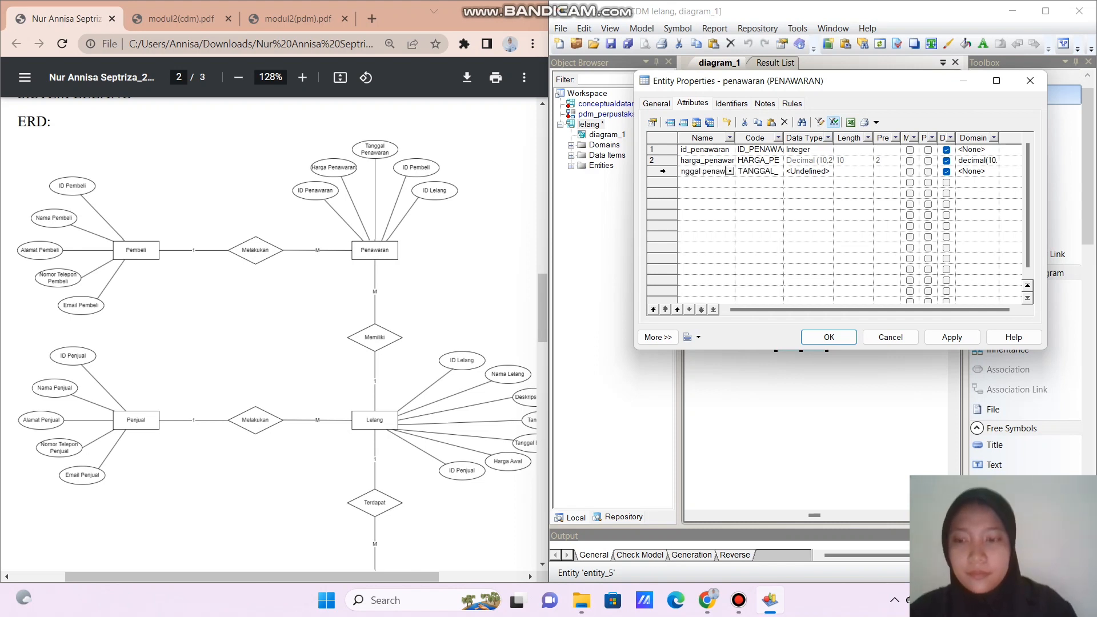
pyautogui.write('arn')
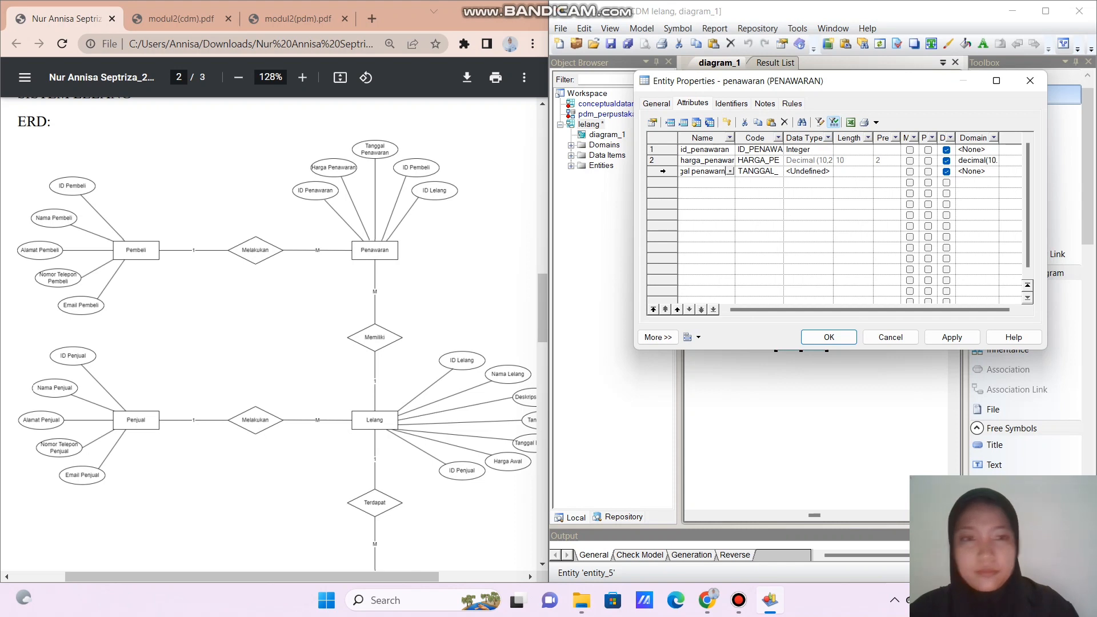
# - Set the data type of the "tanggal penawarn" attribute to Date & time
pyautogui.click(803, 170)
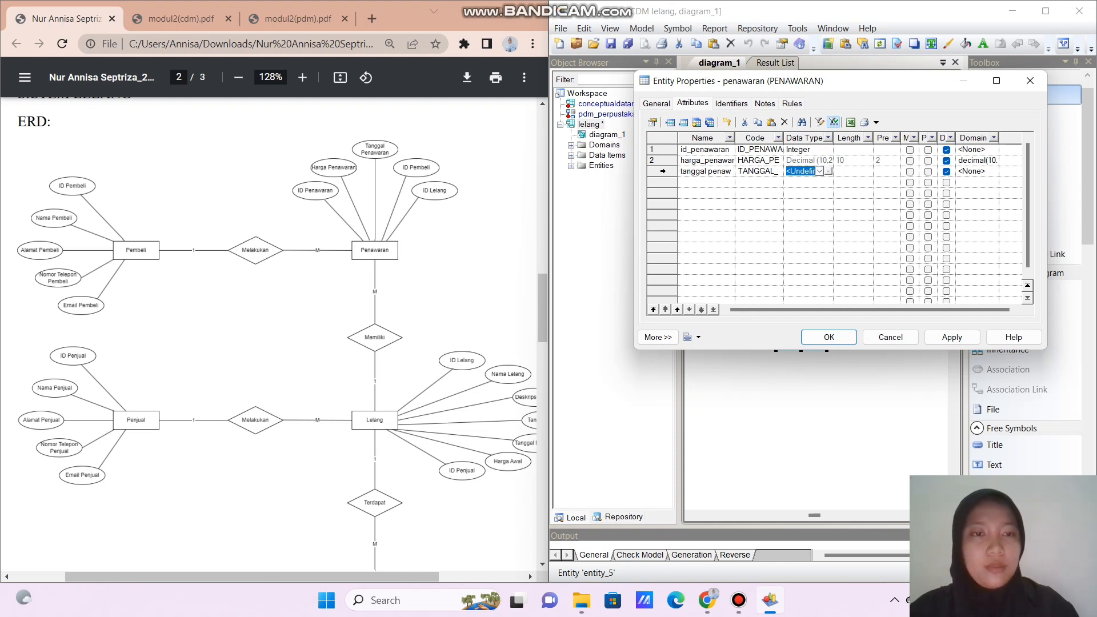
pyautogui.click(829, 171)
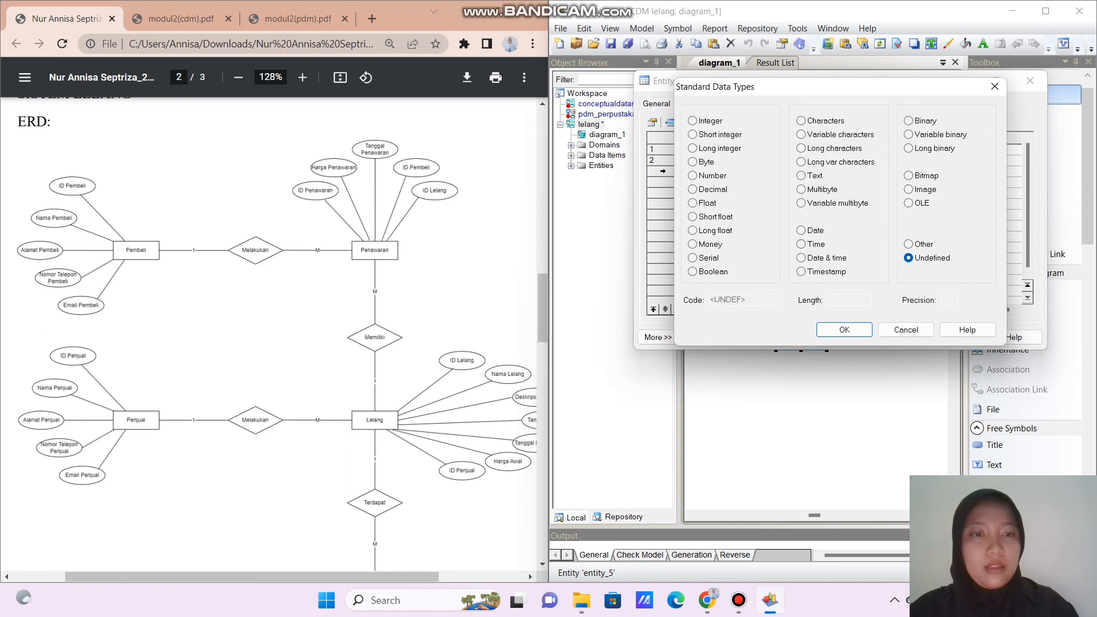
pyautogui.click(801, 258)
pyautogui.click(844, 330)
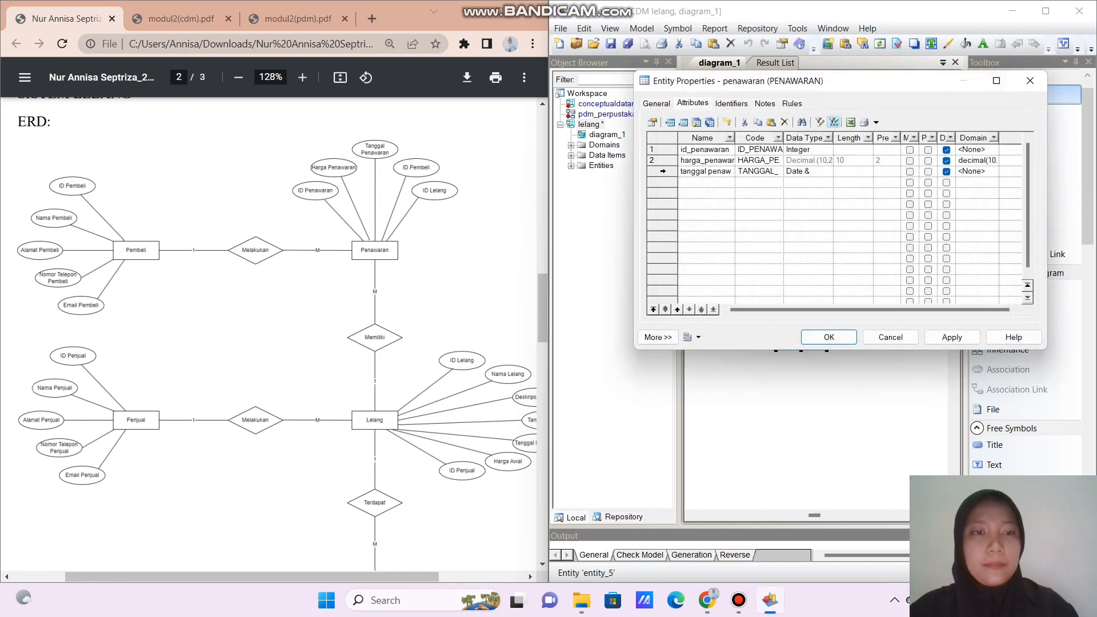
# - Make all three penawaran attributes mandatory with id_penawaran as the primary identifier, and accept the entity's properties
pyautogui.click(910, 149)
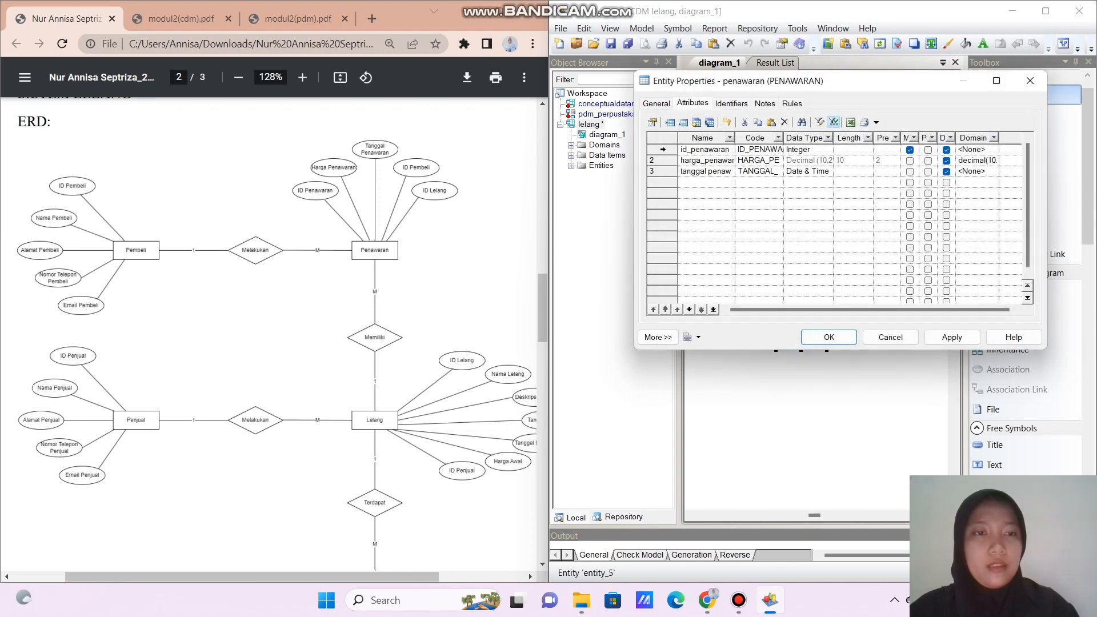
pyautogui.click(928, 150)
pyautogui.click(910, 160)
pyautogui.click(910, 171)
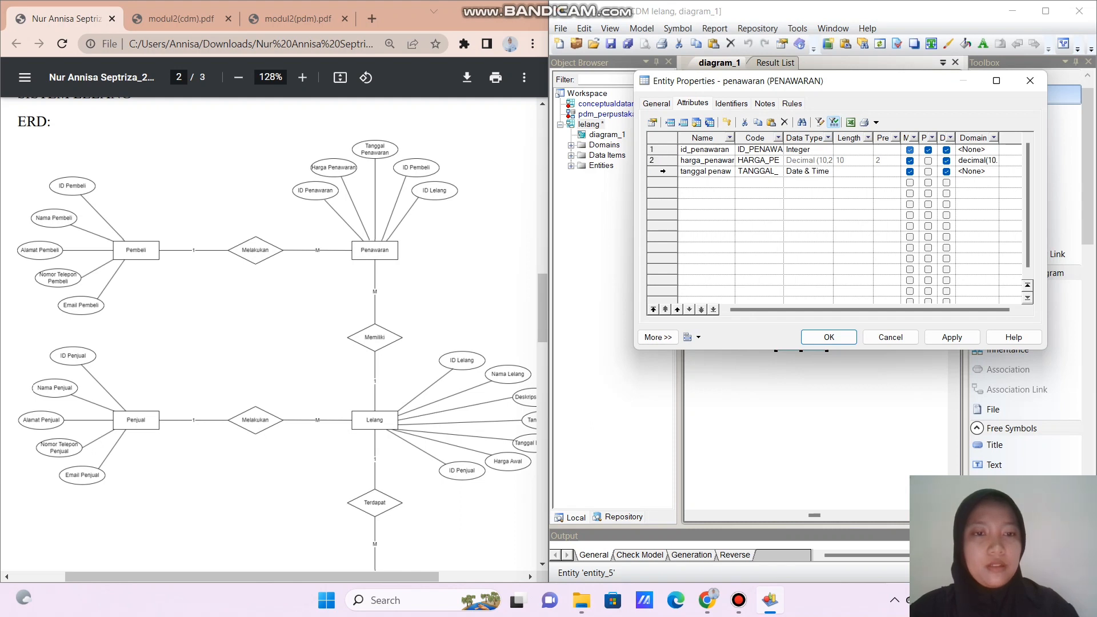
pyautogui.click(829, 337)
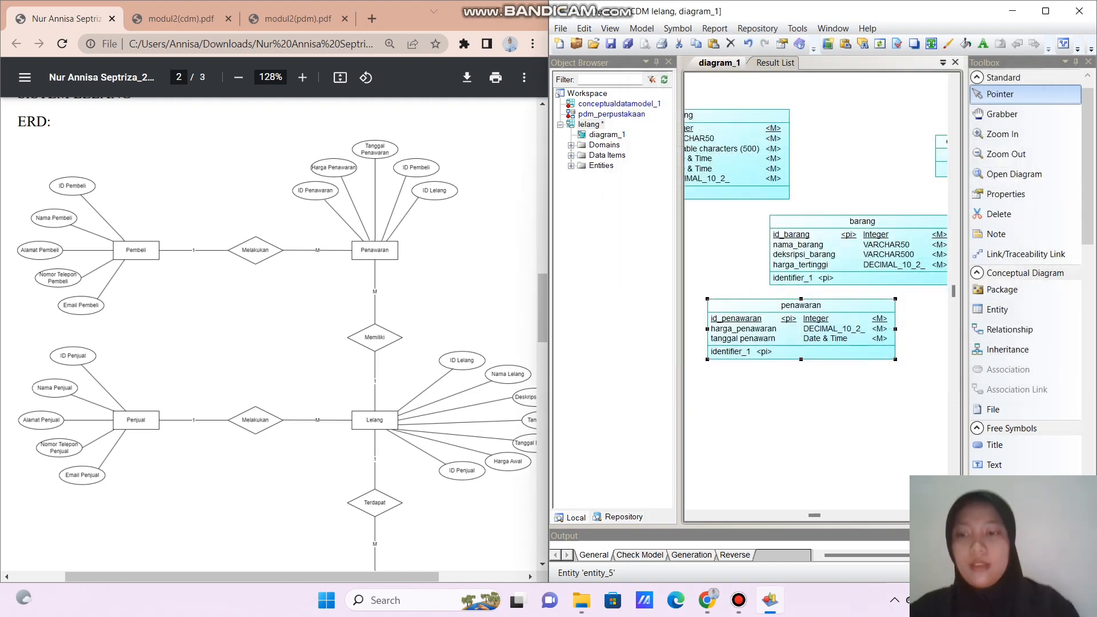
# - Rename the entity_3 entity in the diagram as pembeli
pyautogui.hscroll(-3, 269, 335)
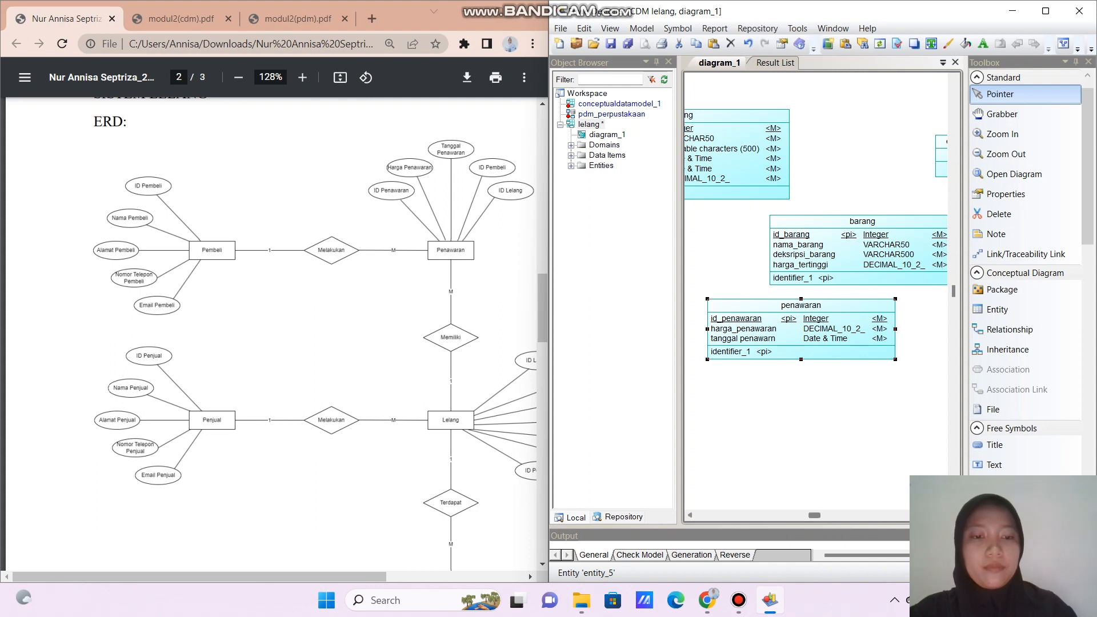
pyautogui.hscroll(-3, 818, 286)
pyautogui.hscroll(5, 818, 286)
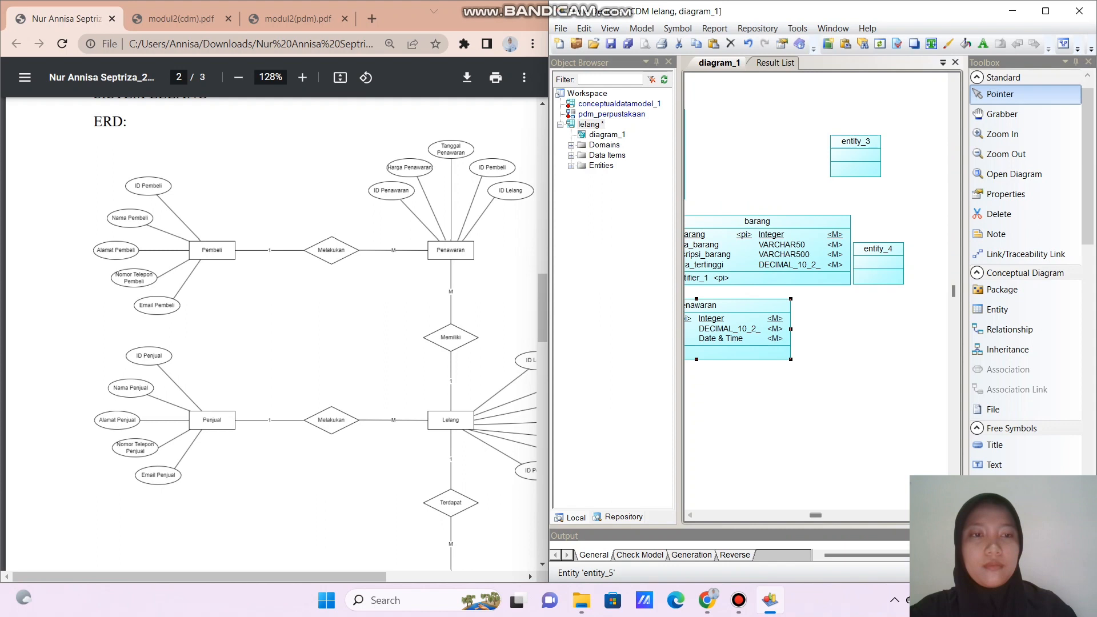
pyautogui.doubleClick(856, 158)
pyautogui.write('pembeli')
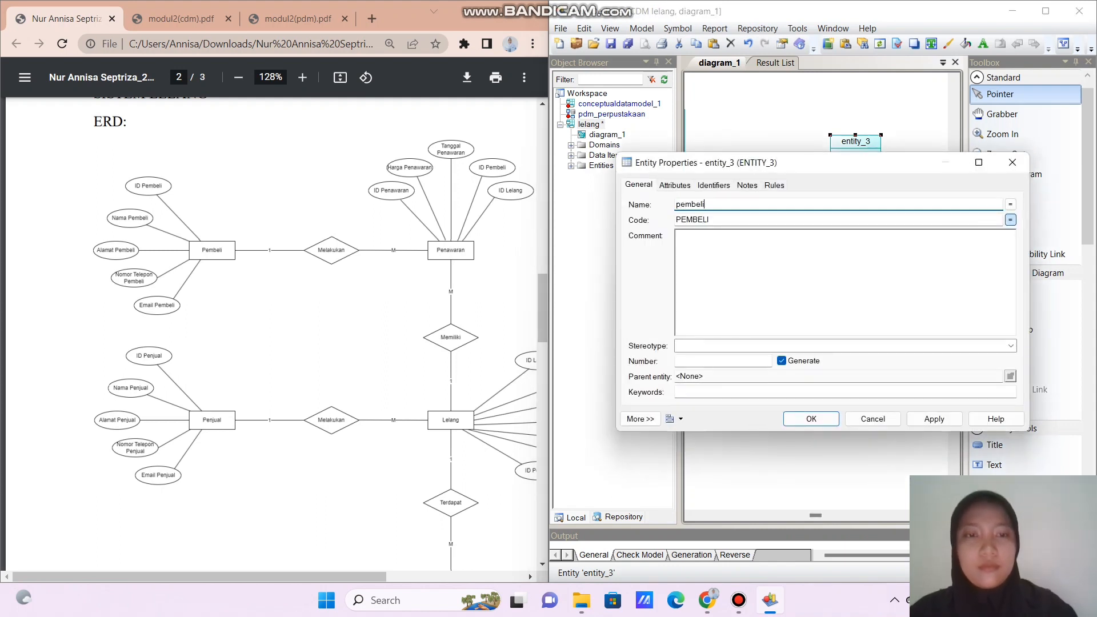
# - Add a first attribute named id_pembeli to the pembeli entity
pyautogui.hotkey('ctrl', 'Tab')
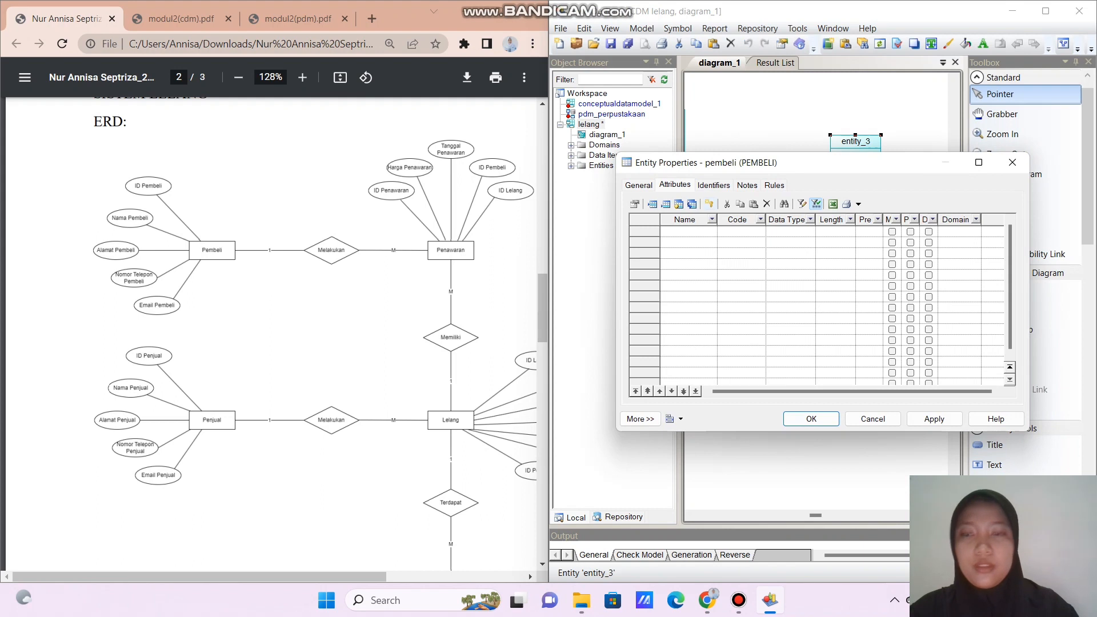
pyautogui.click(694, 231)
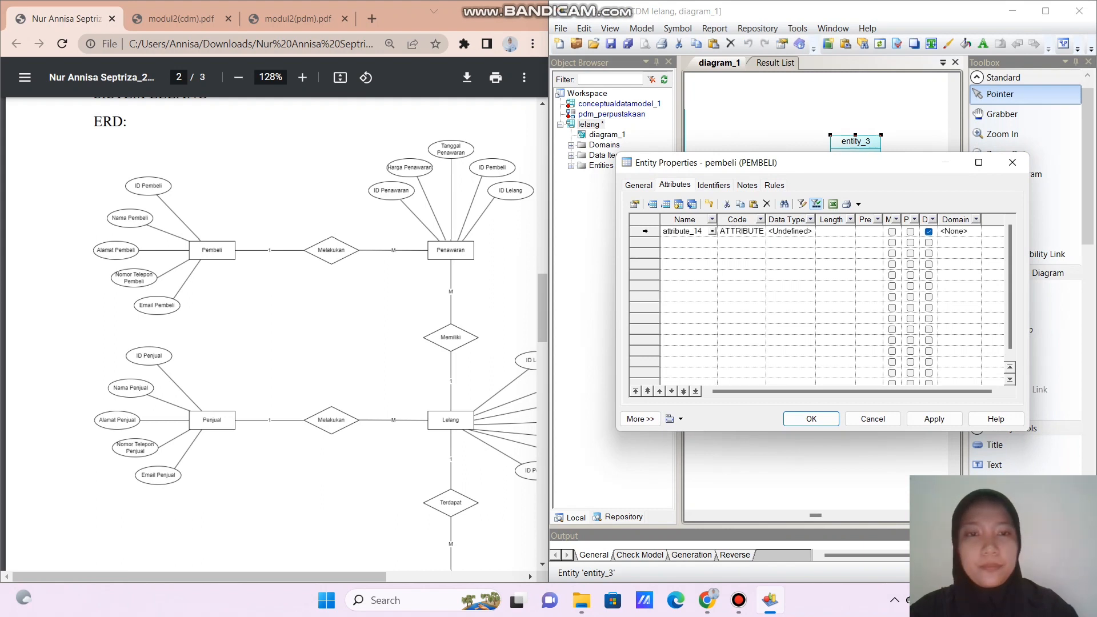
pyautogui.press('BackSpace')
pyautogui.press('BackSpace')
pyautogui.press('BackSpace')
pyautogui.press('BackSpace')
pyautogui.press('BackSpace')
pyautogui.press('BackSpace')
pyautogui.press('BackSpace')
pyautogui.press('BackSpace')
pyautogui.press('BackSpace')
pyautogui.press('BackSpace')
pyautogui.press('BackSpace')
pyautogui.press('BackSpace')
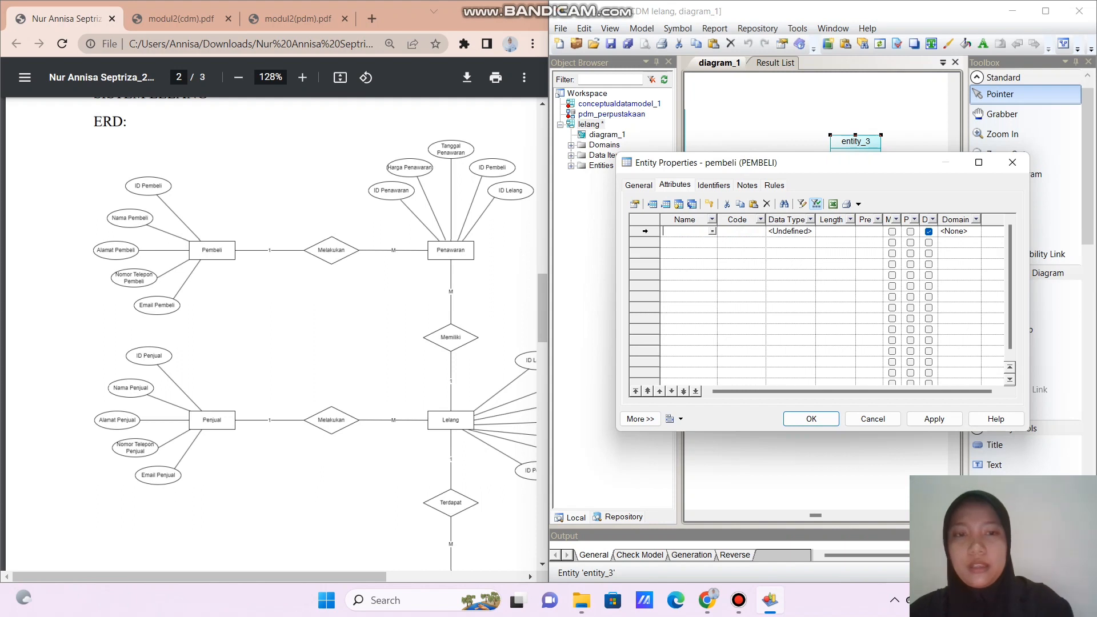
pyautogui.write('is')
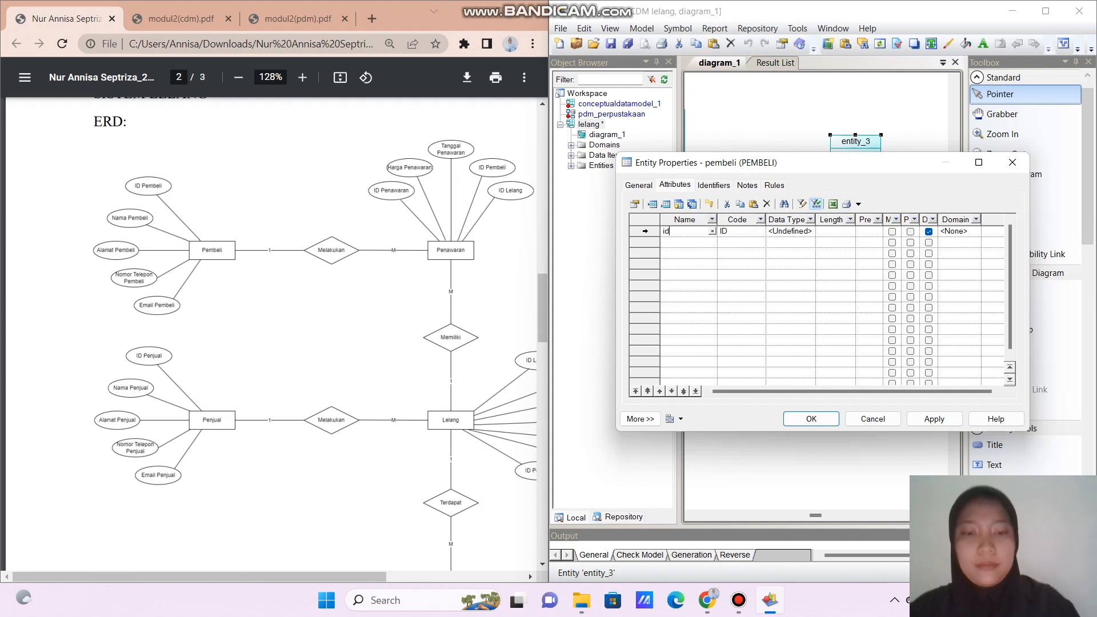
pyautogui.write('_pembei')
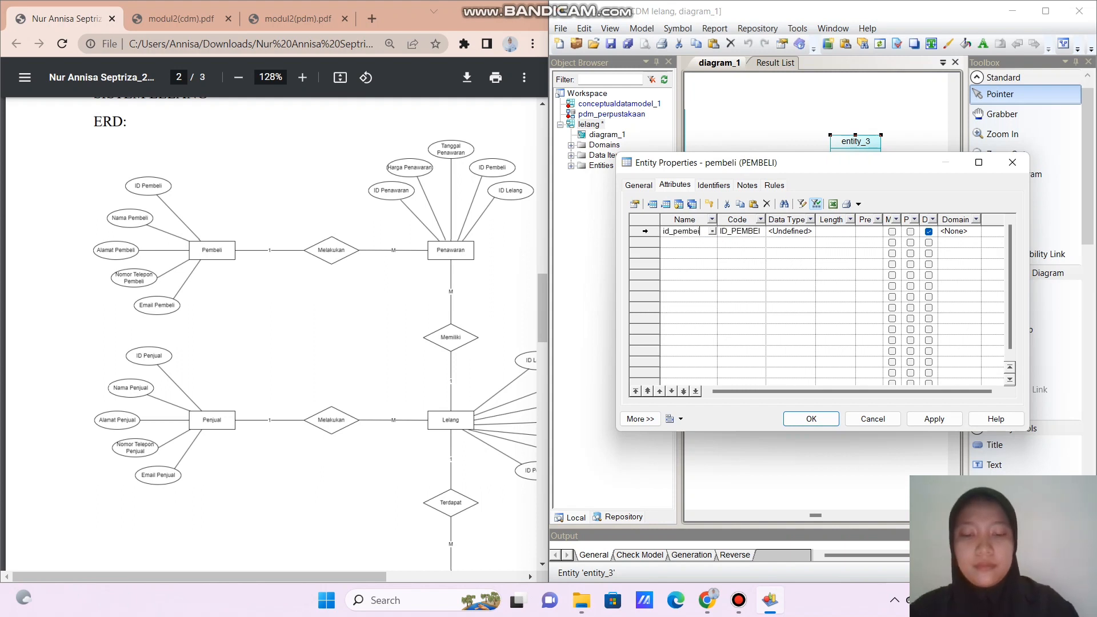
pyautogui.press('BackSpace')
pyautogui.write('li')
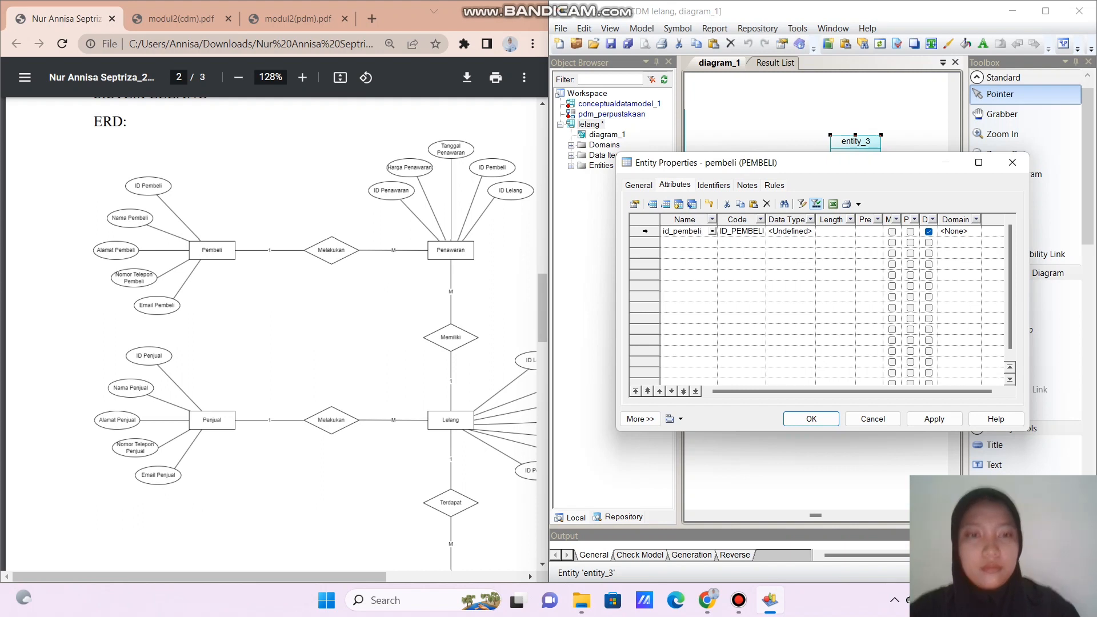
# - Set the data type of the id_pembeli attribute to Integer
pyautogui.click(791, 232)
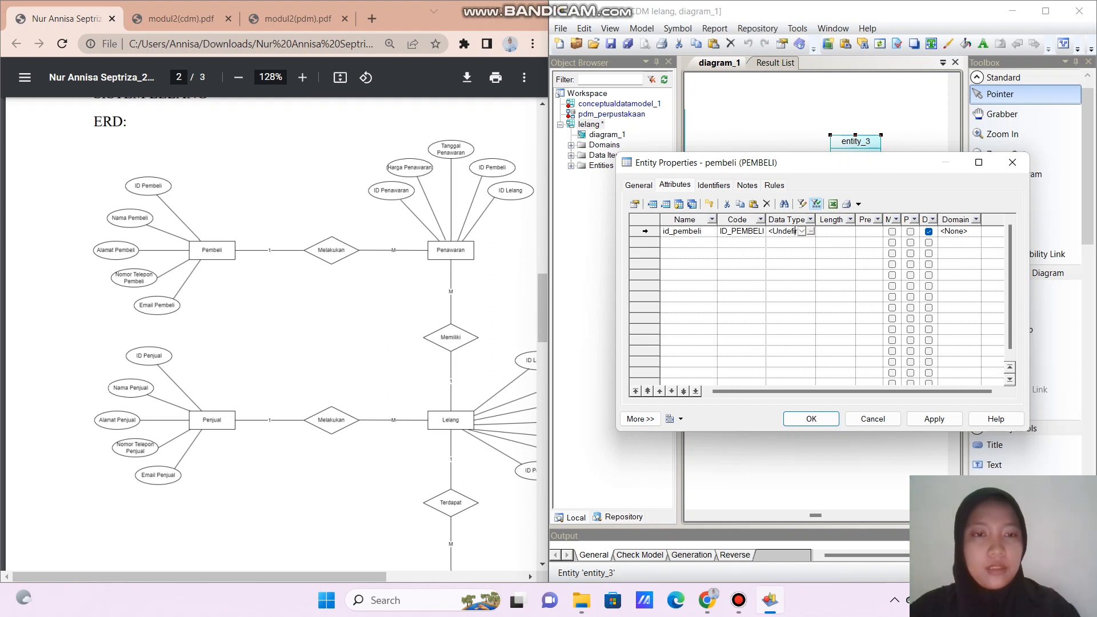
pyautogui.click(811, 231)
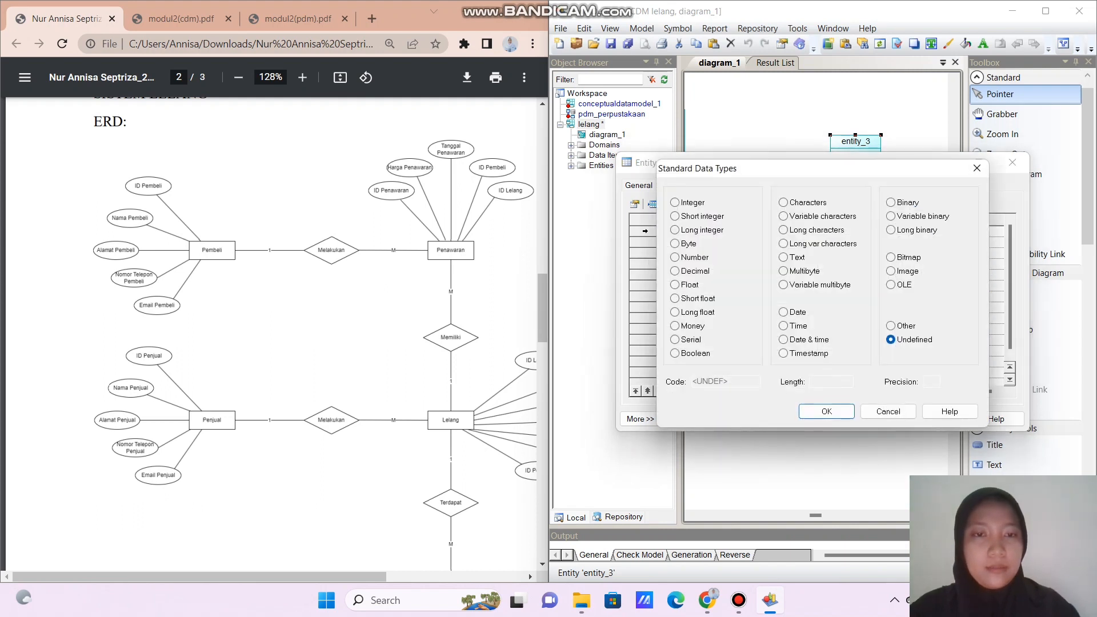
pyautogui.click(675, 203)
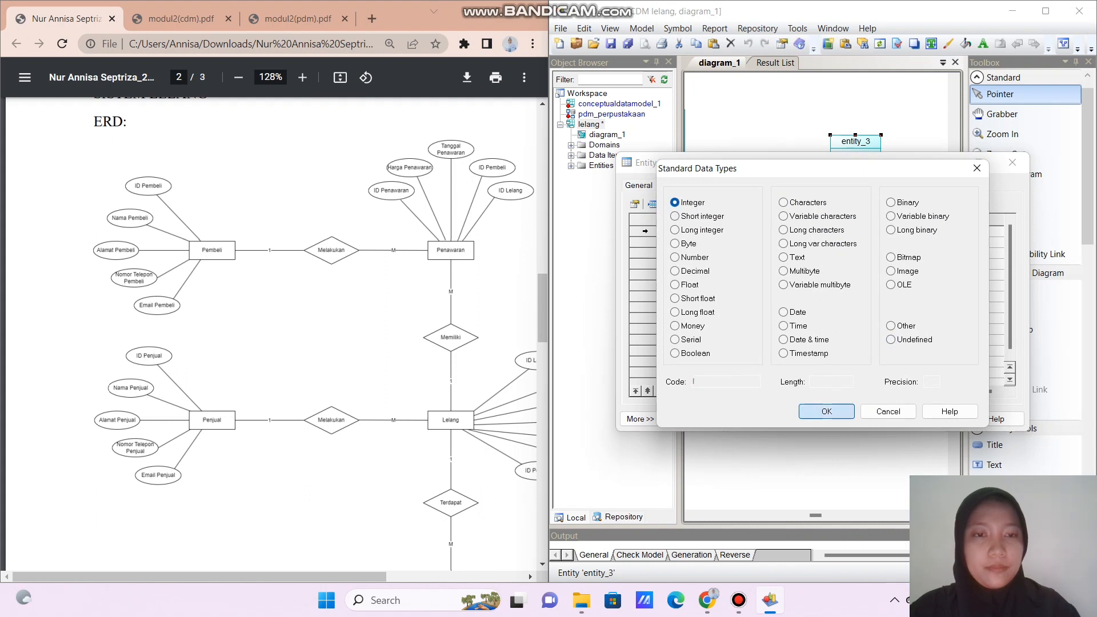
pyautogui.click(827, 412)
# - Add a second attribute named nama_pembeli to the pembeli entity
pyautogui.click(685, 242)
pyautogui.press('End')
pyautogui.press('BackSpace')
pyautogui.press('BackSpace')
pyautogui.press('BackSpace')
pyautogui.press('BackSpace')
pyautogui.press('BackSpace')
pyautogui.press('BackSpace')
pyautogui.press('BackSpace')
pyautogui.press('BackSpace')
pyautogui.press('BackSpace')
pyautogui.press('BackSpace')
pyautogui.press('BackSpace')
pyautogui.press('BackSpace')
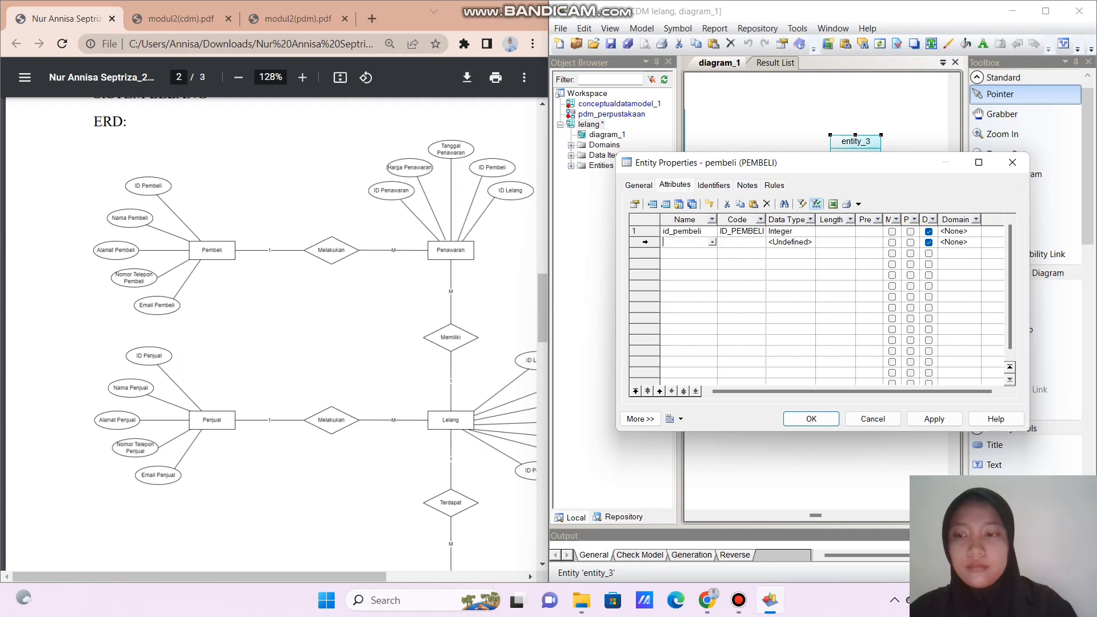
pyautogui.write('nama_pembeli')
pyautogui.press('Tab')
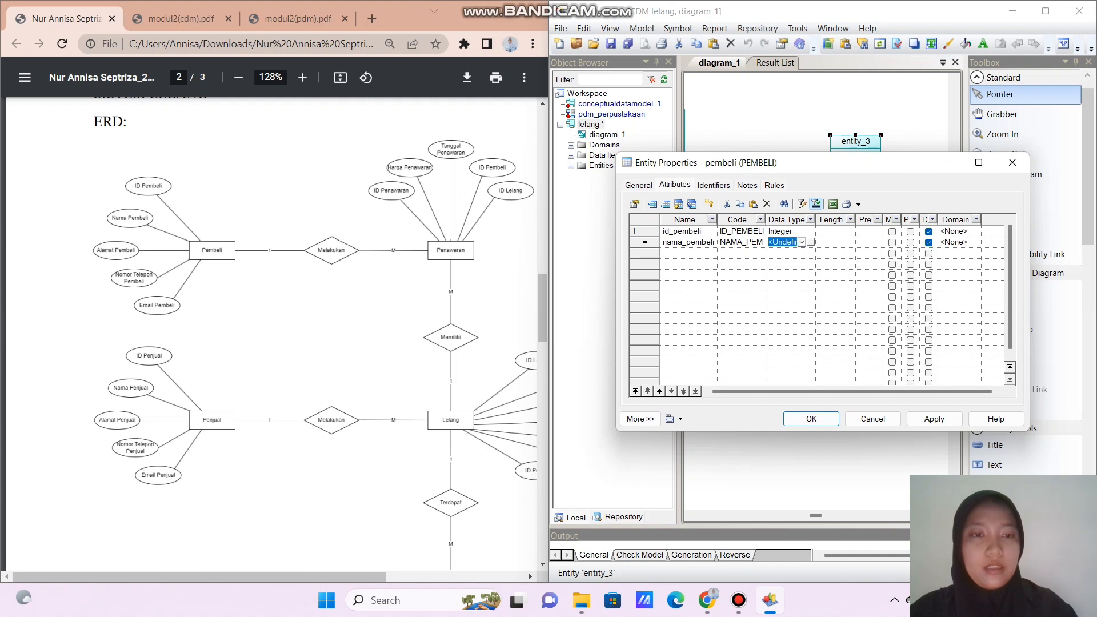
# - Assign the varchar50 domain to the nama_pembeli attribute
pyautogui.click(959, 242)
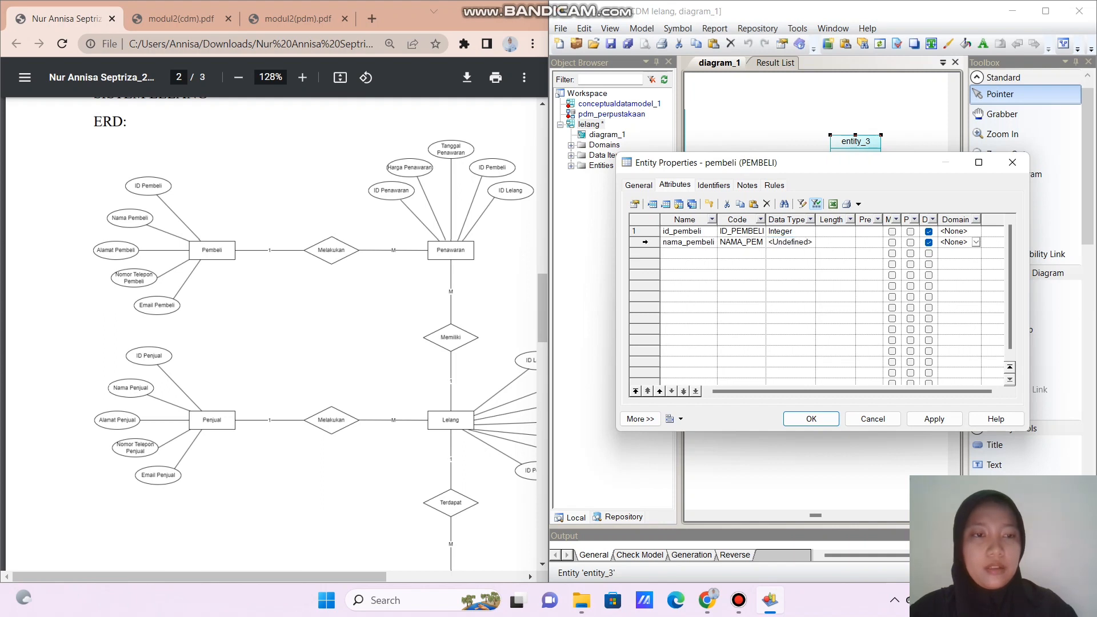
pyautogui.click(976, 242)
pyautogui.click(959, 290)
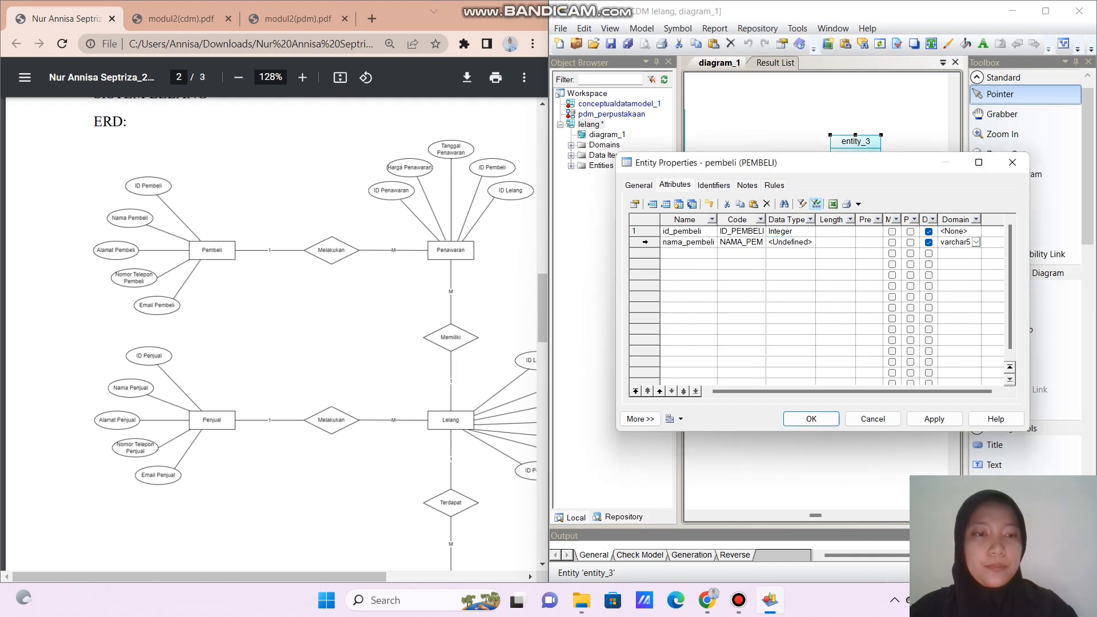
# - Add a third attribute named alamat_pembeli to the pembeli entity
pyautogui.click(698, 253)
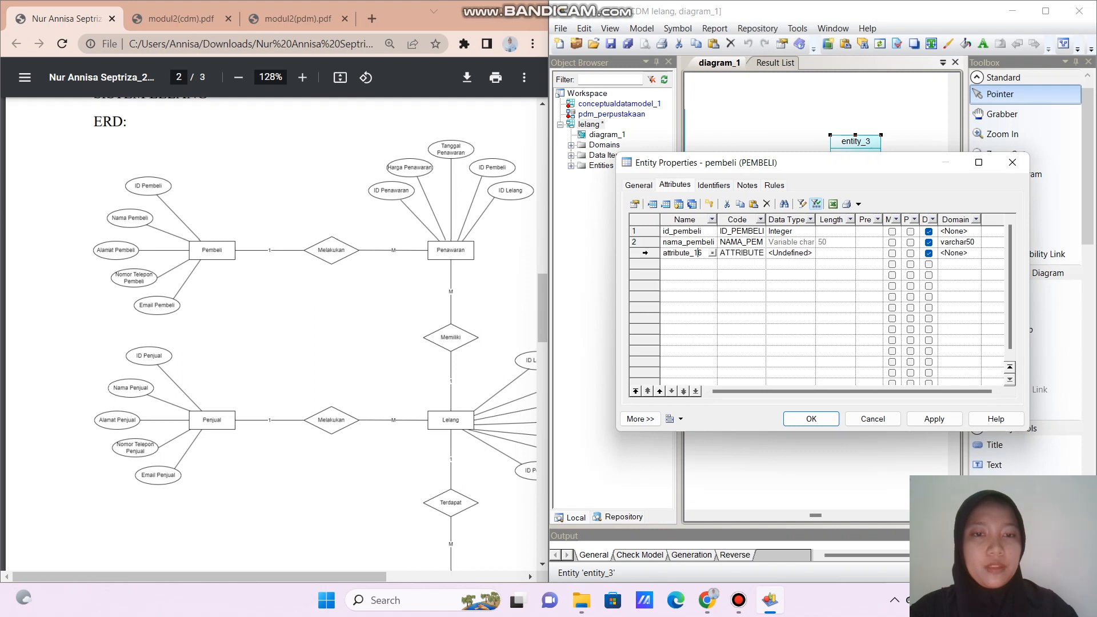
pyautogui.press('BackSpace')
pyautogui.press('BackSpace')
pyautogui.press('BackSpace')
pyautogui.press('BackSpace')
pyautogui.press('BackSpace')
pyautogui.press('BackSpace')
pyautogui.press('BackSpace')
pyautogui.press('BackSpace')
pyautogui.press('BackSpace')
pyautogui.press('BackSpace')
pyautogui.press('BackSpace')
pyautogui.press('BackSpace')
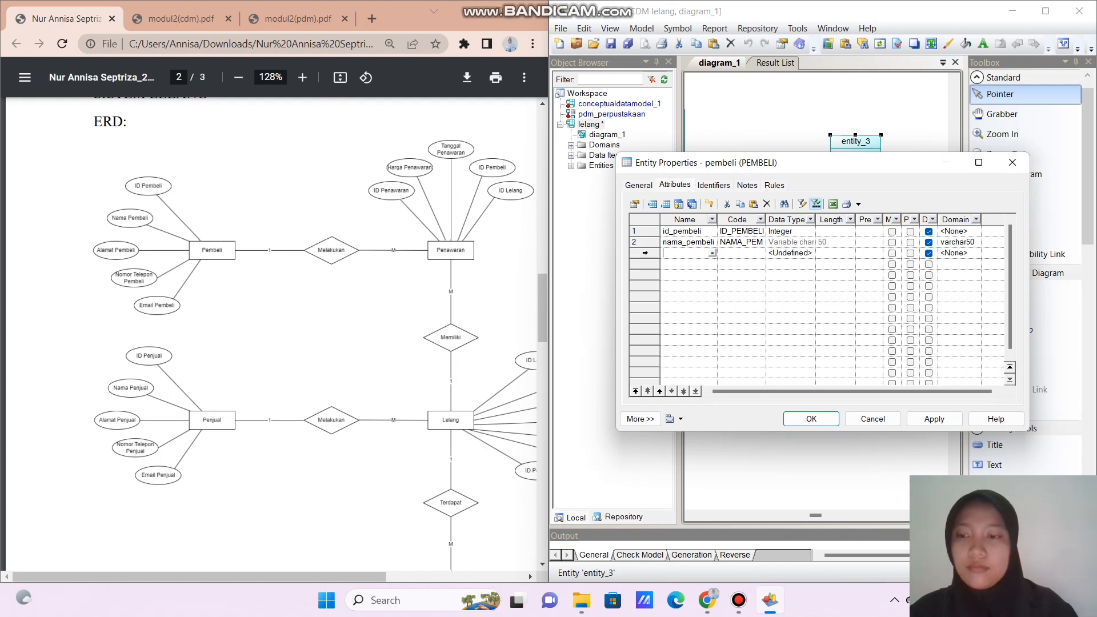
pyautogui.write('alamat_')
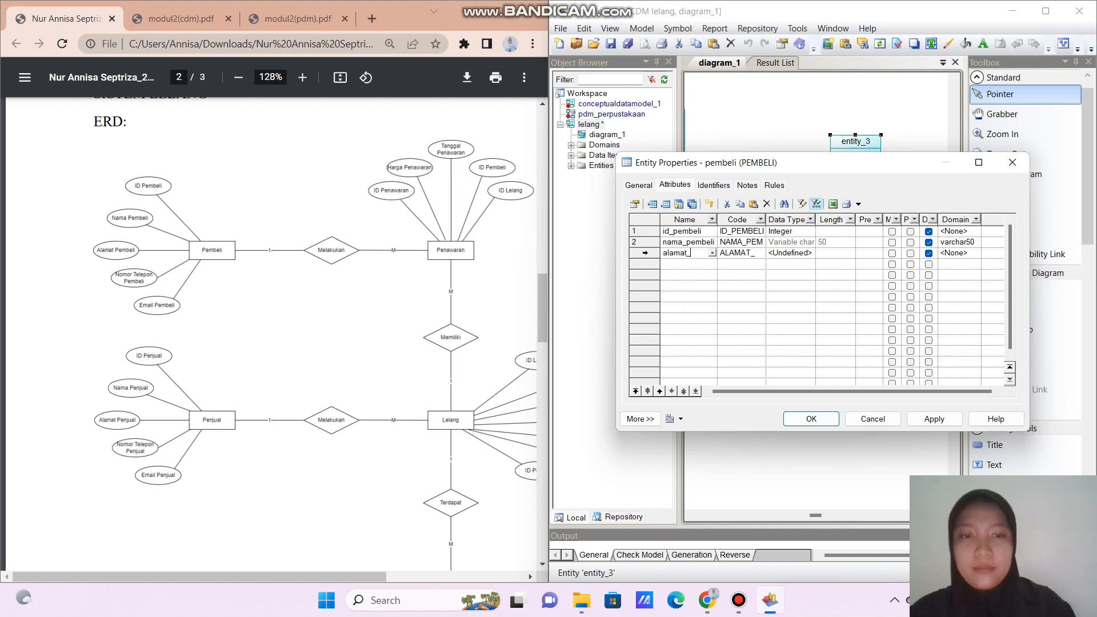
pyautogui.write('pembeli')
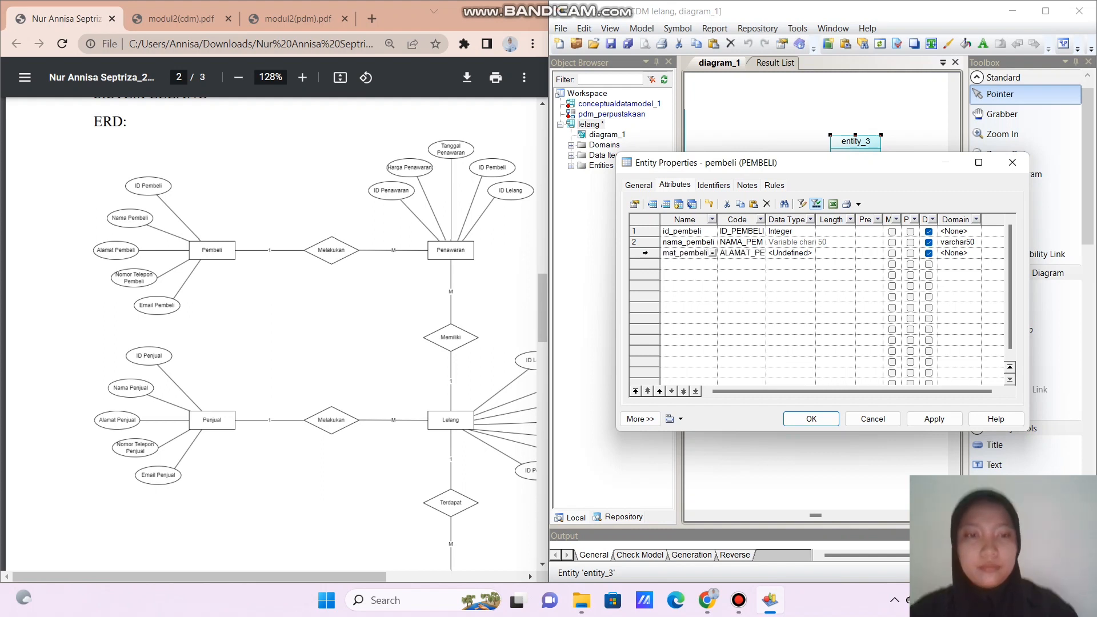
# - Assign the varchar100 domain to the alamat_pembeli attribute
pyautogui.click(957, 253)
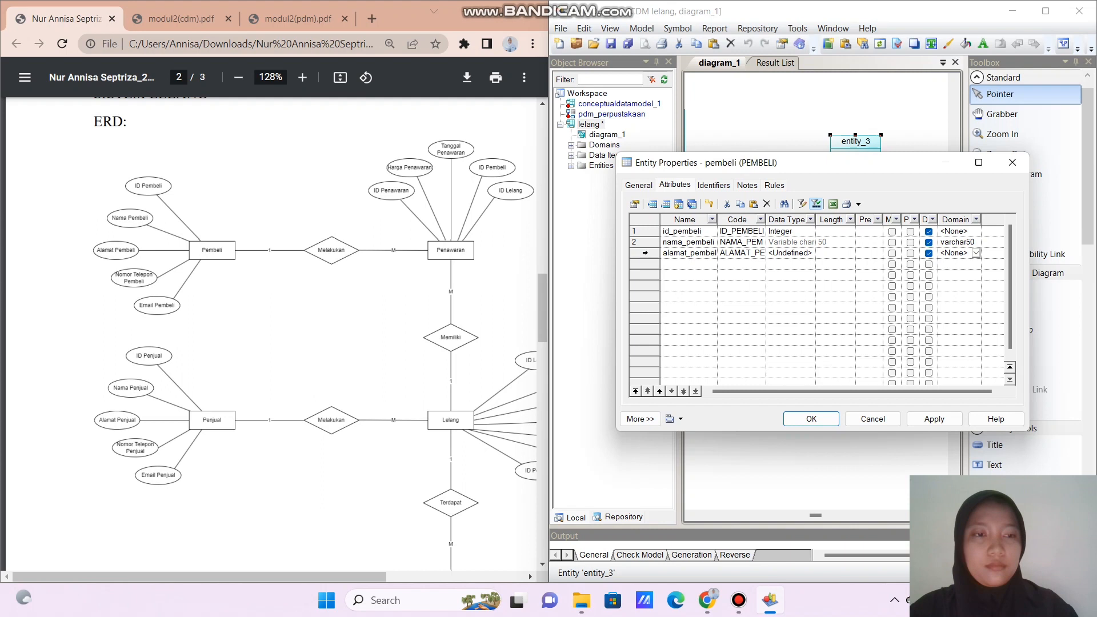
pyautogui.click(976, 253)
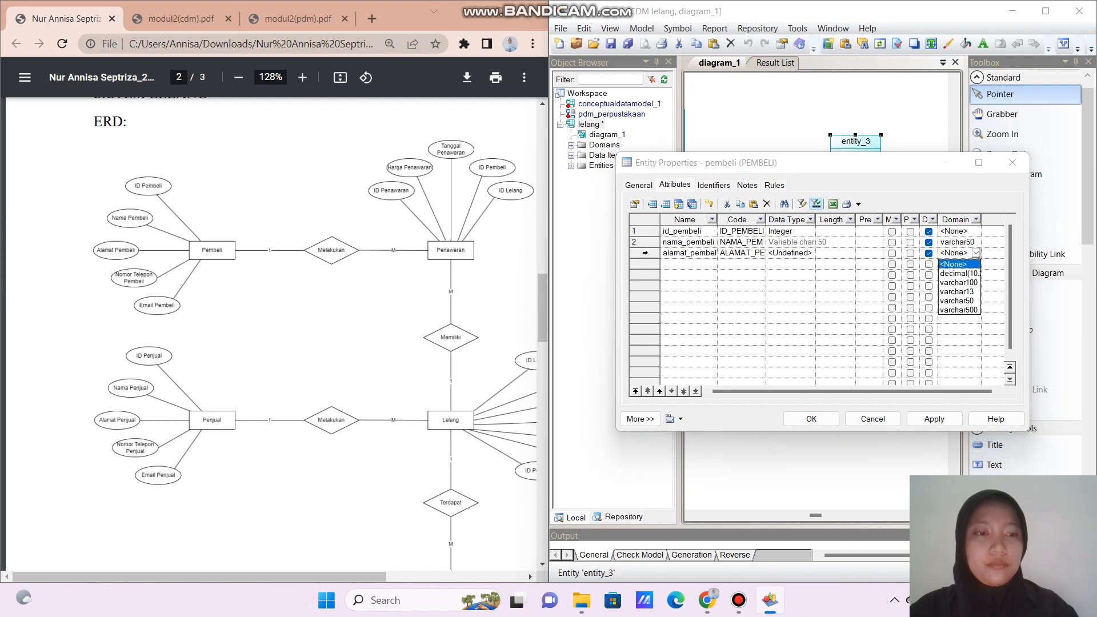
pyautogui.click(959, 283)
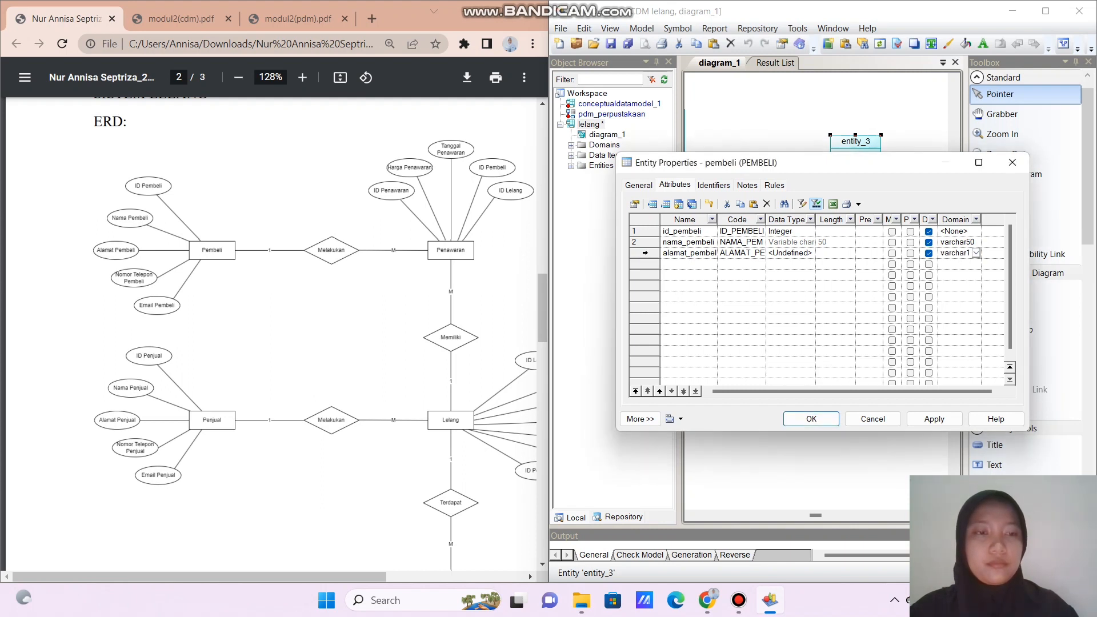
pyautogui.click(976, 253)
pyautogui.click(959, 283)
# - Change the domain of the nama_pembeli attribute to varchar100
pyautogui.click(957, 243)
pyautogui.click(976, 241)
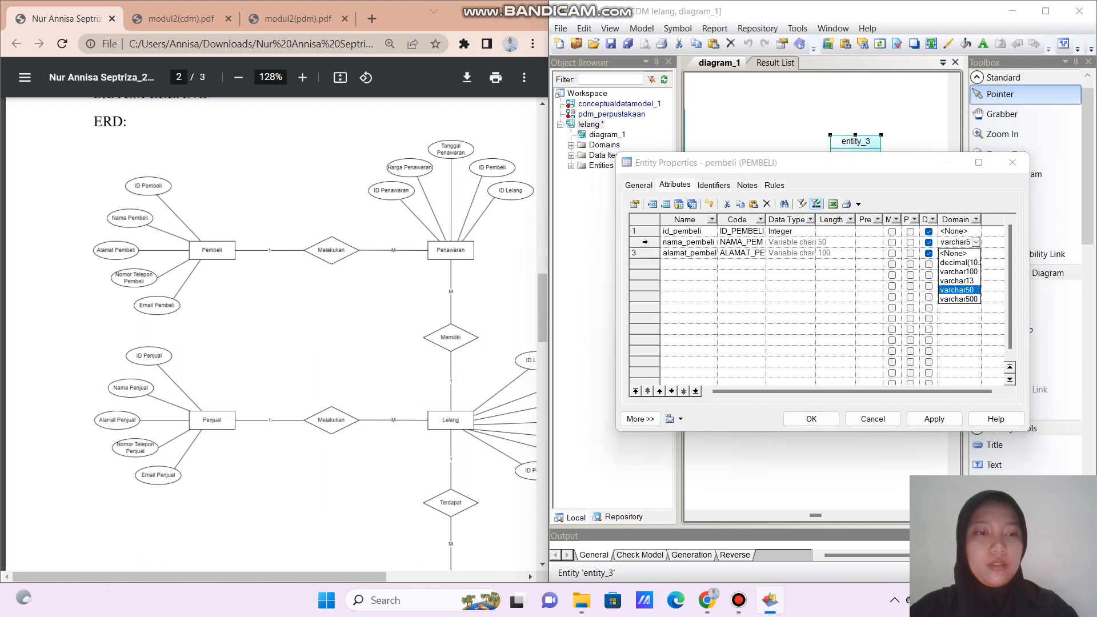
pyautogui.click(959, 272)
# - Add a fourth attribute named nomor_telepon_pembeli to the pembeli entity
pyautogui.click(704, 264)
pyautogui.click(704, 264)
pyautogui.press('BackSpace')
pyautogui.press('BackSpace')
pyautogui.press('BackSpace')
pyautogui.press('BackSpace')
pyautogui.press('BackSpace')
pyautogui.press('BackSpace')
pyautogui.press('BackSpace')
pyautogui.press('BackSpace')
pyautogui.press('BackSpace')
pyautogui.press('BackSpace')
pyautogui.press('BackSpace')
pyautogui.press('BackSpace')
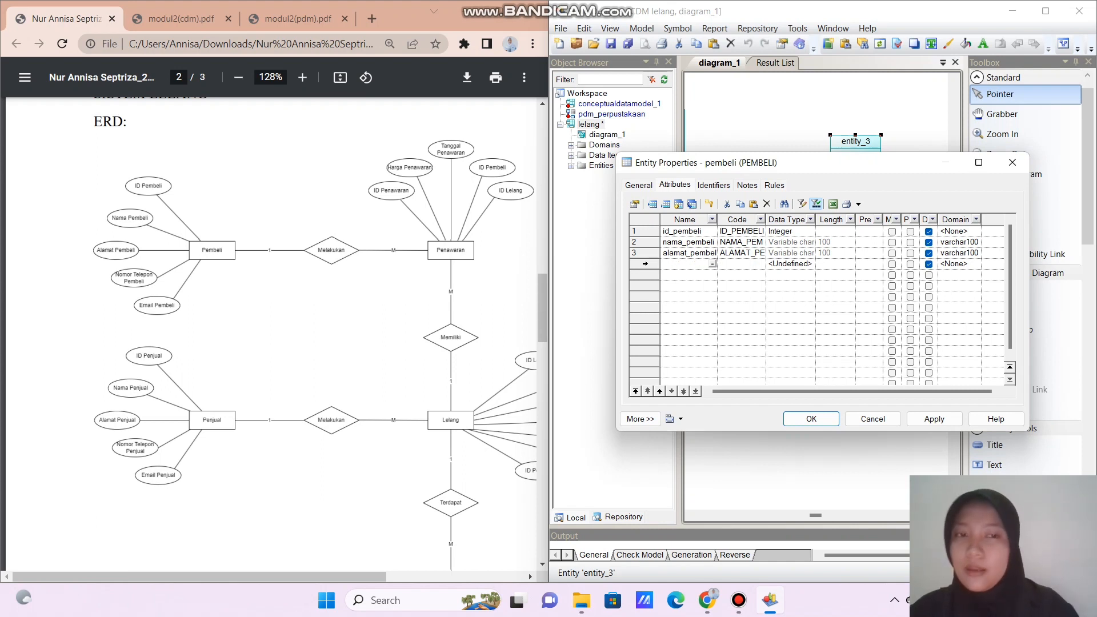
pyautogui.write('nomor_')
pyautogui.write('telepon_')
pyautogui.write('pembeli')
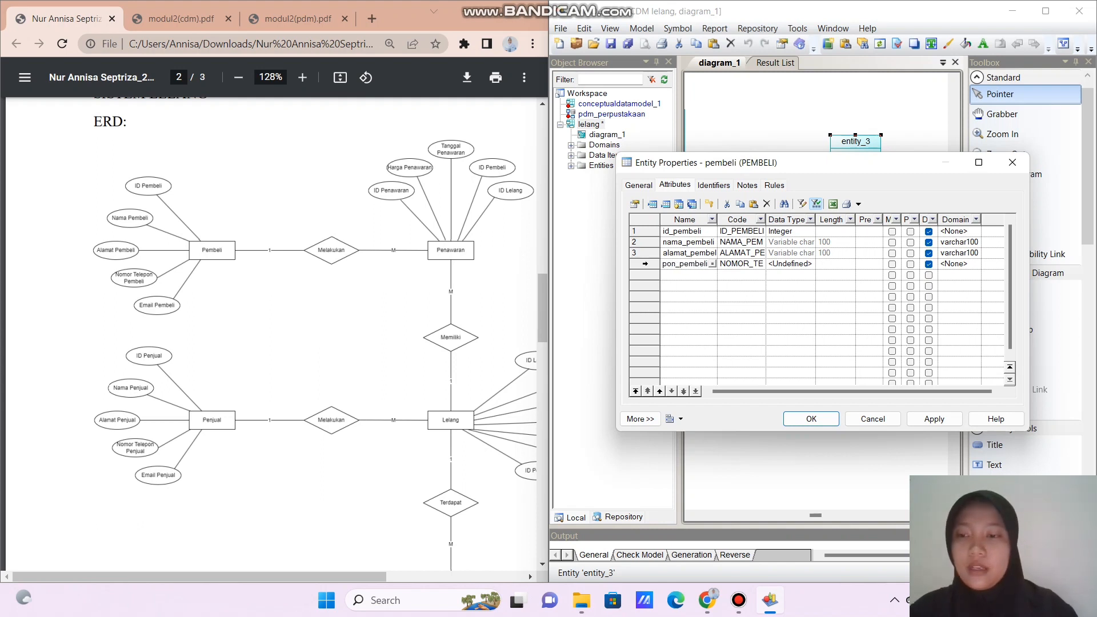
# - Assign the varchar13 domain to the nomor_telepon_pembeli attribute
pyautogui.click(961, 263)
pyautogui.click(976, 264)
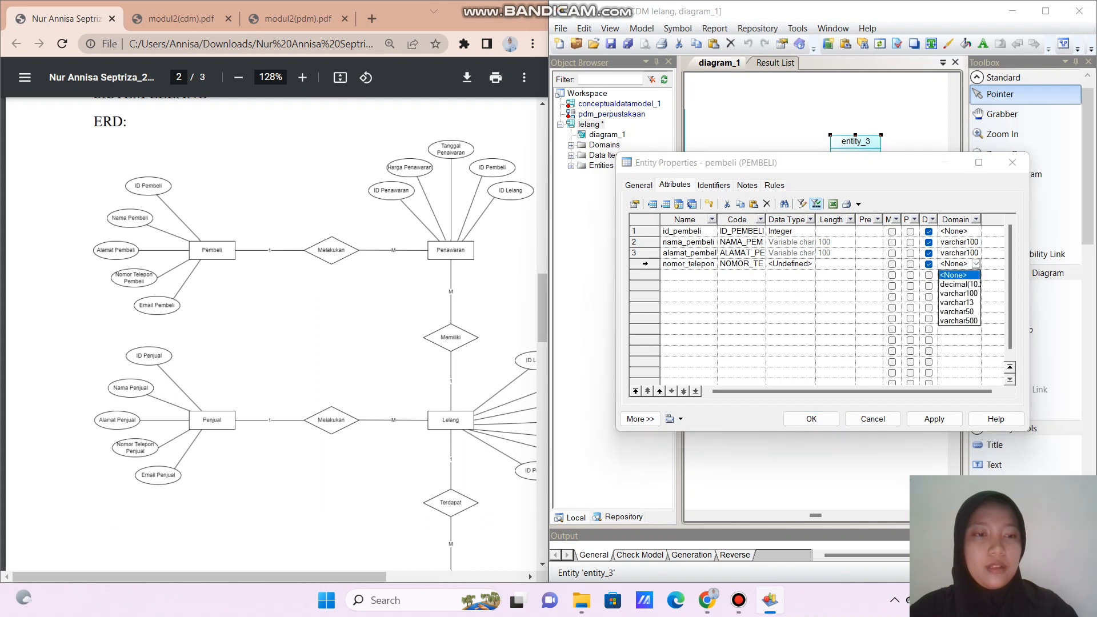
pyautogui.click(959, 302)
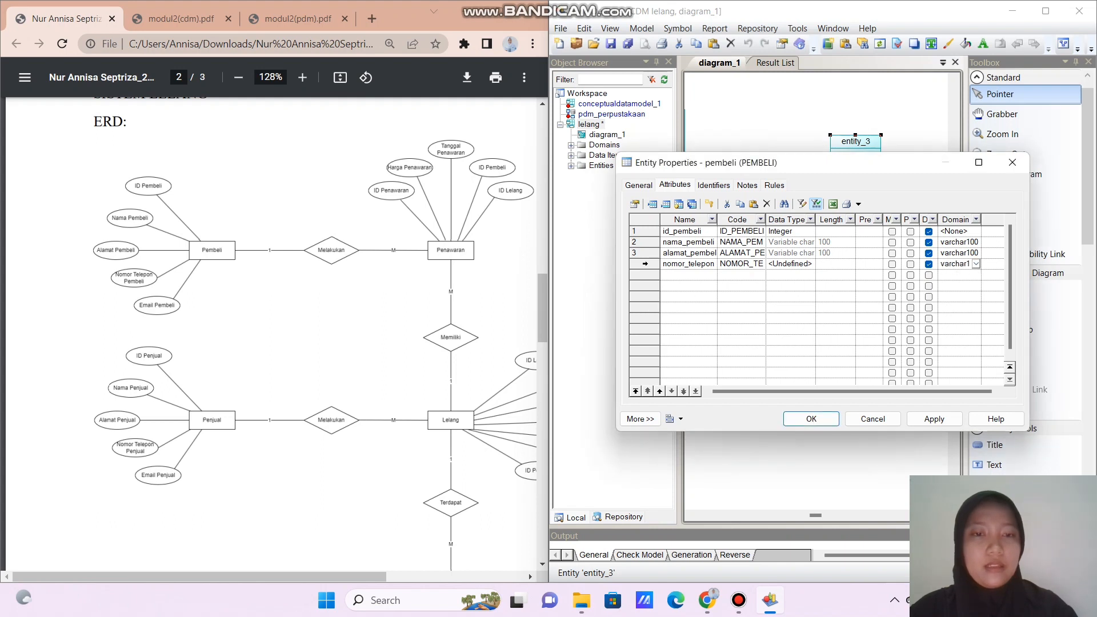
# - Add a fifth attribute named email_pembeli to the pembeli entity
pyautogui.click(688, 275)
pyautogui.click(689, 275)
pyautogui.press('BackSpace')
pyautogui.press('BackSpace')
pyautogui.press('BackSpace')
pyautogui.press('BackSpace')
pyautogui.press('BackSpace')
pyautogui.press('BackSpace')
pyautogui.press('BackSpace')
pyautogui.press('BackSpace')
pyautogui.press('BackSpace')
pyautogui.press('BackSpace')
pyautogui.press('BackSpace')
pyautogui.press('BackSpace')
pyautogui.write('email_')
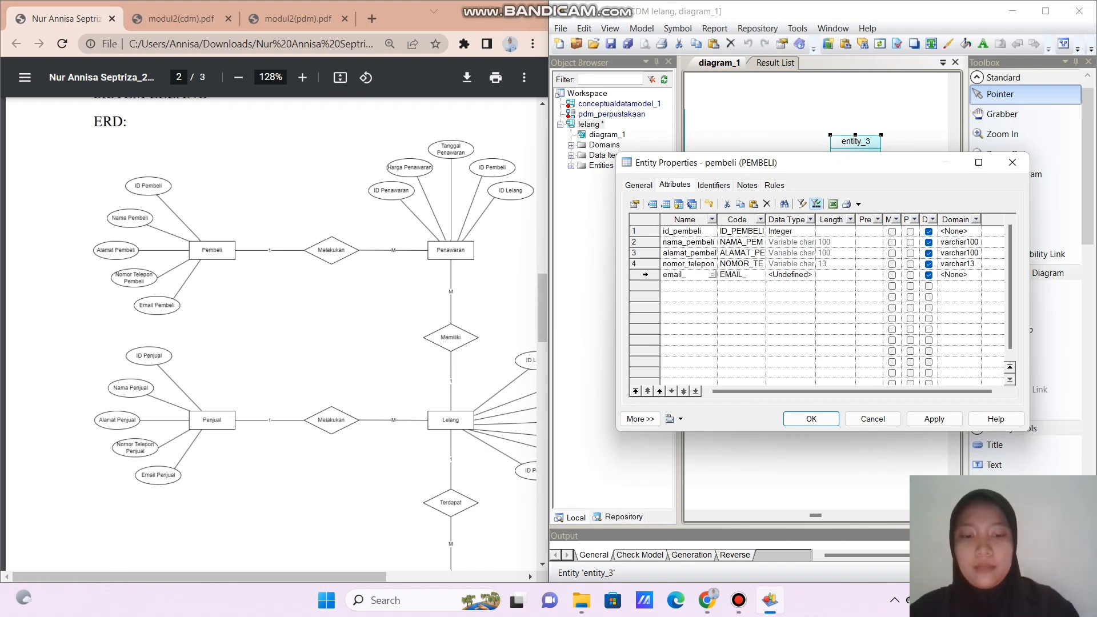
pyautogui.write('pembeli_')
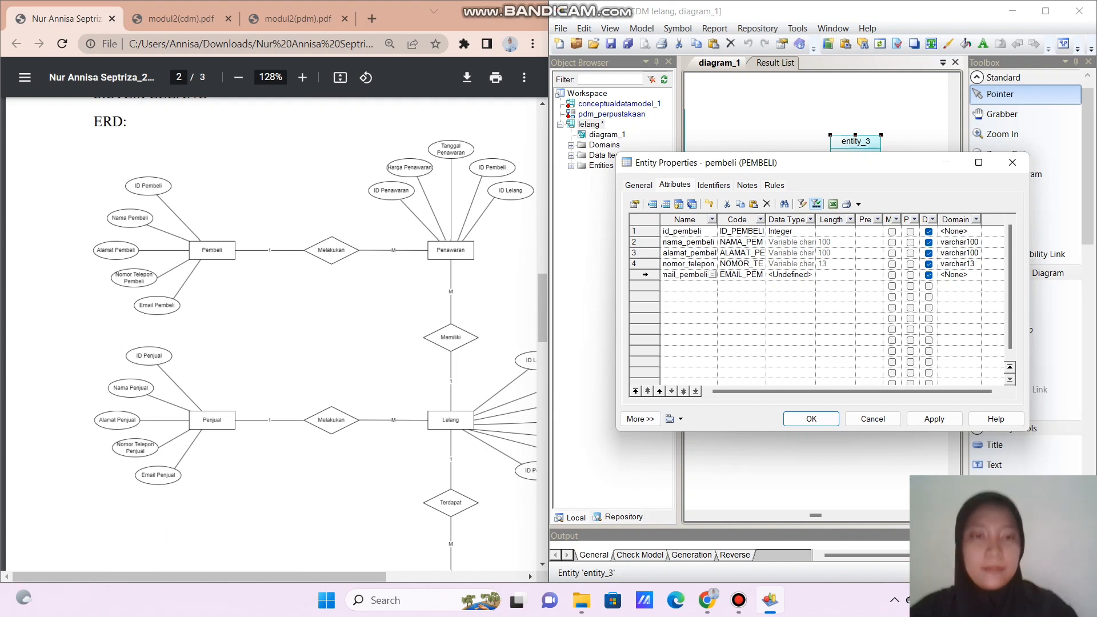
# - Assign the varchar50 domain to the email_pembeli attribute
pyautogui.click(963, 275)
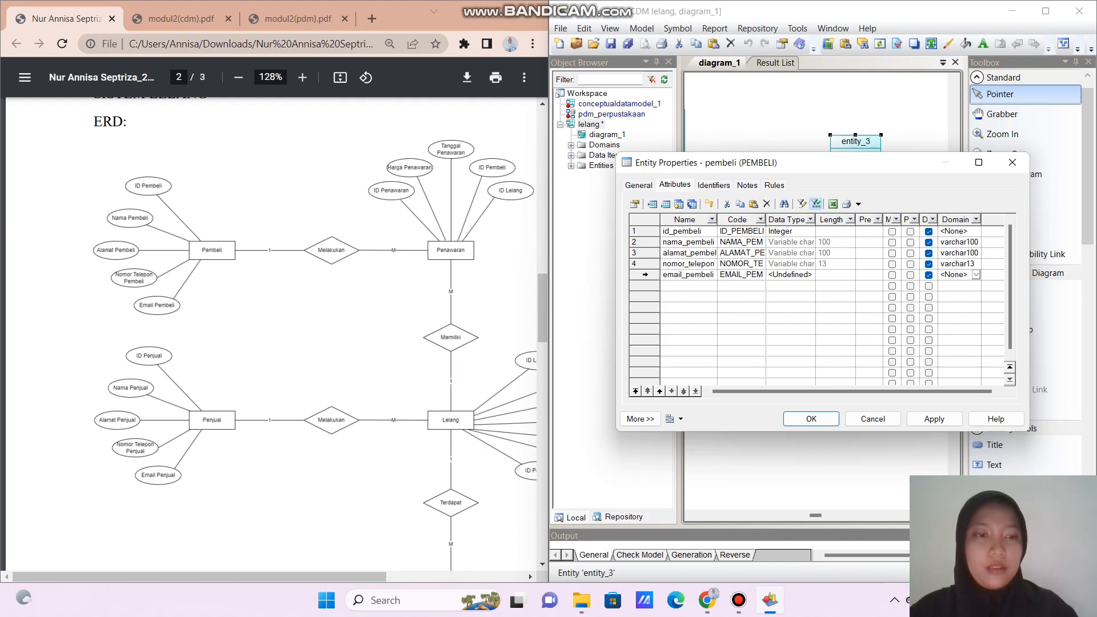
pyautogui.hotkey('alt', 'Down')
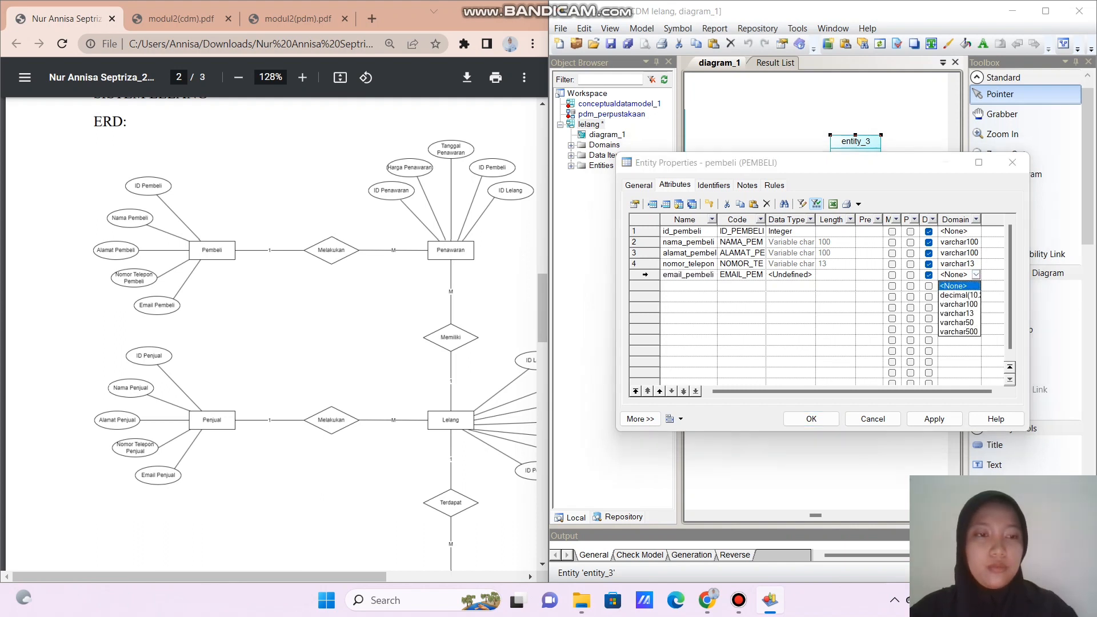
pyautogui.press('Down')
pyautogui.press('Down')
pyautogui.press('Down')
pyautogui.press('Down')
pyautogui.press('Return')
# - Make id_pembeli the mandatory primary identifier, mark the name, address and phone attributes mandatory, and apply the pembeli properties
pyautogui.click(892, 232)
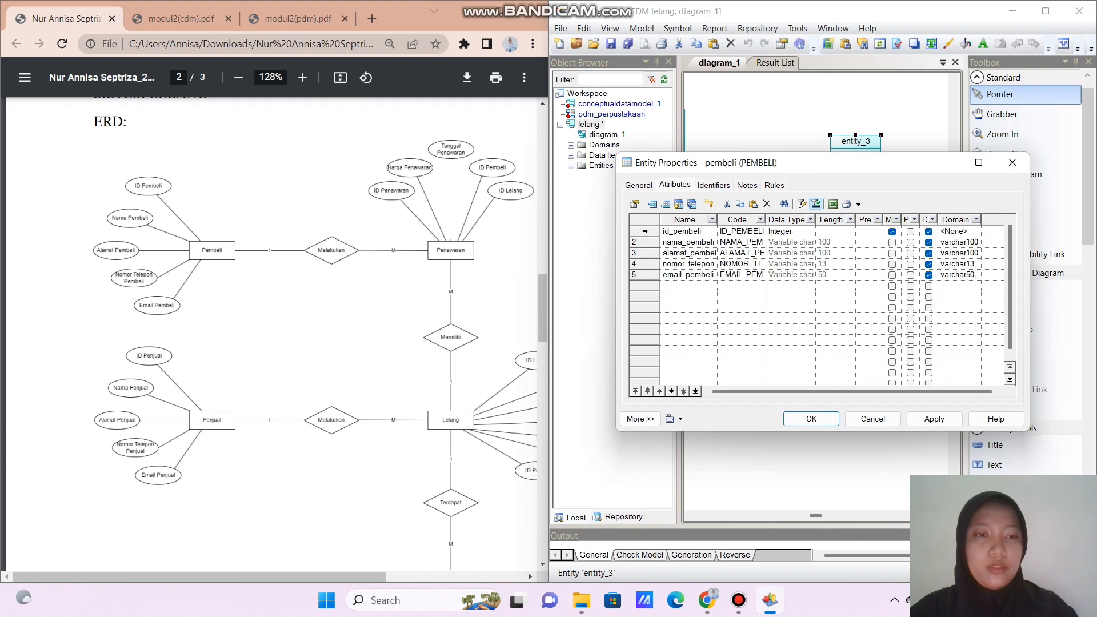
pyautogui.click(911, 232)
pyautogui.click(892, 242)
pyautogui.click(892, 254)
pyautogui.click(892, 264)
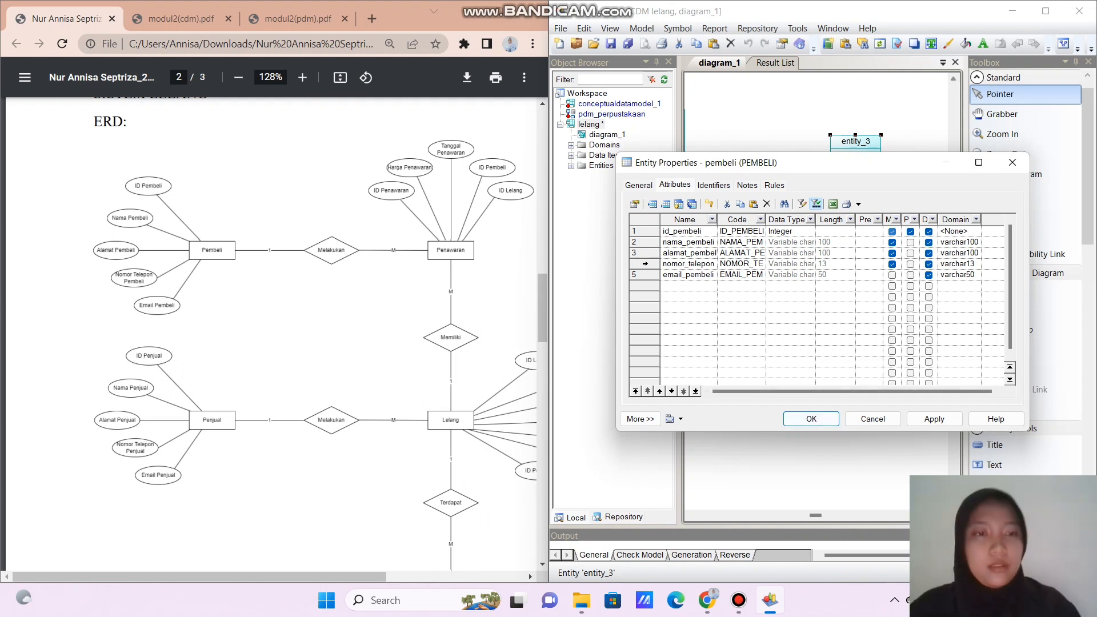
pyautogui.click(812, 419)
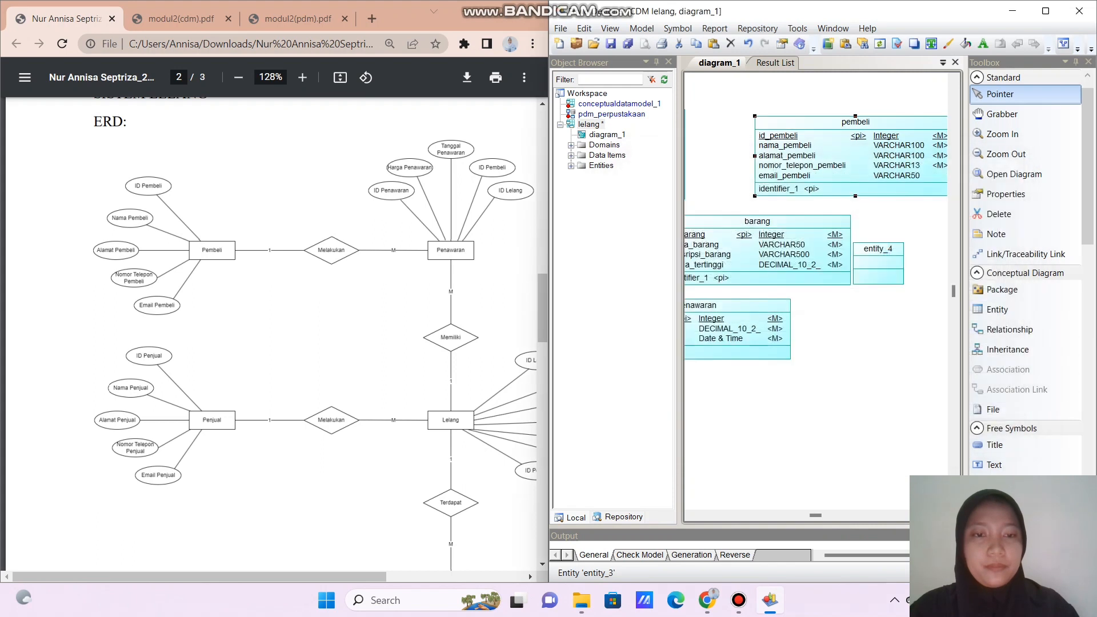
# - Rename the entity_4 entity as penjual
pyautogui.click(879, 263)
pyautogui.doubleClick(879, 263)
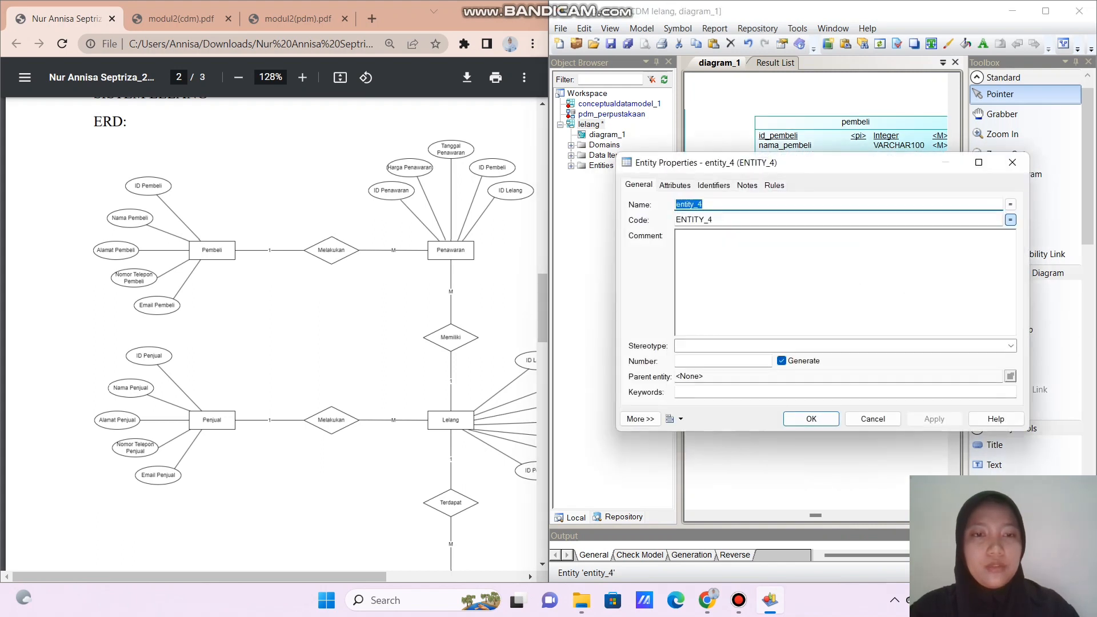
pyautogui.press('BackSpace')
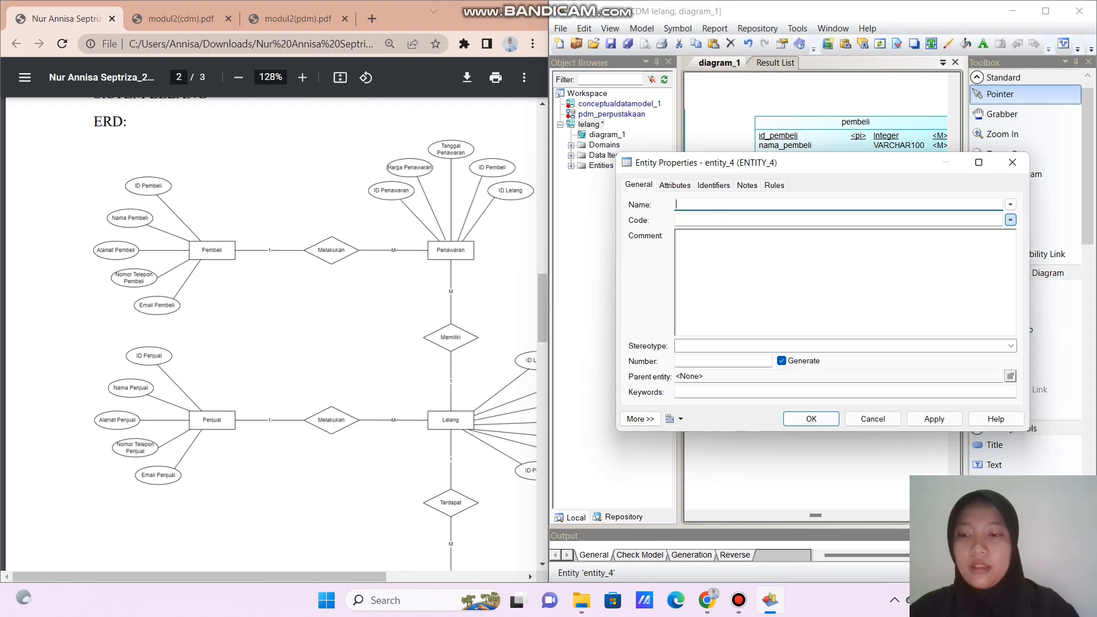
pyautogui.write('penjual')
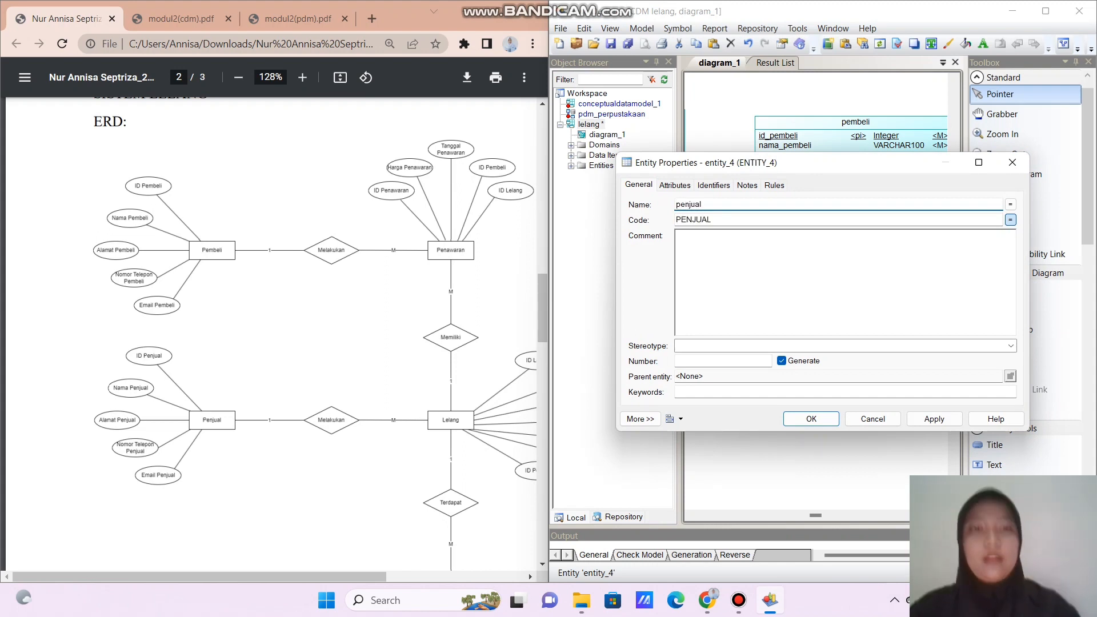
# - Add a first attribute named id_penjual to the penjual entity
pyautogui.click(675, 185)
pyautogui.click(686, 232)
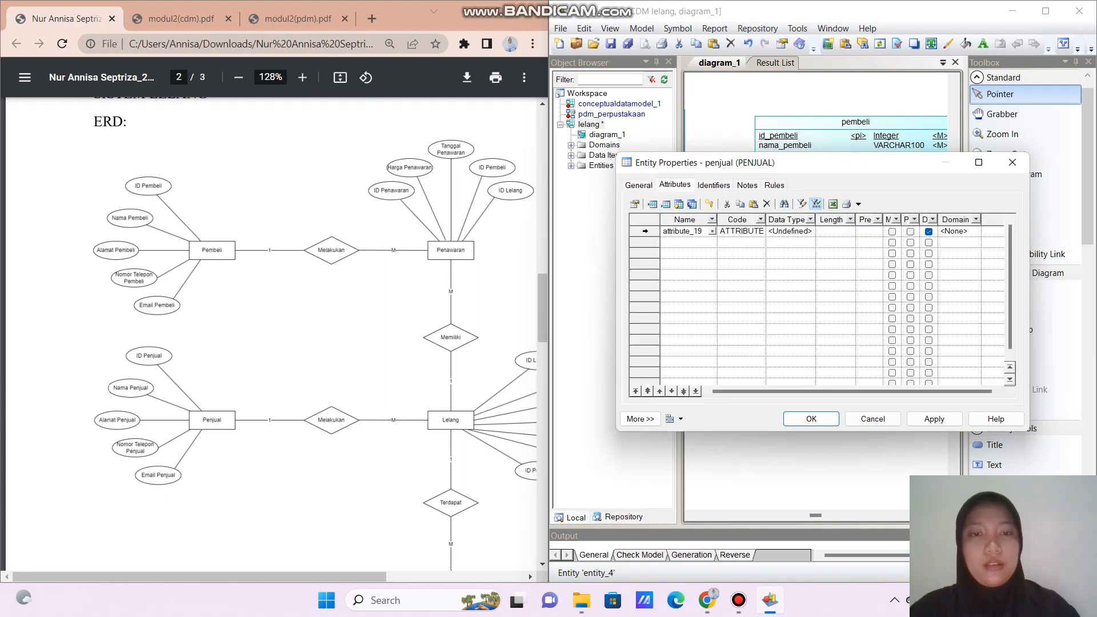
pyautogui.press('BackSpace')
pyautogui.press('BackSpace')
pyautogui.press('BackSpace')
pyautogui.press('BackSpace')
pyautogui.press('BackSpace')
pyautogui.press('BackSpace')
pyautogui.press('BackSpace')
pyautogui.press('BackSpace')
pyautogui.press('BackSpace')
pyautogui.press('BackSpace')
pyautogui.press('BackSpace')
pyautogui.press('BackSpace')
pyautogui.write('id_p')
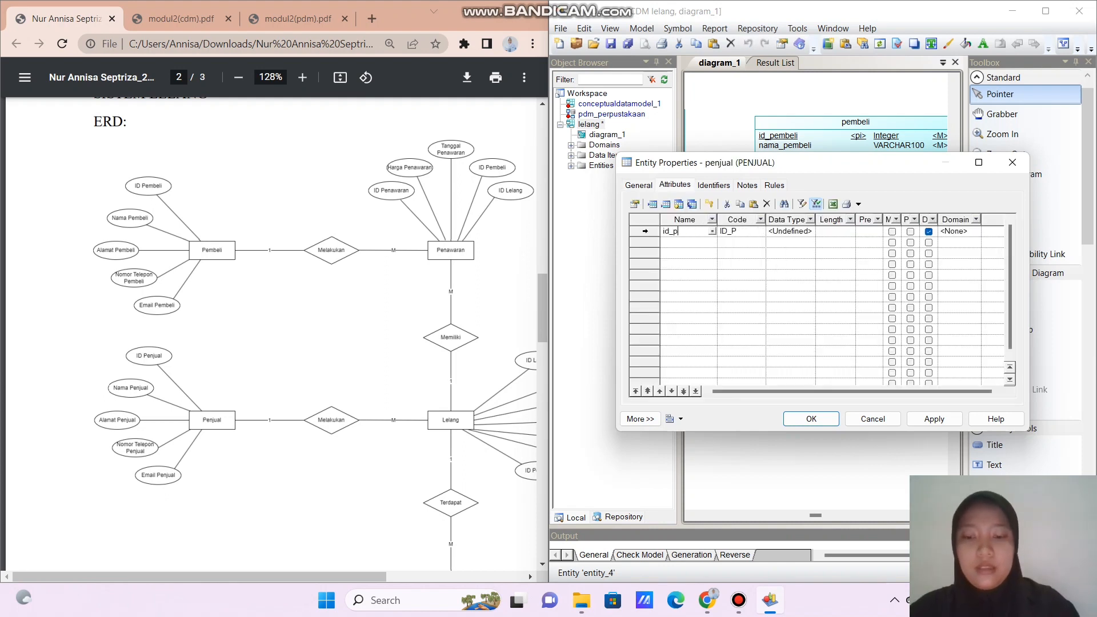
pyautogui.write('enjual')
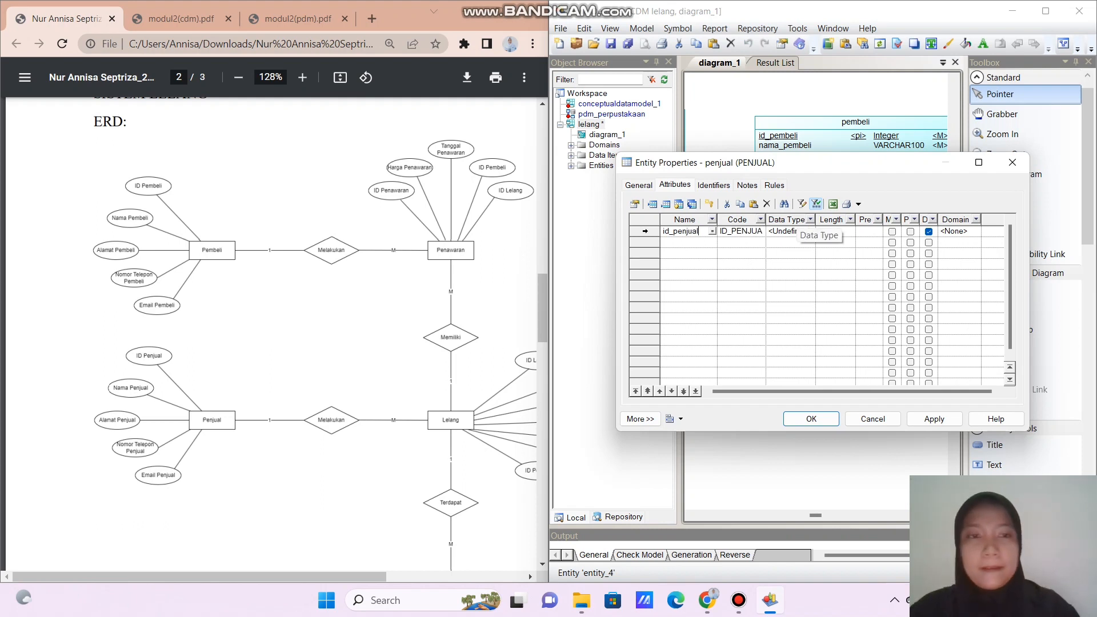
# - Set the data type of the id_penjual attribute to Integer
pyautogui.click(810, 219)
pyautogui.click(801, 243)
pyautogui.click(800, 243)
pyautogui.click(779, 341)
pyautogui.click(794, 231)
pyautogui.click(812, 232)
pyautogui.click(675, 203)
pyautogui.press('Return')
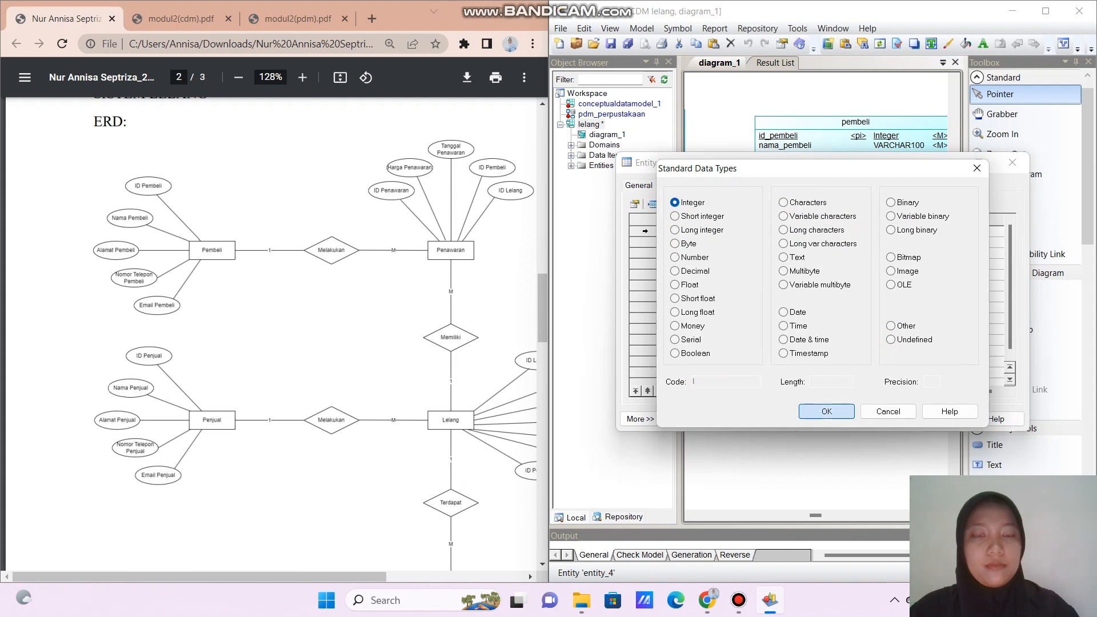
# - Add a second attribute named nama_penjual to the penjual entity
pyautogui.click(686, 243)
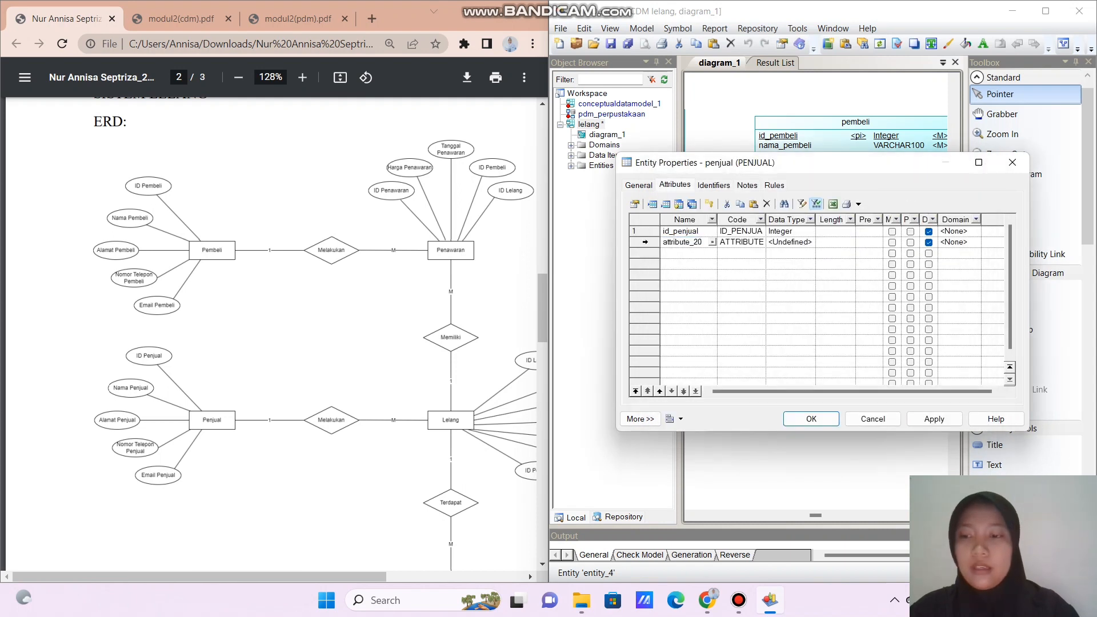
pyautogui.press('BackSpace')
pyautogui.press('BackSpace')
pyautogui.press('BackSpace')
pyautogui.press('BackSpace')
pyautogui.press('BackSpace')
pyautogui.press('BackSpace')
pyautogui.press('BackSpace')
pyautogui.press('BackSpace')
pyautogui.press('BackSpace')
pyautogui.press('BackSpace')
pyautogui.press('BackSpace')
pyautogui.press('BackSpace')
pyautogui.write('nama_')
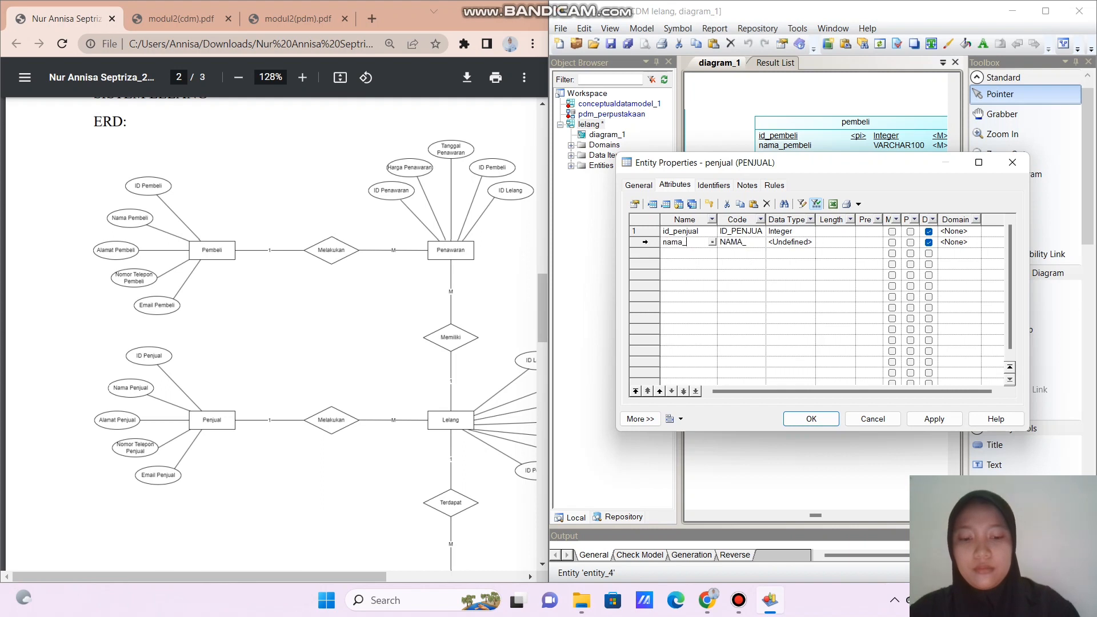
pyautogui.write('penjual')
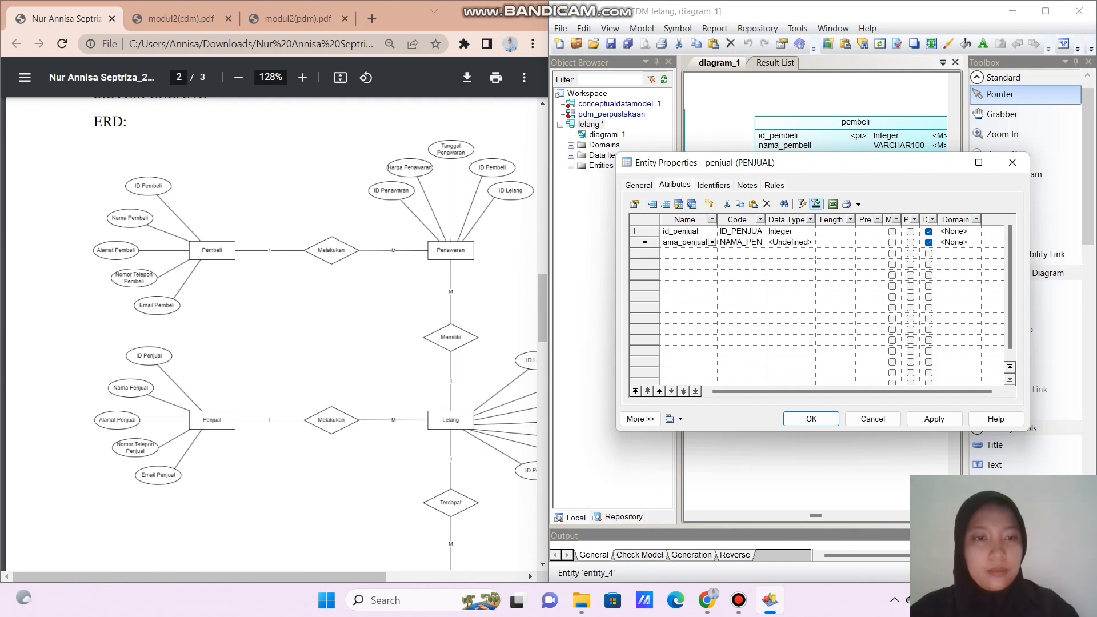
# - Assign the varchar100 domain to the nama_penjual attribute
pyautogui.click(791, 241)
pyautogui.click(802, 242)
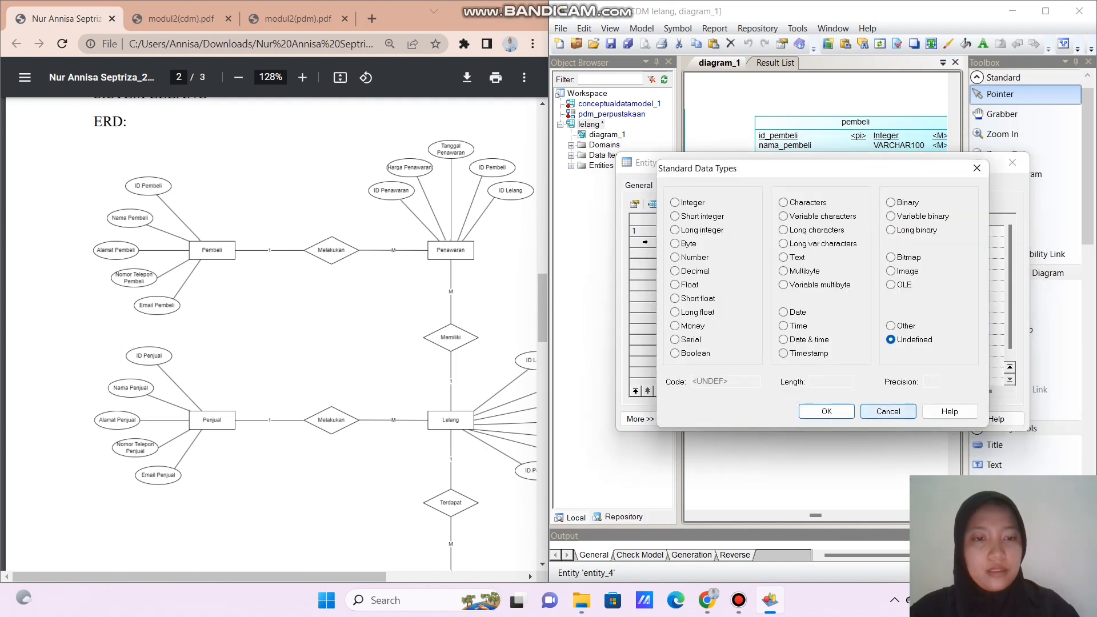
pyautogui.click(888, 412)
pyautogui.click(957, 242)
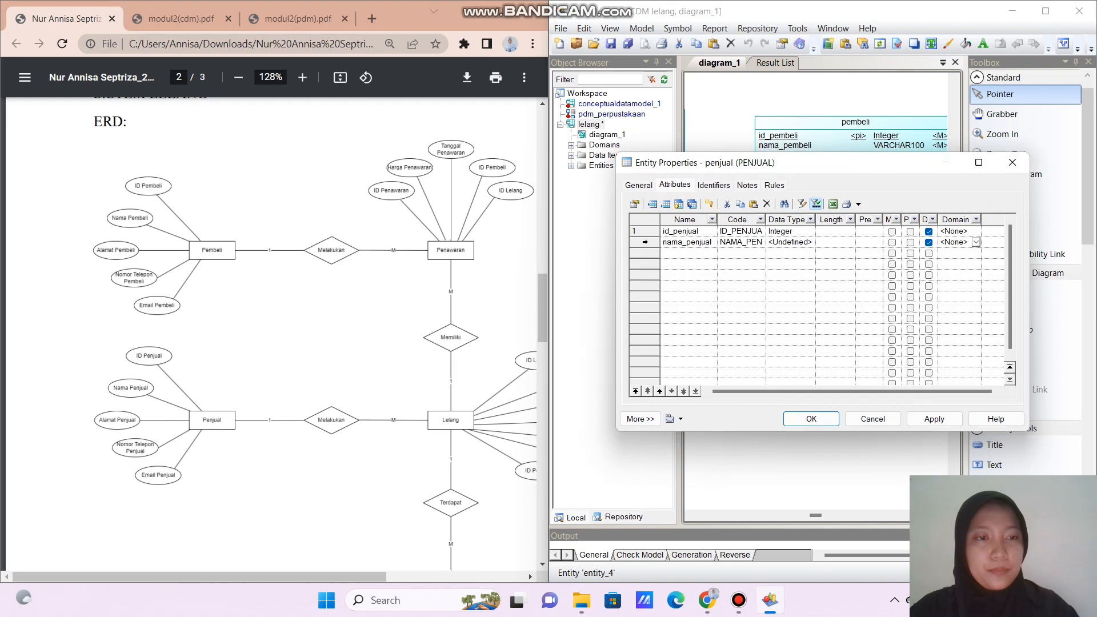
pyautogui.click(977, 242)
pyautogui.click(958, 272)
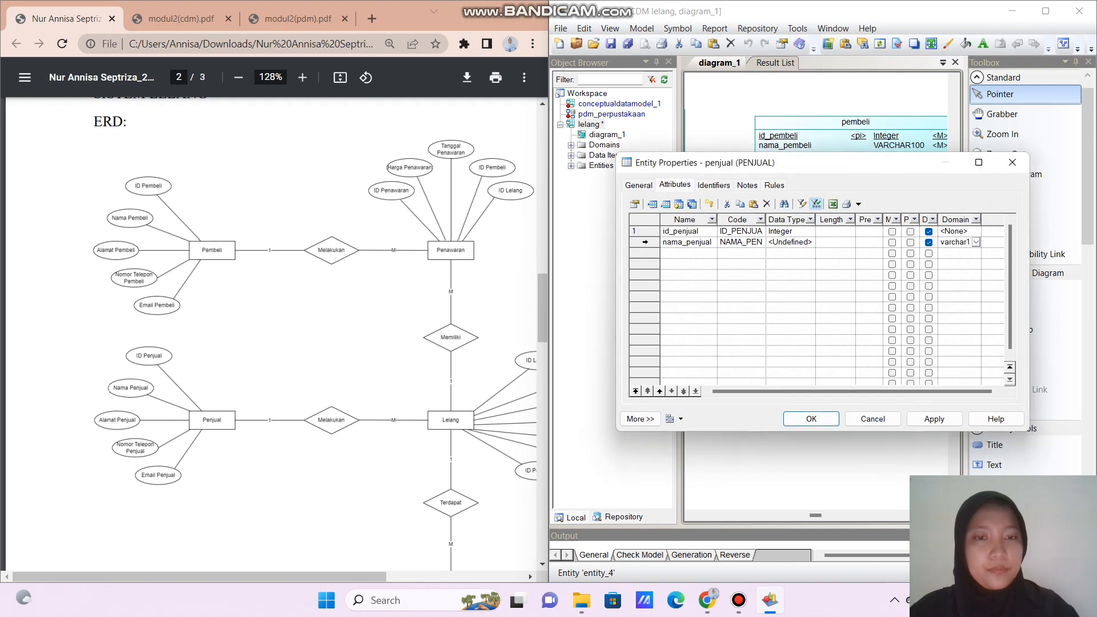
# - Add a third attribute named alamat_penjual to the penjual entity
pyautogui.click(680, 253)
pyautogui.click(677, 253)
pyautogui.press('BackSpace')
pyautogui.press('BackSpace')
pyautogui.press('BackSpace')
pyautogui.press('BackSpace')
pyautogui.press('BackSpace')
pyautogui.press('BackSpace')
pyautogui.press('BackSpace')
pyautogui.press('BackSpace')
pyautogui.press('BackSpace')
pyautogui.press('BackSpace')
pyautogui.press('BackSpace')
pyautogui.press('BackSpace')
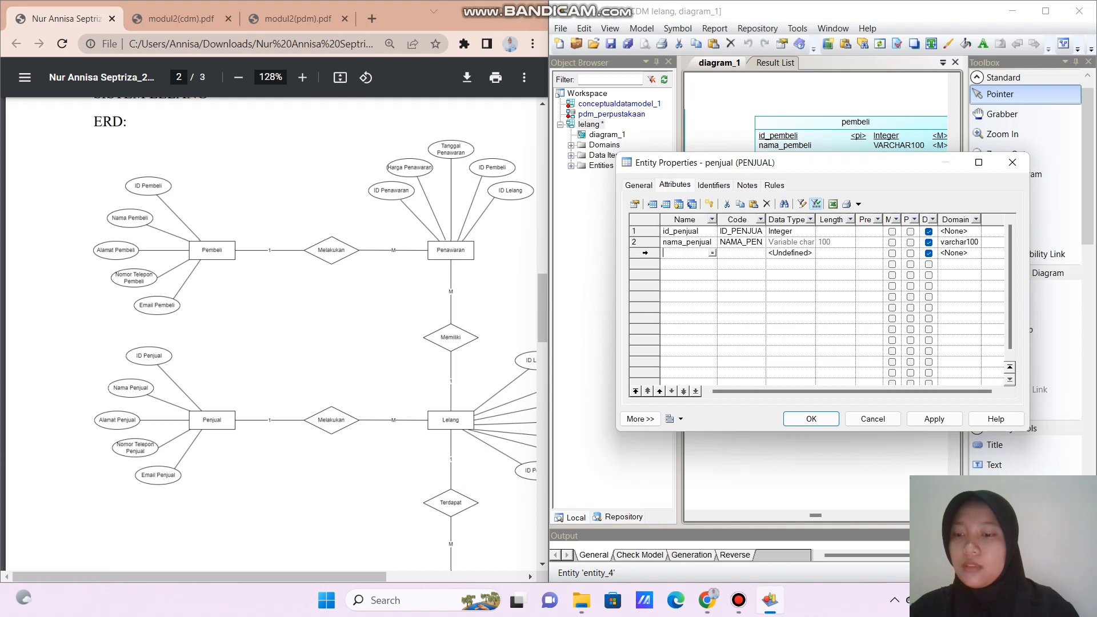
pyautogui.write('alamat_')
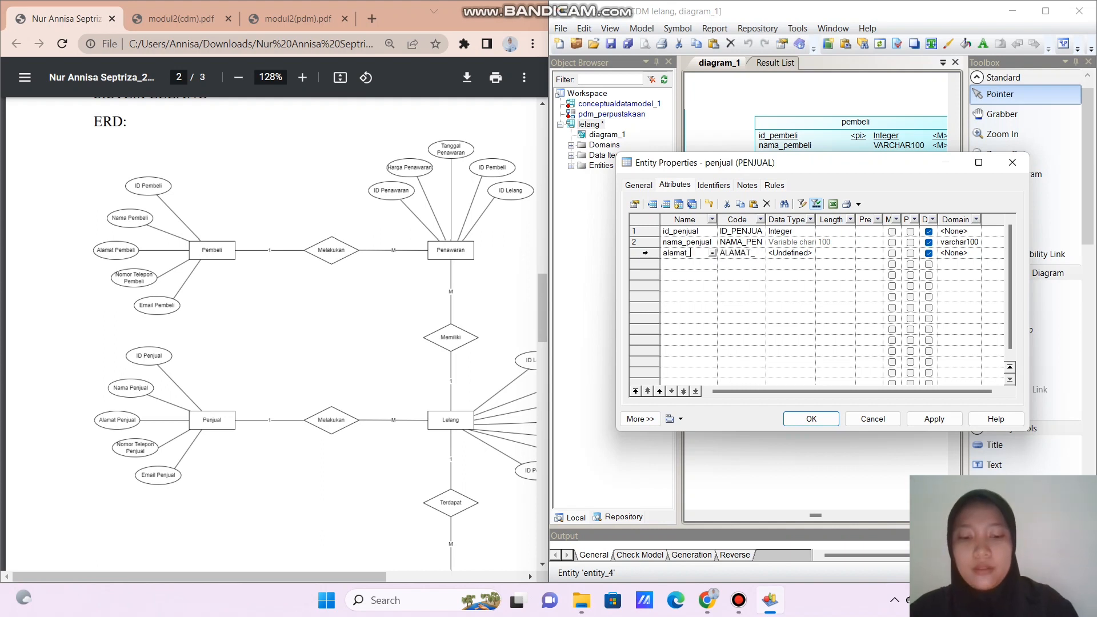
pyautogui.write('penjual')
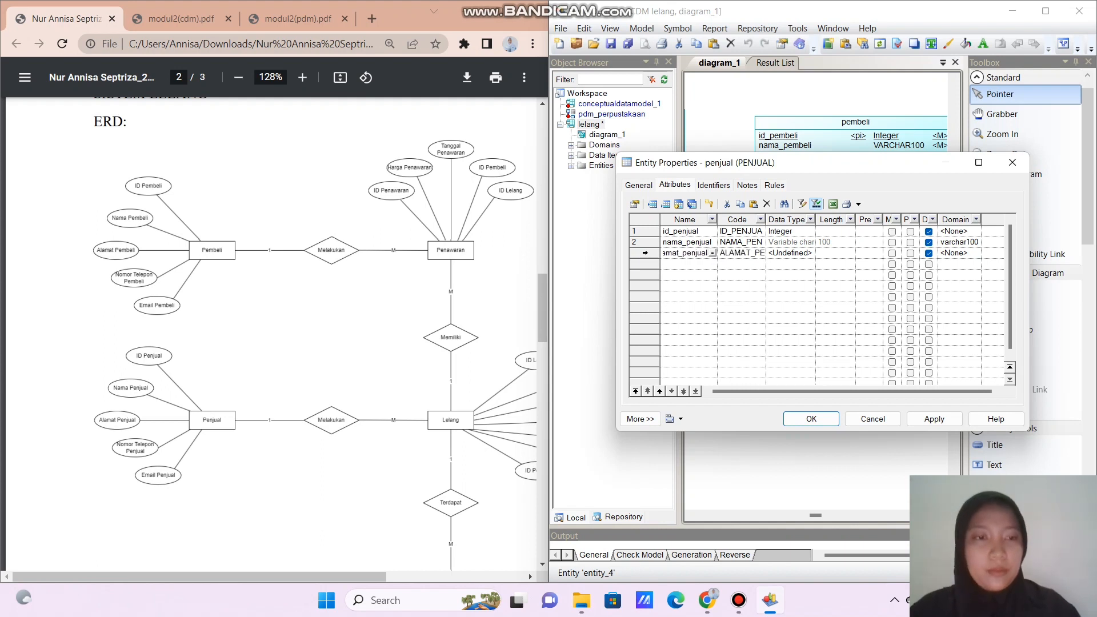
# - Assign the varchar100 domain to the alamat_penjual attribute
pyautogui.click(966, 253)
pyautogui.click(977, 253)
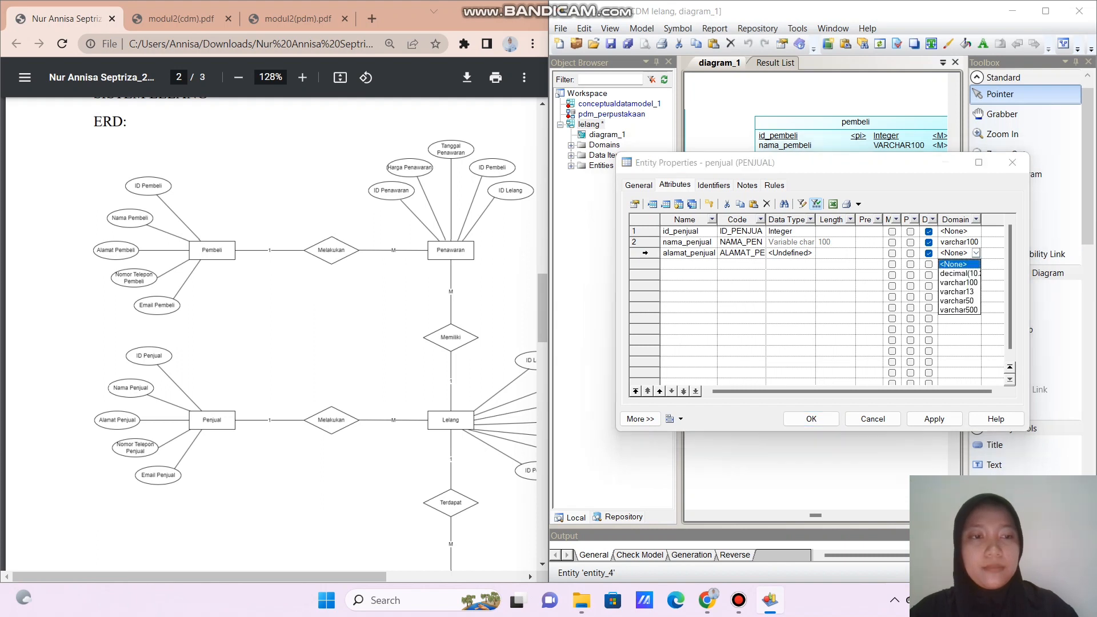
pyautogui.click(960, 273)
pyautogui.click(976, 253)
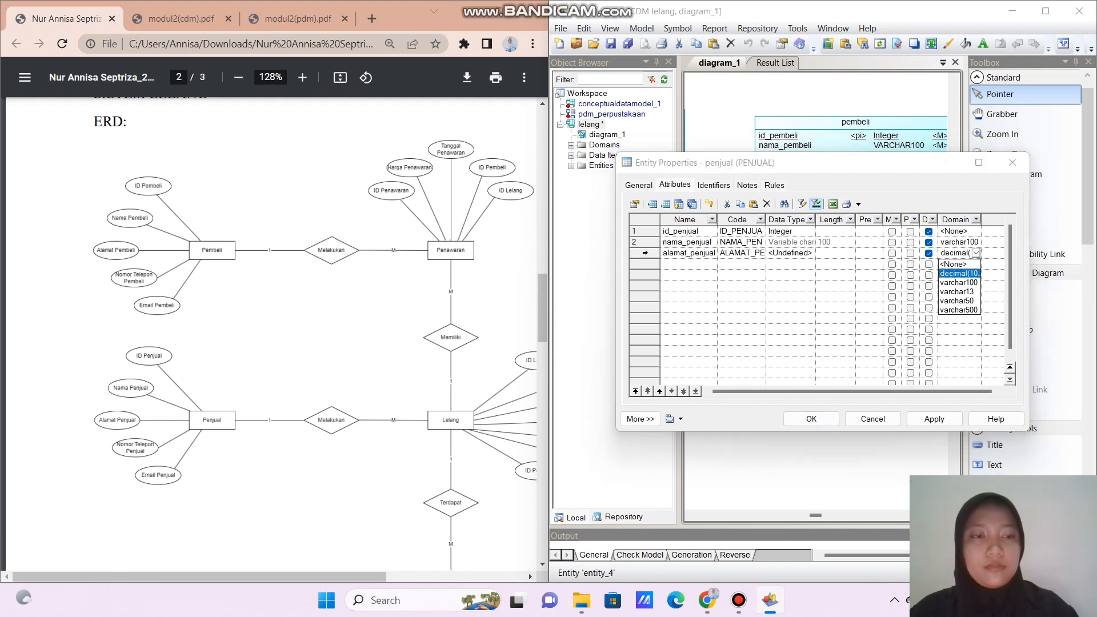
pyautogui.click(960, 283)
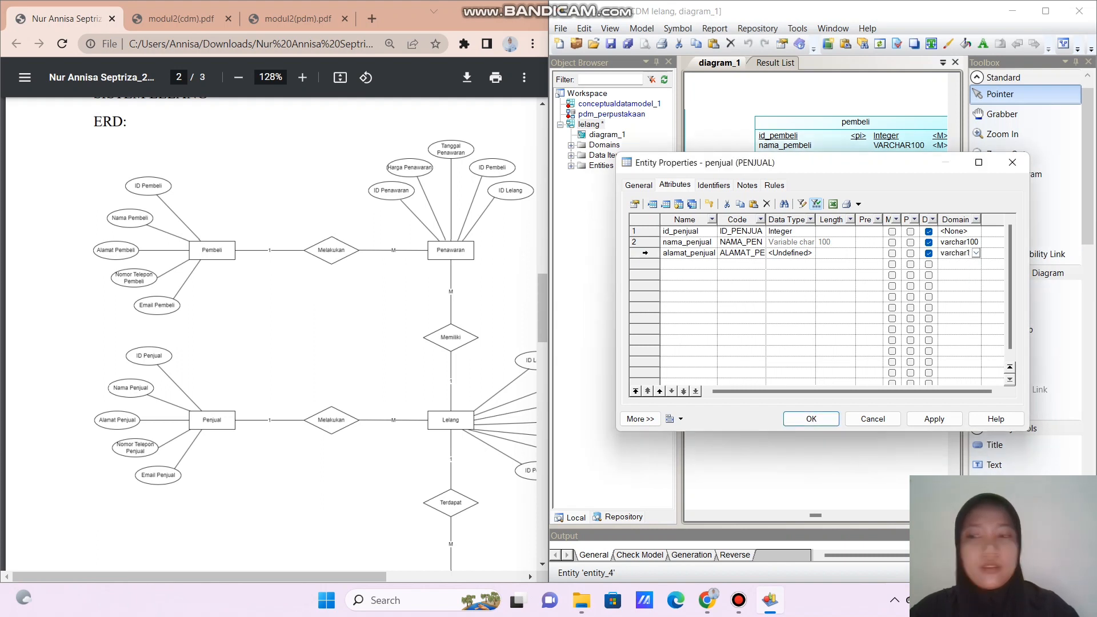
# - Add a fourth attribute named nomor_telepon_penjual to the penjual entity
pyautogui.click(689, 264)
pyautogui.click(689, 264)
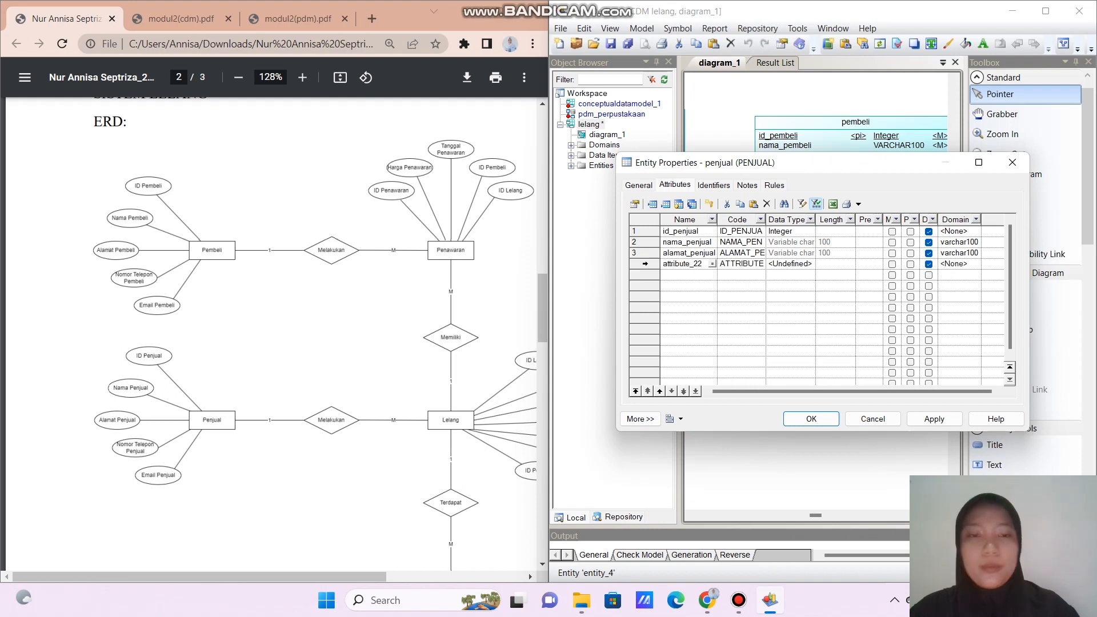
pyautogui.hotkey('ctrl', 'a')
pyautogui.press('BackSpace')
pyautogui.write('nomo')
pyautogui.write('r_telepon_')
pyautogui.write('penjual')
# - Add a fifth attribute named email_penjual to the penjual entity
pyautogui.click(674, 274)
pyautogui.click(673, 274)
pyautogui.hotkey('shift', 'Home')
pyautogui.press('BackSpace')
pyautogui.write('email_penjual')
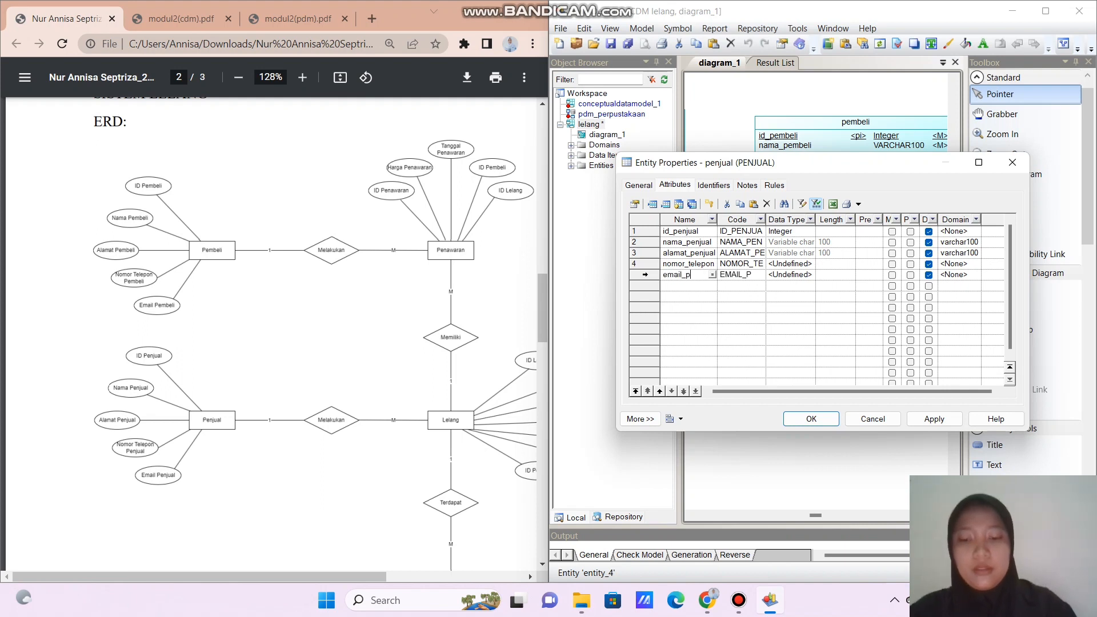
# - Assign the varchar13 domain to nomor_telepon_penjual and the varchar50 domain to email_penjual
pyautogui.click(960, 253)
pyautogui.click(959, 263)
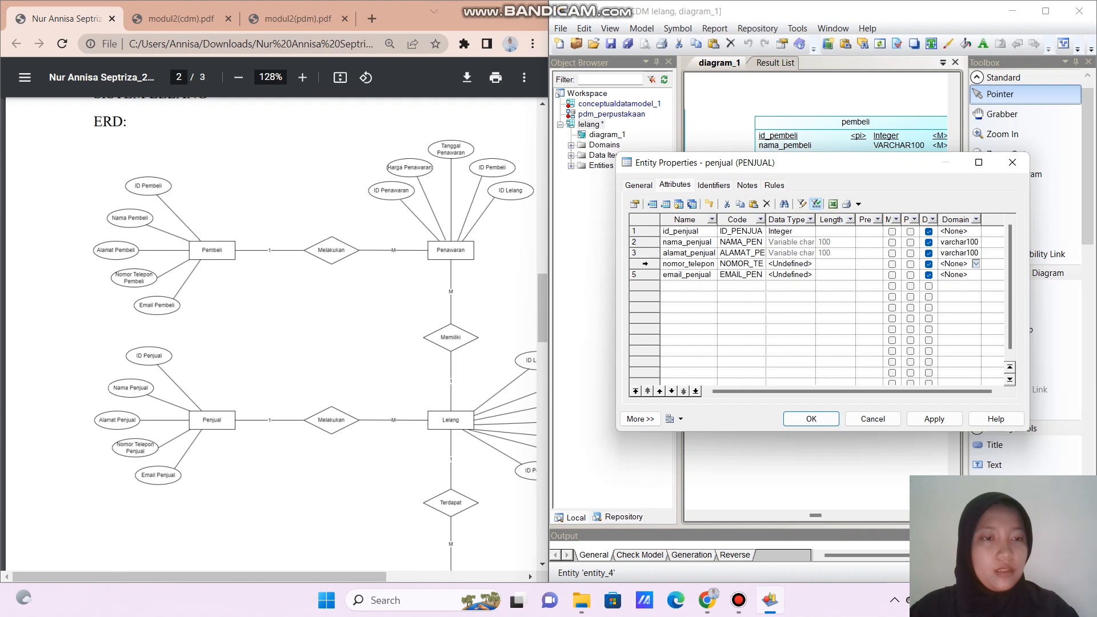
pyautogui.click(976, 263)
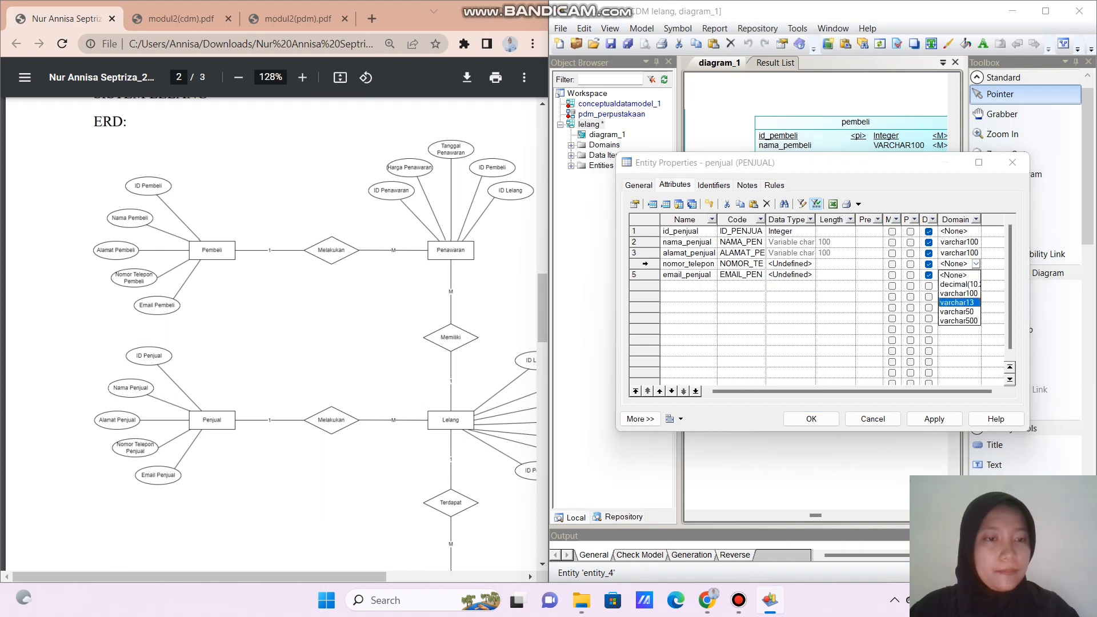
pyautogui.click(957, 303)
pyautogui.click(960, 275)
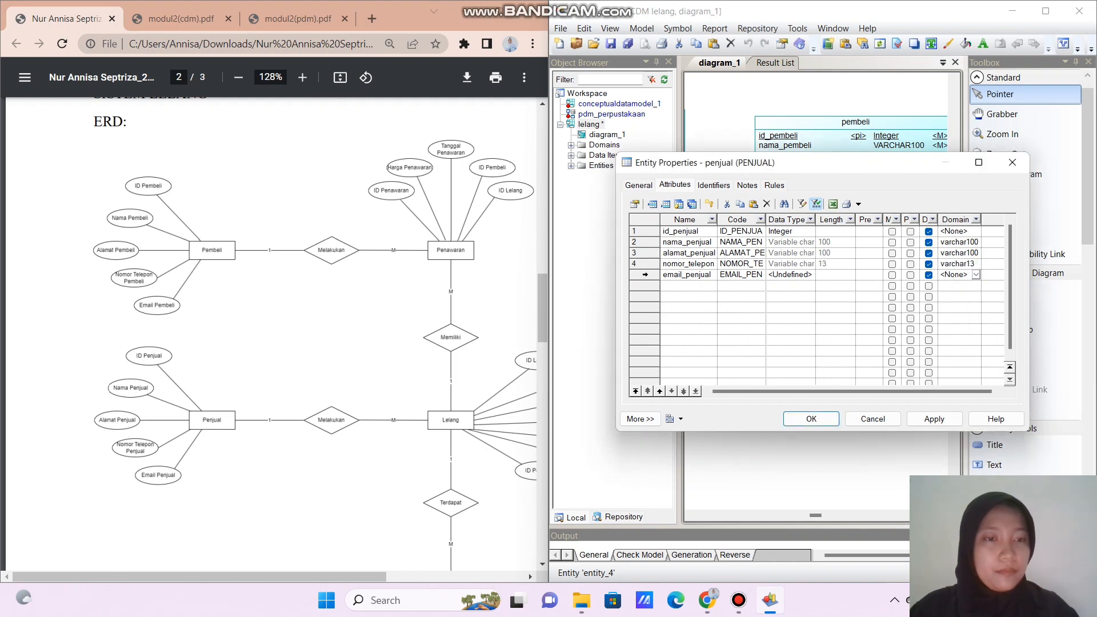
pyautogui.click(977, 275)
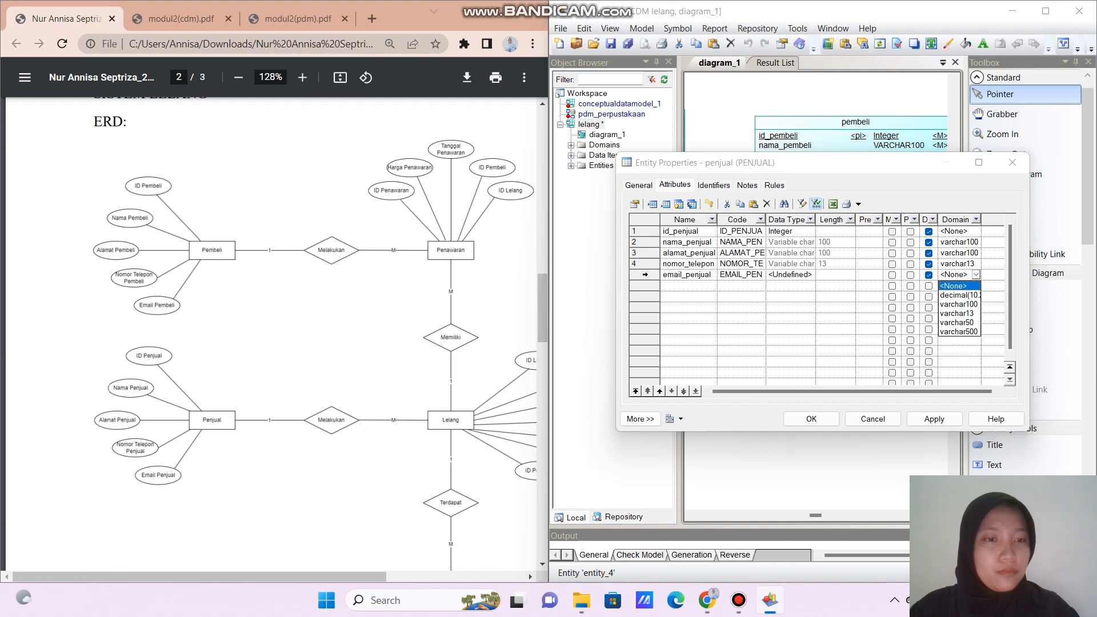
pyautogui.click(959, 322)
# - Make id_penjual the mandatory primary identifier, set nama_penjual, alamat_penjual and nomor_telepon_penjual as mandatory, and apply the penjual properties
pyautogui.click(892, 232)
pyautogui.click(911, 231)
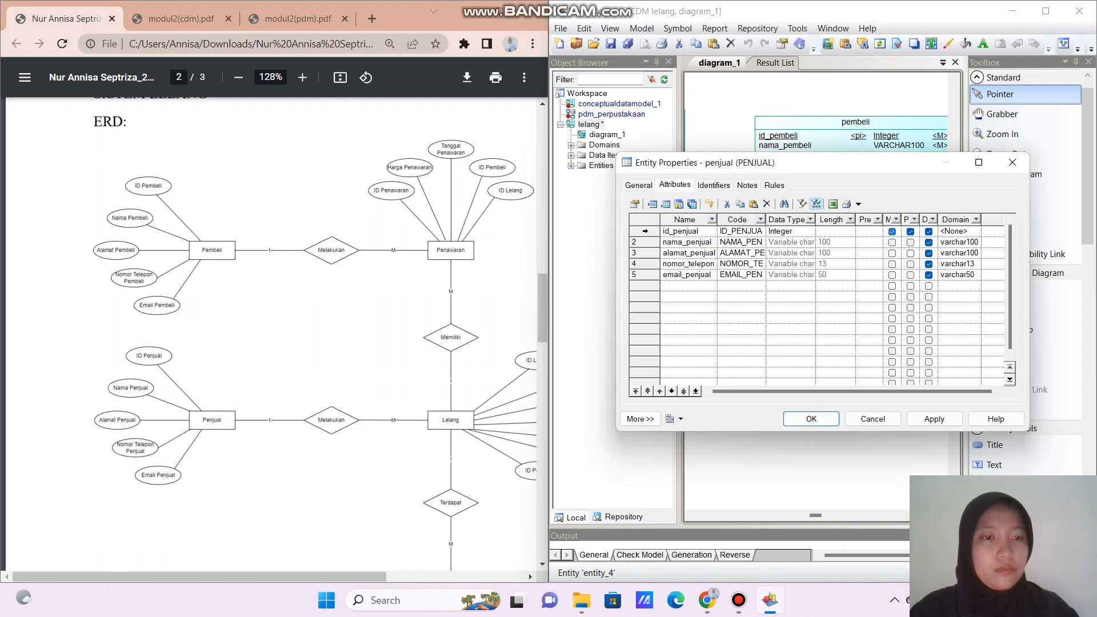
pyautogui.click(893, 242)
pyautogui.click(892, 253)
pyautogui.click(892, 264)
pyautogui.click(812, 419)
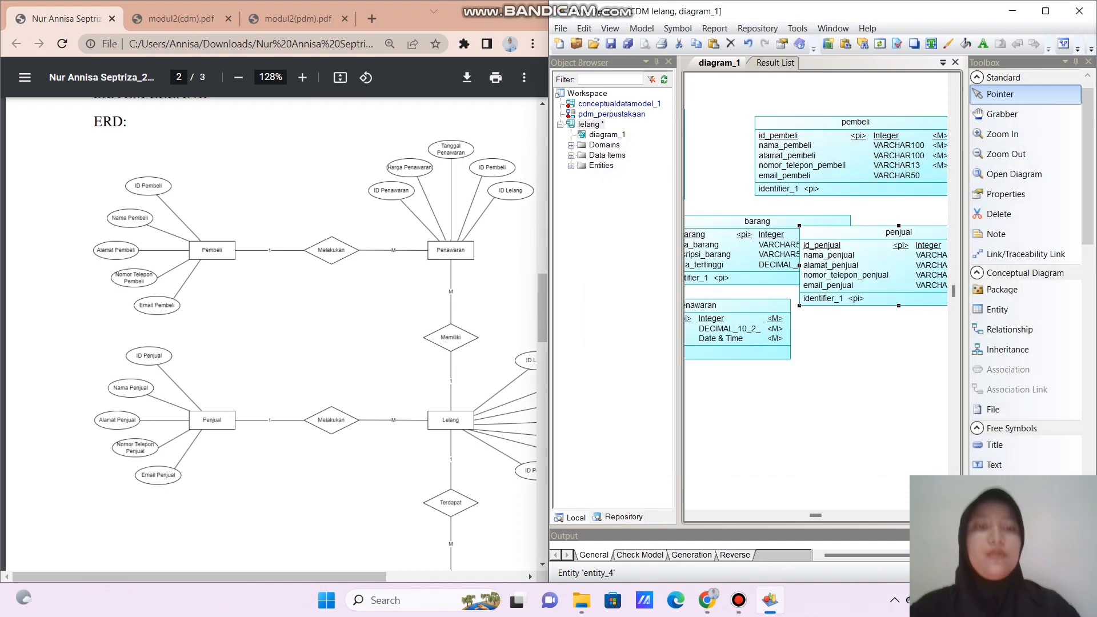
# - Maximize the modelling window and spread the penjual, barang and pembeli entities apart in the diagram
pyautogui.click(1046, 11)
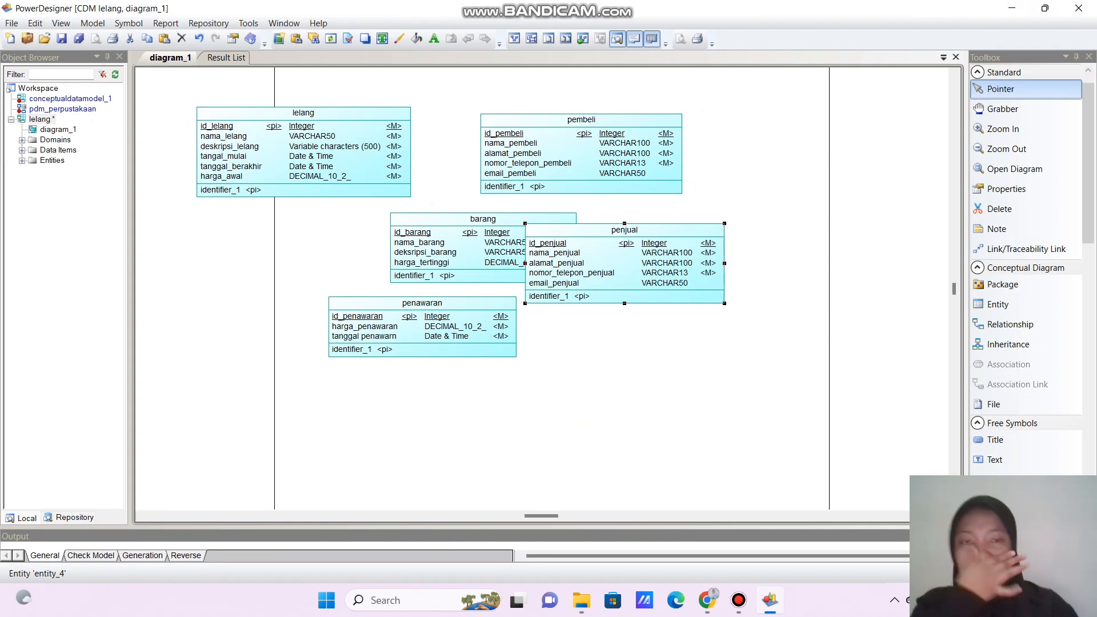
pyautogui.moveTo(606, 247); pyautogui.dragTo(696, 302)
pyautogui.moveTo(483, 219); pyautogui.dragTo(827, 177)
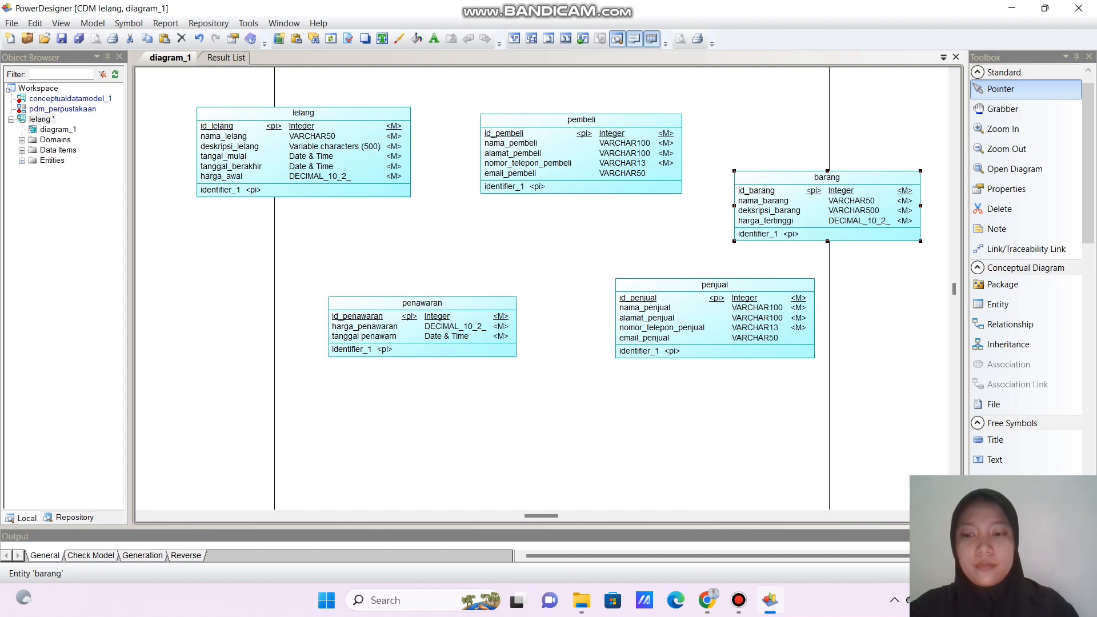
pyautogui.moveTo(589, 179); pyautogui.dragTo(626, 172)
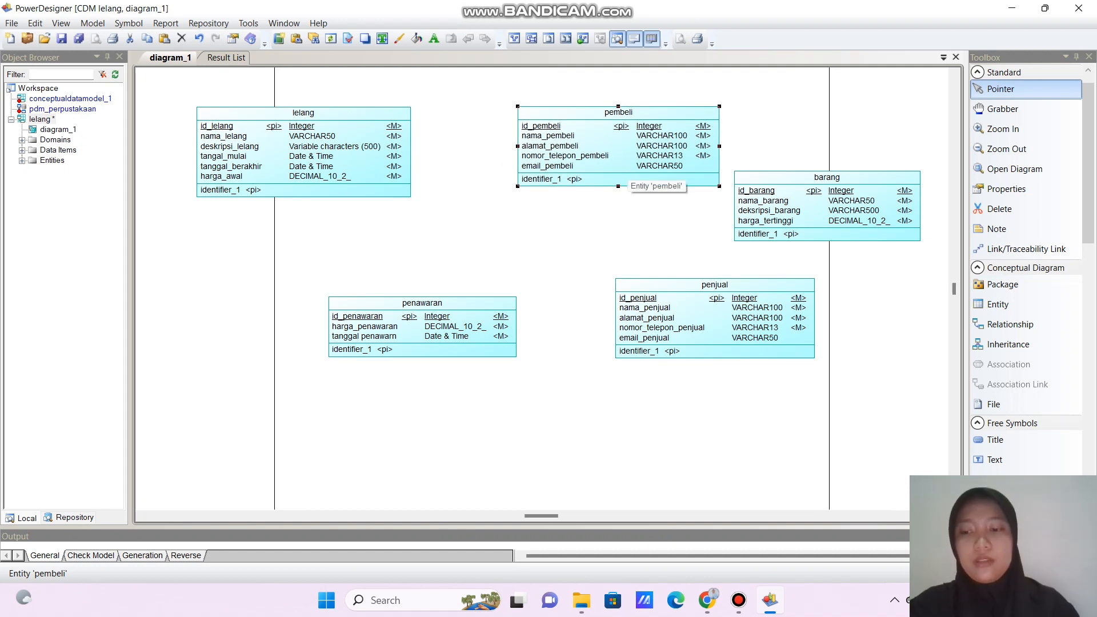
pyautogui.moveTo(624, 171); pyautogui.dragTo(660, 163)
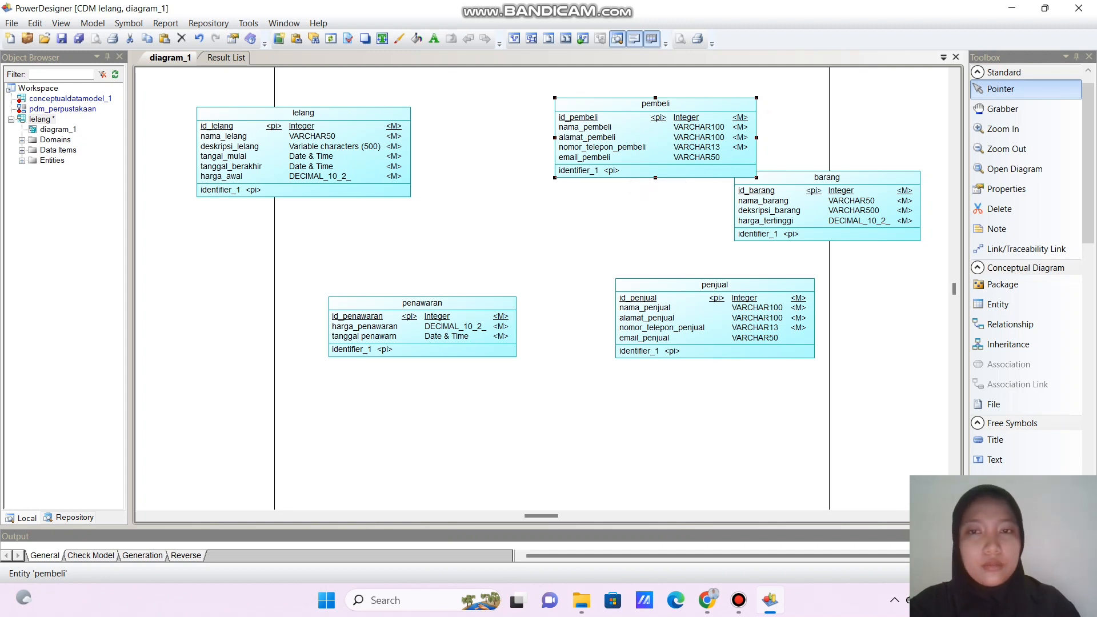
# - Move the lelang entity to the middle of the diagram and place the barang entity below it
pyautogui.moveTo(303, 113); pyautogui.dragTo(584, 244)
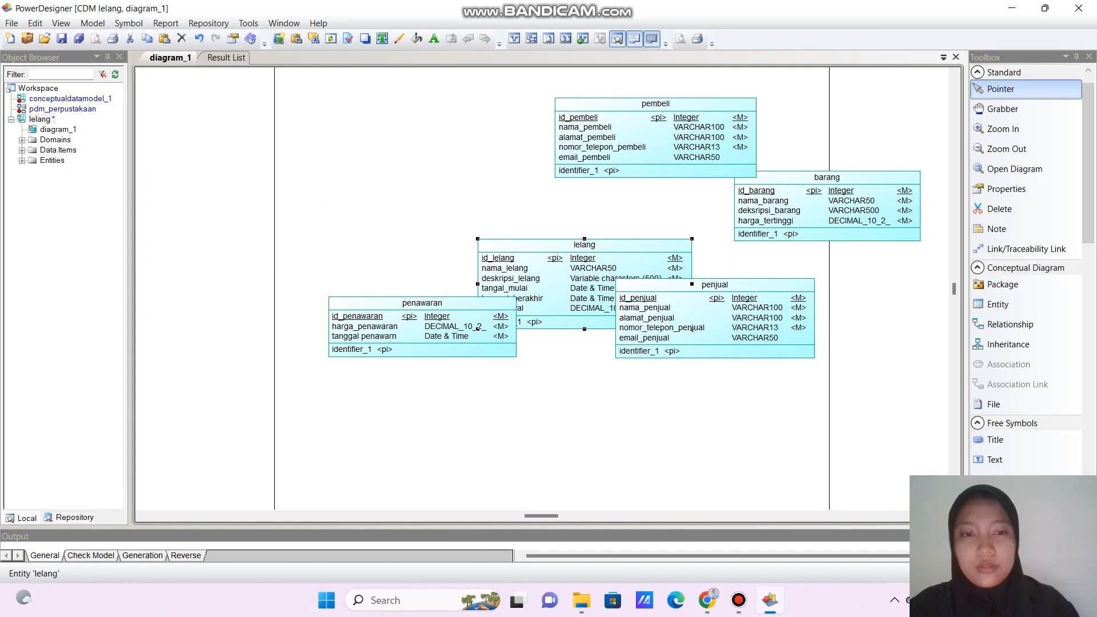
pyautogui.moveTo(823, 206); pyautogui.dragTo(576, 428)
pyautogui.scroll(5, 549, 286)
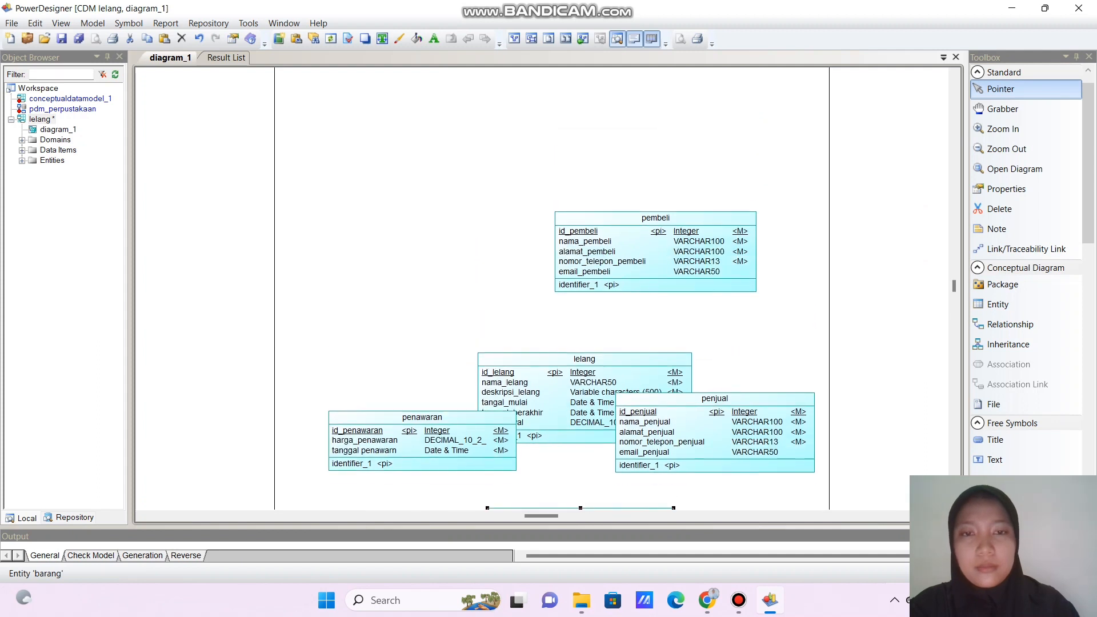
pyautogui.scroll(-5, 572, 286)
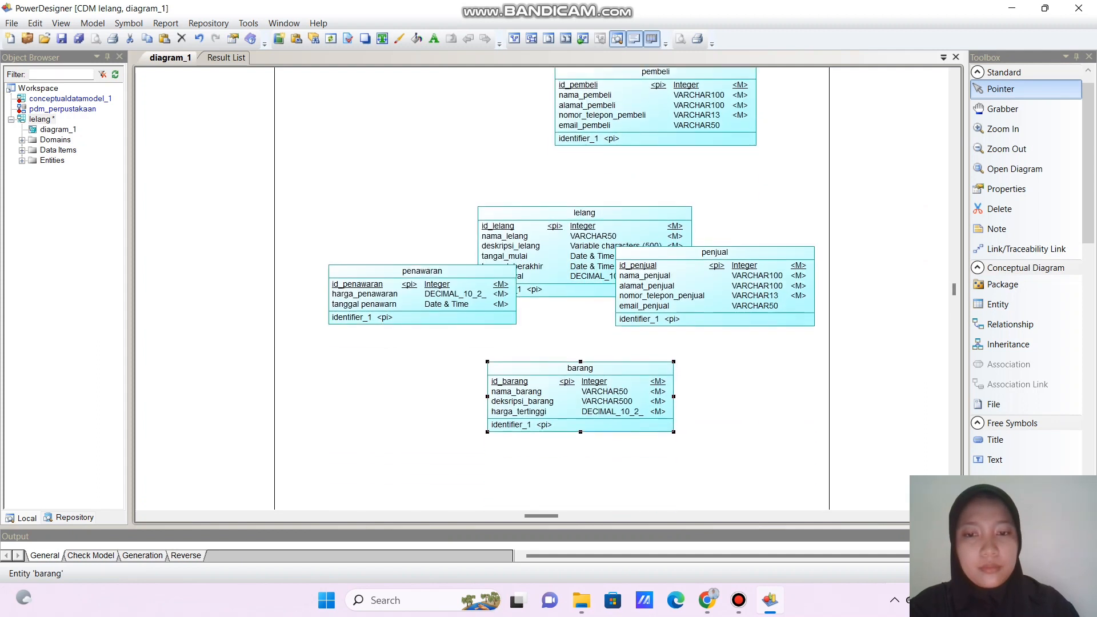
pyautogui.scroll(2, 571, 286)
# - Place the penawaran entity above lelang and the penjual entity to the left of lelang
pyautogui.moveTo(423, 323); pyautogui.dragTo(585, 114)
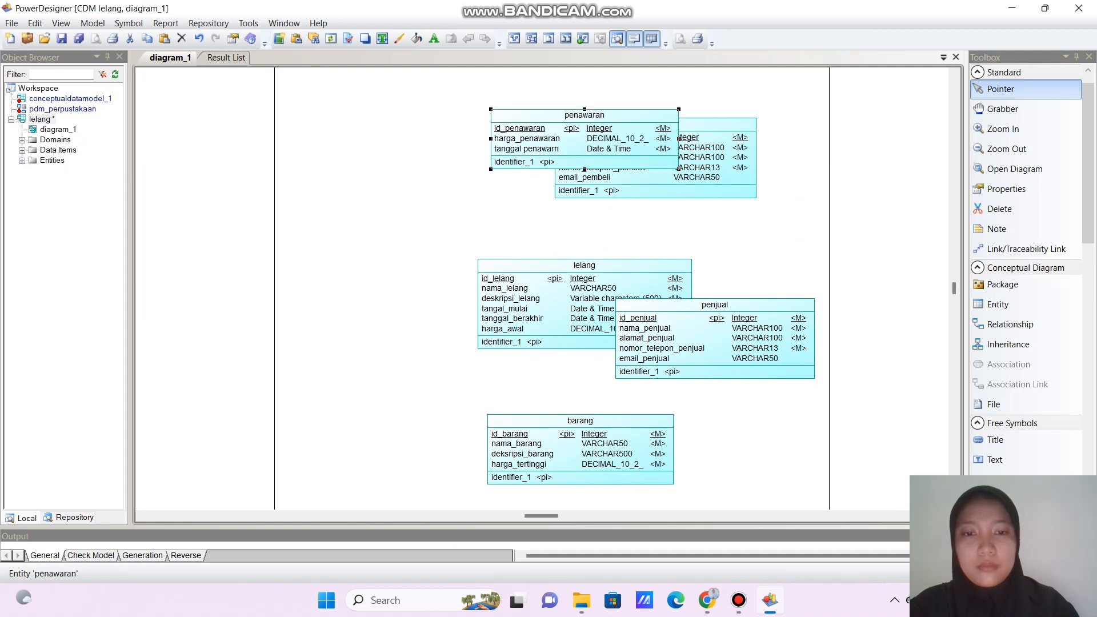
pyautogui.moveTo(715, 337); pyautogui.dragTo(348, 313)
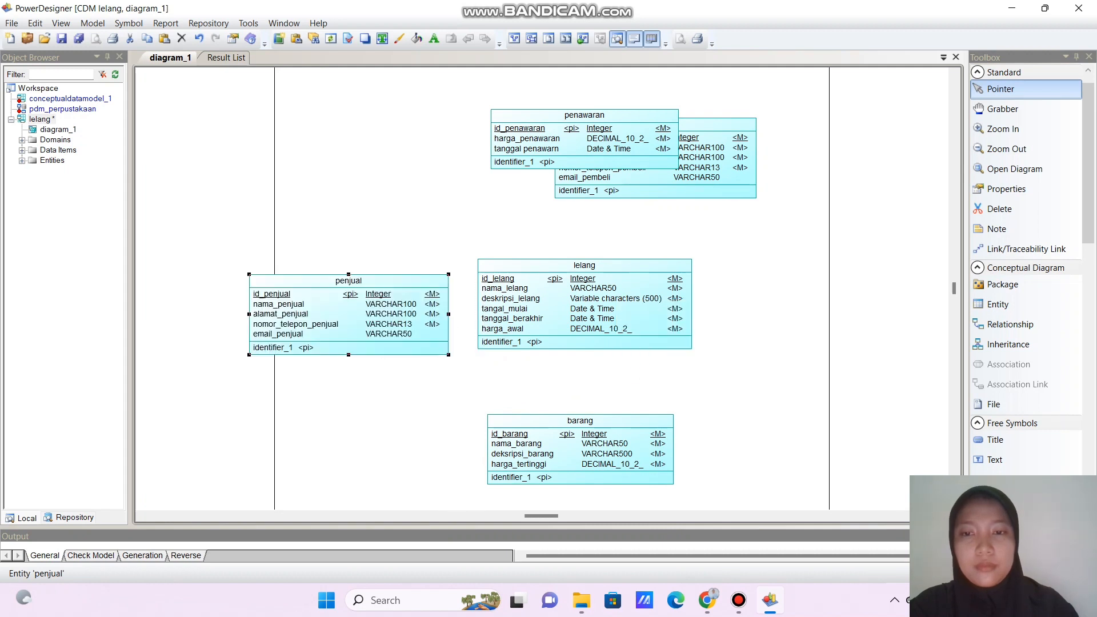
pyautogui.moveTo(542, 516); pyautogui.dragTo(536, 516)
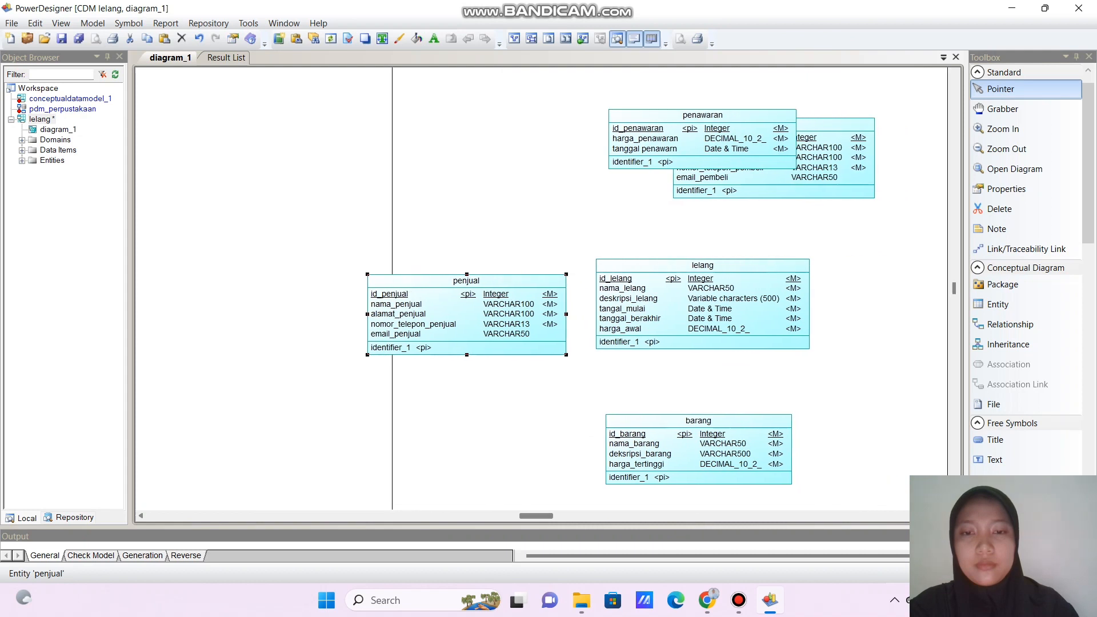
pyautogui.moveTo(486, 316); pyautogui.dragTo(460, 306)
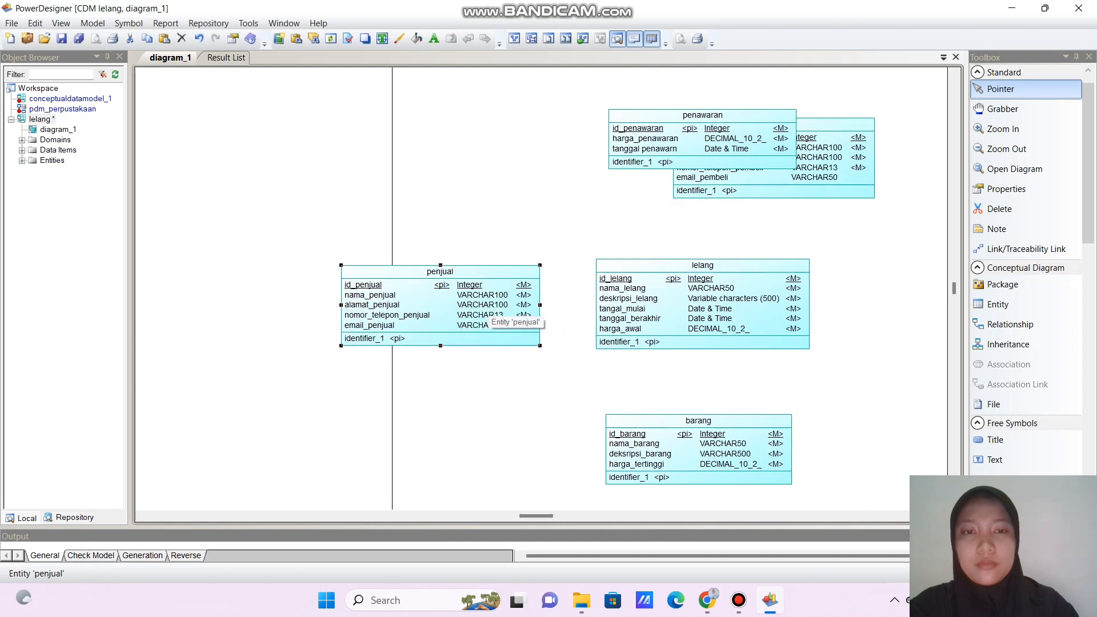
# - Rearrange the upper row so the pembeli entity sits on the left and penawaran sits above lelang
pyautogui.moveTo(686, 121); pyautogui.dragTo(485, 140)
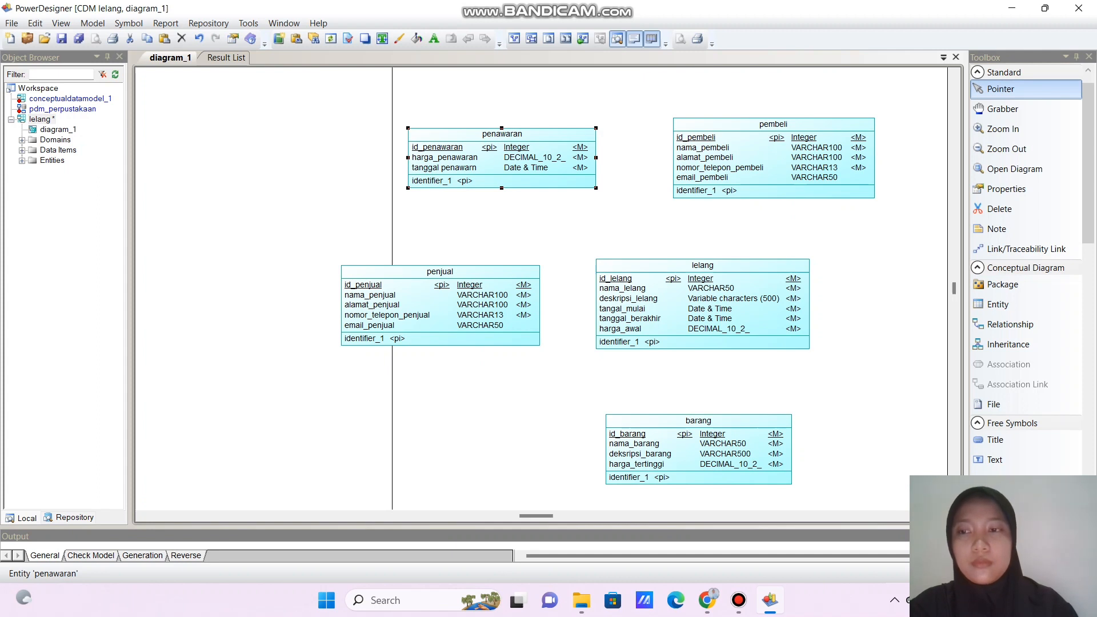
pyautogui.moveTo(486, 140); pyautogui.dragTo(475, 141)
pyautogui.click(766, 143)
pyautogui.moveTo(766, 143); pyautogui.dragTo(327, 163)
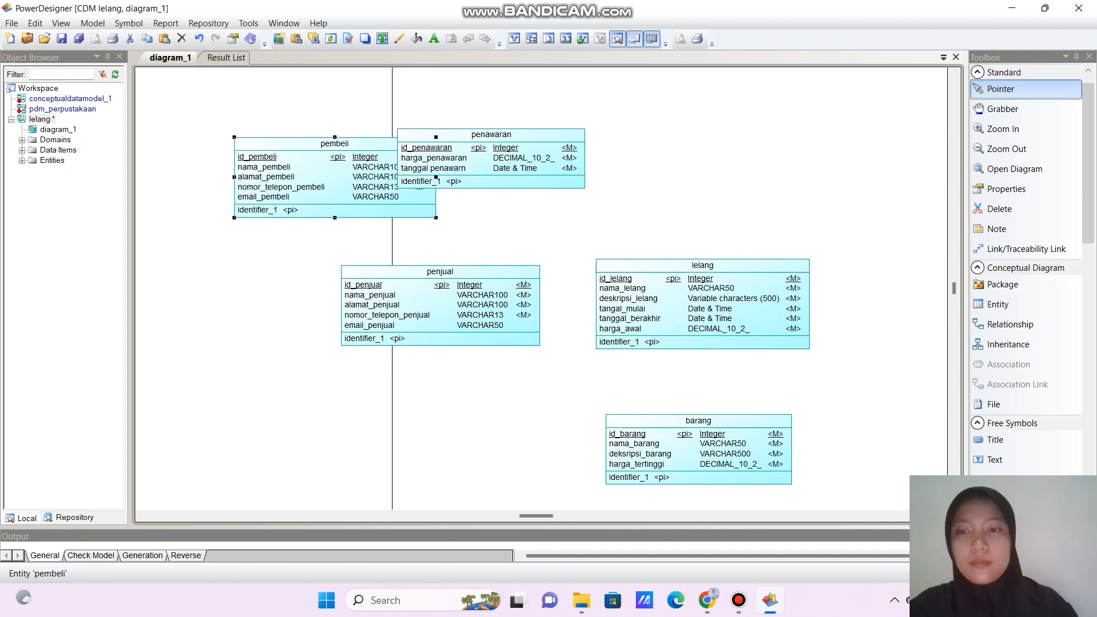
pyautogui.moveTo(440, 178); pyautogui.dragTo(636, 164)
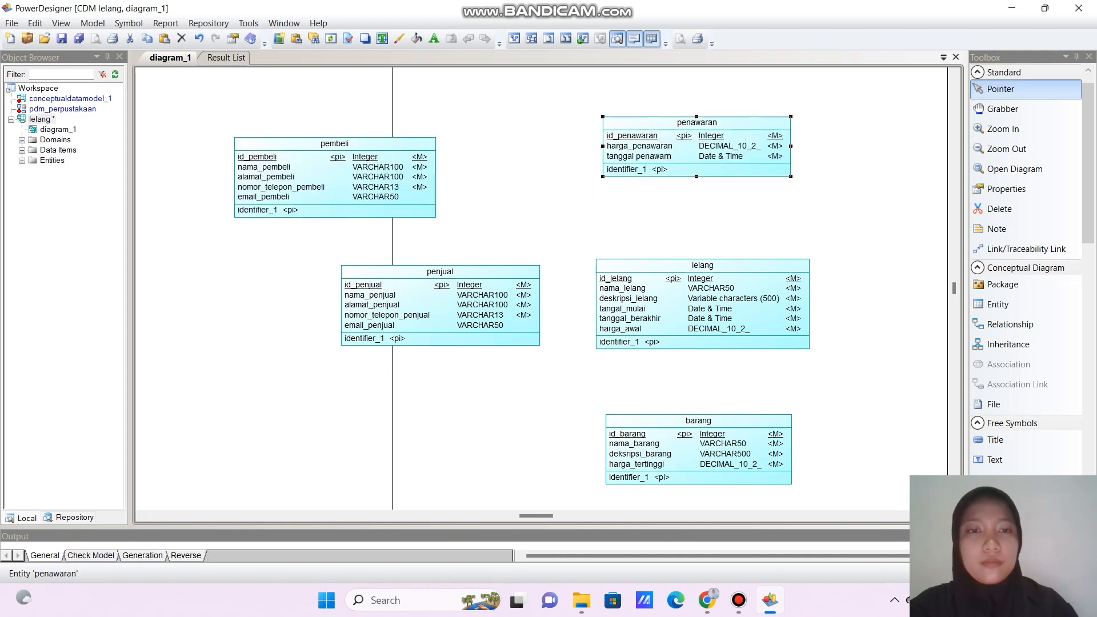
# - Align the entities in two columns, pembeli above penjual and penawaran above lelang and barang, leaving room for relationships
pyautogui.moveTo(714, 162); pyautogui.dragTo(742, 162)
pyautogui.moveTo(334, 172); pyautogui.dragTo(438, 137)
pyautogui.moveTo(500, 309); pyautogui.dragTo(495, 312)
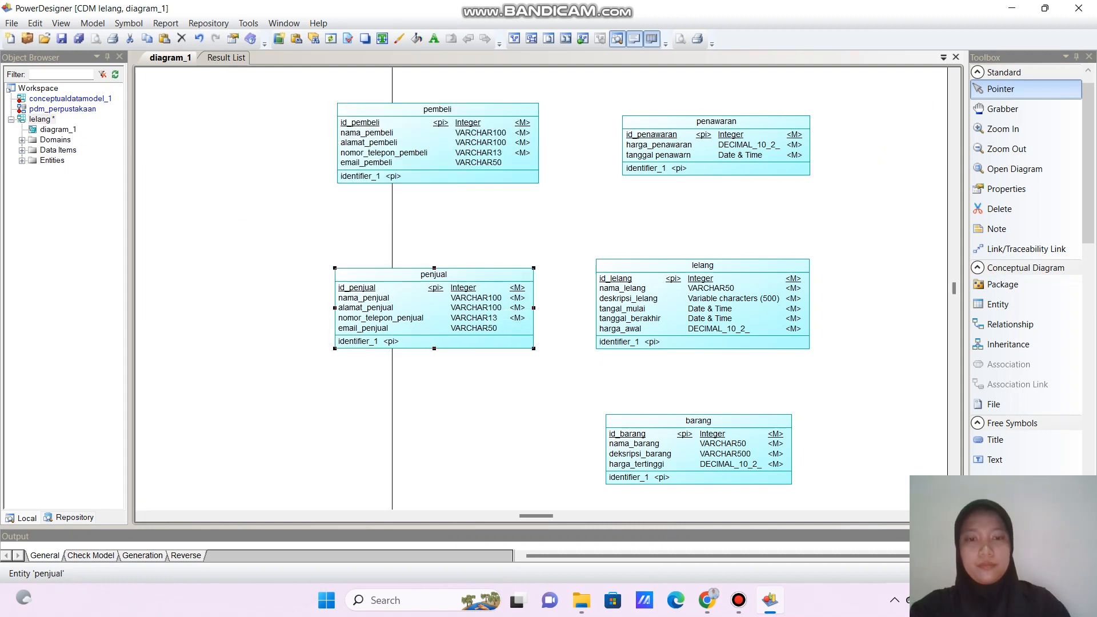
pyautogui.scroll(-5, 495, 311)
pyautogui.scroll(3, 702, 387)
pyautogui.moveTo(702, 387); pyautogui.dragTo(710, 387)
pyautogui.scroll(2, 710, 387)
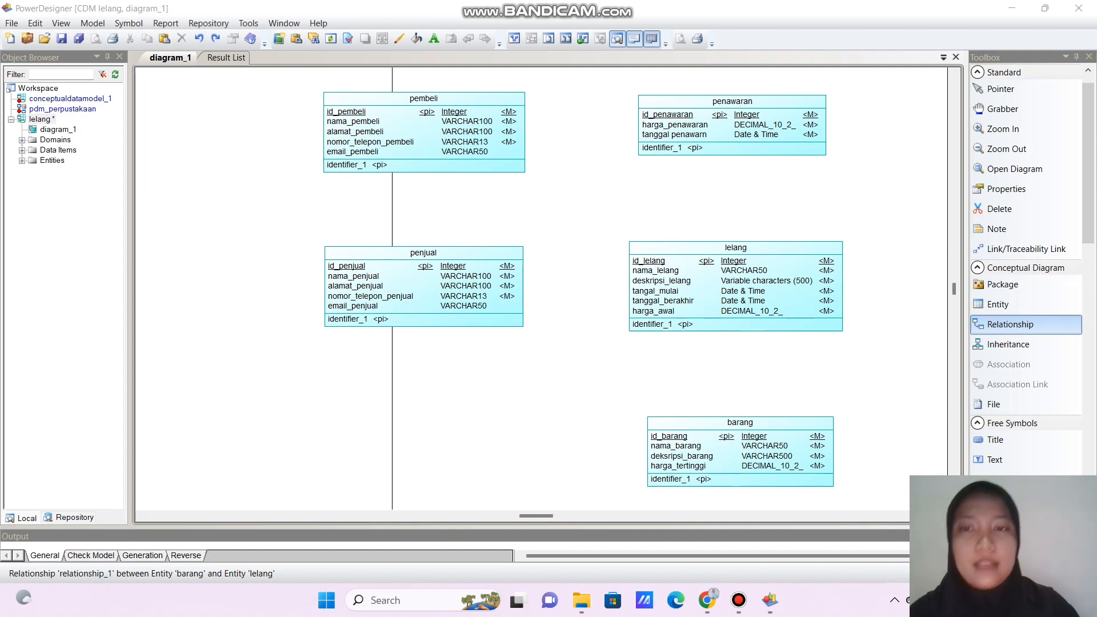
# - Draw a relationship from the barang entity to the lelang entity
pyautogui.click(1010, 325)
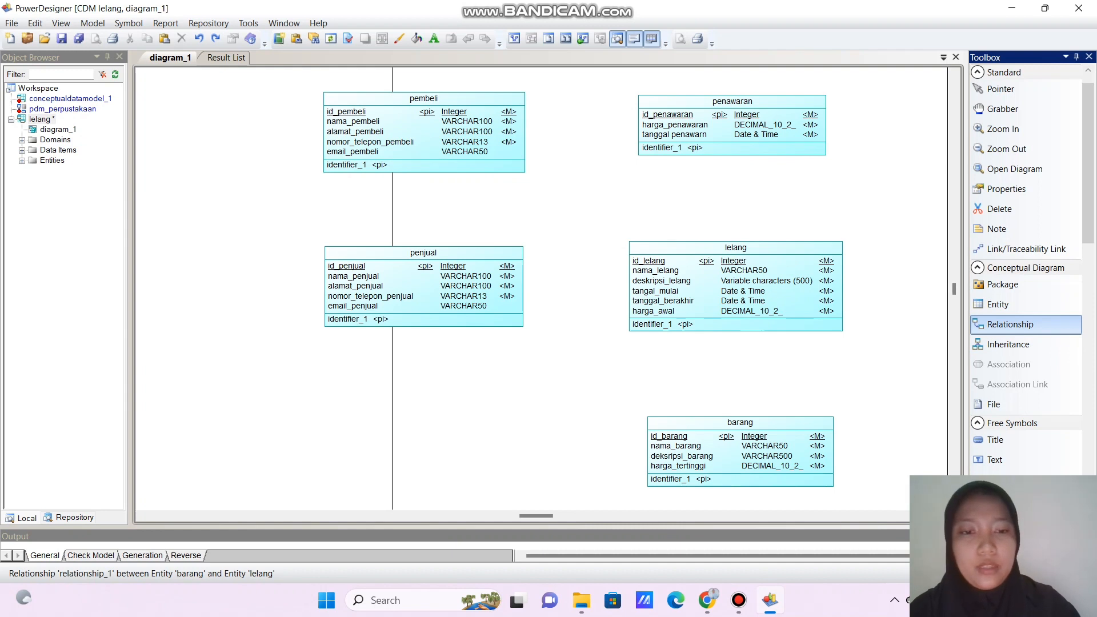
pyautogui.moveTo(742, 401); pyautogui.dragTo(738, 317)
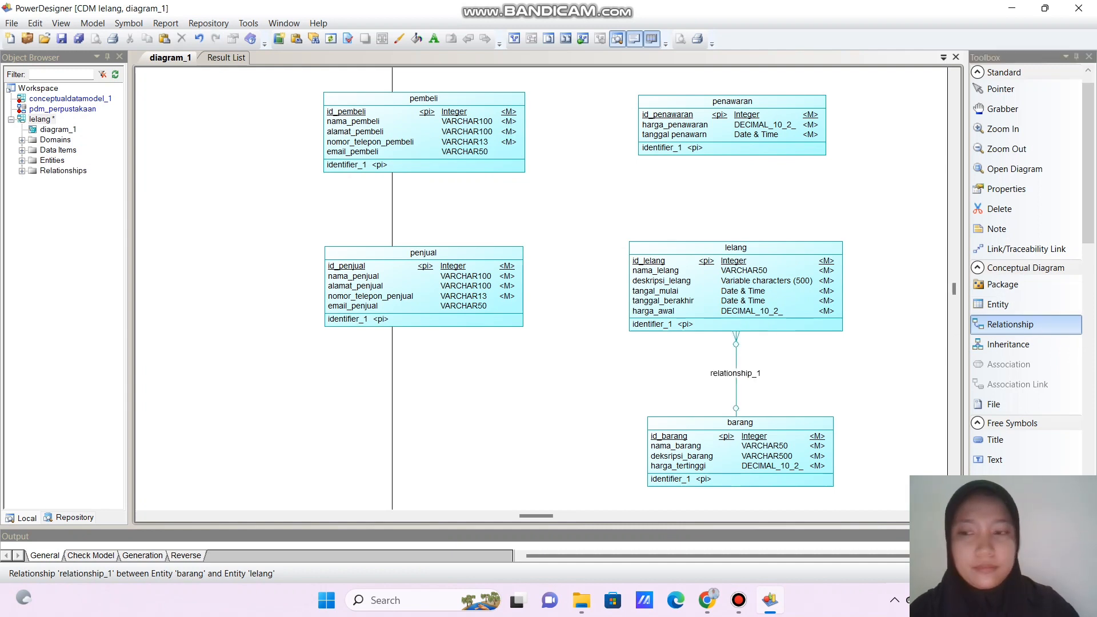
pyautogui.click(1010, 325)
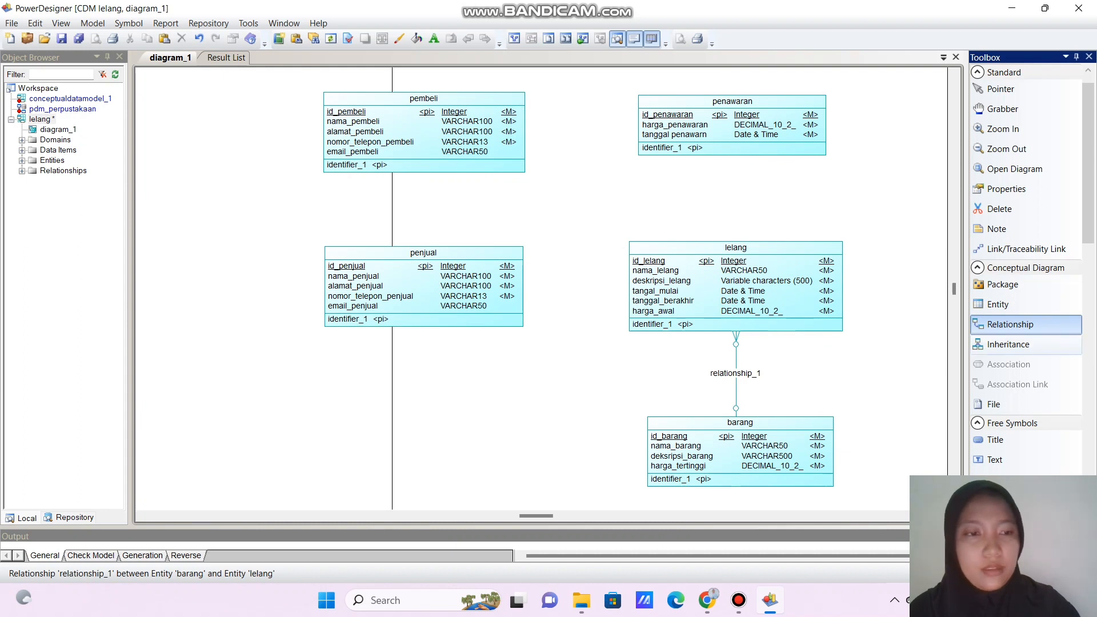
pyautogui.click(1006, 89)
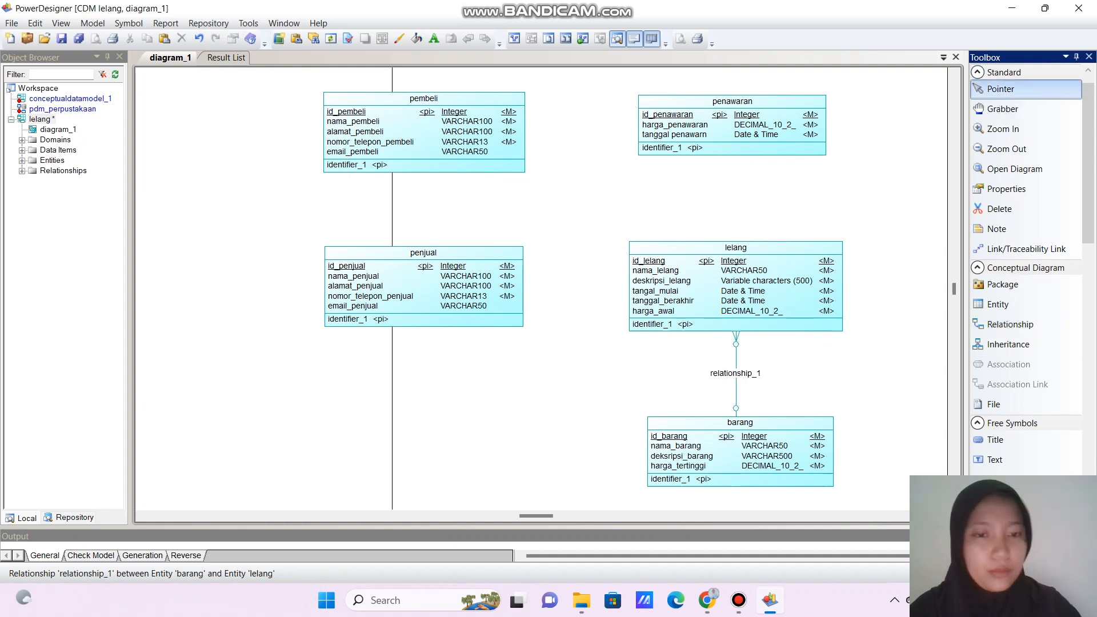
# - Rename the barang-to-lelang relationship as terdapat and set its cardinality to many-one with the barang to lelang side mandatory (1,1)
pyautogui.doubleClick(754, 373)
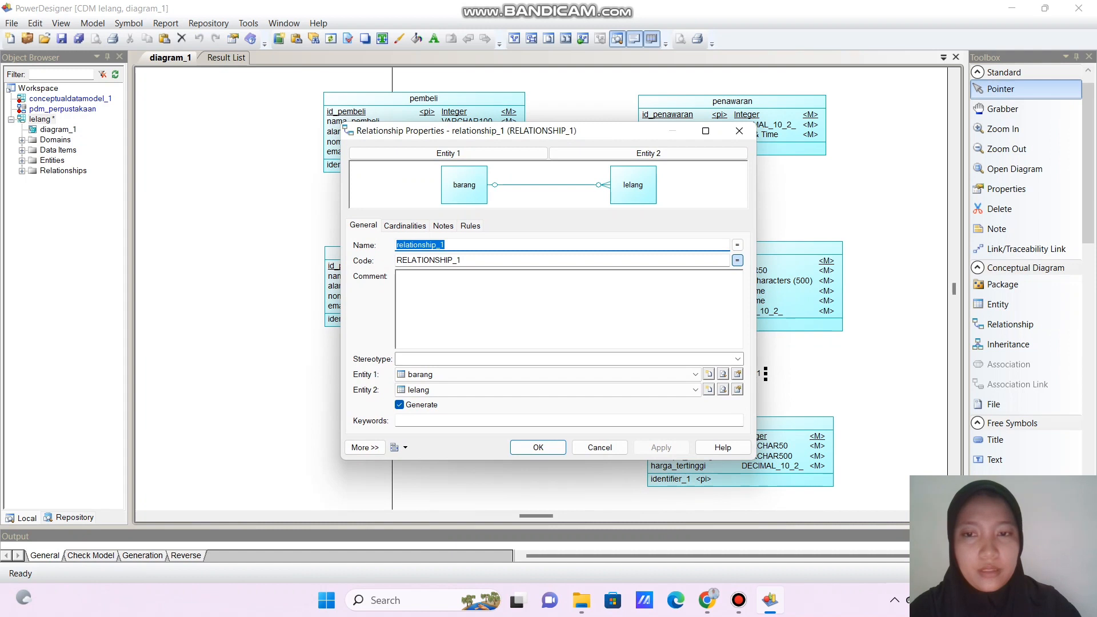
pyautogui.press('BackSpace')
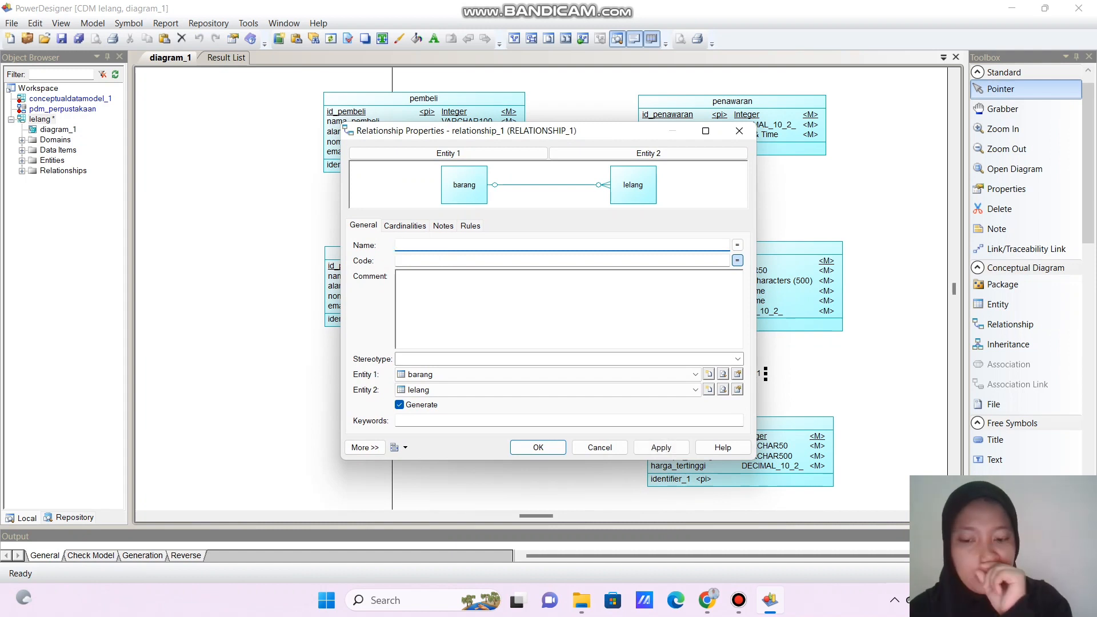
pyautogui.write('terdapat')
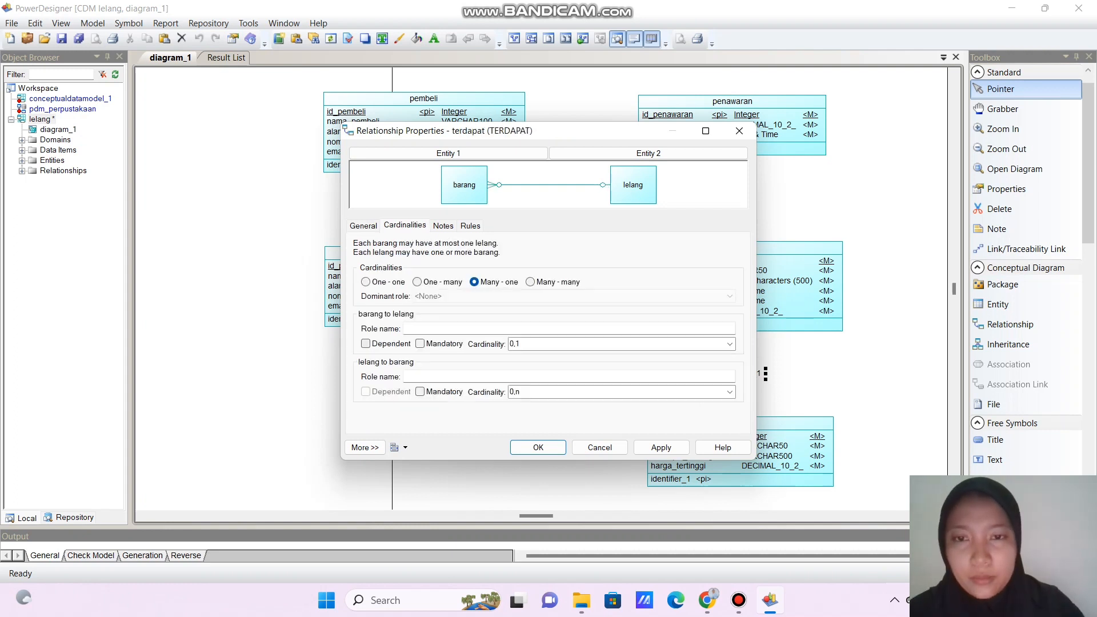
pyautogui.click(366, 344)
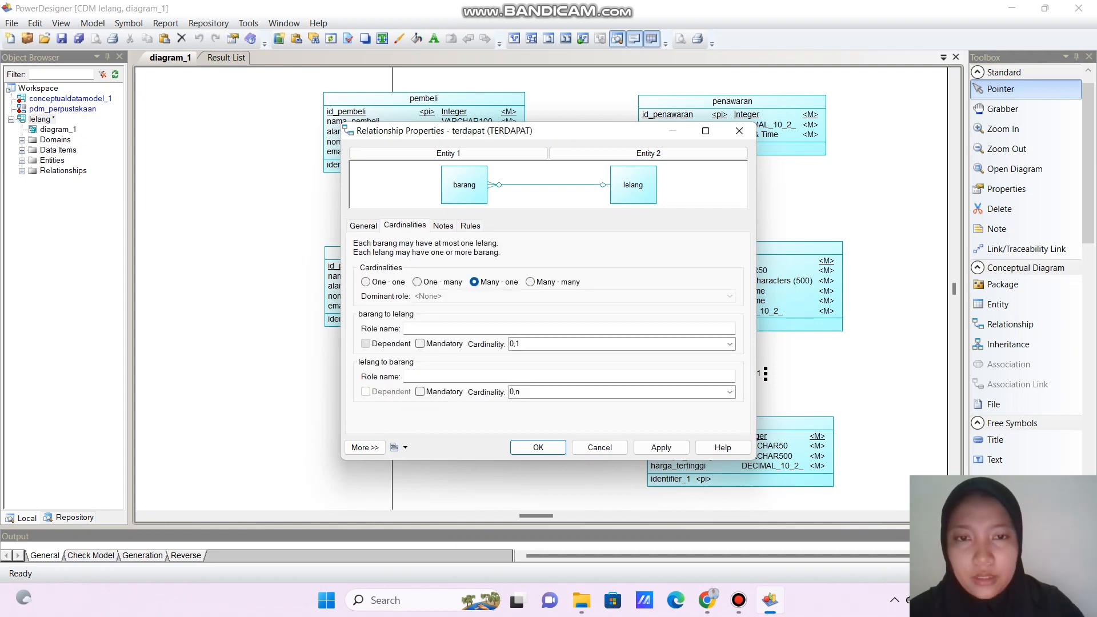
pyautogui.click(365, 344)
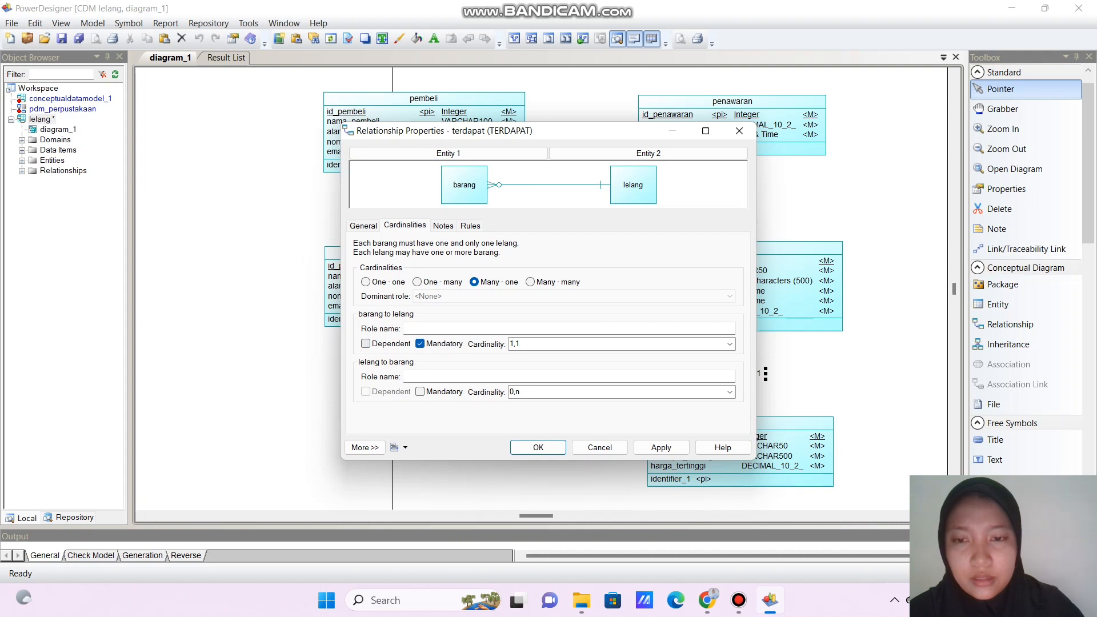
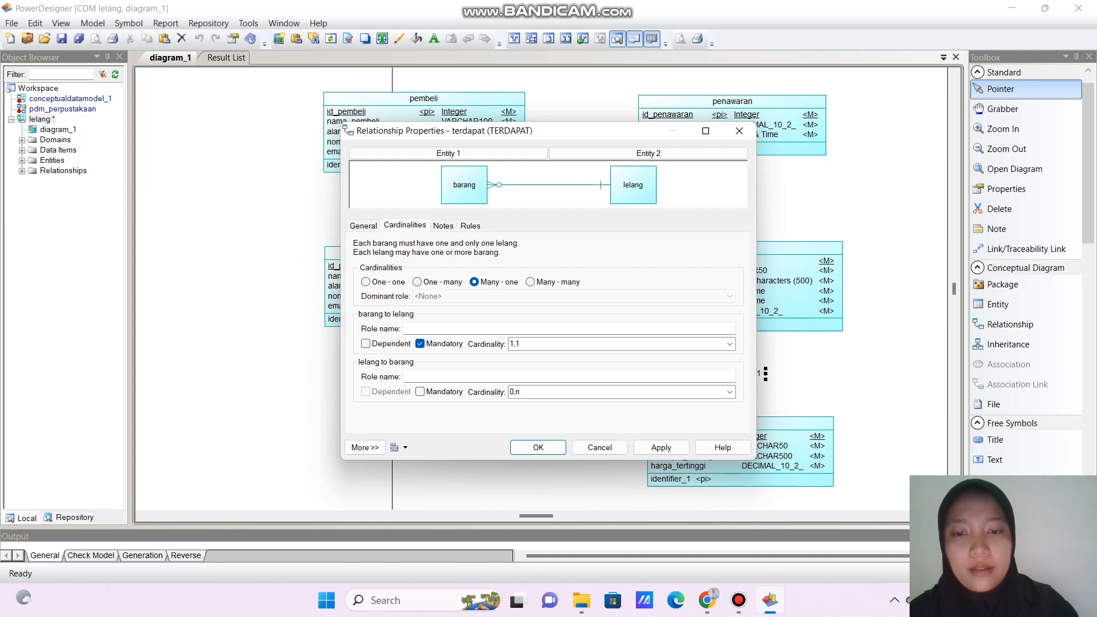
pyautogui.click(539, 448)
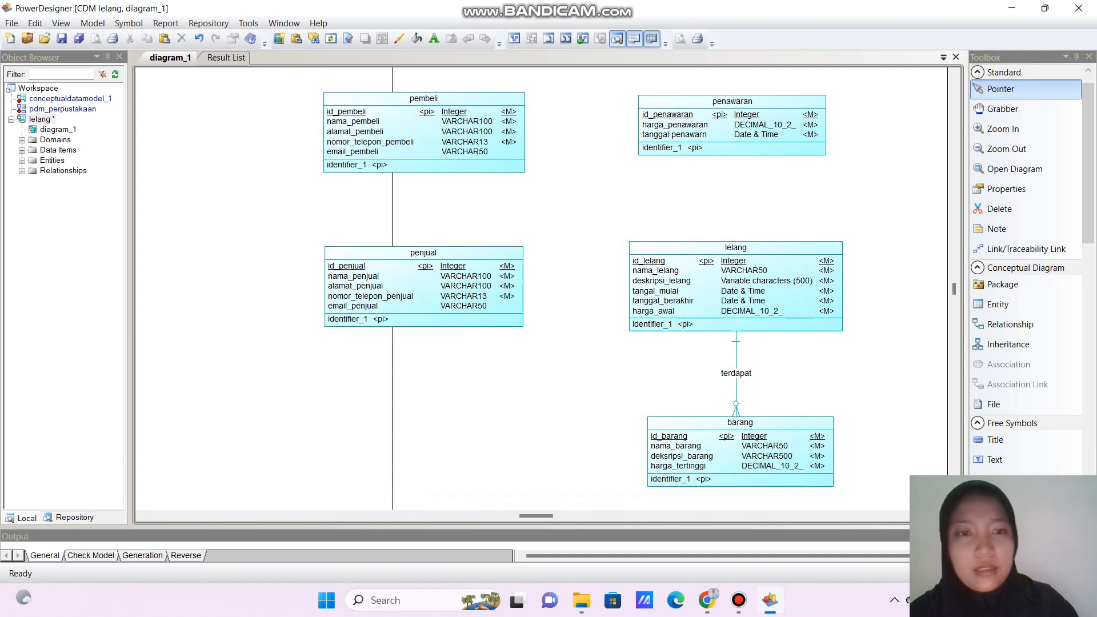
# - Draw a relationship from the lelang entity to the penawaran entity
pyautogui.click(1010, 324)
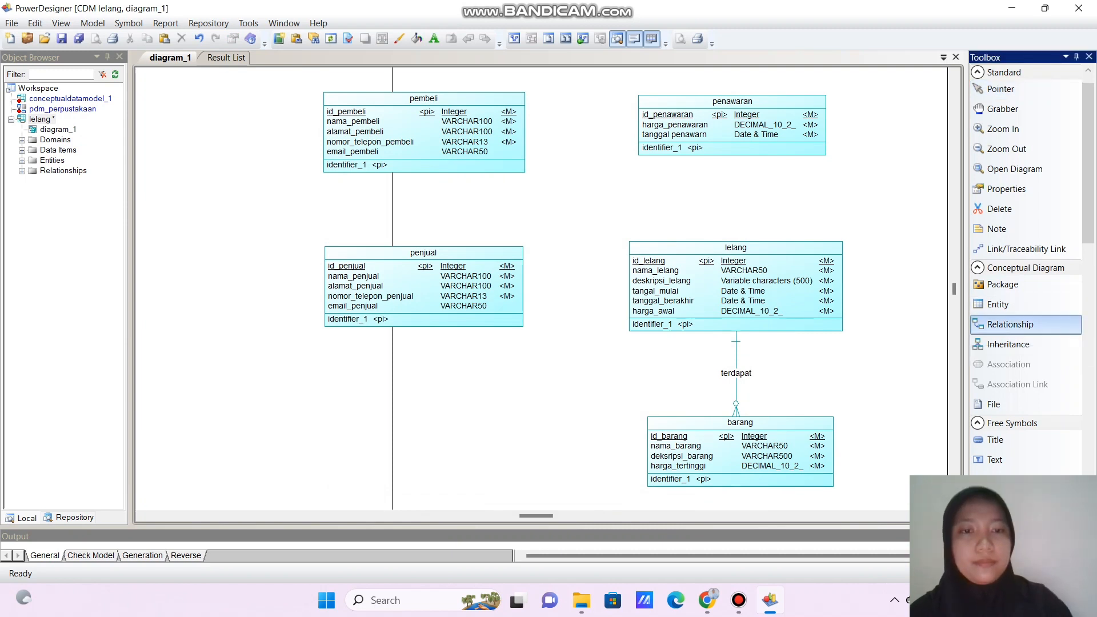
pyautogui.moveTo(729, 240); pyautogui.dragTo(731, 245)
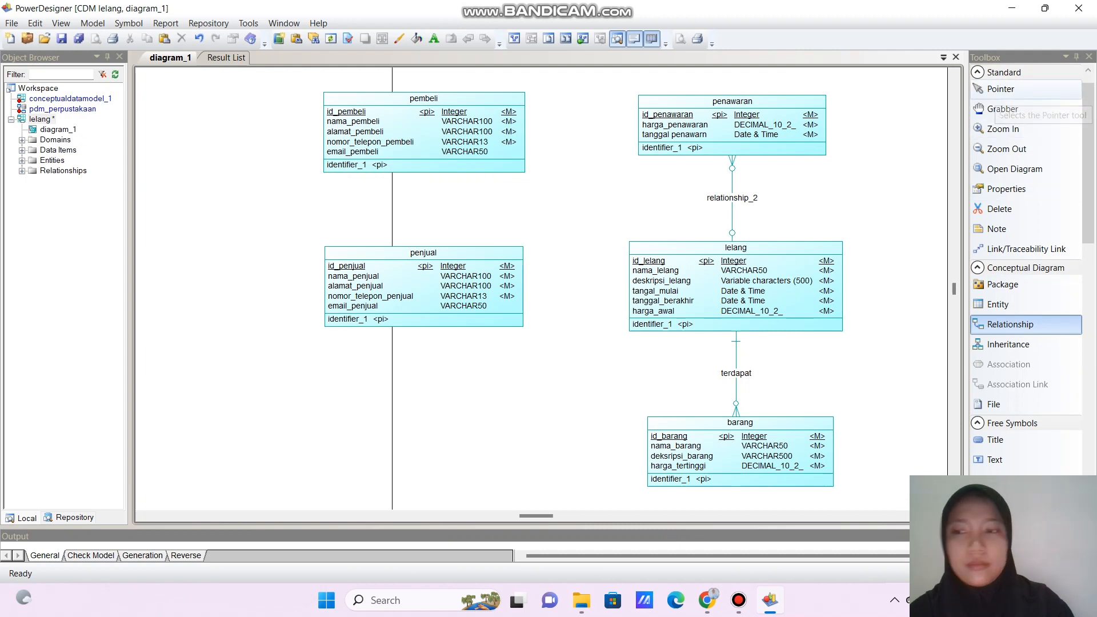
# - Rename the lelang-to-penawaran relationship as memiliki and make its penawaran to lelang side mandatory with cardinality 1,1
pyautogui.click(1001, 89)
pyautogui.doubleClick(732, 197)
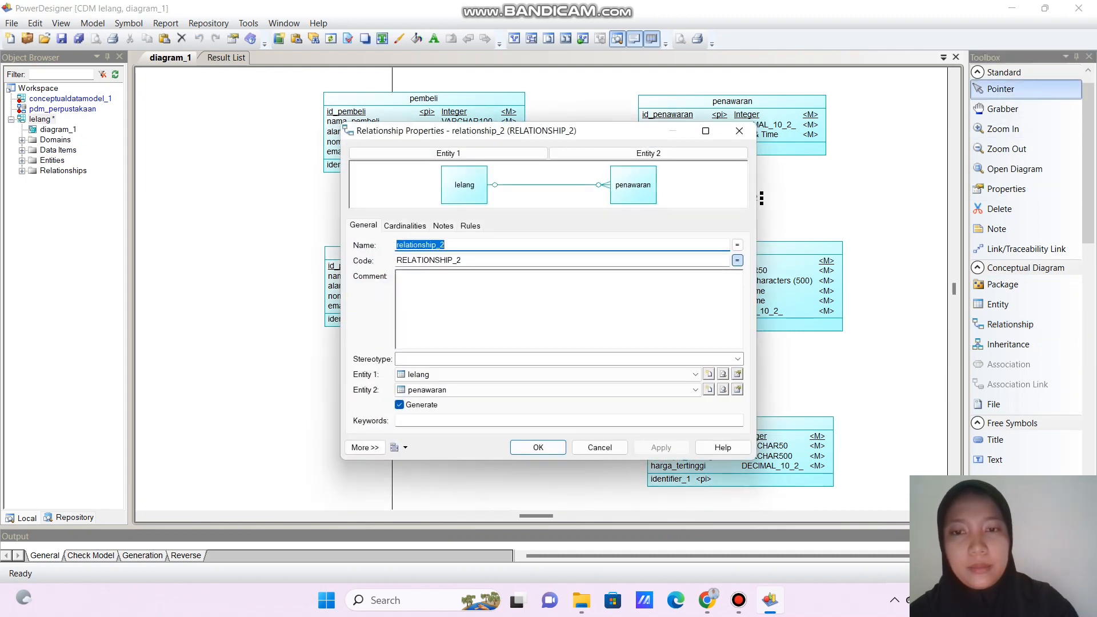
pyautogui.write('pena')
pyautogui.press('BackSpace')
pyautogui.press('BackSpace')
pyautogui.press('BackSpace')
pyautogui.write('memiliki')
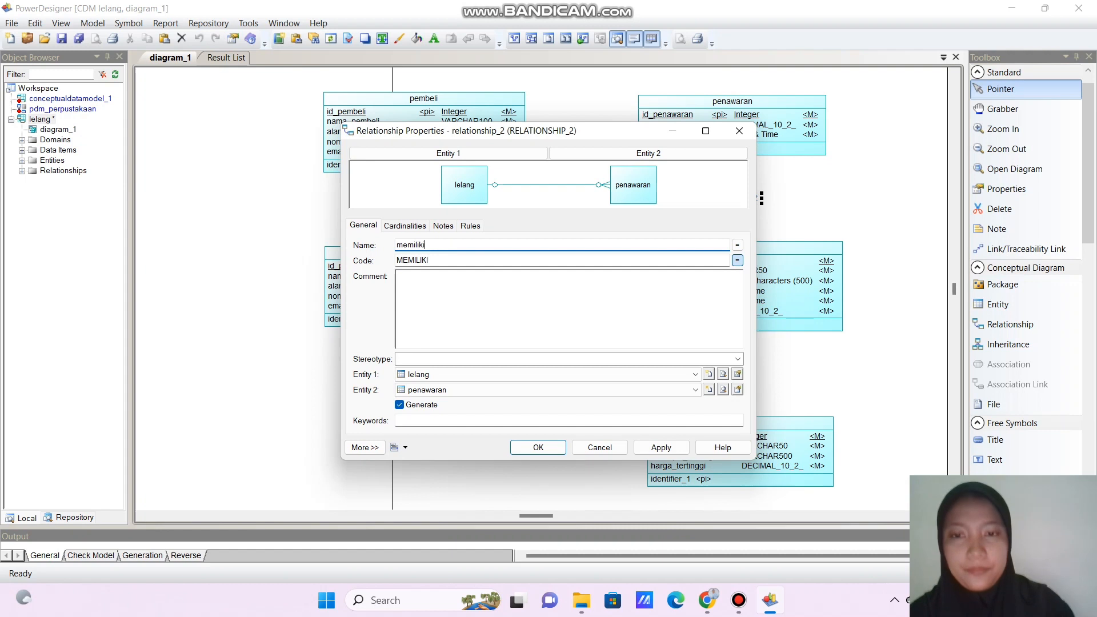
pyautogui.click(405, 226)
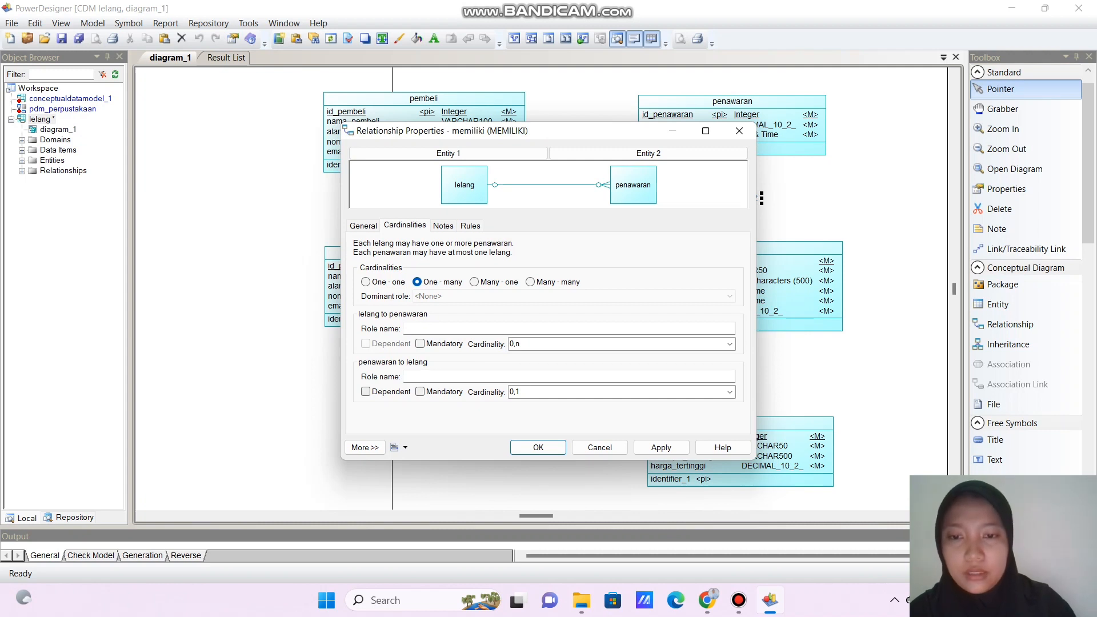
pyautogui.click(420, 391)
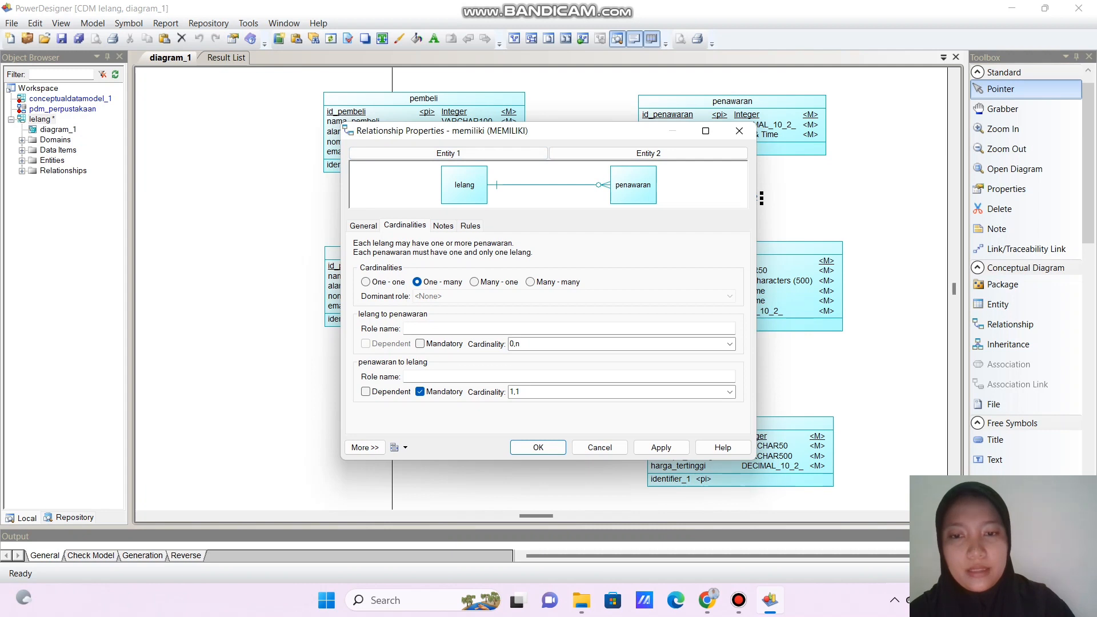
pyautogui.click(538, 447)
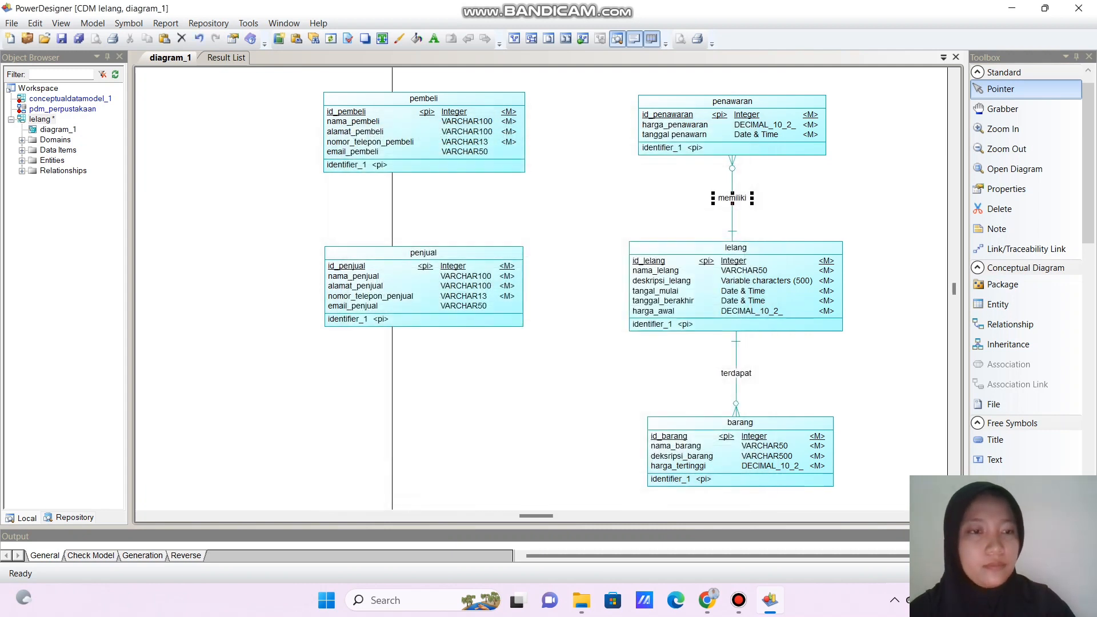
# - Draw a relationship from the pembeli entity to the penawaran entity
pyautogui.click(1010, 324)
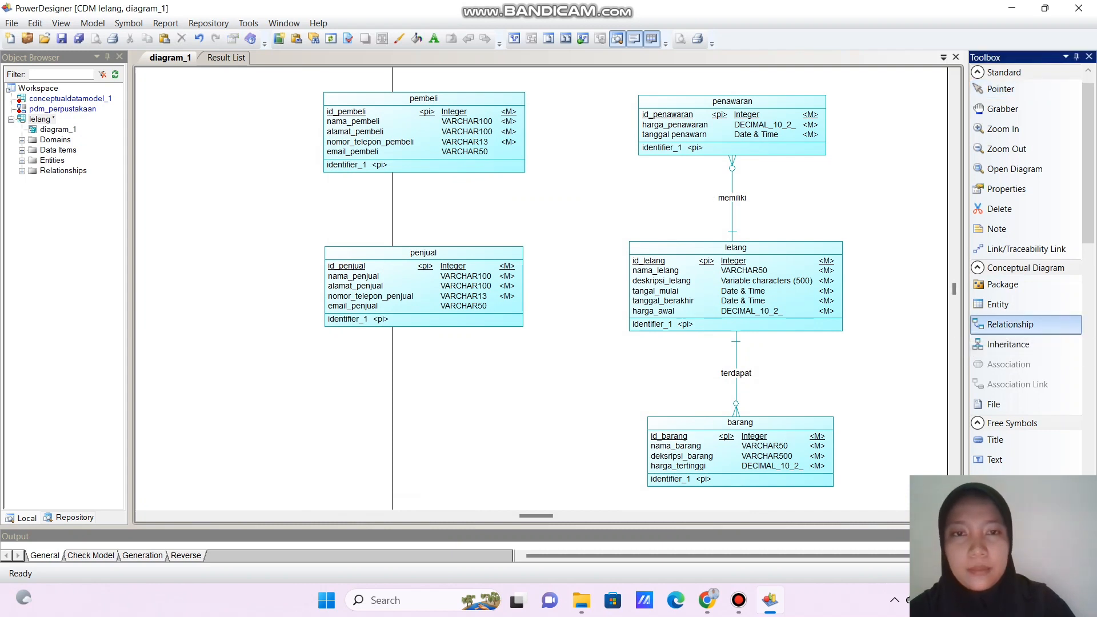
pyautogui.moveTo(485, 133); pyautogui.dragTo(663, 130)
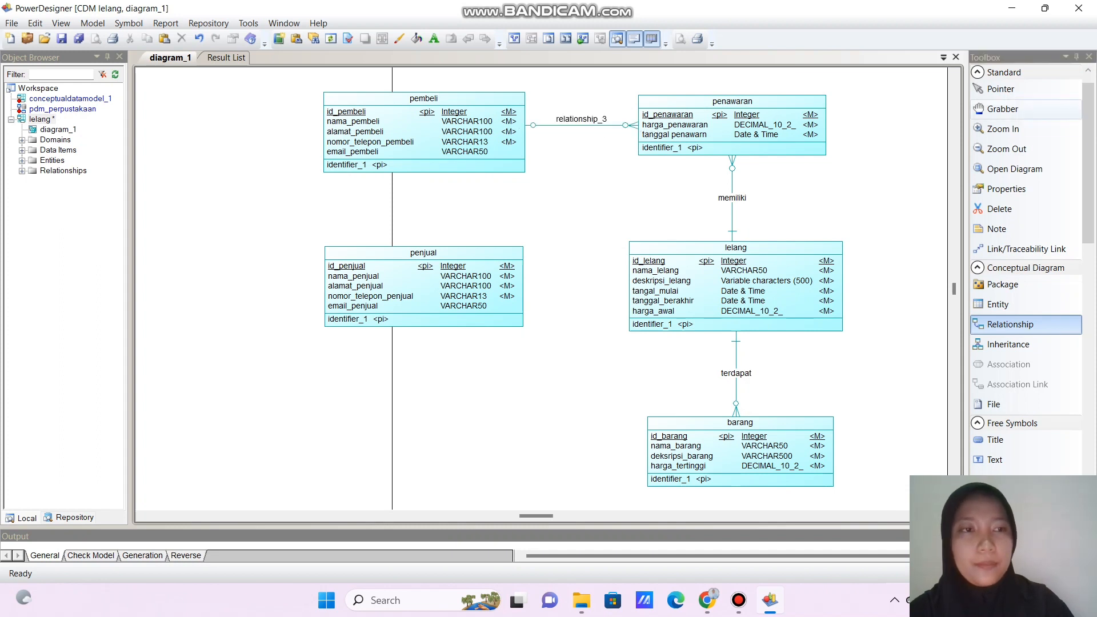
pyautogui.click(1006, 88)
# - Rename the pembeli-to-penawaran relationship as melakukan and make its penawaran to pembeli side mandatory with cardinality 1,1
pyautogui.doubleClick(582, 119)
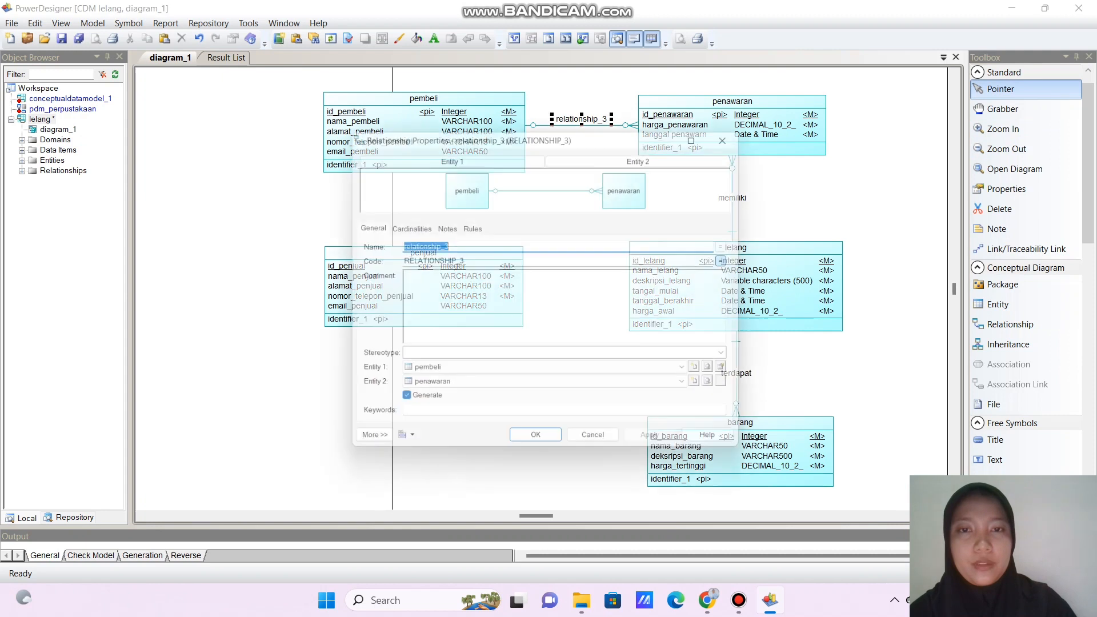
pyautogui.press('BackSpace')
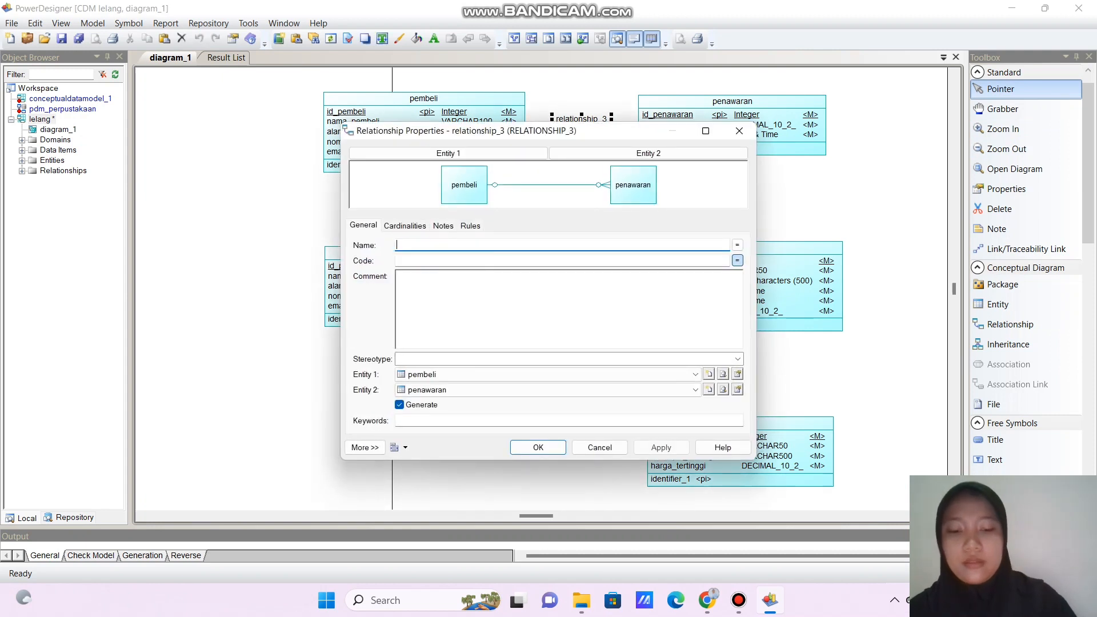
pyautogui.write('melakukan')
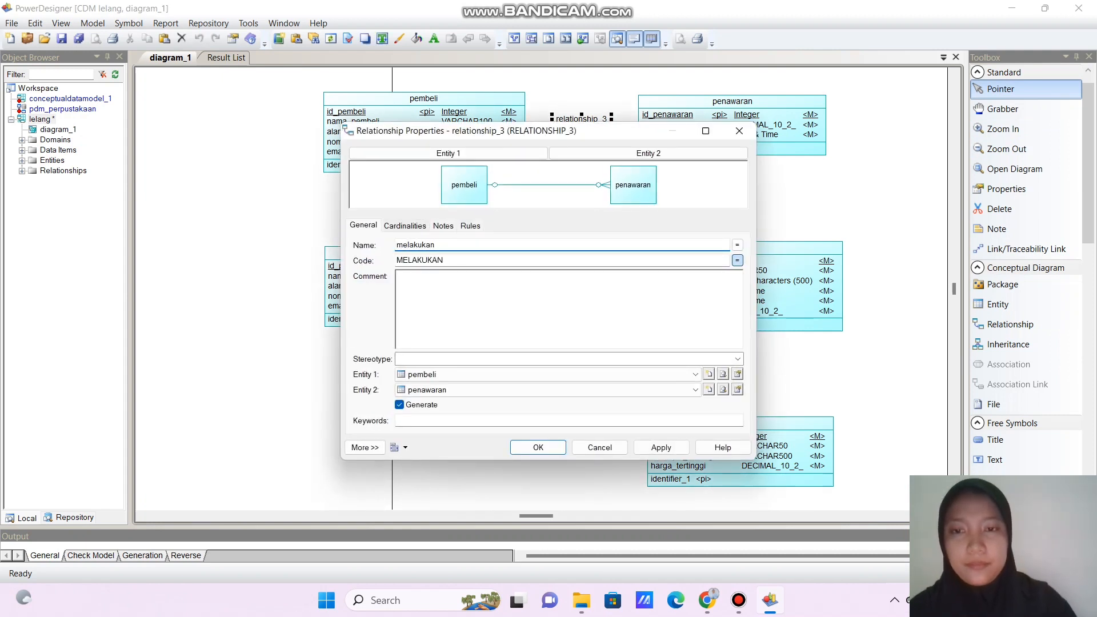
pyautogui.click(405, 225)
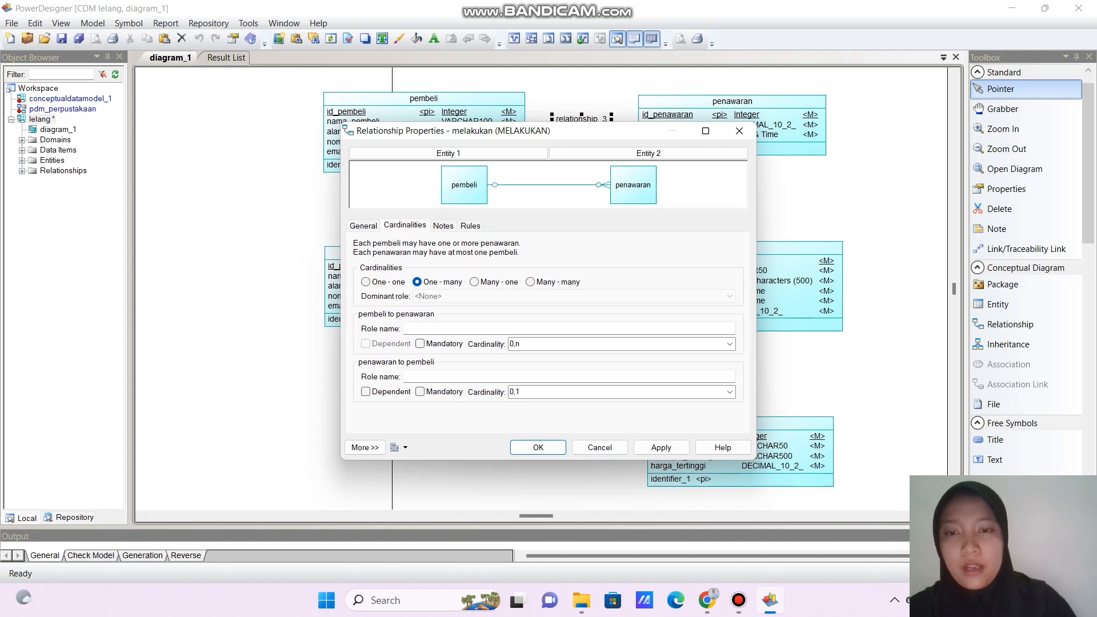
pyautogui.click(420, 392)
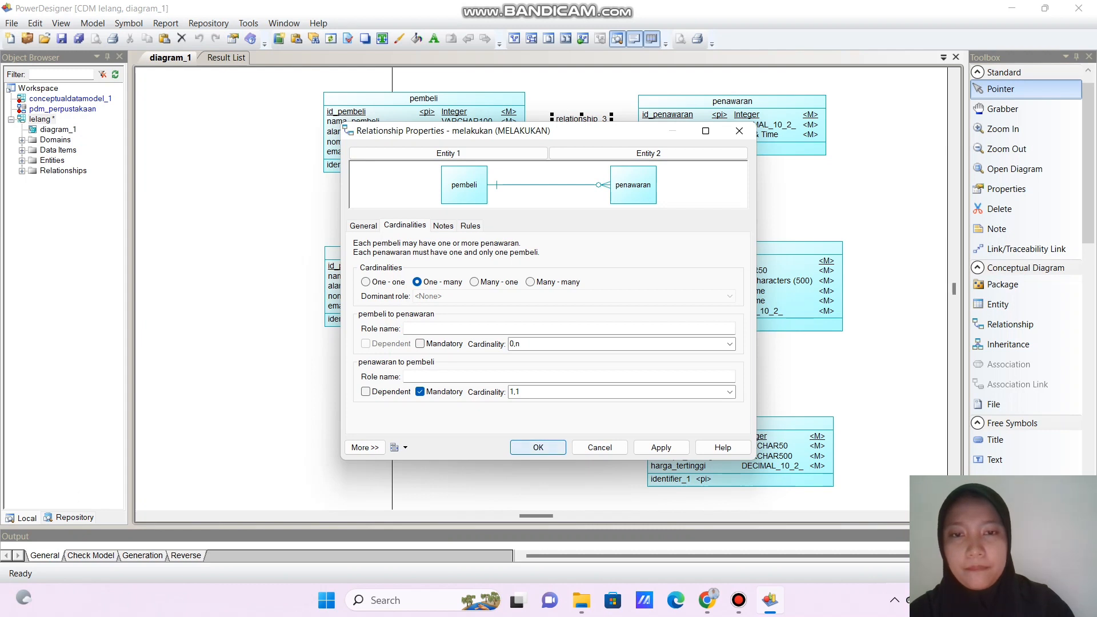
pyautogui.click(539, 447)
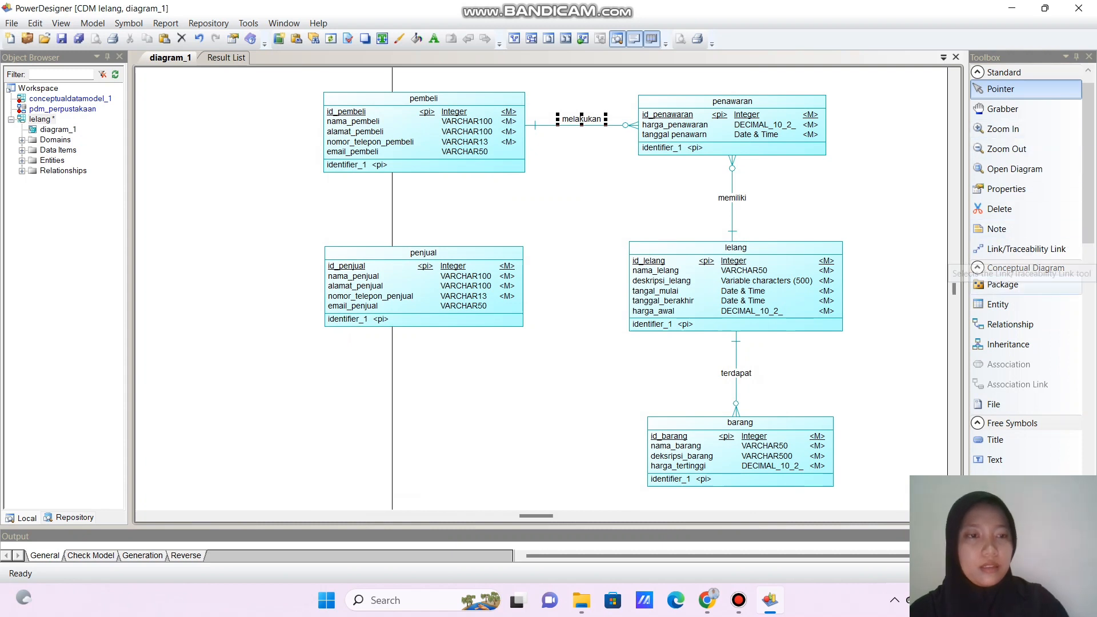
# - Draw a relationship from the penjual entity to the lelang entity
pyautogui.click(998, 304)
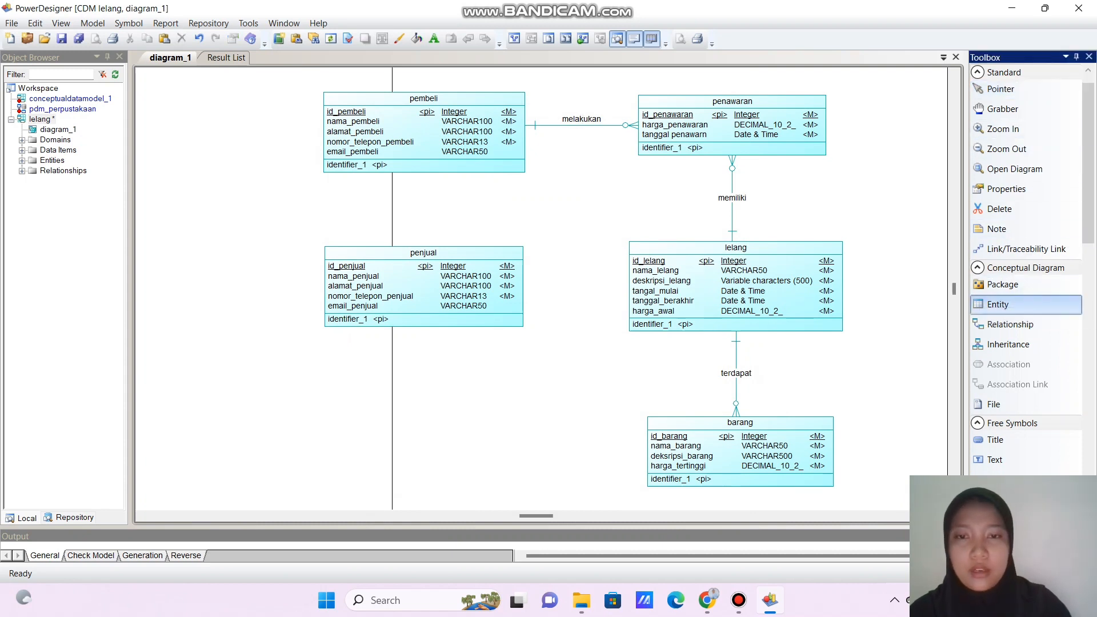
pyautogui.click(1011, 324)
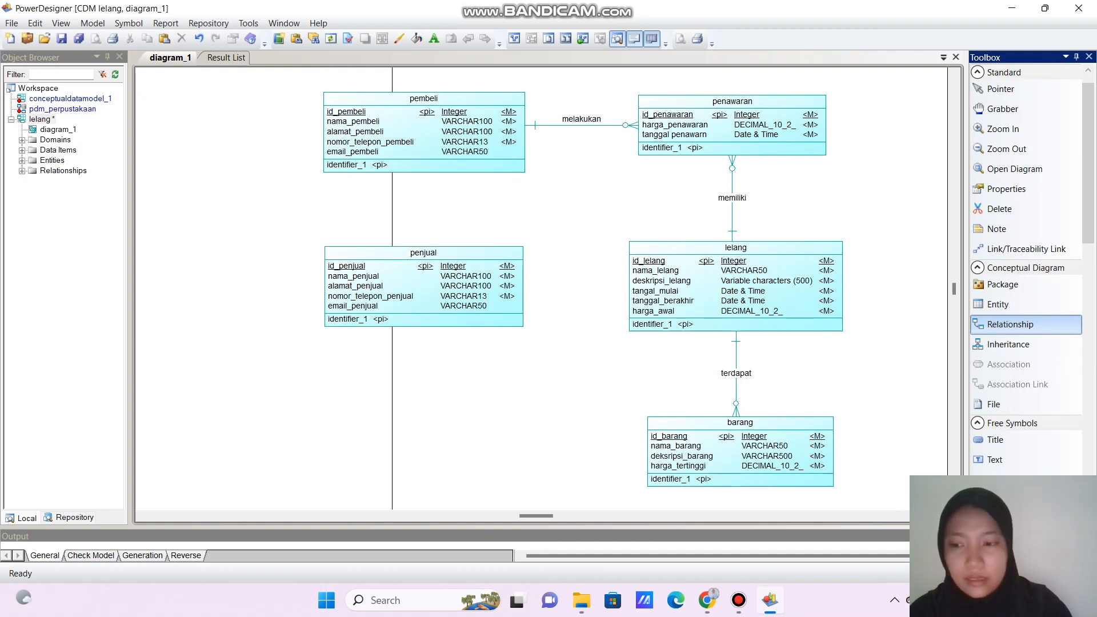
pyautogui.moveTo(502, 282); pyautogui.dragTo(638, 290)
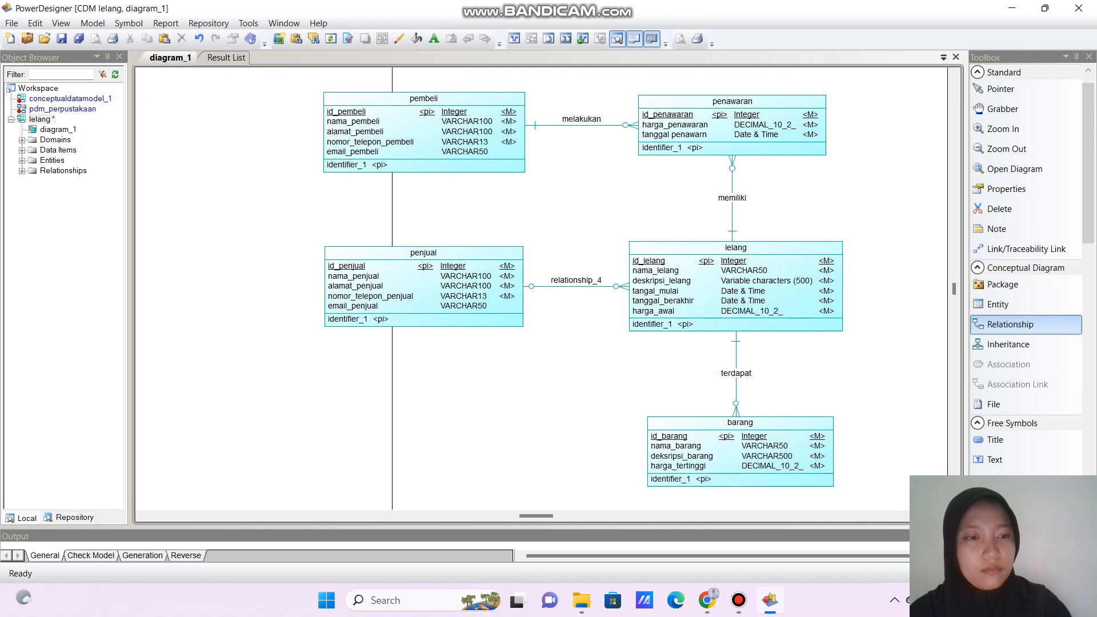
pyautogui.click(1005, 89)
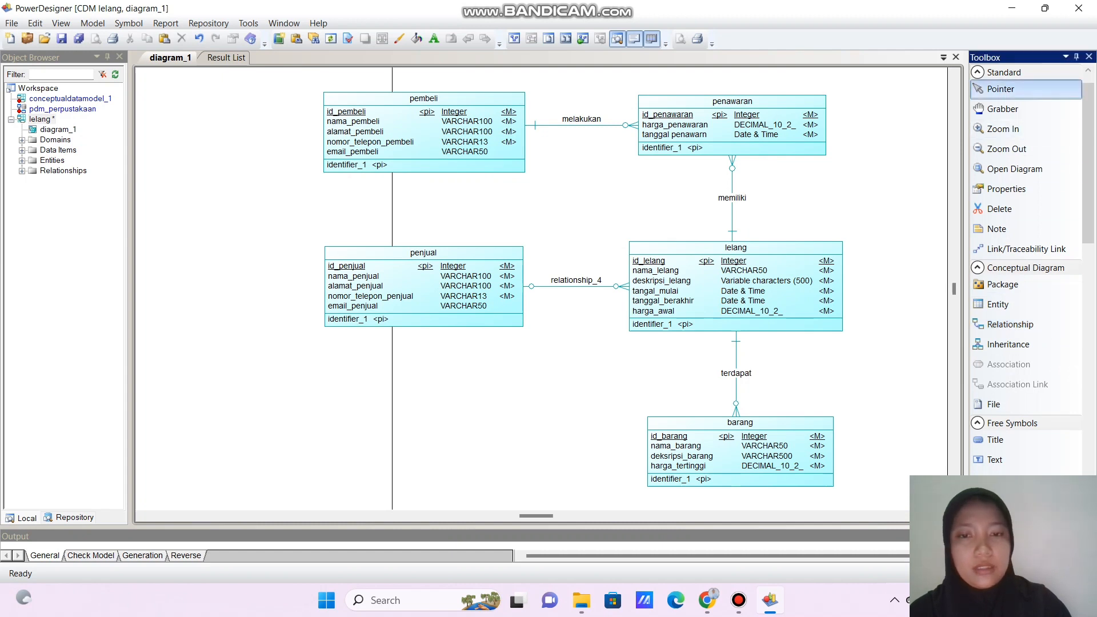
# - Rename the penjual-to-lelang relationship as melakukan2
pyautogui.doubleClick(605, 284)
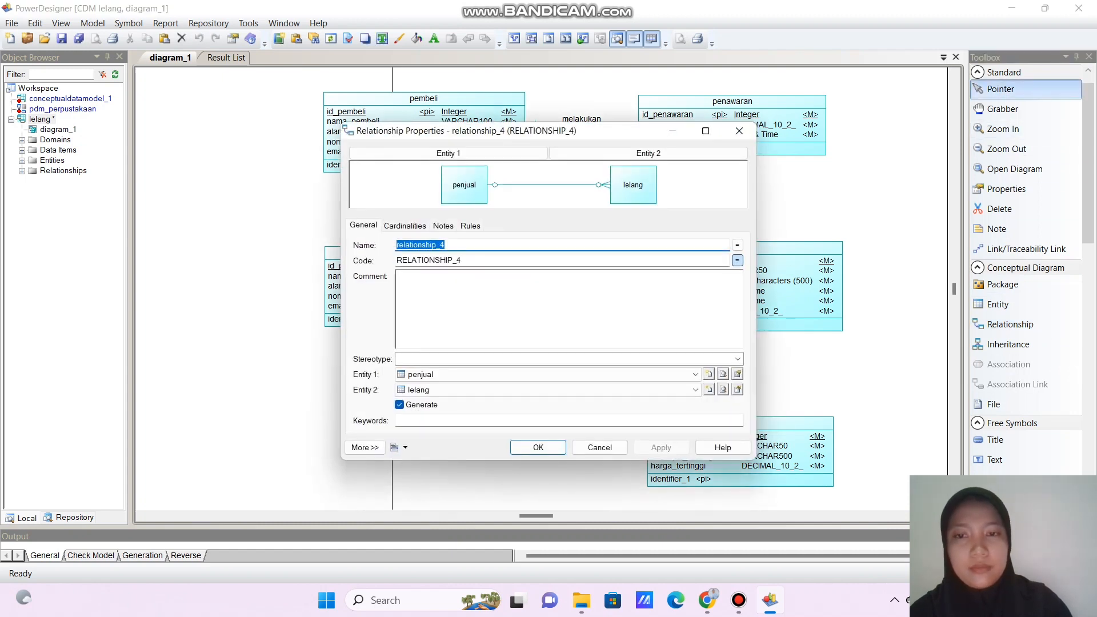
pyautogui.press('BackSpace')
pyautogui.write('laku')
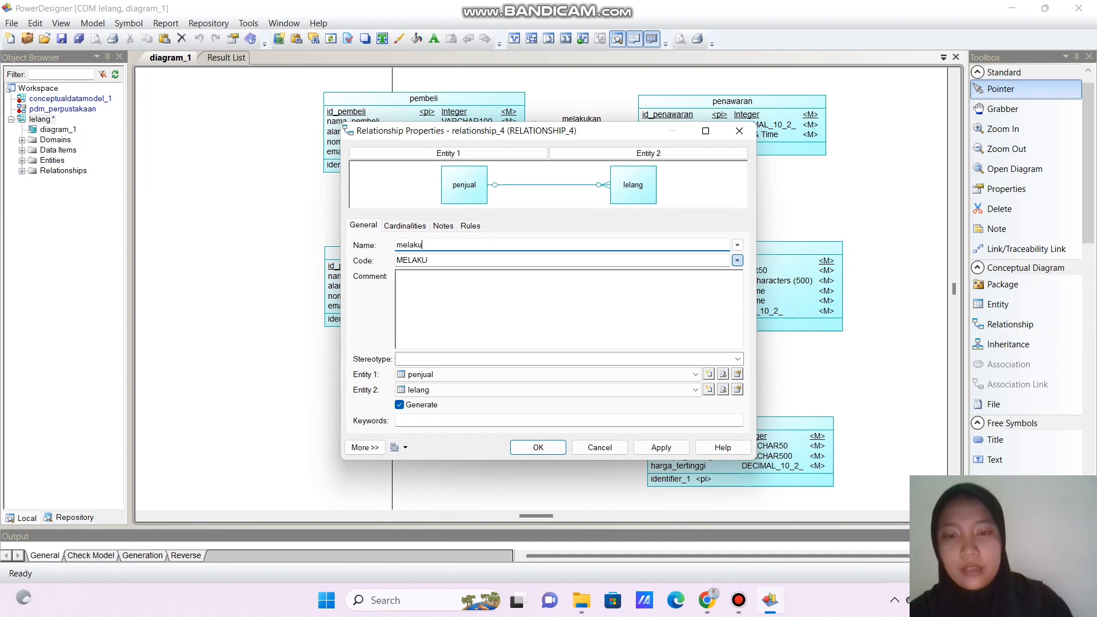
pyautogui.write('kan2')
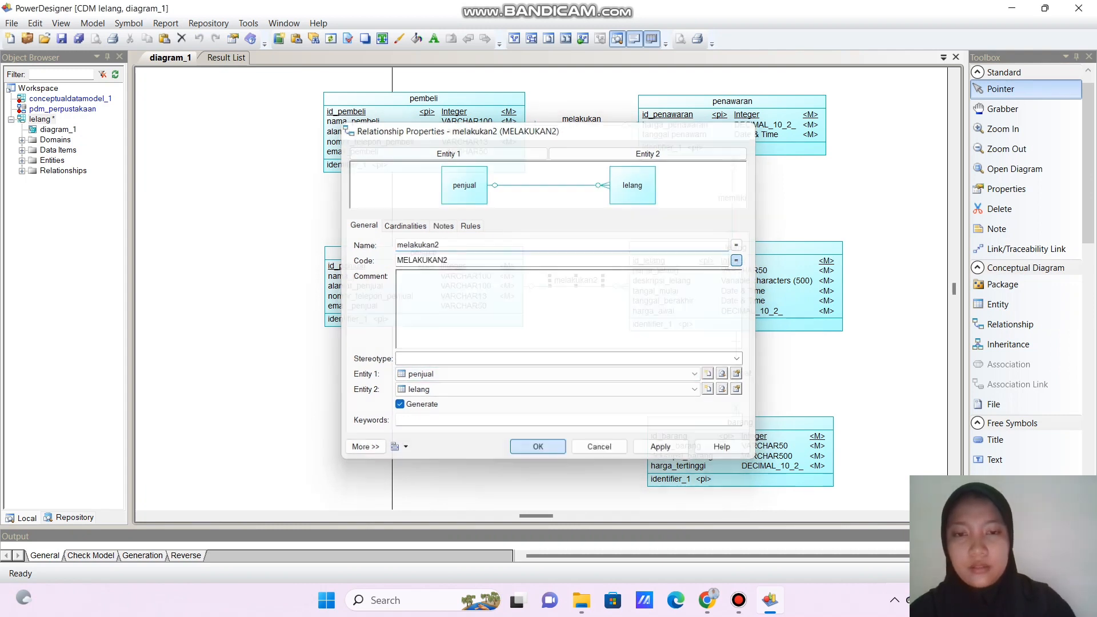
pyautogui.click(539, 448)
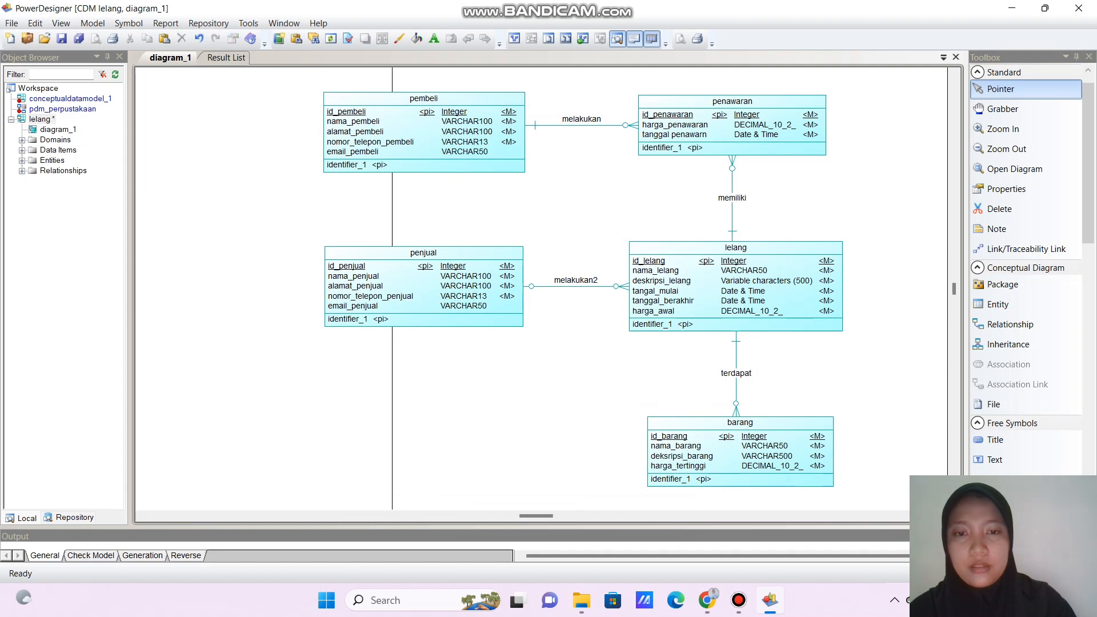
# - Make the lelang to penjual side of the melakukan2 relationship mandatory with cardinality 1,1
pyautogui.doubleClick(576, 280)
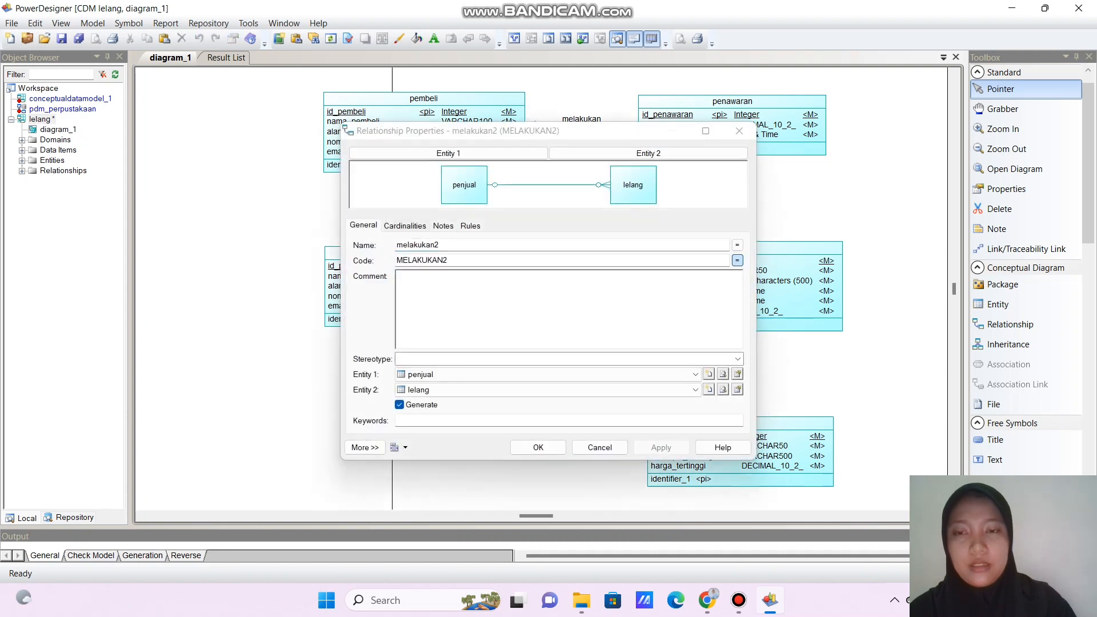
pyautogui.click(405, 225)
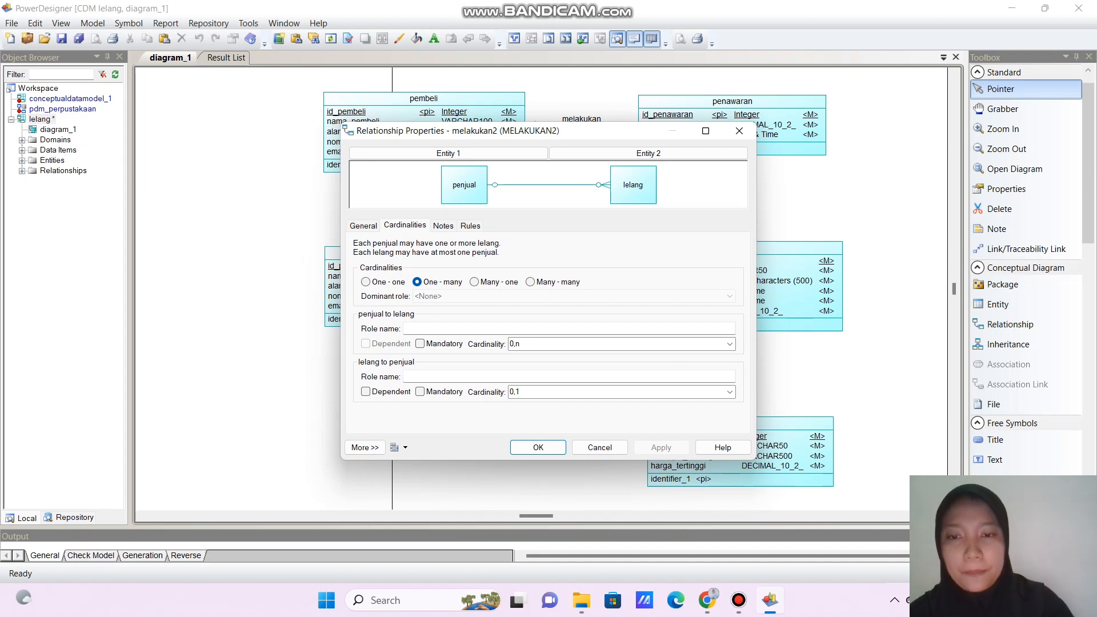
pyautogui.click(420, 391)
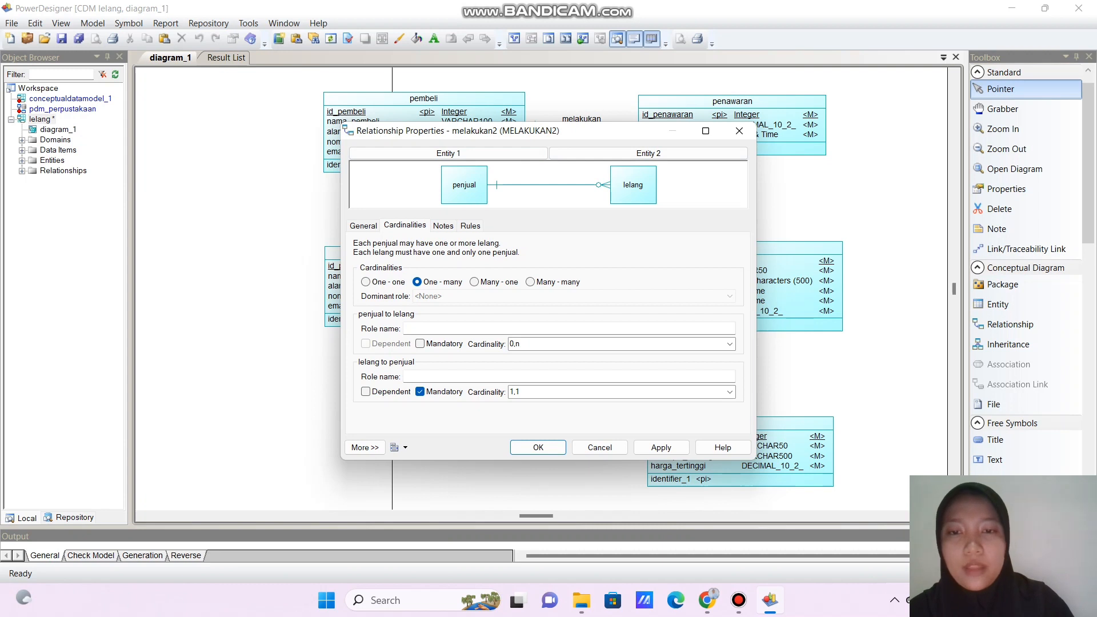
pyautogui.press('Return')
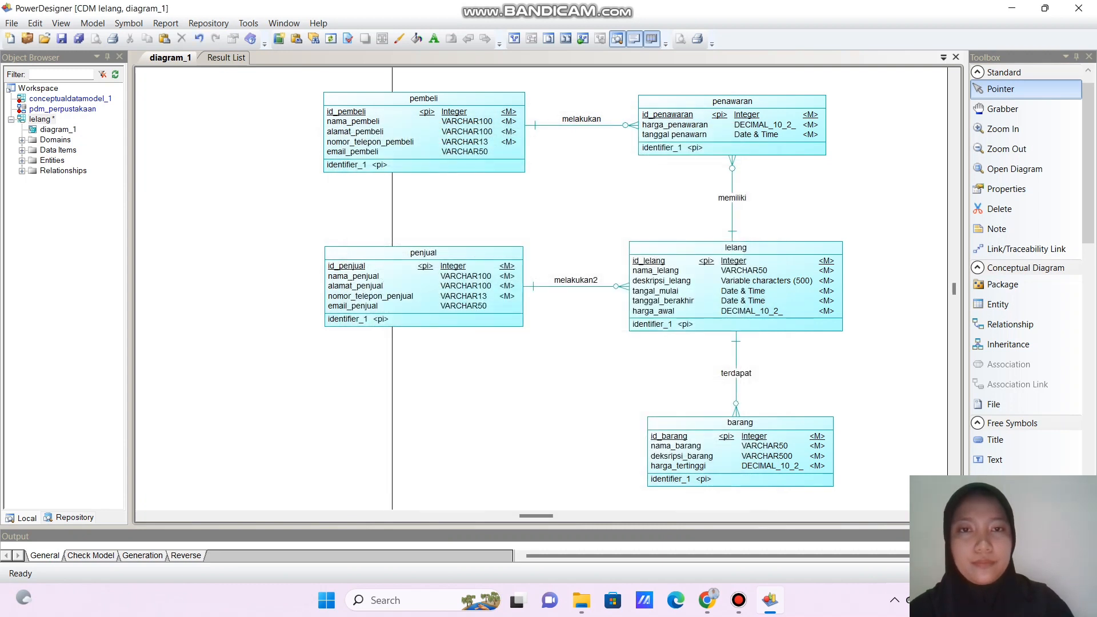
# - Generate a new physical data model for MySQL 5.0 from the conceptual model, named lelang_MySQL
pyautogui.click(615, 8)
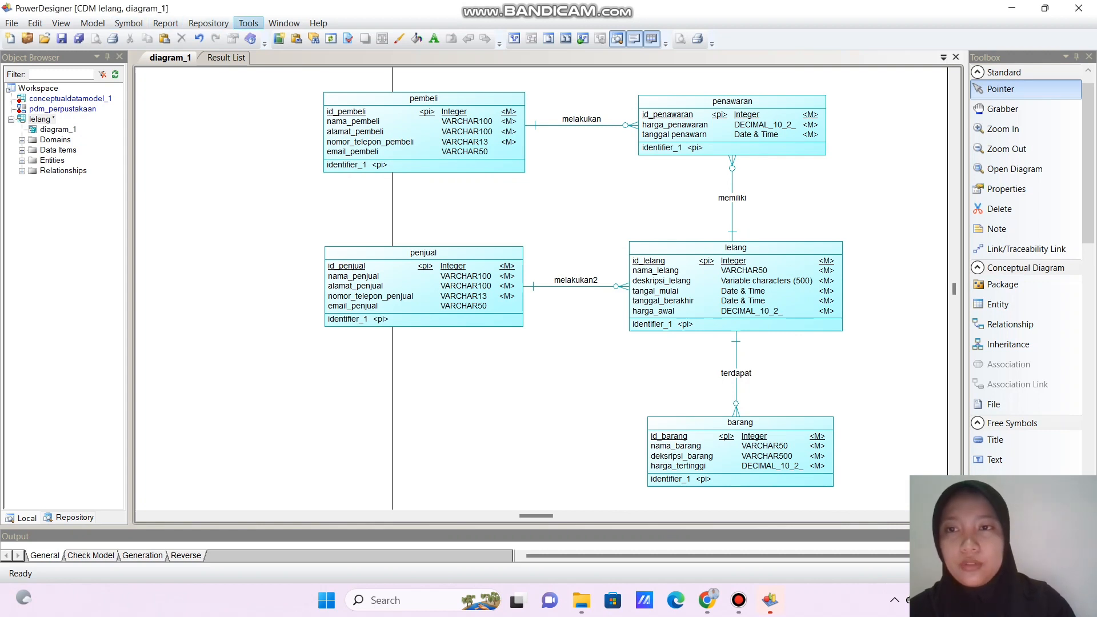
pyautogui.click(249, 23)
pyautogui.moveTo(292, 236)
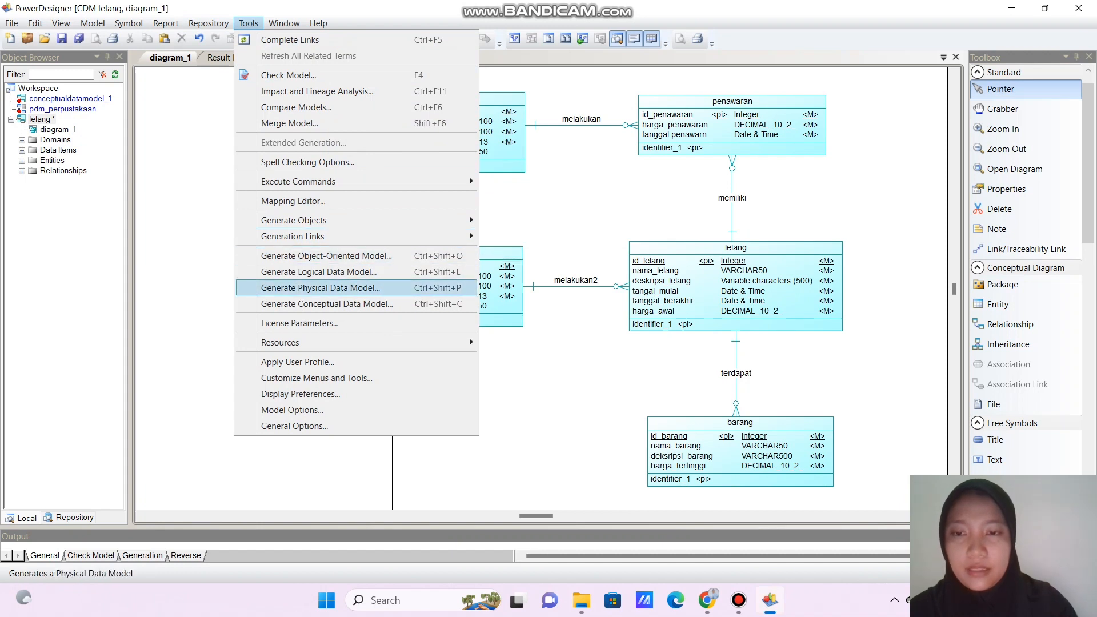
pyautogui.press('Return')
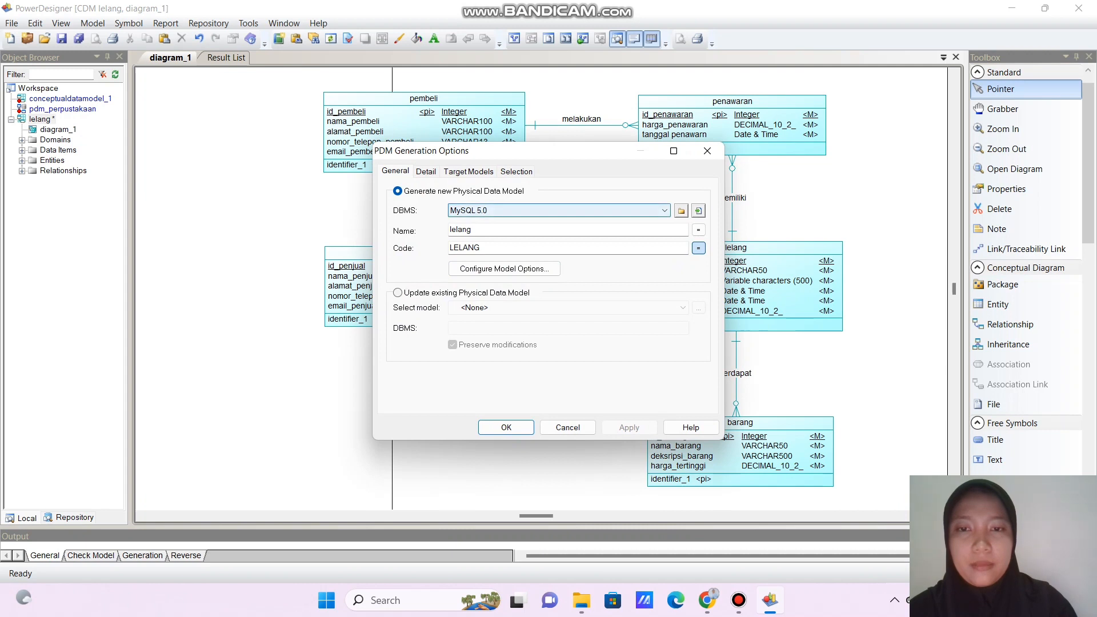
pyautogui.click(472, 229)
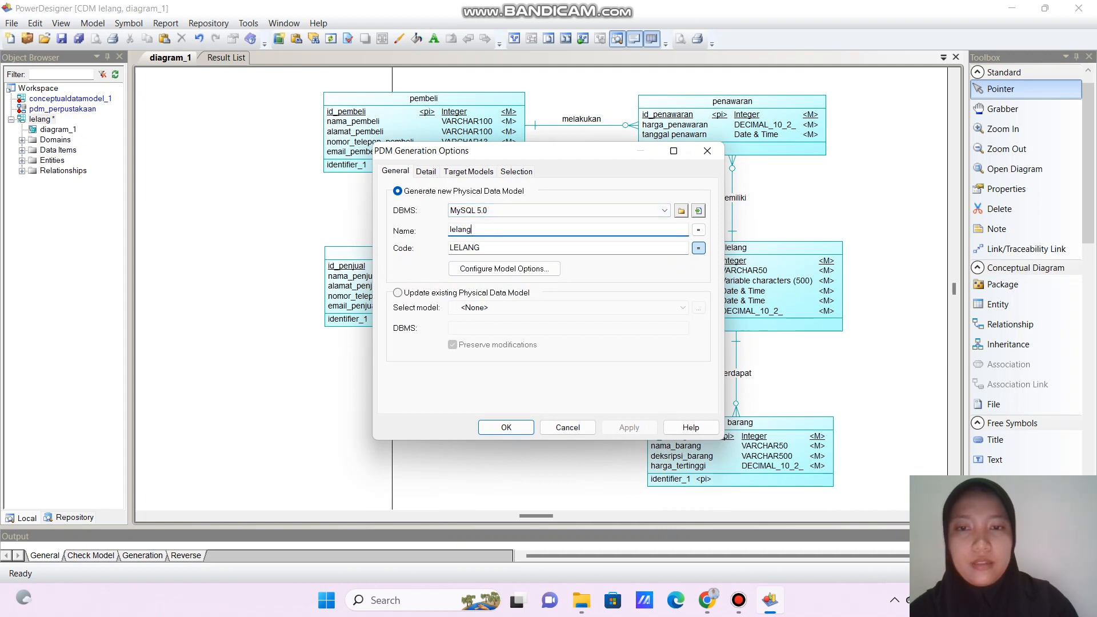
pyautogui.write('_MySQL')
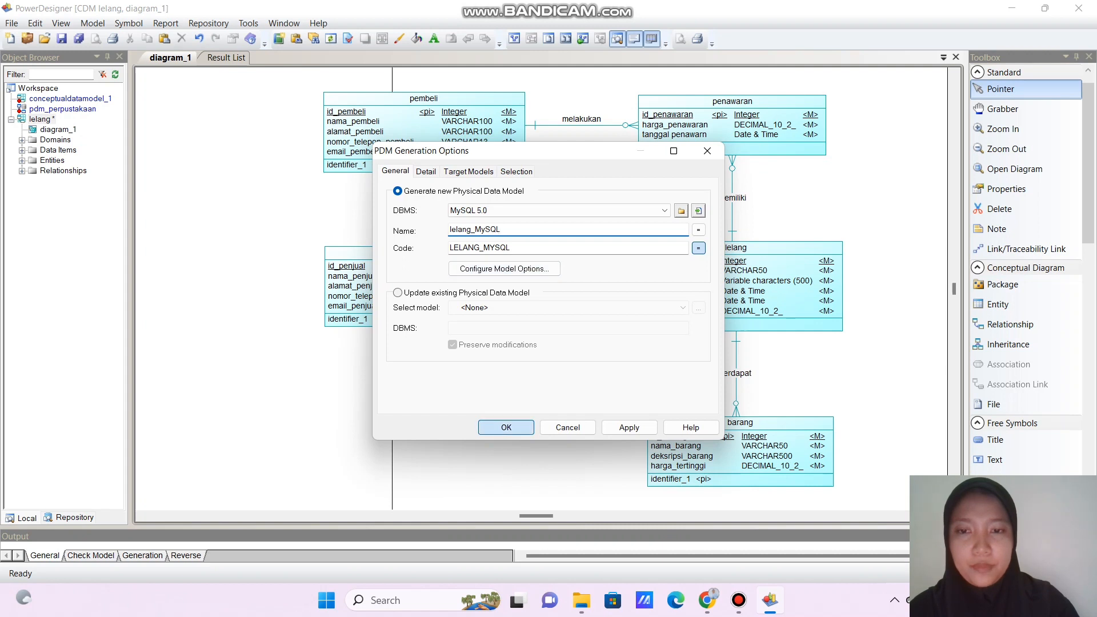
pyautogui.click(507, 427)
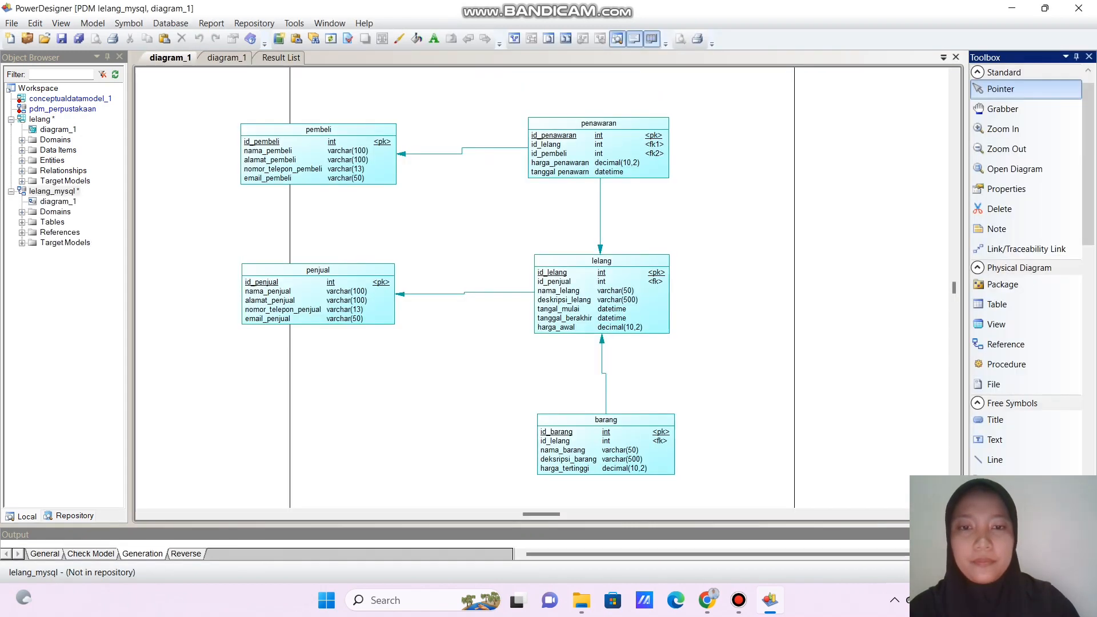
# - Examine the tables, keys and references in the generated physical data model diagram
pyautogui.scroll(-2, 457, 286)
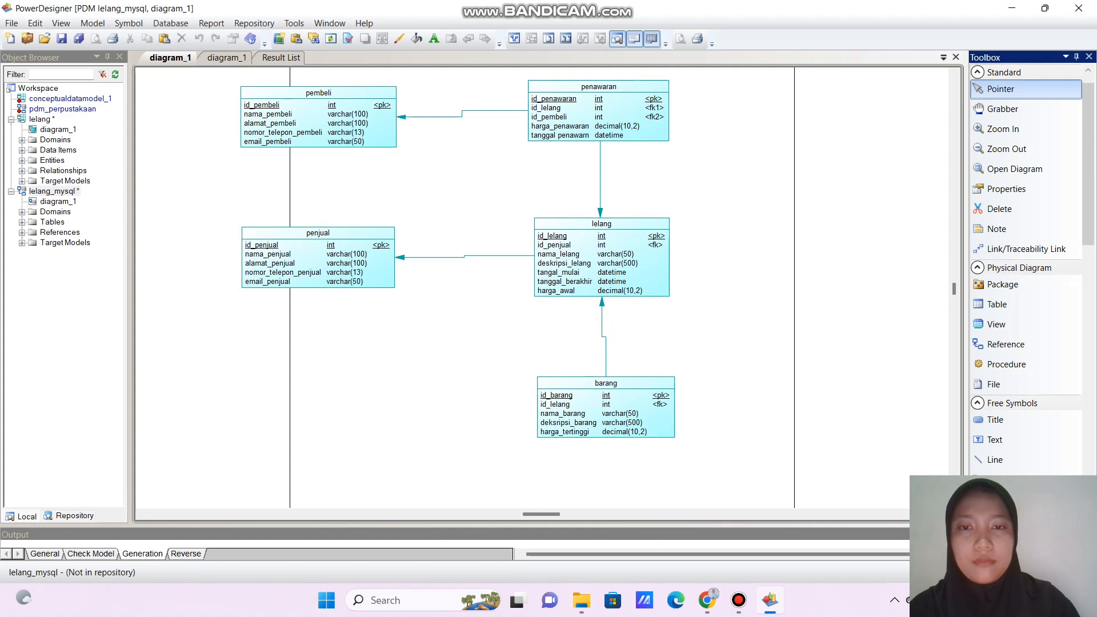
pyautogui.scroll(2, 458, 263)
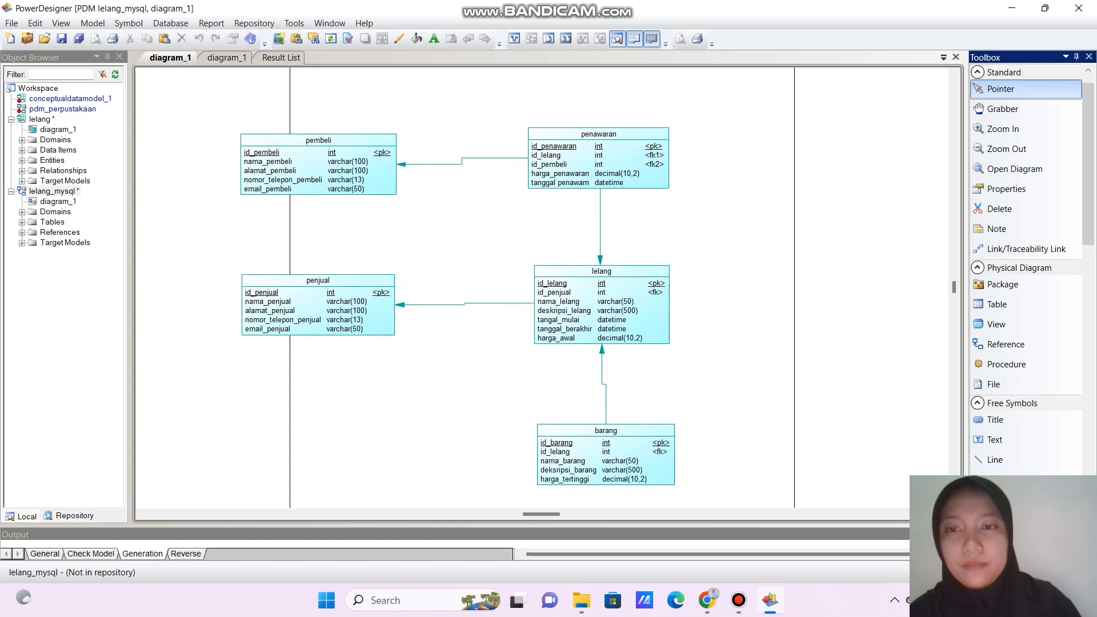
pyautogui.click(319, 164)
pyautogui.click(320, 234)
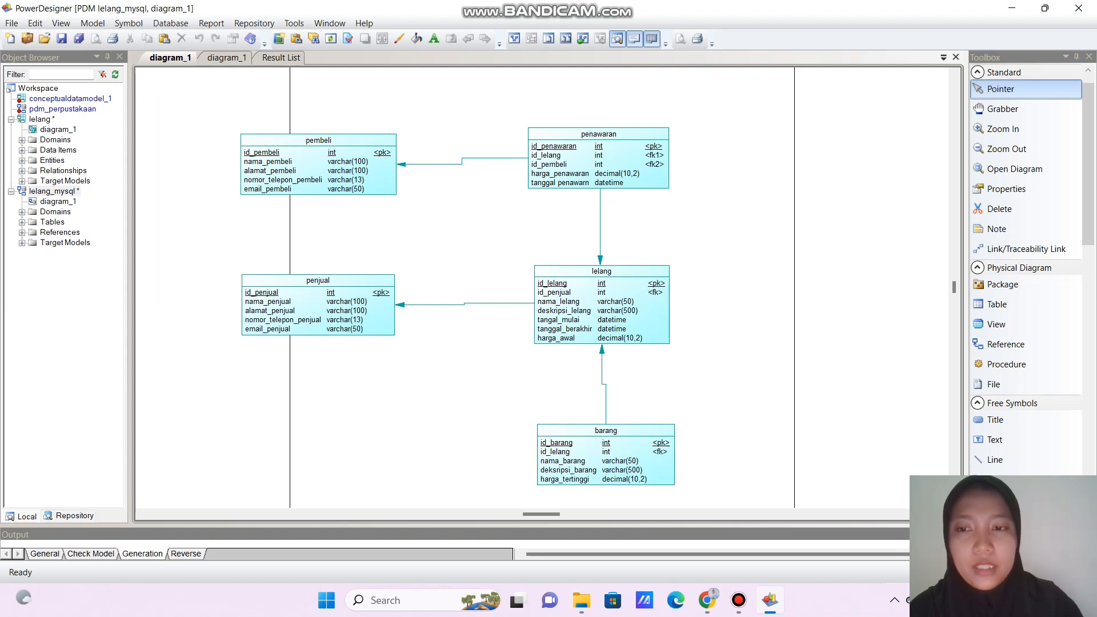
pyautogui.scroll(-3, 457, 286)
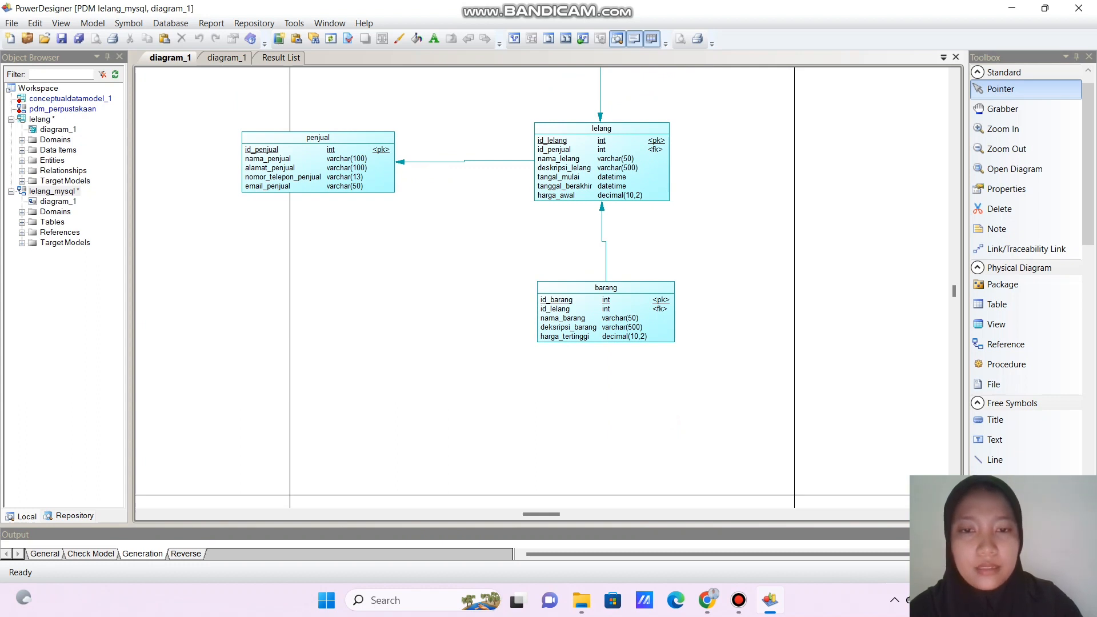
pyautogui.scroll(1, 548, 286)
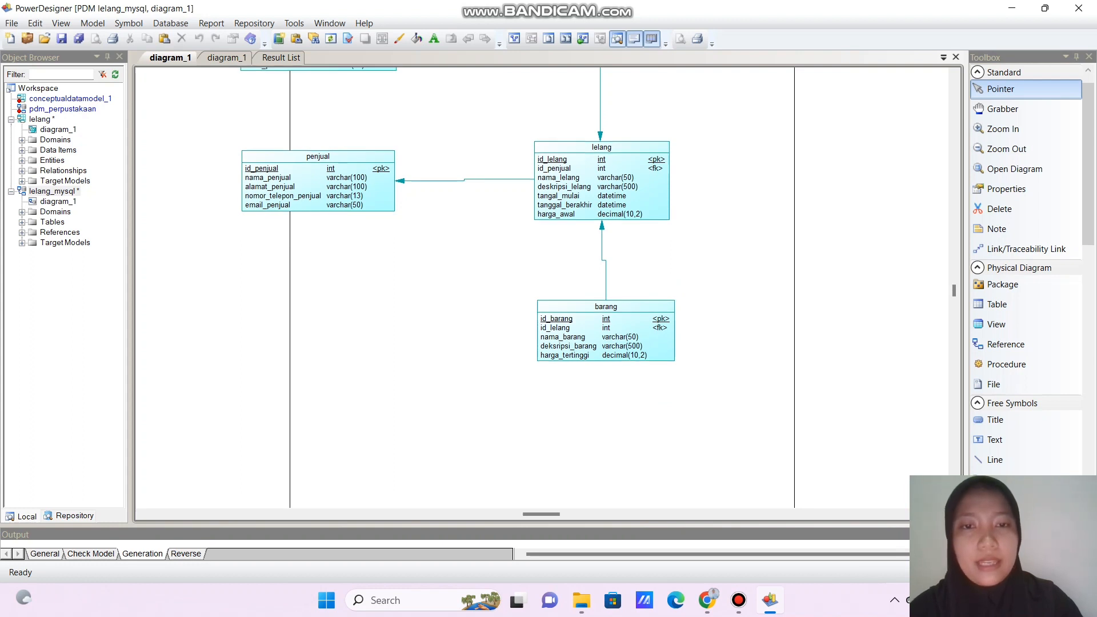
pyautogui.scroll(6, 650, 188)
pyautogui.rightClick(650, 189)
pyautogui.press('Escape')
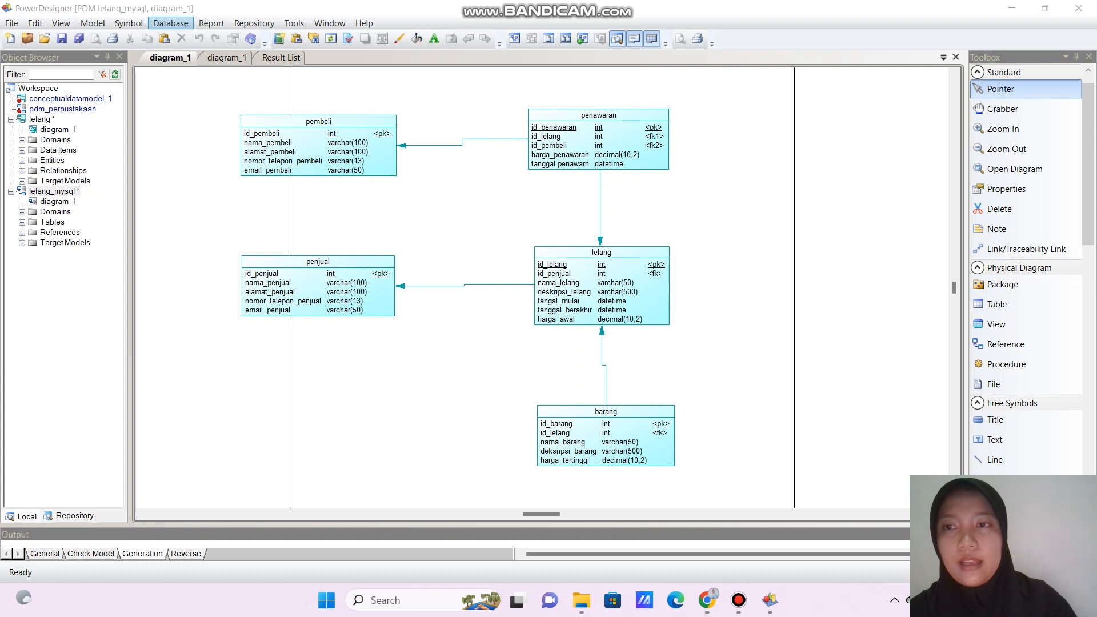
# - Generate the MySQL database script from the lelang_mysql physical model as a single file named lelang.sql, keeping the other generation defaults
pyautogui.click(170, 23)
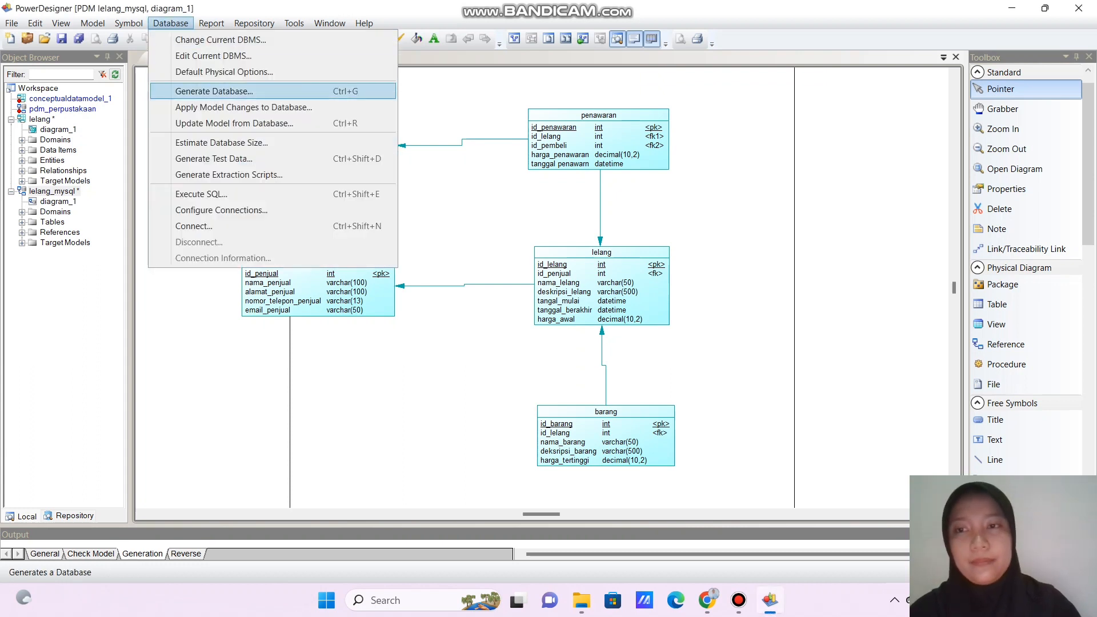
pyautogui.press('Return')
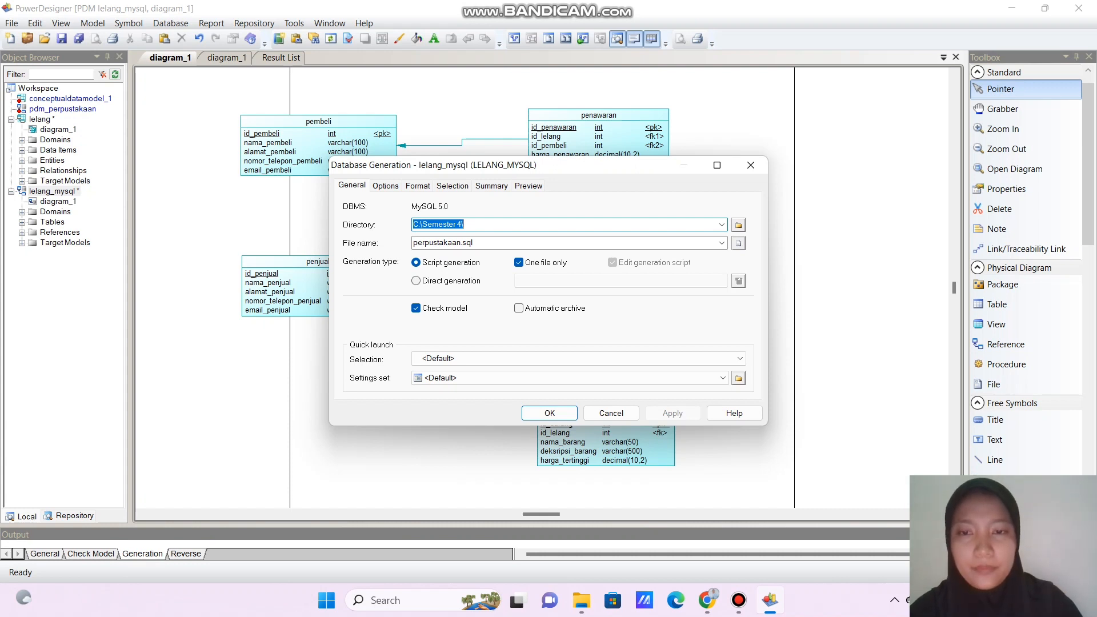
pyautogui.click(461, 243)
pyautogui.click(461, 243)
pyautogui.press('BackSpace')
pyautogui.press('BackSpace')
pyautogui.press('BackSpace')
pyautogui.press('BackSpace')
pyautogui.press('BackSpace')
pyautogui.press('BackSpace')
pyautogui.press('BackSpace')
pyautogui.press('BackSpace')
pyautogui.press('BackSpace')
pyautogui.press('BackSpace')
pyautogui.press('BackSpace')
pyautogui.press('BackSpace')
pyautogui.write('lelang')
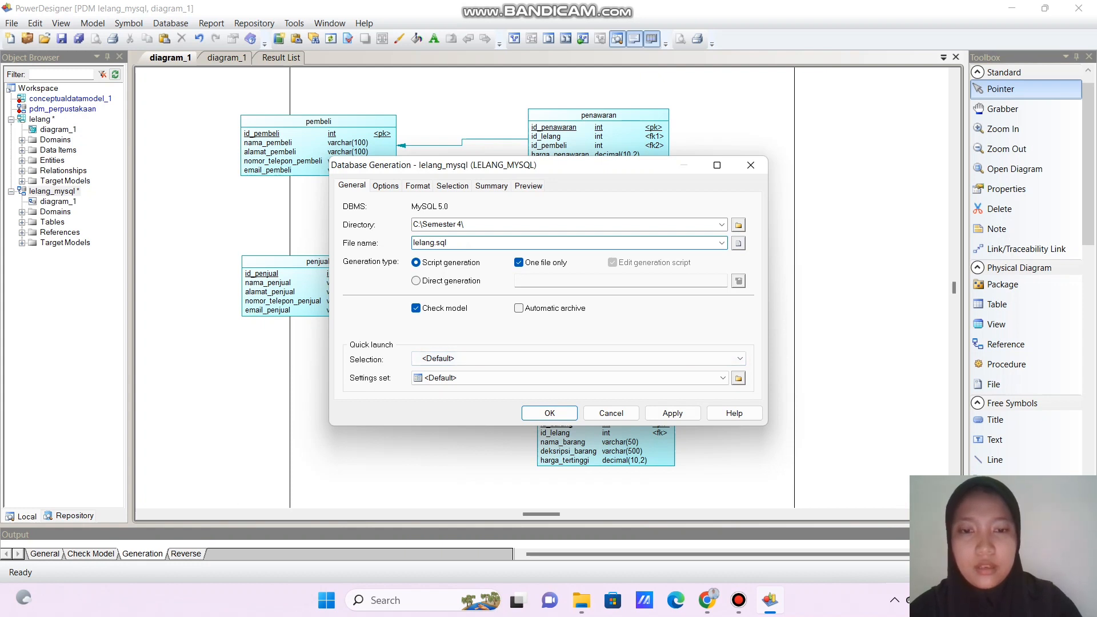
pyautogui.click(550, 413)
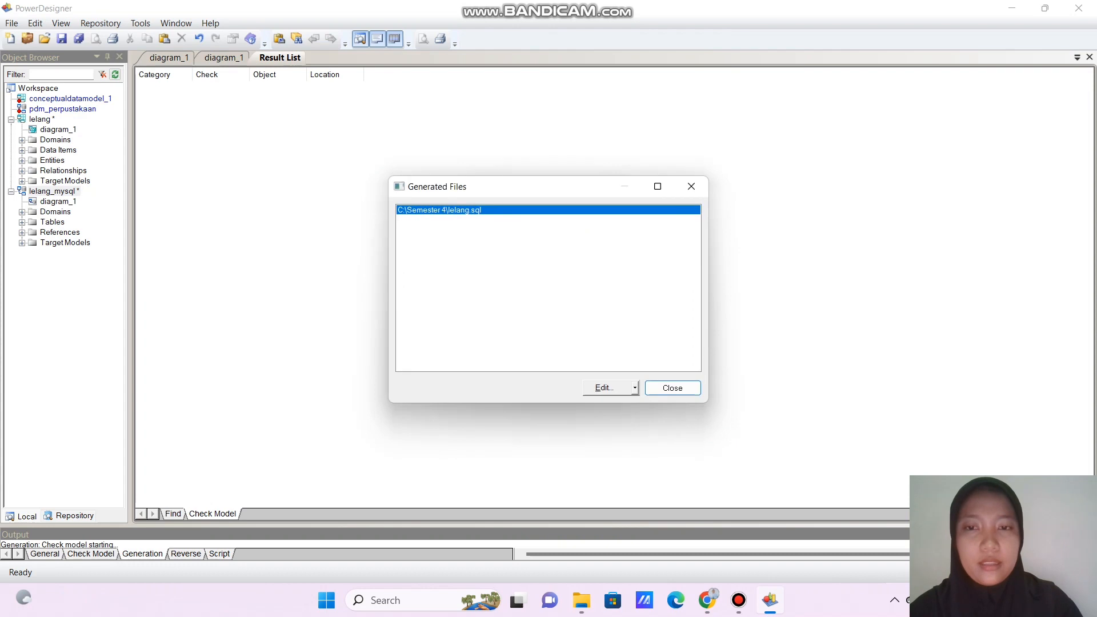
# - Open the generated lelang.sql script for viewing and examine its drop table, create table and foreign key statements
pyautogui.click(604, 388)
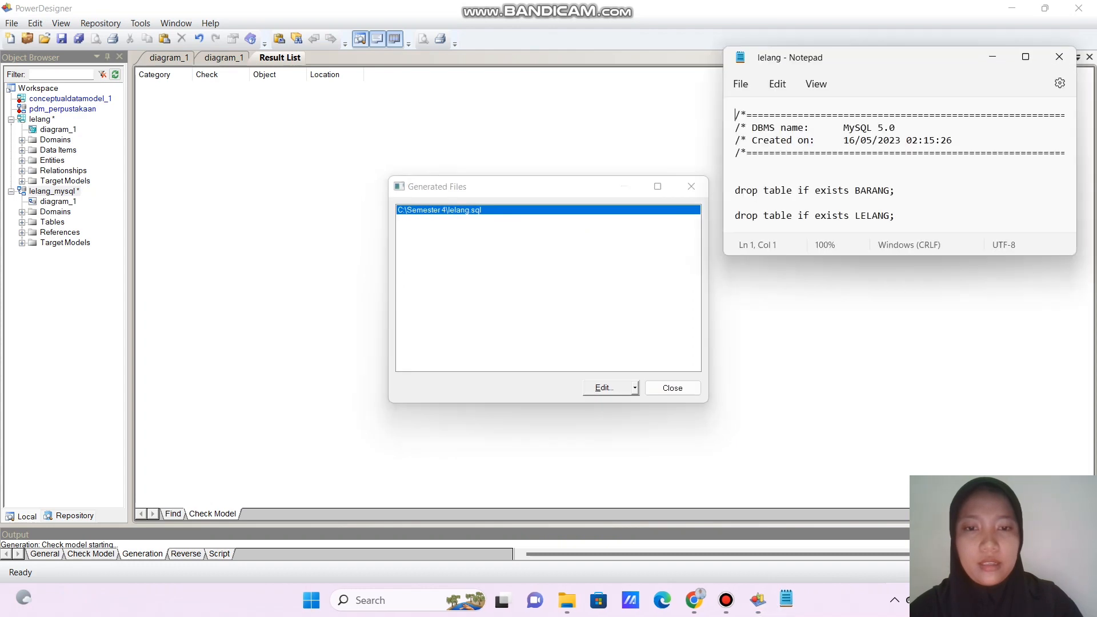
pyautogui.scroll(-20, 901, 162)
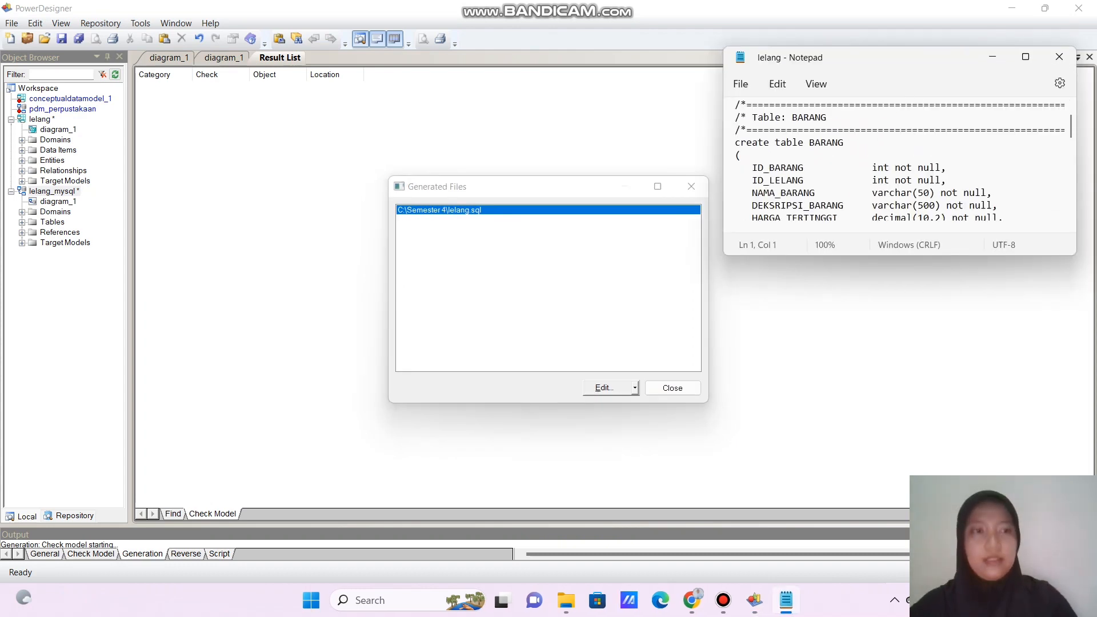
pyautogui.scroll(20, 900, 162)
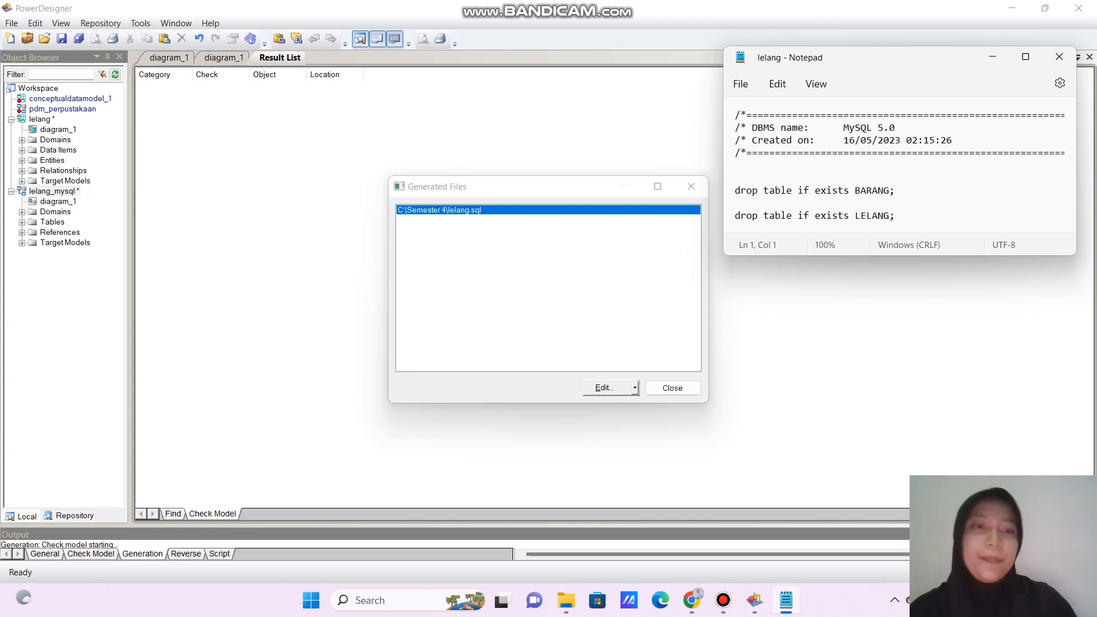
pyautogui.scroll(-4, 900, 166)
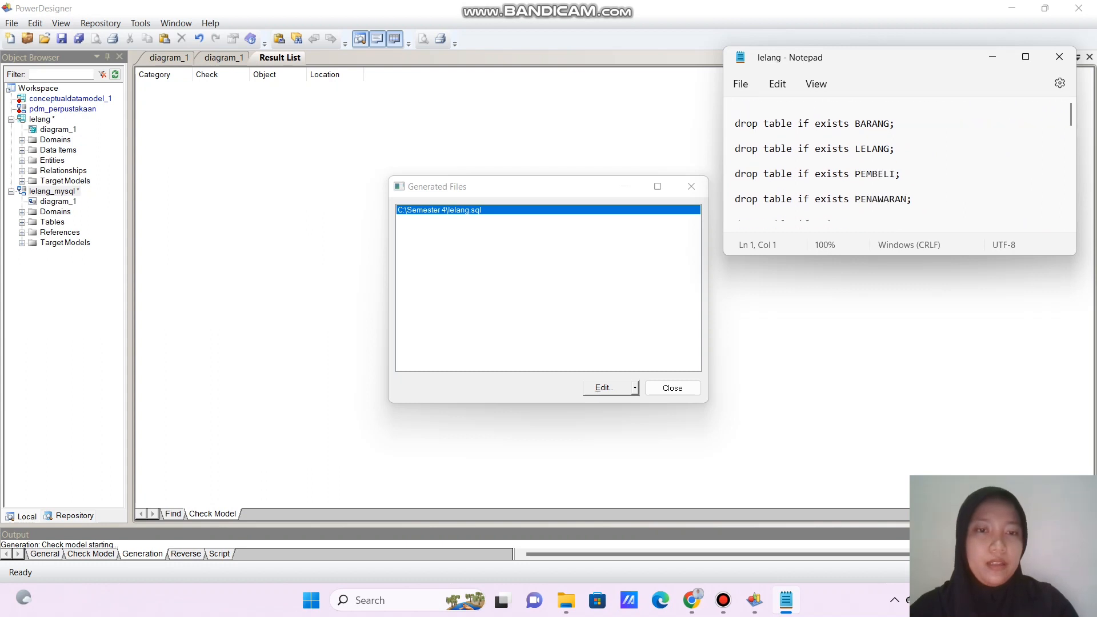
pyautogui.scroll(-20, 900, 160)
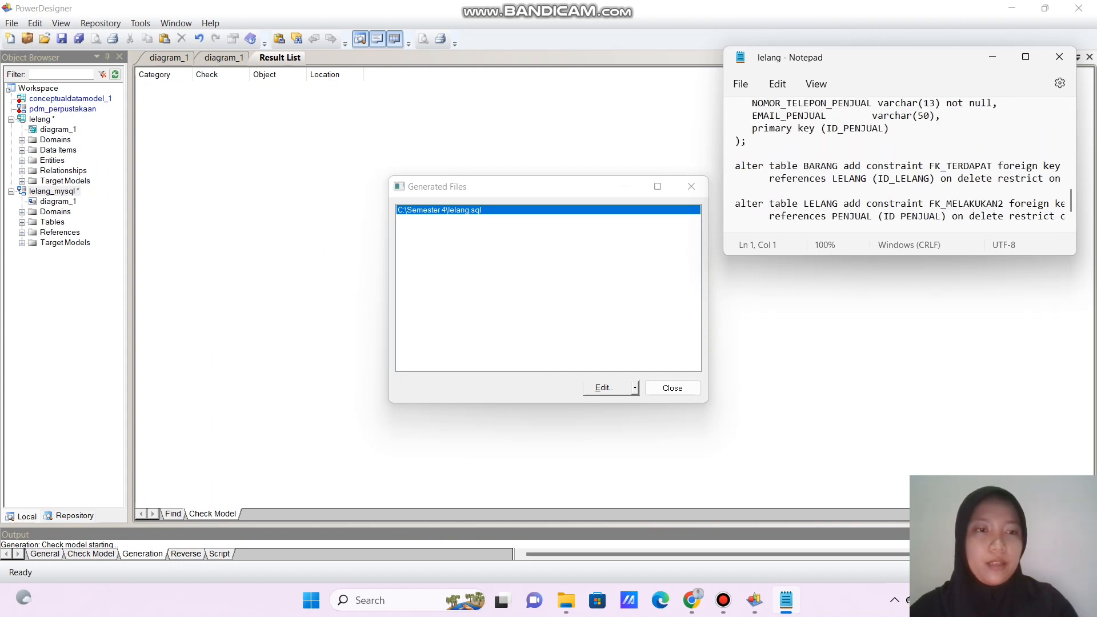